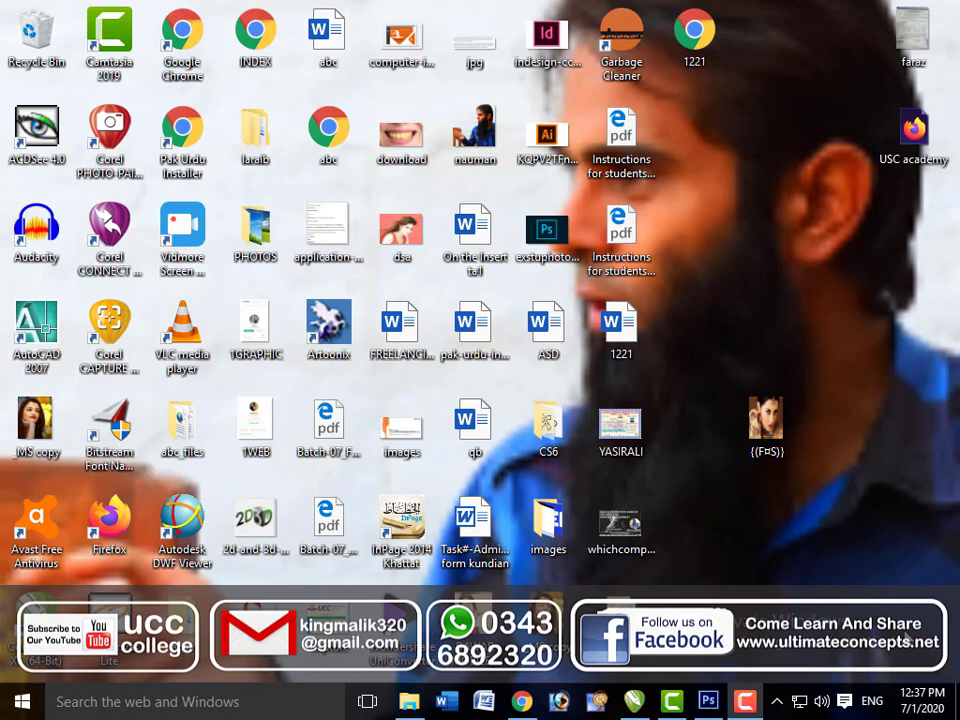
# Refresh the Windows desktop and bring the Photoshop window back to the front
pyautogui.rightClick(880, 336)
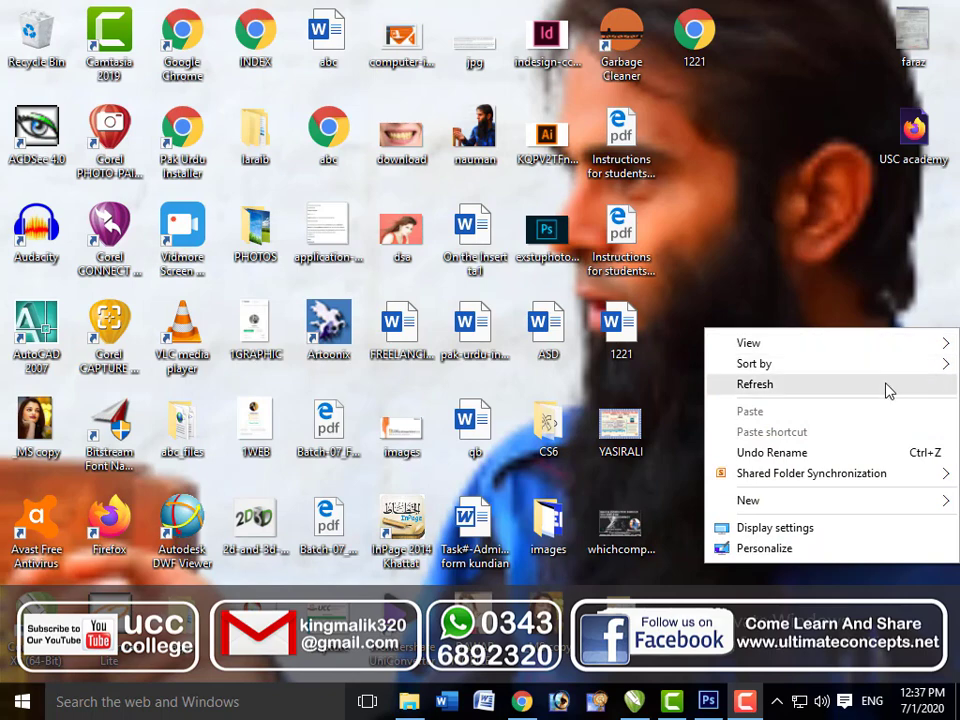
pyautogui.click(885, 388)
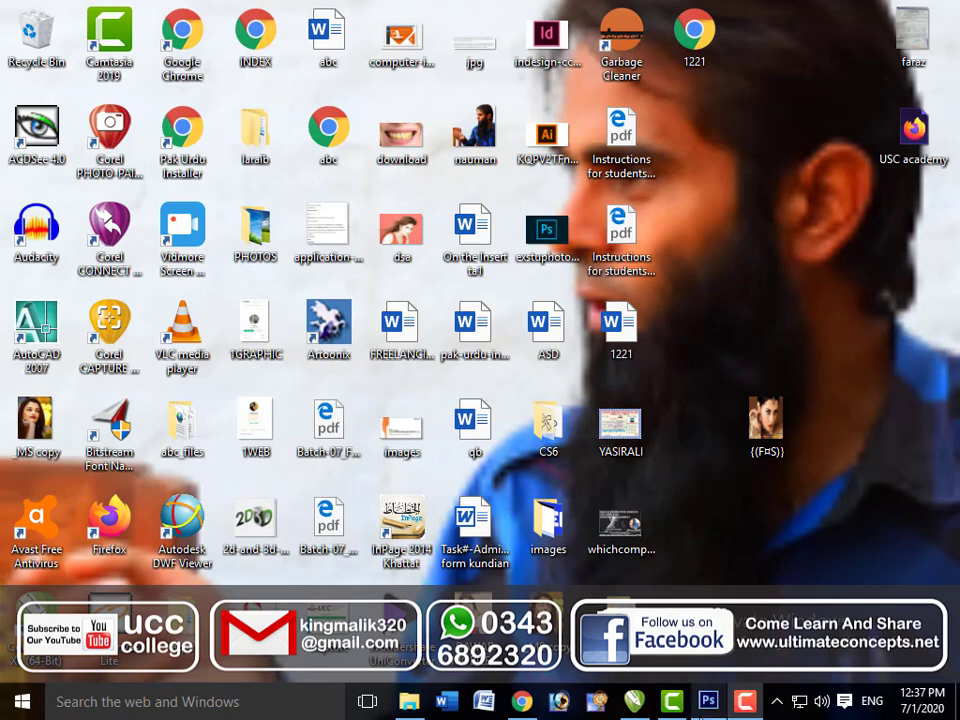
pyautogui.moveTo(708, 701)
pyautogui.click(620, 583)
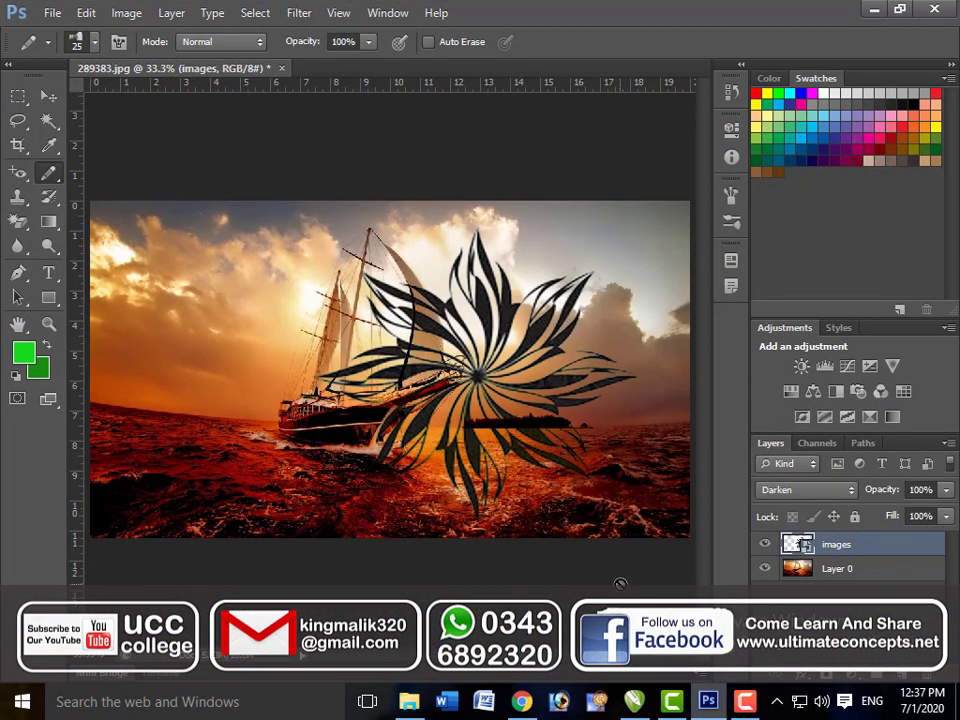
# Delete the flower layer, close the ship photo without saving, and open File Explorer
pyautogui.hotkey('ctrl', 'alt', 'z')
pyautogui.hotkey('ctrl', 'alt', 'z')
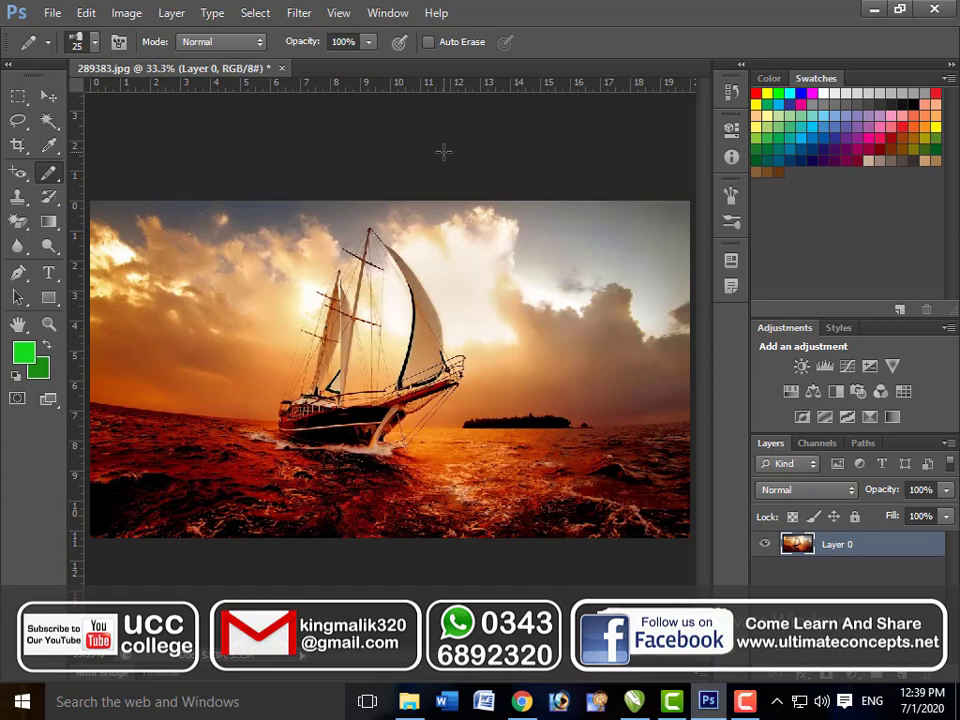
pyautogui.hotkey('ctrl', 'w')
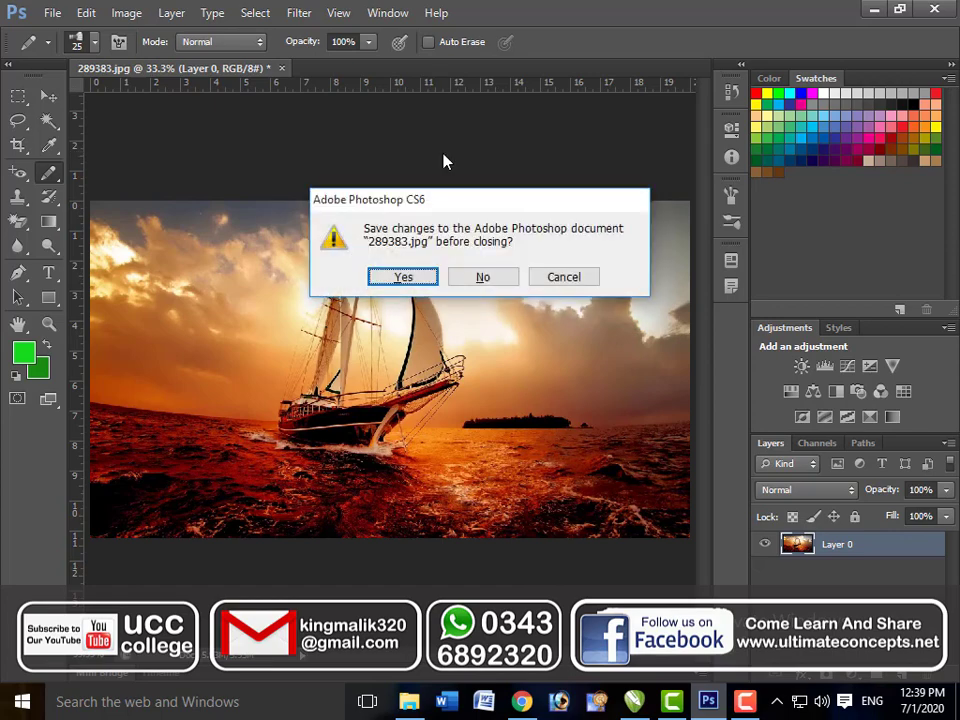
pyautogui.press('Tab')
pyautogui.press('Return')
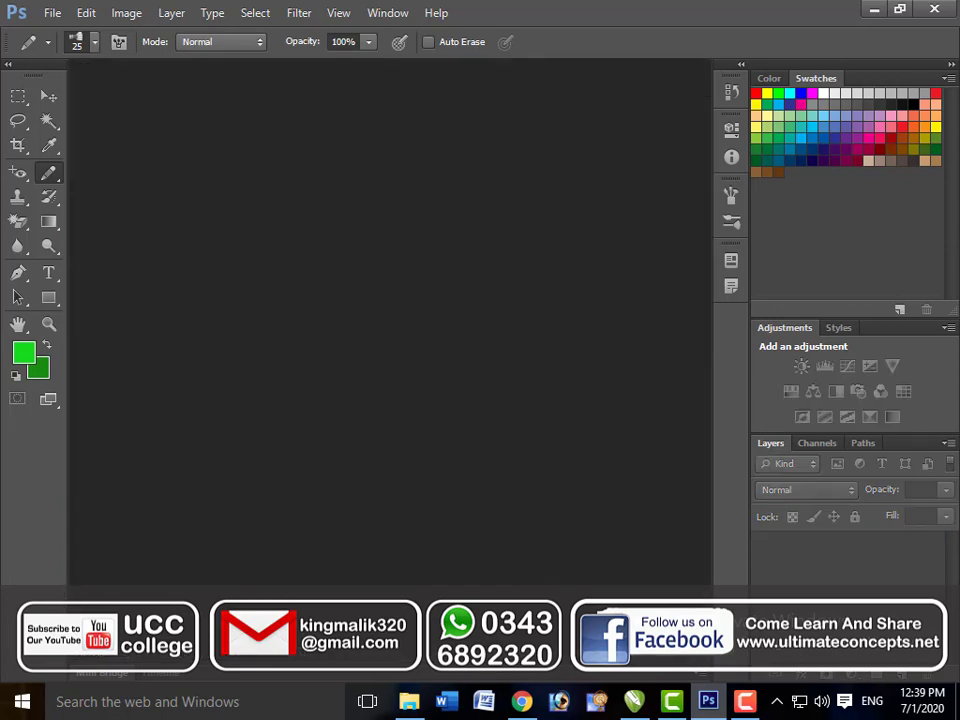
pyautogui.click(409, 701)
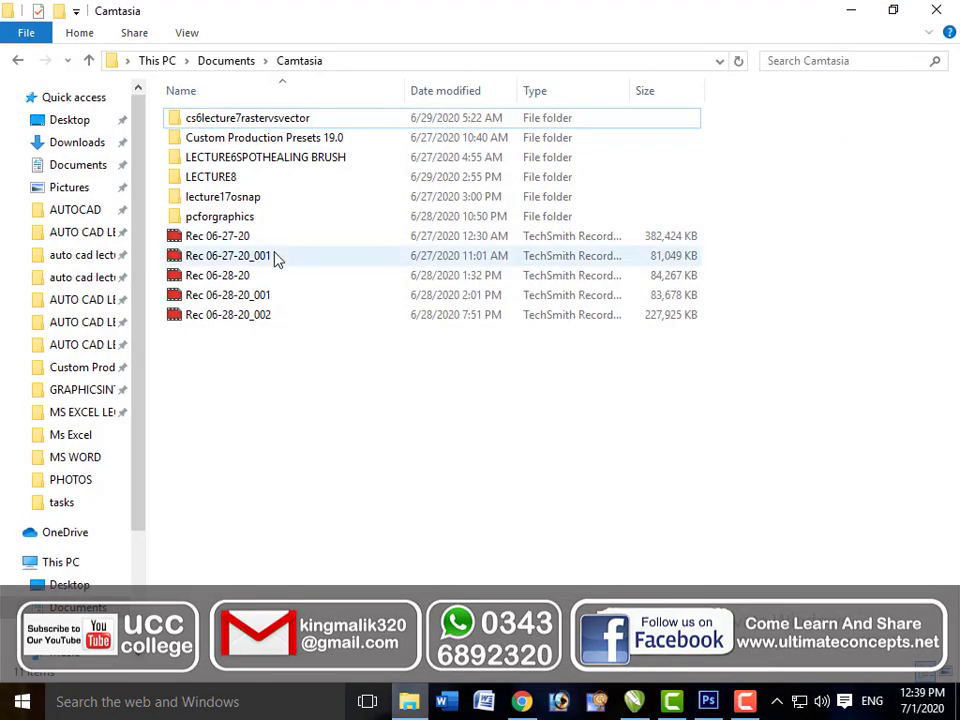
# Browse to Desktop > CS6 > LAYERS and drag picture 289383 into Photoshop
pyautogui.click(88, 124)
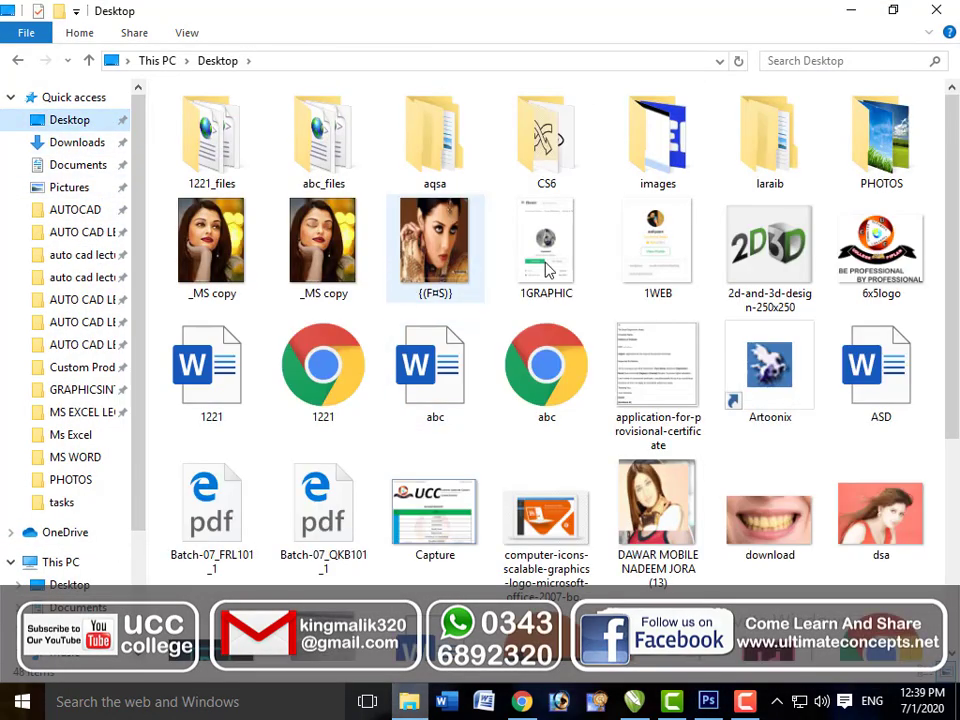
pyautogui.doubleClick(542, 168)
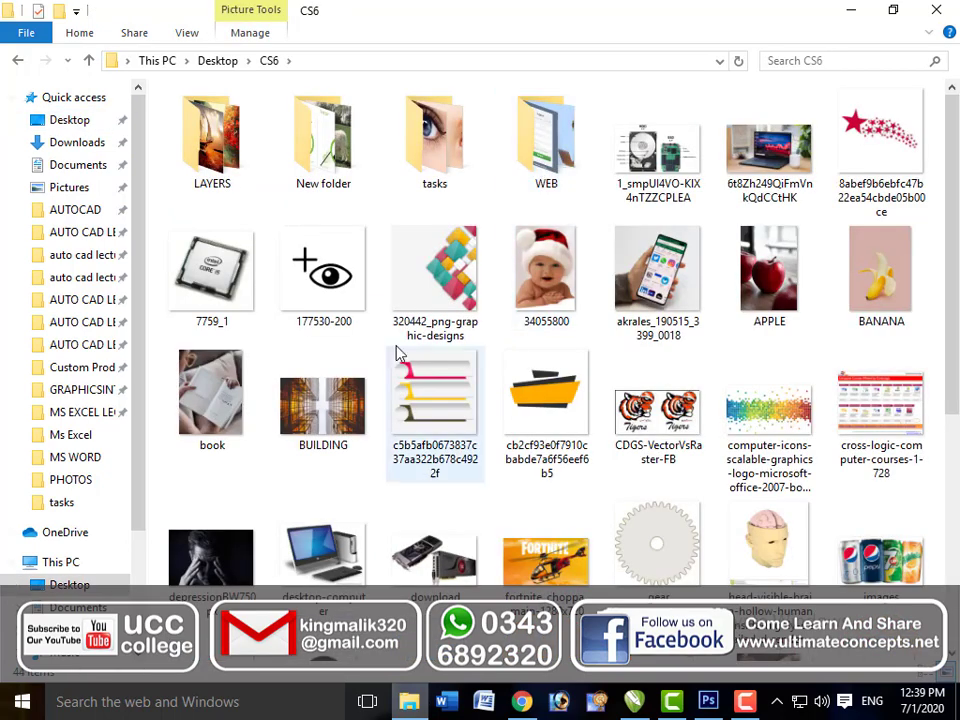
pyautogui.doubleClick(213, 157)
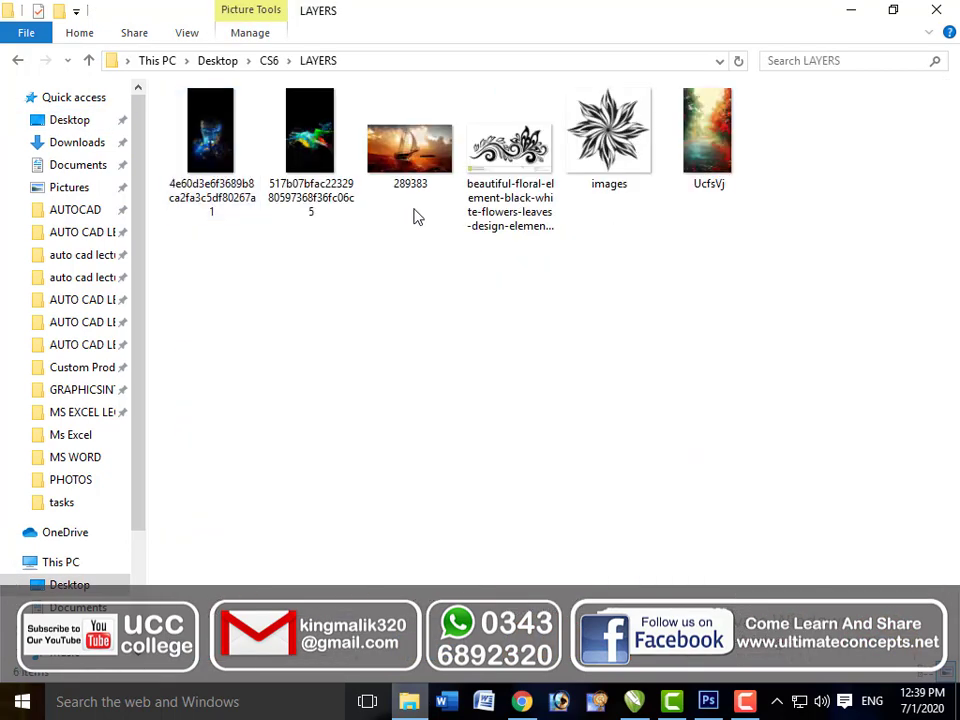
pyautogui.moveTo(410, 175); pyautogui.dragTo(728, 600)
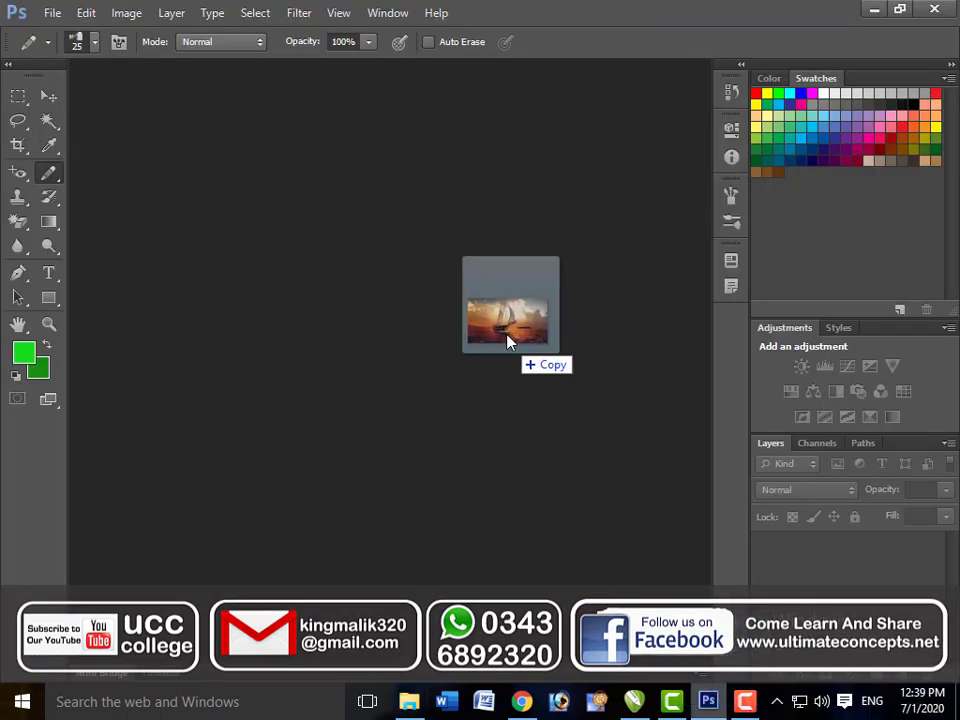
pyautogui.moveTo(728, 600); pyautogui.dragTo(488, 322)
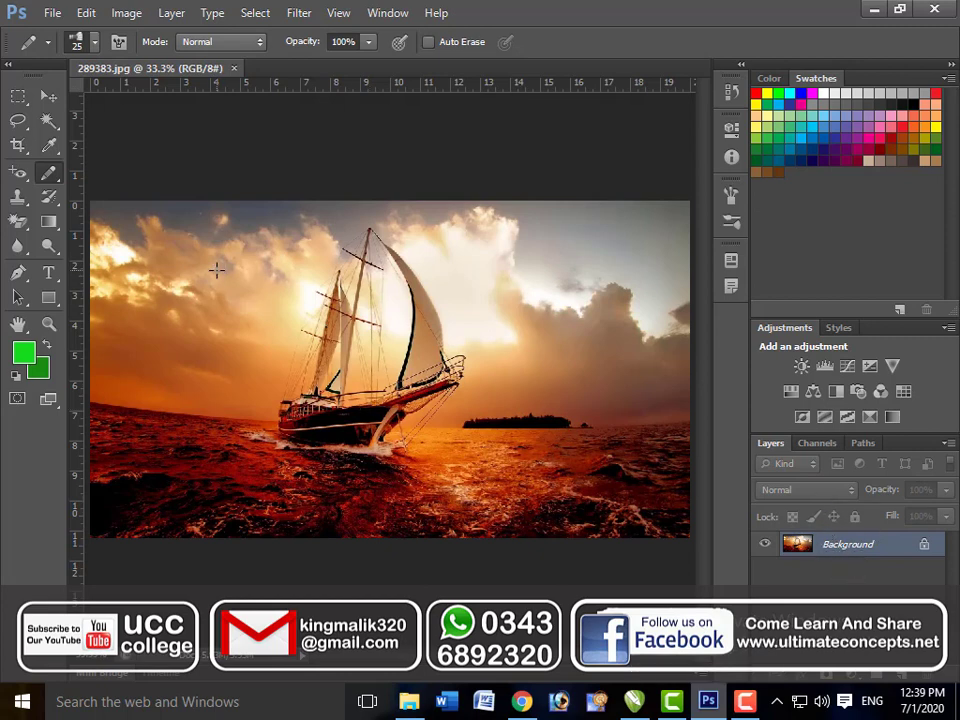
# Try moving the photo with the Move tool and dismiss the locked-layer error
pyautogui.click(48, 95)
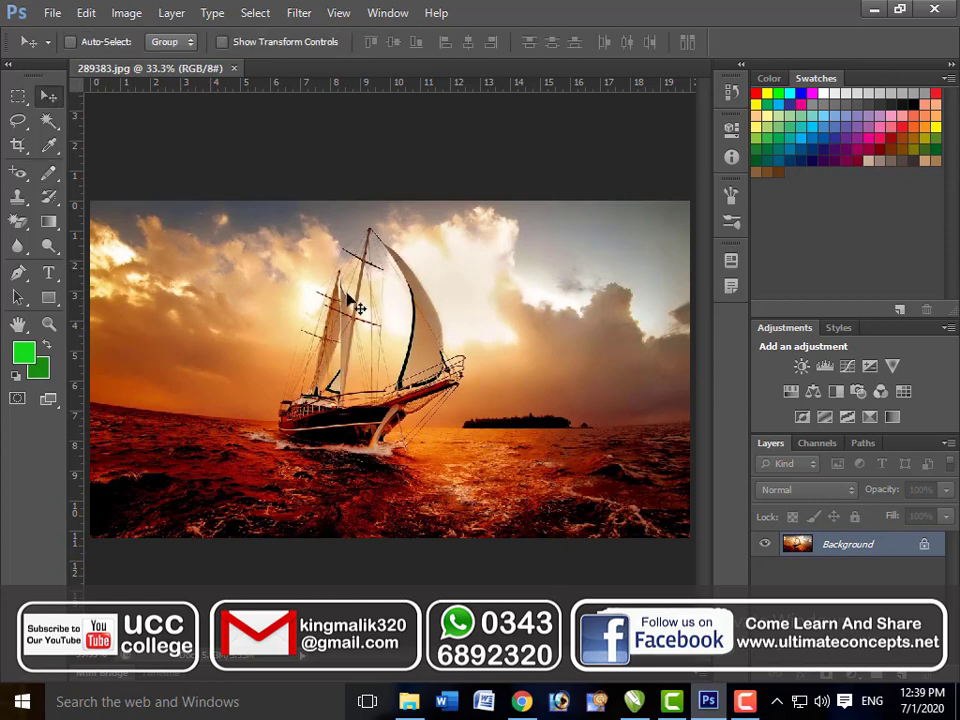
pyautogui.moveTo(296, 330); pyautogui.dragTo(291, 388)
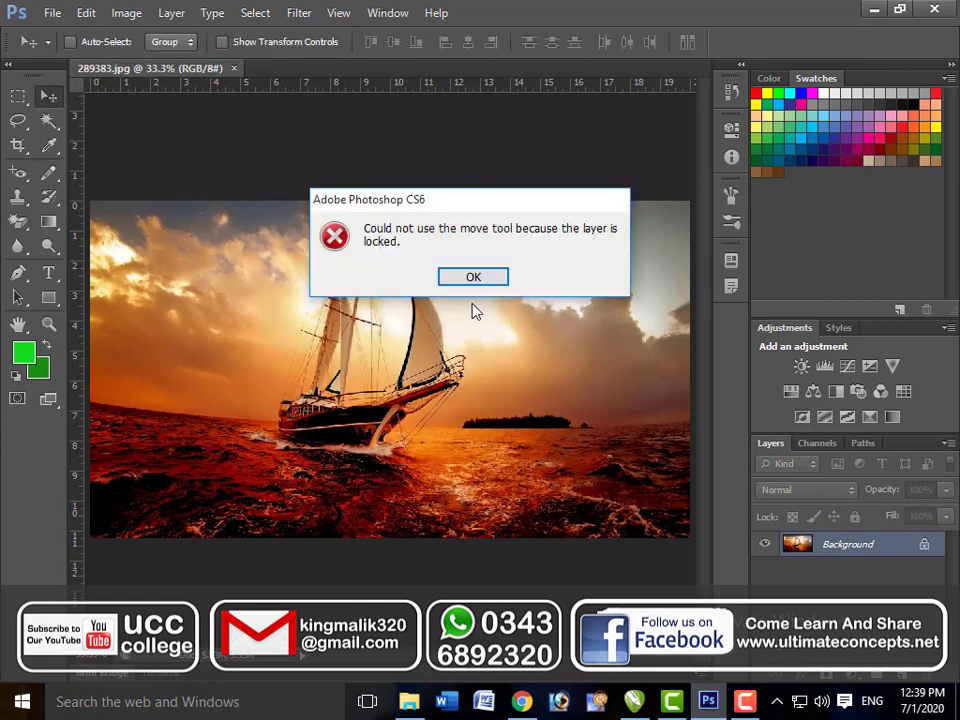
pyautogui.click(479, 276)
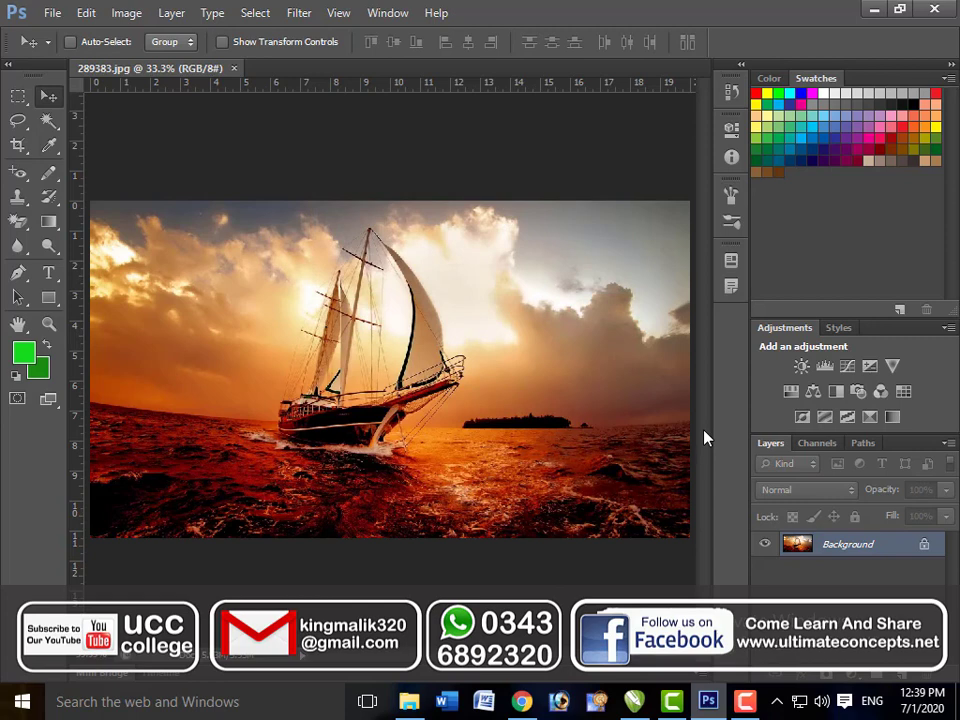
# Convert the locked Background into an editable Layer 0 via the New Layer dialog
pyautogui.doubleClick(848, 545)
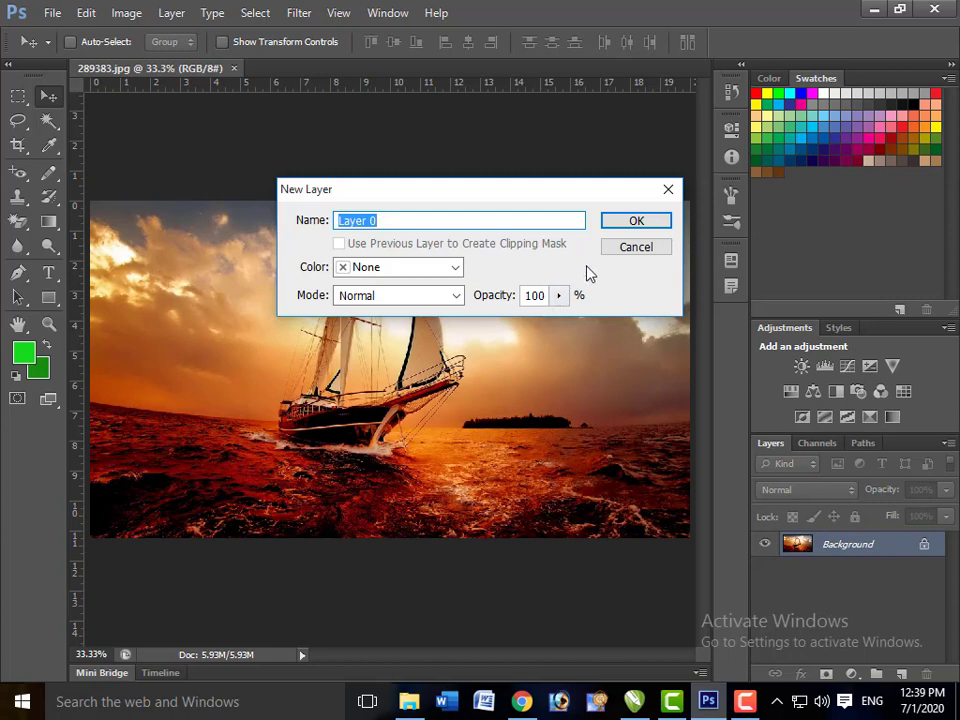
pyautogui.click(624, 226)
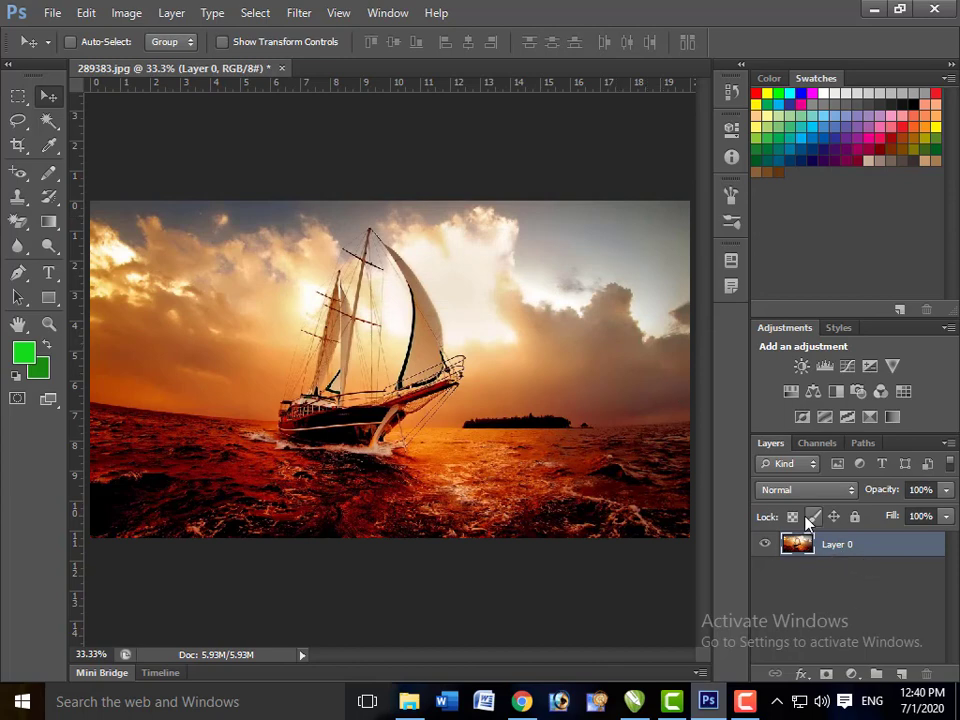
pyautogui.hotkey('ctrl', 'z')
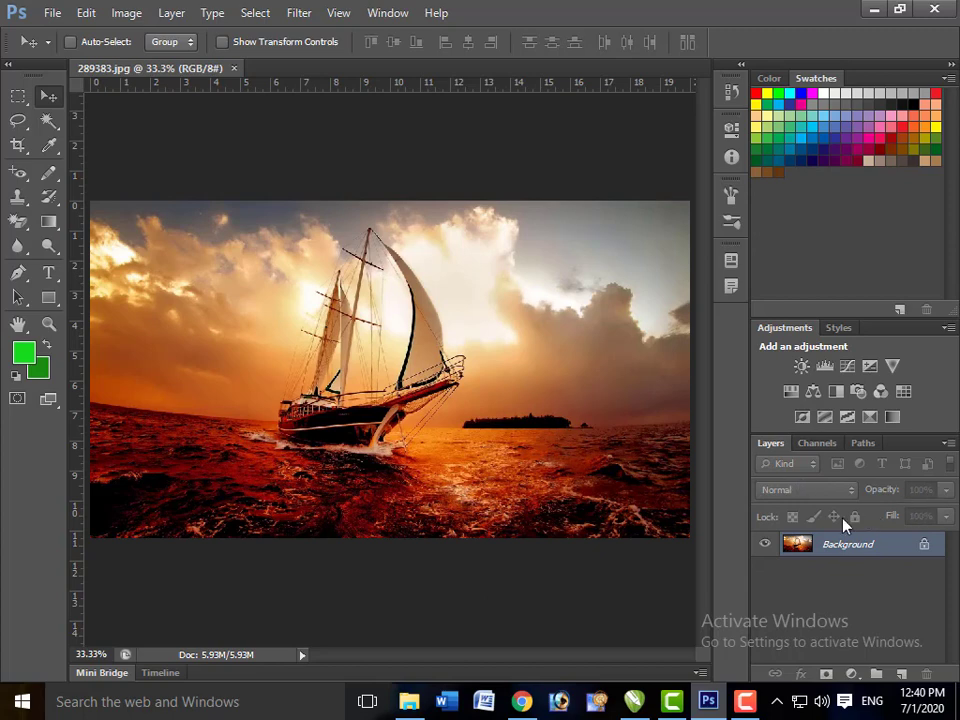
pyautogui.doubleClick(824, 545)
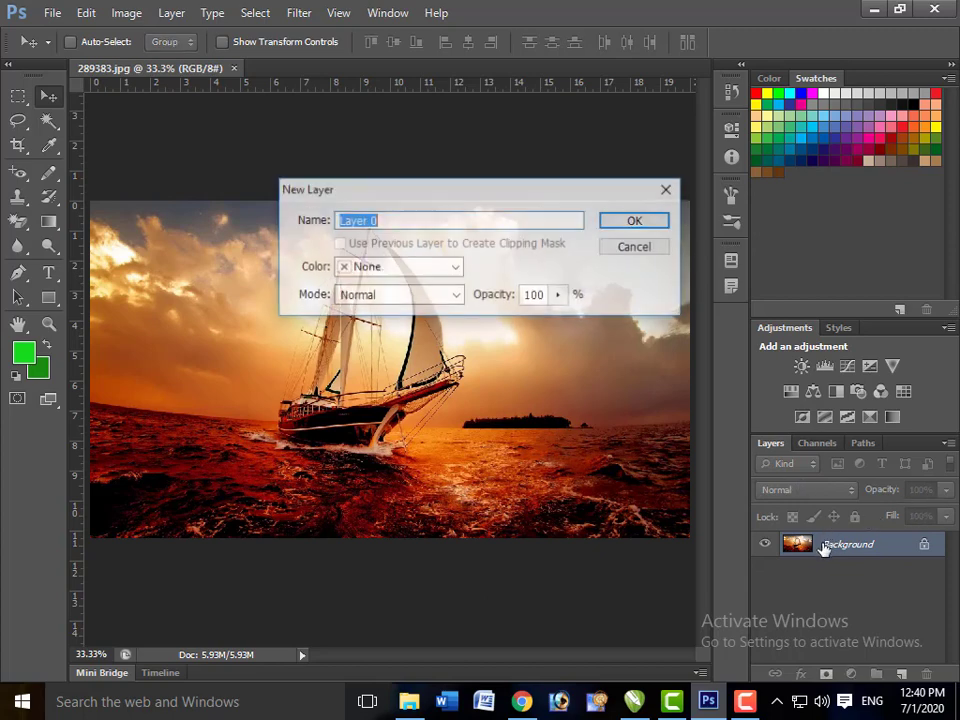
pyautogui.click(649, 222)
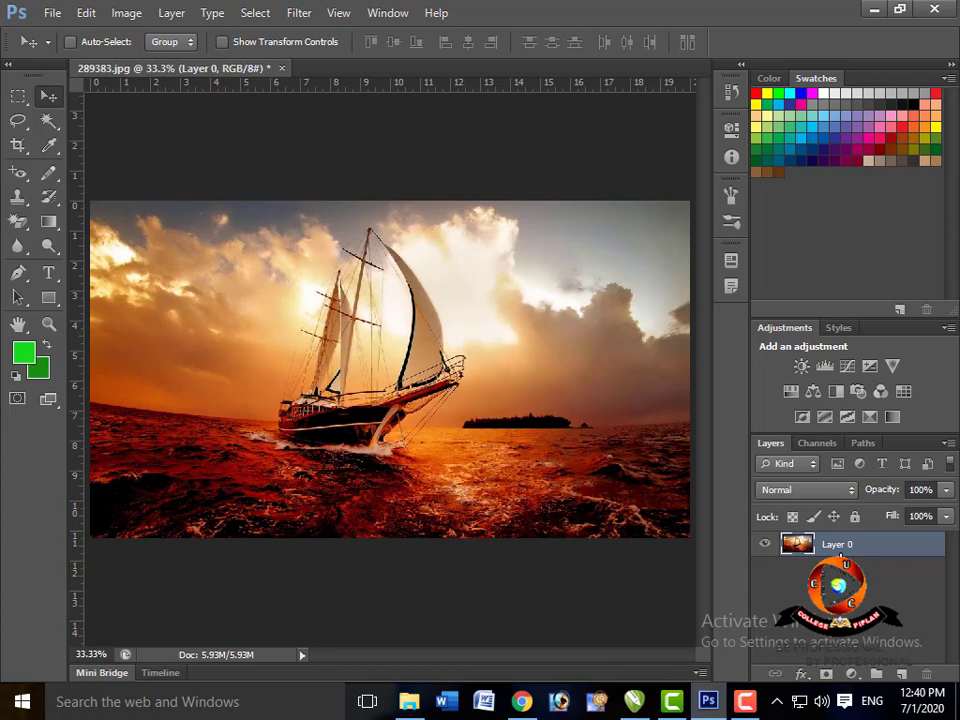
pyautogui.hotkey('ctrl', 'shift', 'n')
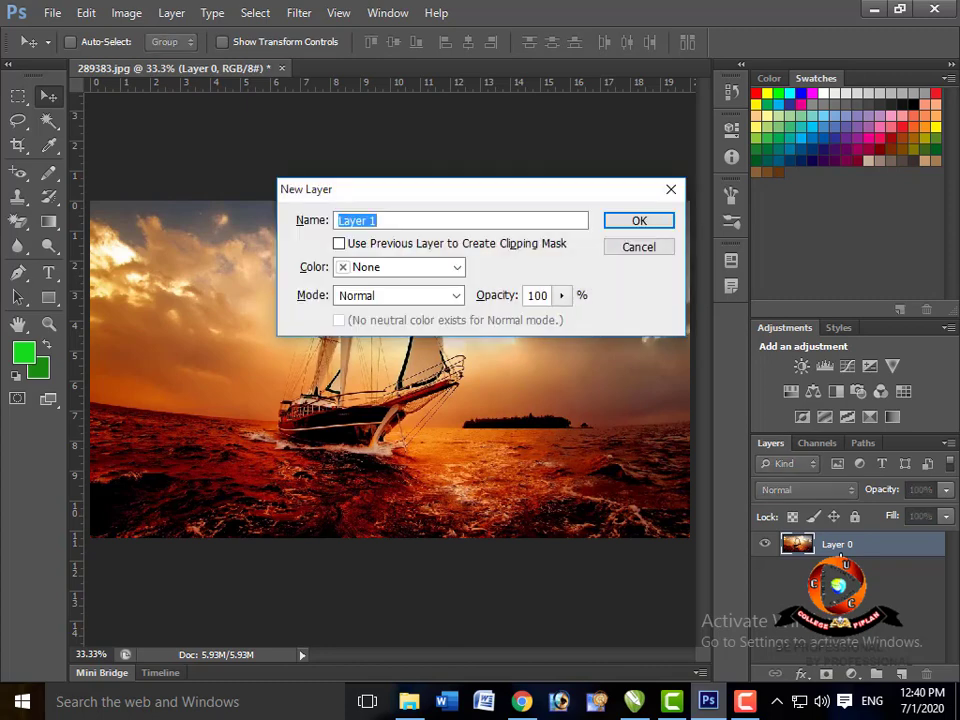
pyautogui.press('Return')
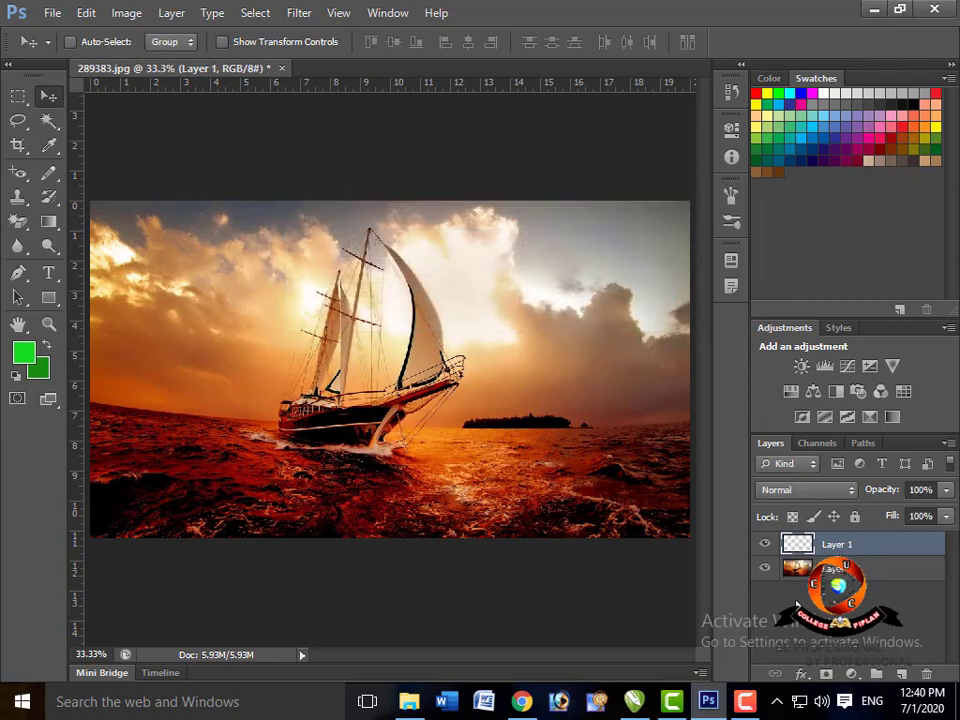
pyautogui.hotkey('ctrl', 'z')
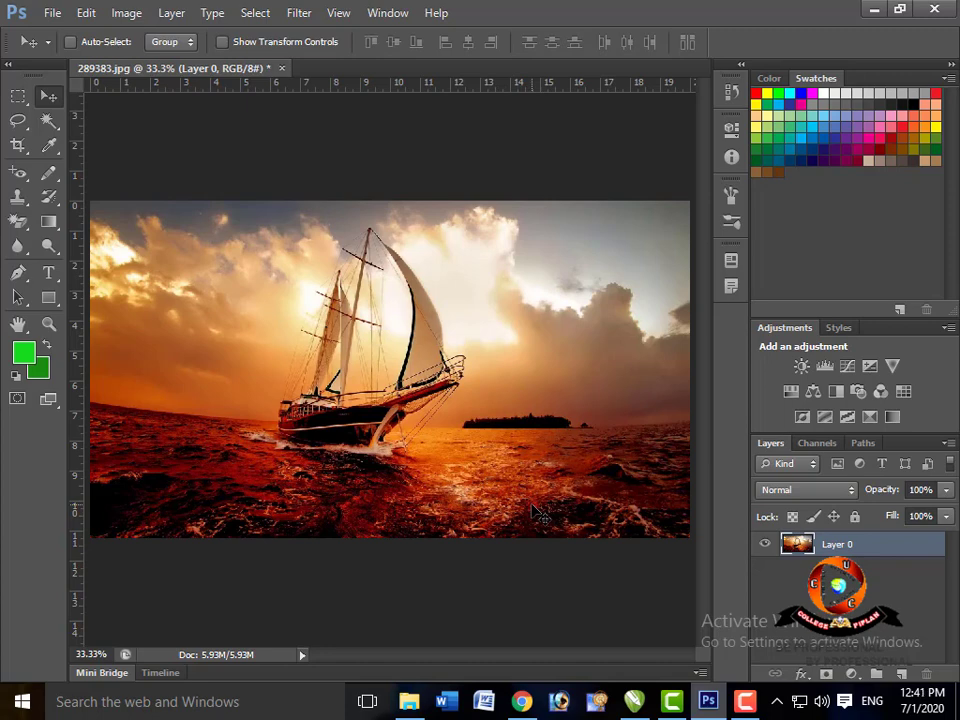
pyautogui.hotkey('ctrl', 'j')
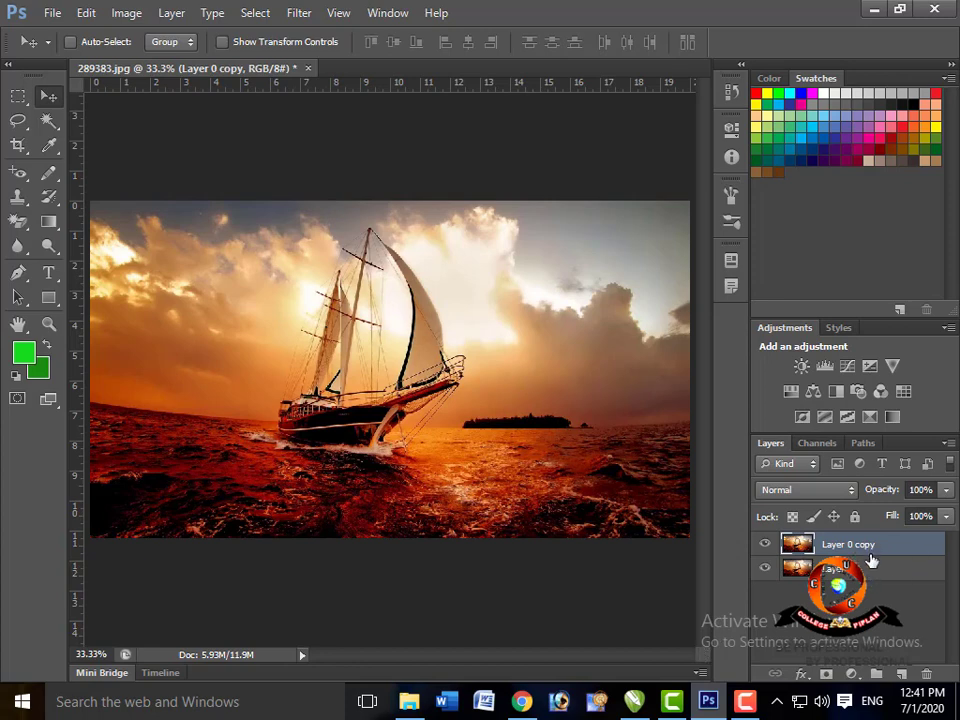
pyautogui.hotkey('ctrl', 'z')
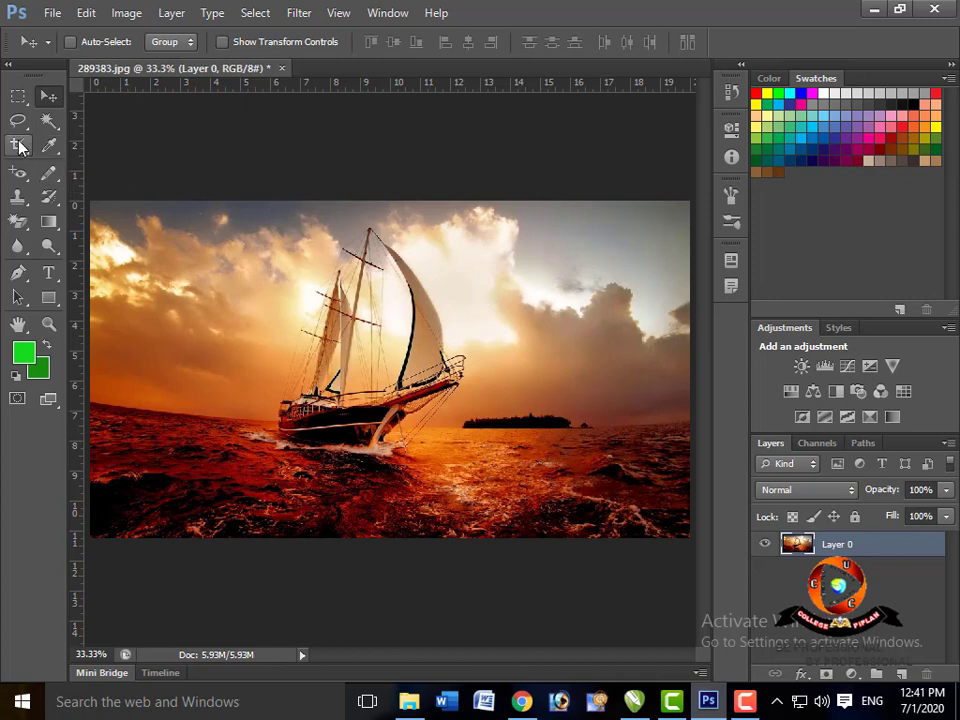
# Crop the ship photo by pulling its right edge in to a nearly square frame
pyautogui.moveTo(17, 145); pyautogui.dragTo(68, 183)
pyautogui.click(97, 148)
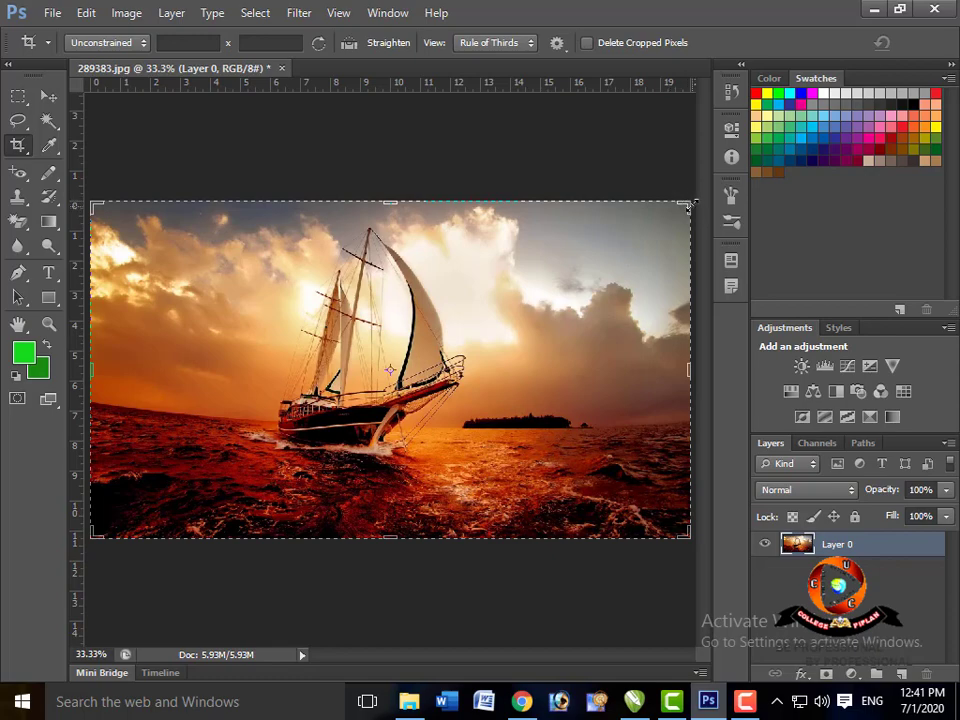
pyautogui.moveTo(690, 207)
pyautogui.mouseDown()
pyautogui.moveTo(553, 195)
pyautogui.moveTo(557, 202)
pyautogui.mouseUp()
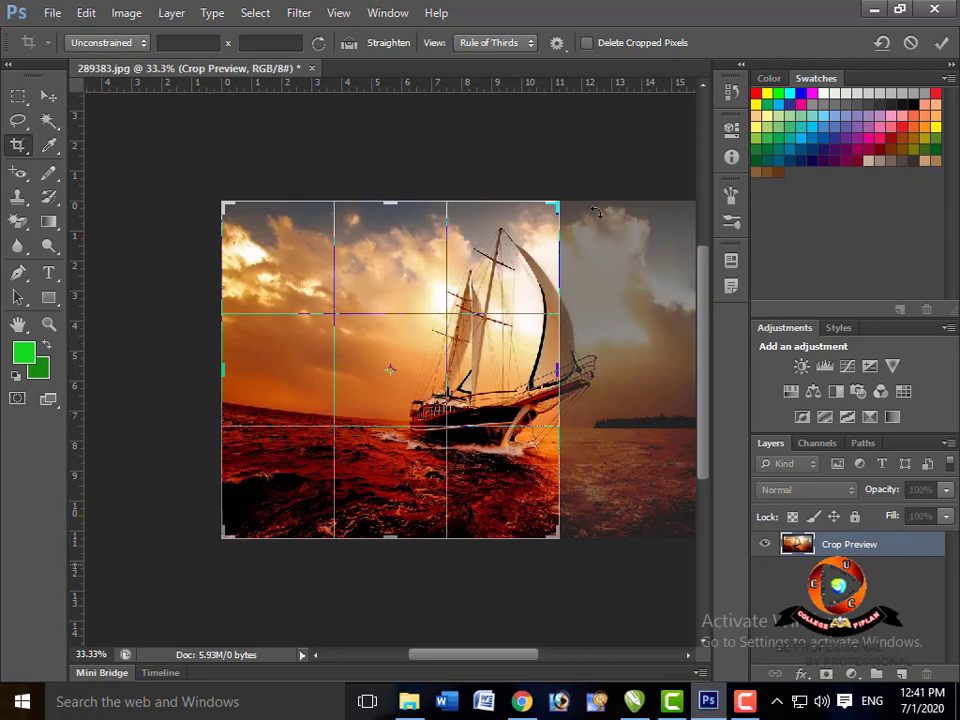
pyautogui.press('Return')
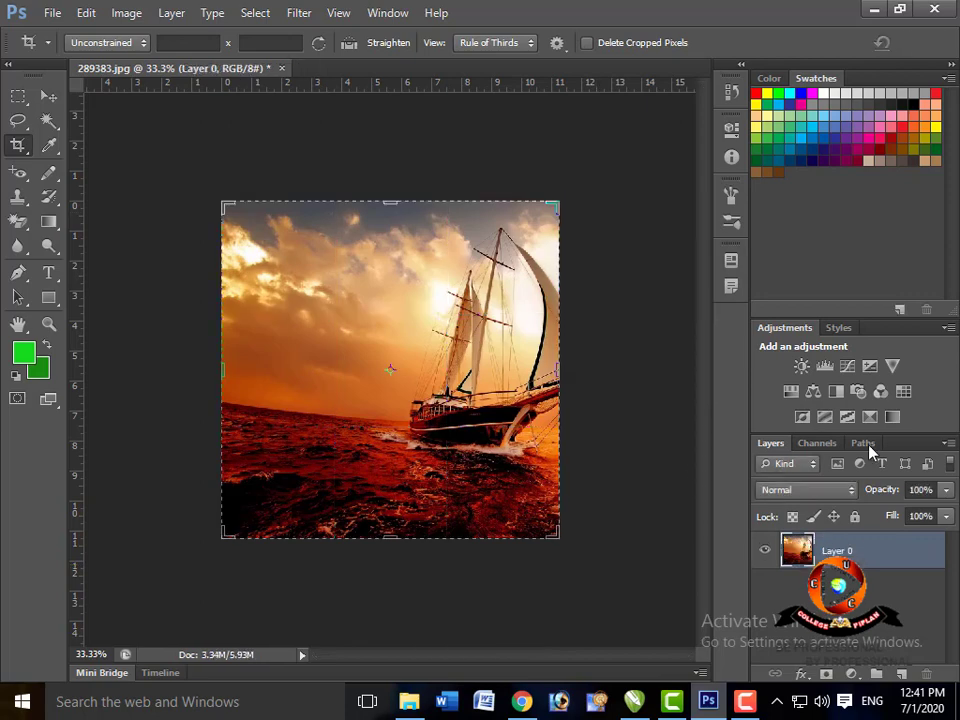
pyautogui.click(745, 701)
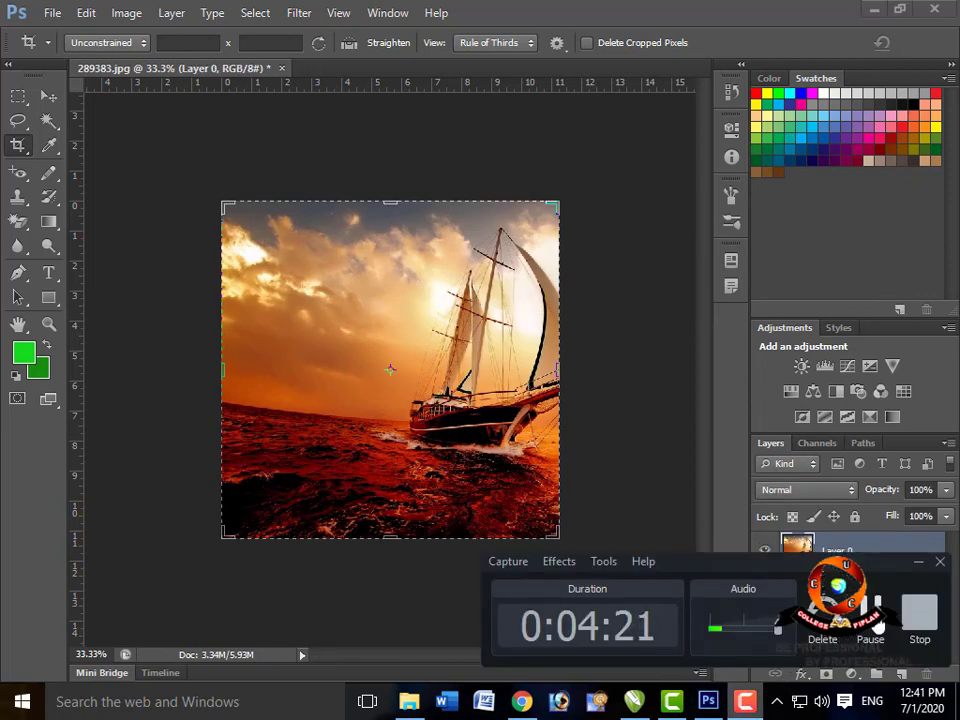
pyautogui.click(655, 455)
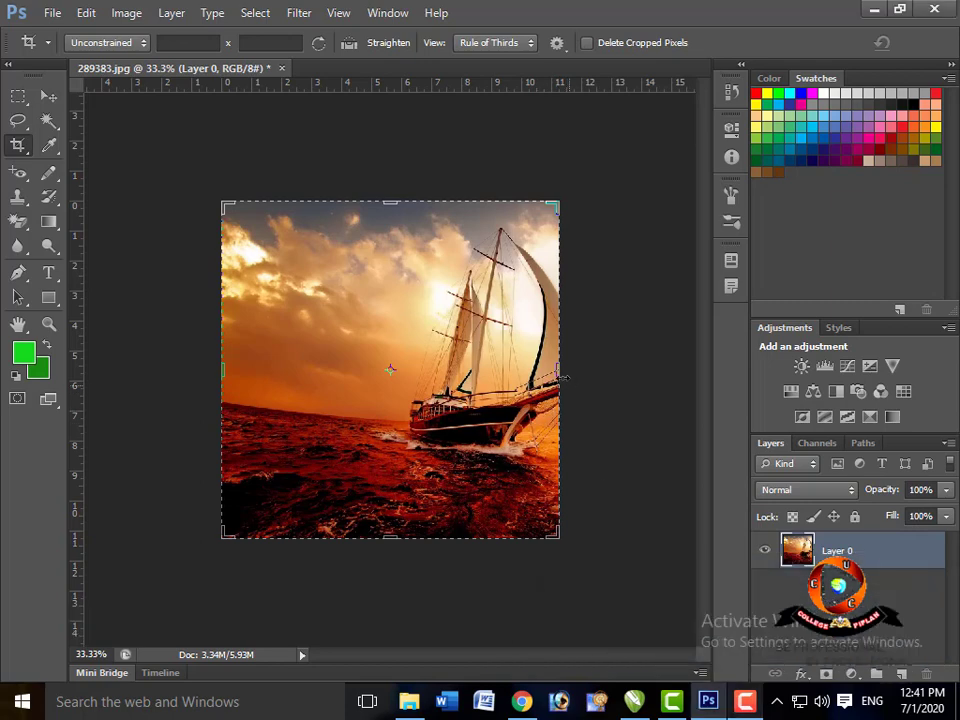
# Extend the crop far past the photo's right edge to widen the canvas
pyautogui.moveTo(569, 384)
pyautogui.mouseDown()
pyautogui.moveTo(632, 377)
pyautogui.moveTo(320, 420)
pyautogui.mouseUp()
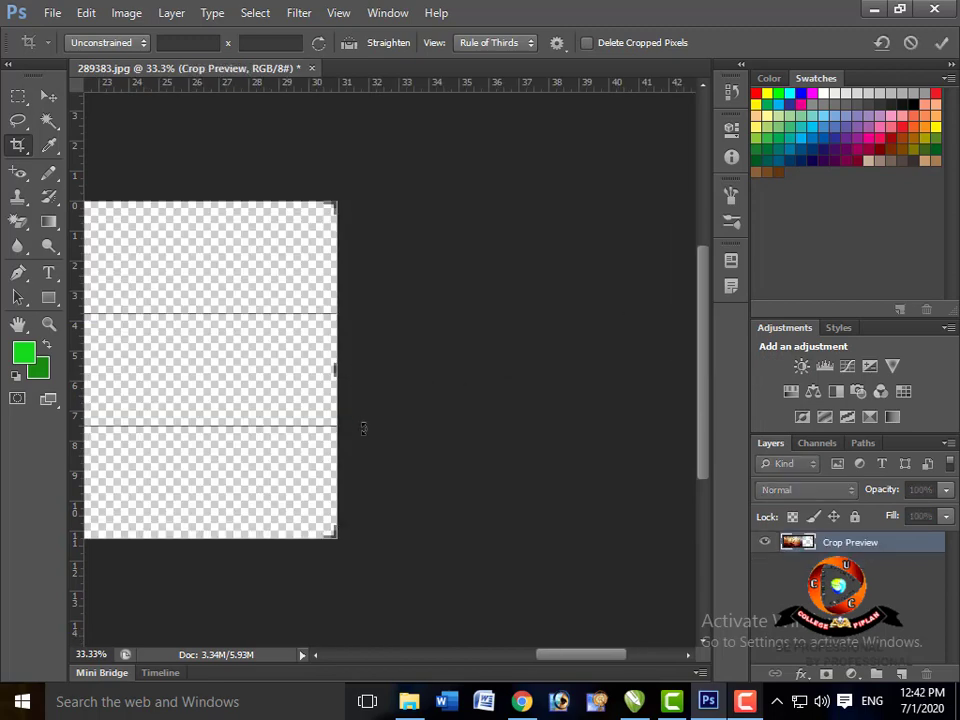
pyautogui.click(317, 656)
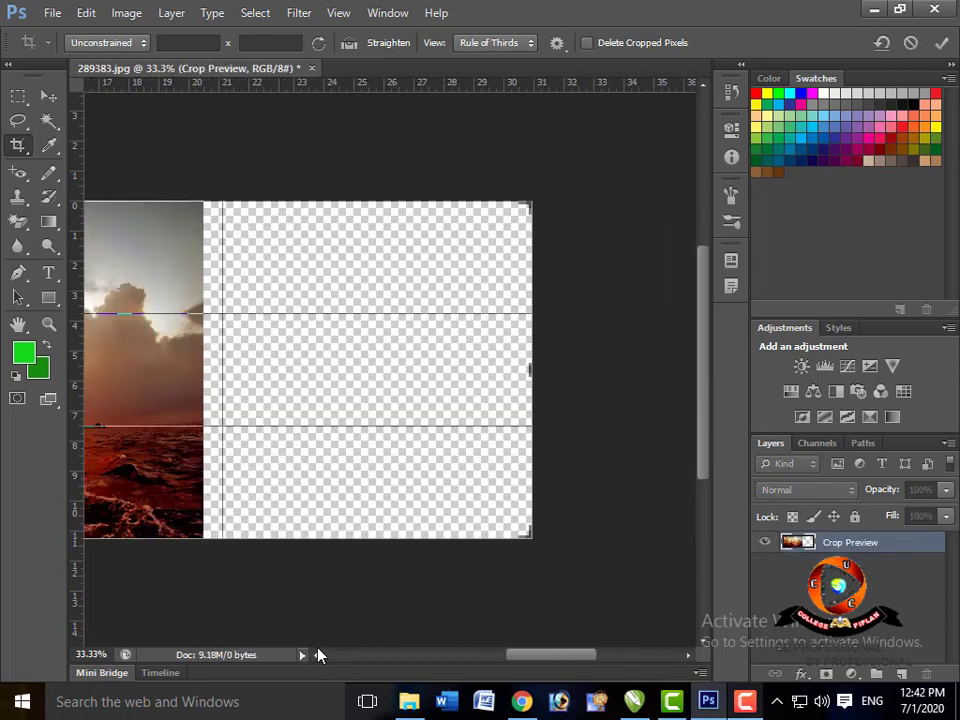
pyautogui.click(317, 655)
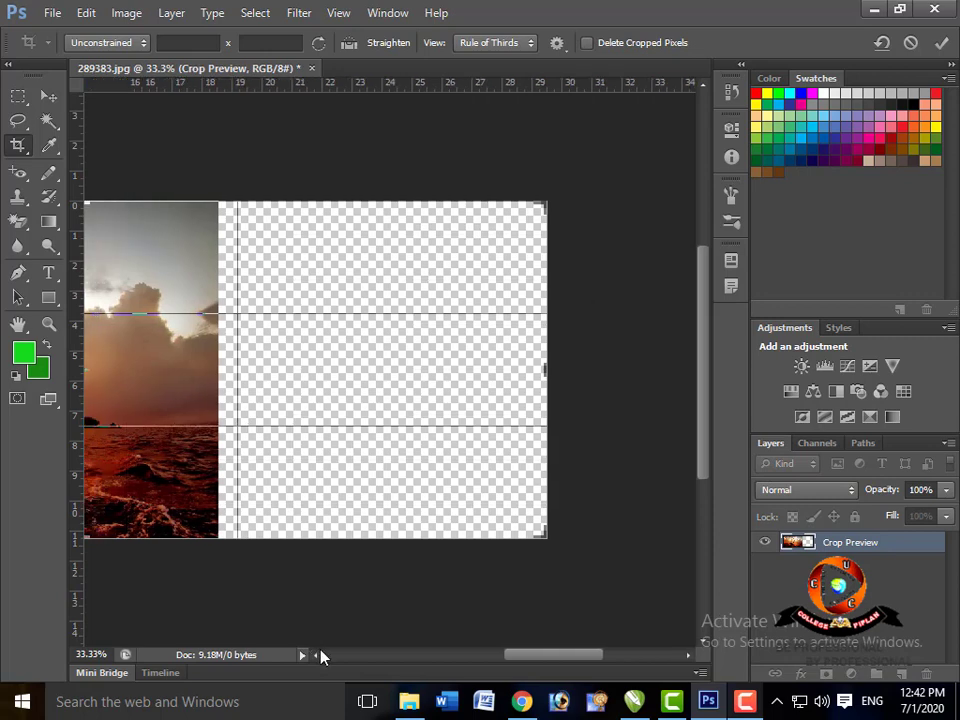
pyautogui.hotkey('ctrl', '-')
pyautogui.hotkey('ctrl', '-')
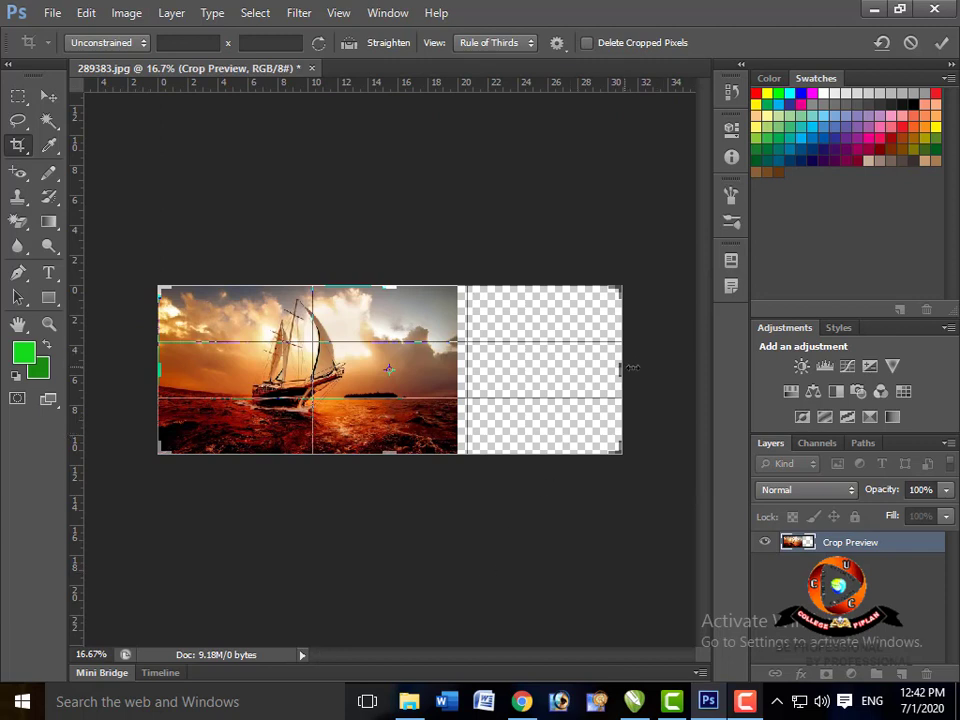
pyautogui.moveTo(631, 368); pyautogui.dragTo(698, 362)
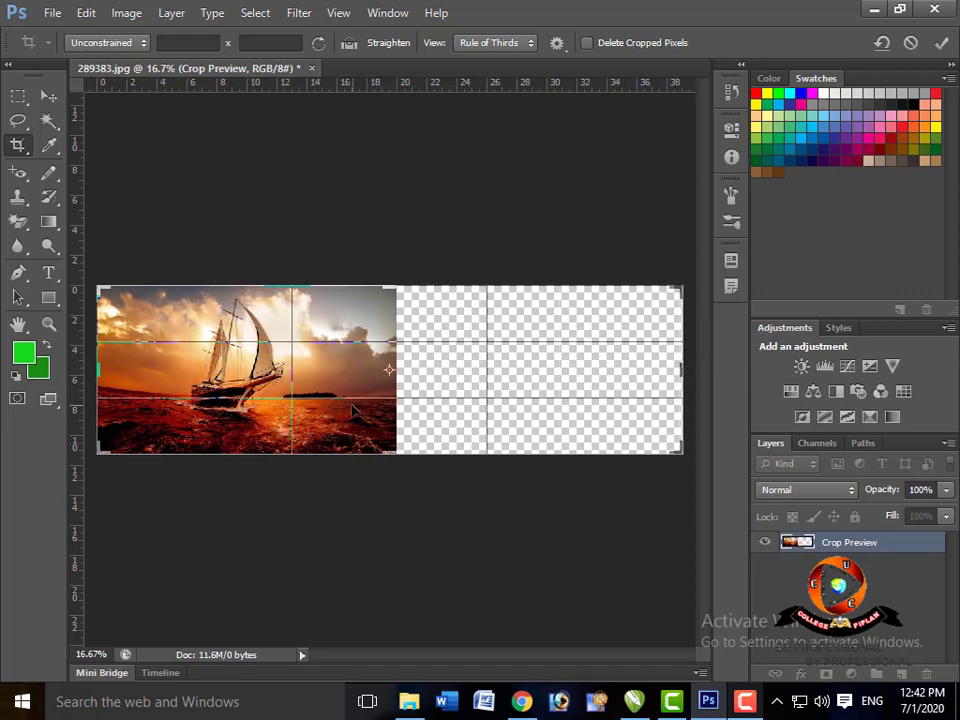
pyautogui.press('Return')
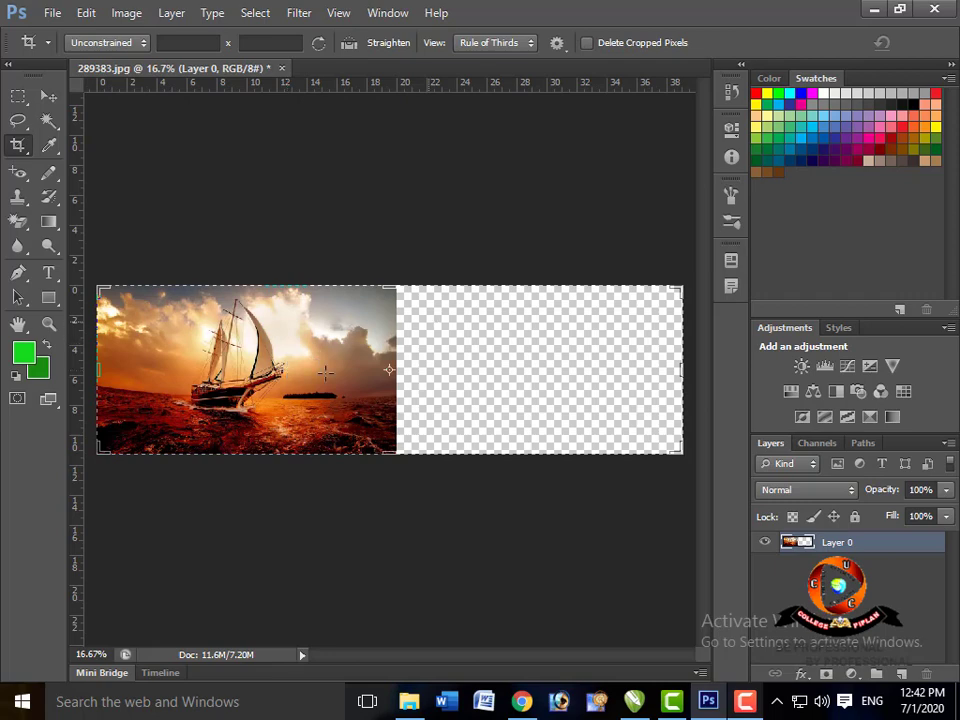
# Undo the accidental straightening rotation and commit the widened canvas unrotated
pyautogui.press('alt')
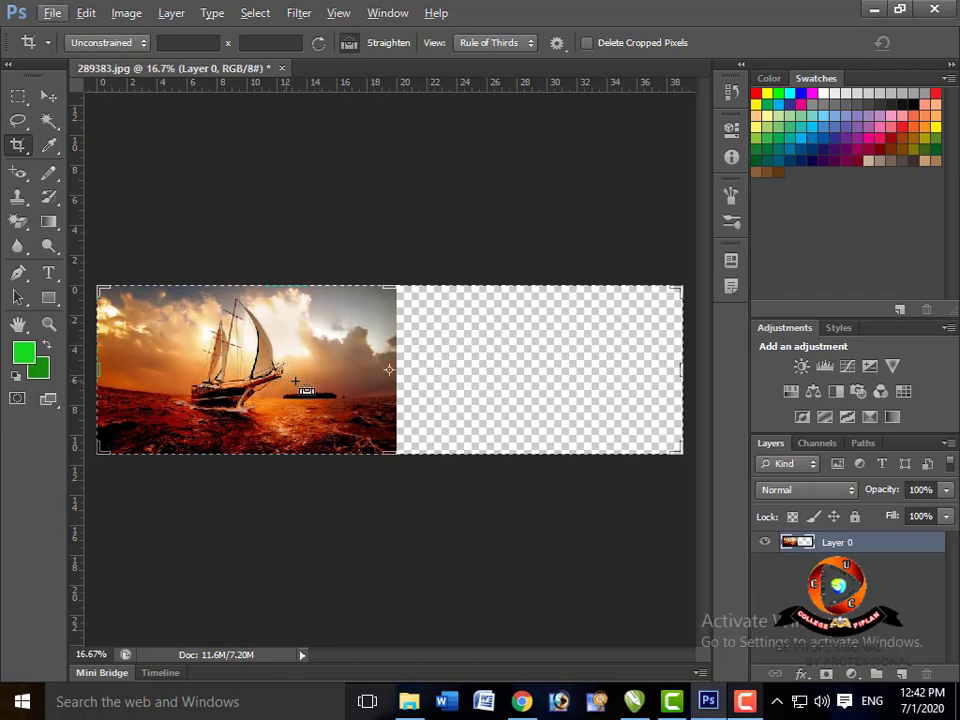
pyautogui.moveTo(364, 388); pyautogui.dragTo(553, 403)
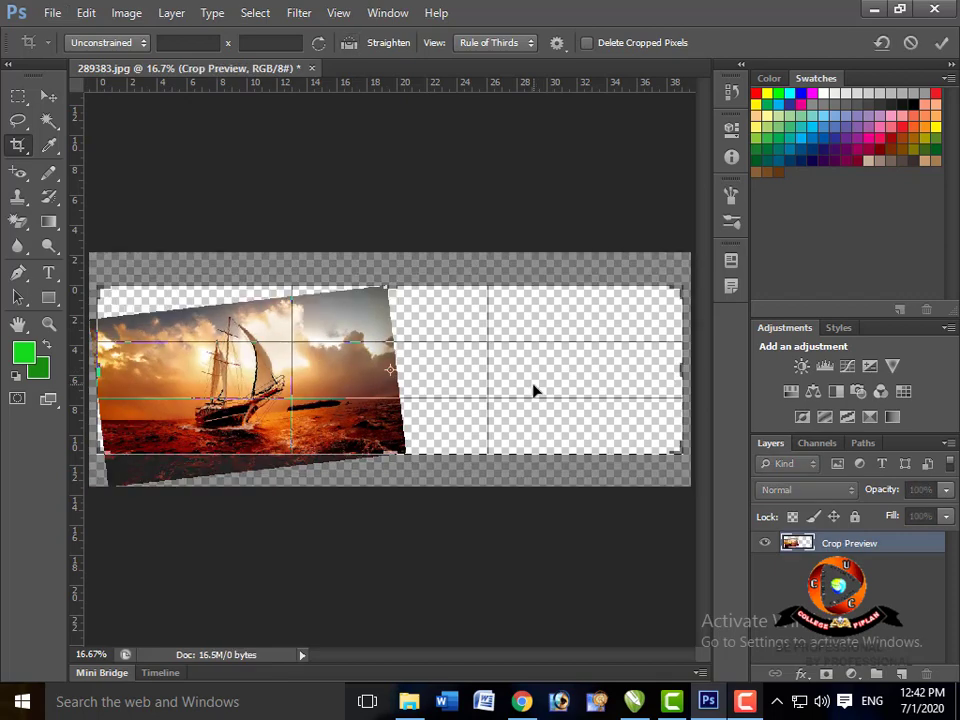
pyautogui.hotkey('ctrl', 'z')
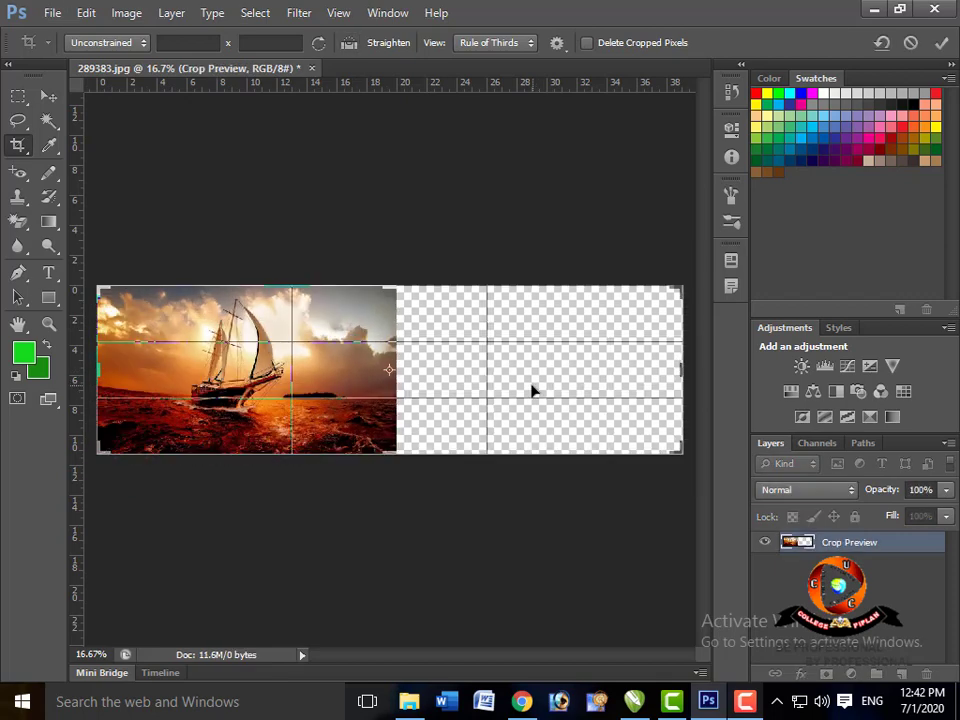
pyautogui.press('Return')
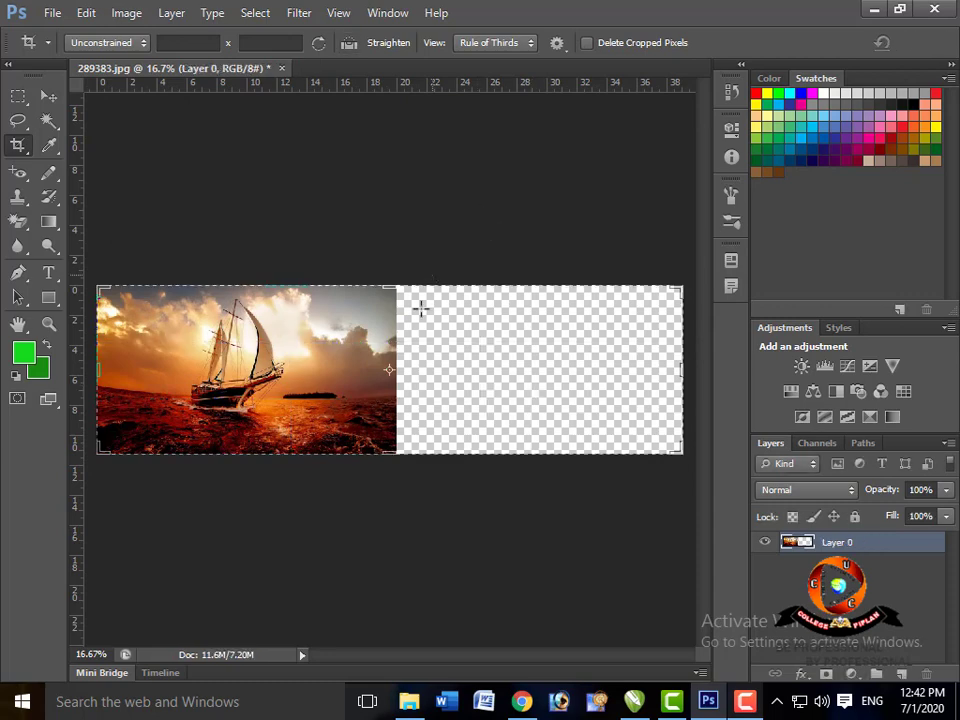
pyautogui.press('alt')
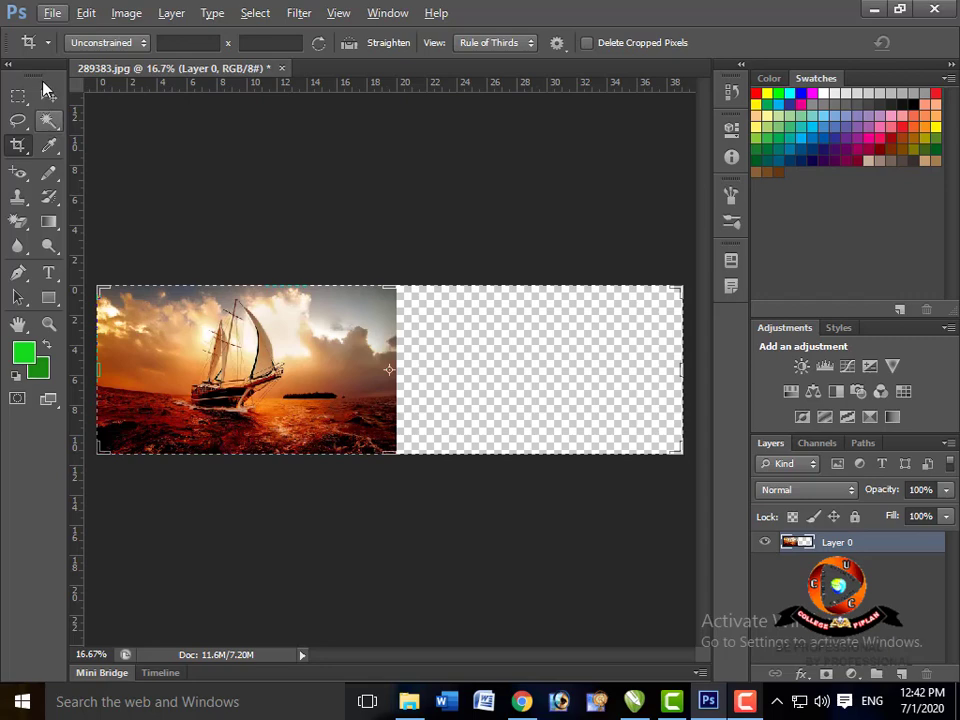
pyautogui.click(50, 100)
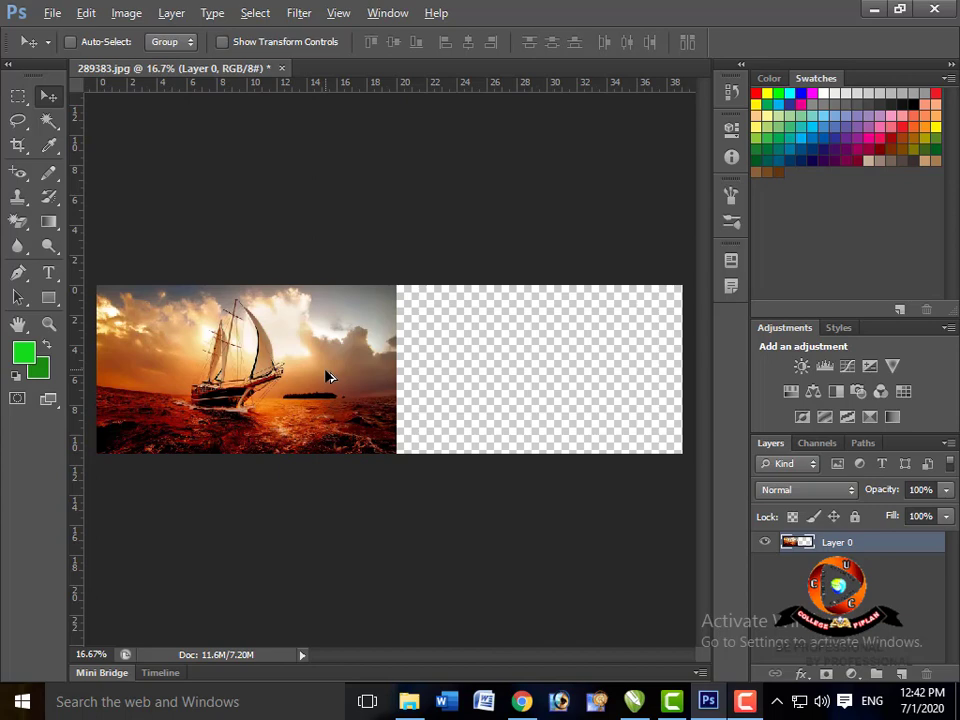
pyautogui.moveTo(328, 376)
pyautogui.mouseDown()
pyautogui.moveTo(629, 350)
pyautogui.moveTo(597, 368)
pyautogui.mouseUp()
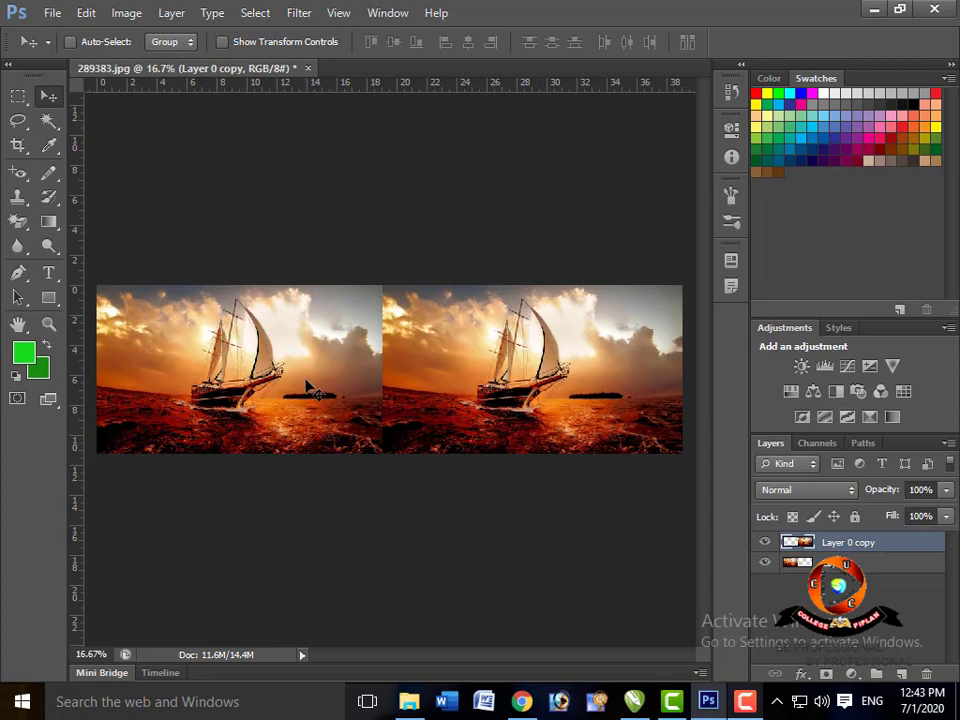
pyautogui.hotkey('ctrl', 's')
pyautogui.hotkey('ctrl', 's')
pyautogui.hotkey('ctrl', 's')
pyautogui.hotkey('ctrl', 's')
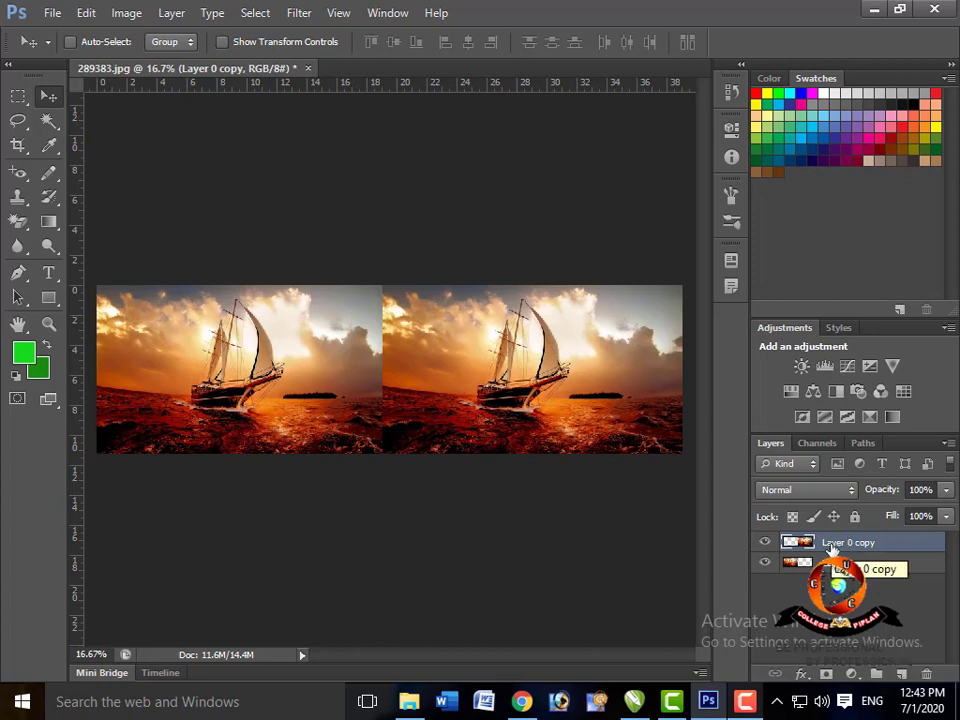
pyautogui.moveTo(831, 549); pyautogui.dragTo(933, 693)
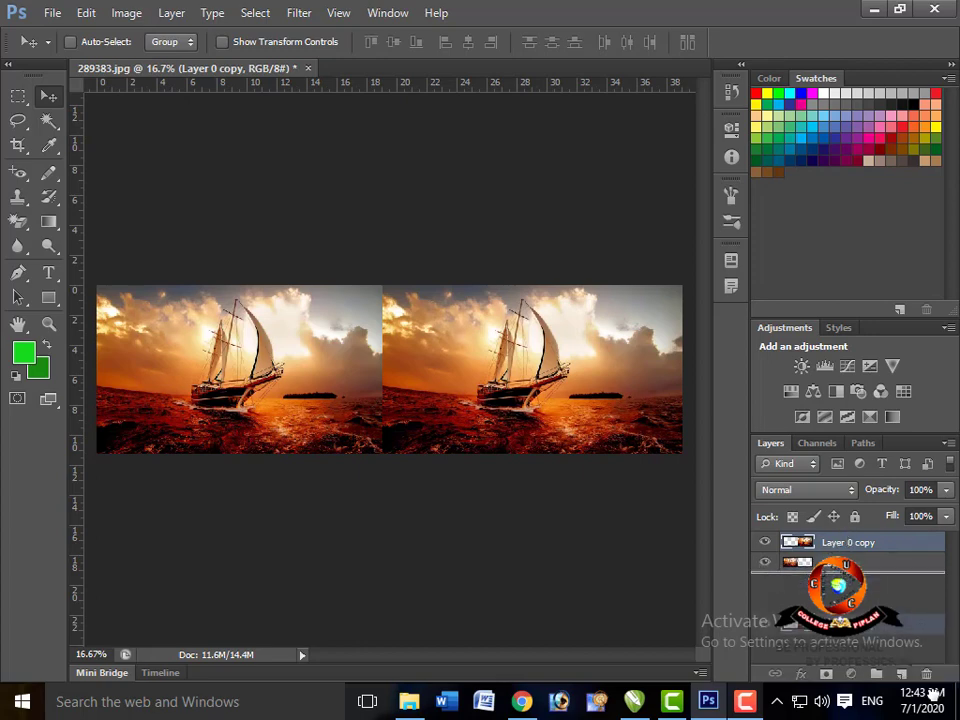
pyautogui.moveTo(933, 693); pyautogui.dragTo(926, 674)
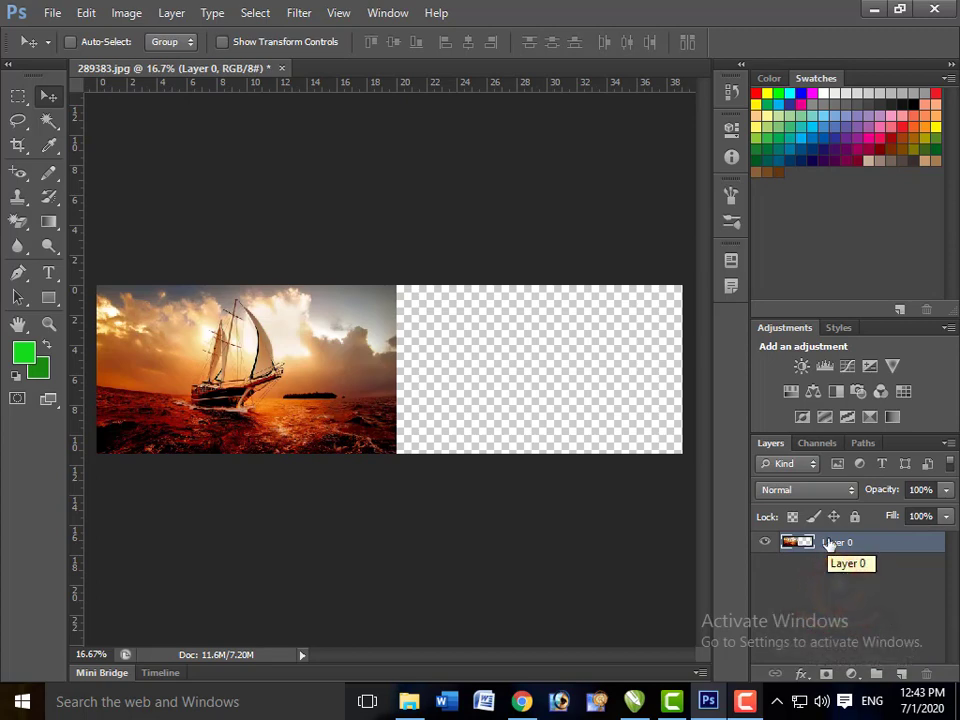
pyautogui.moveTo(828, 543); pyautogui.dragTo(901, 676)
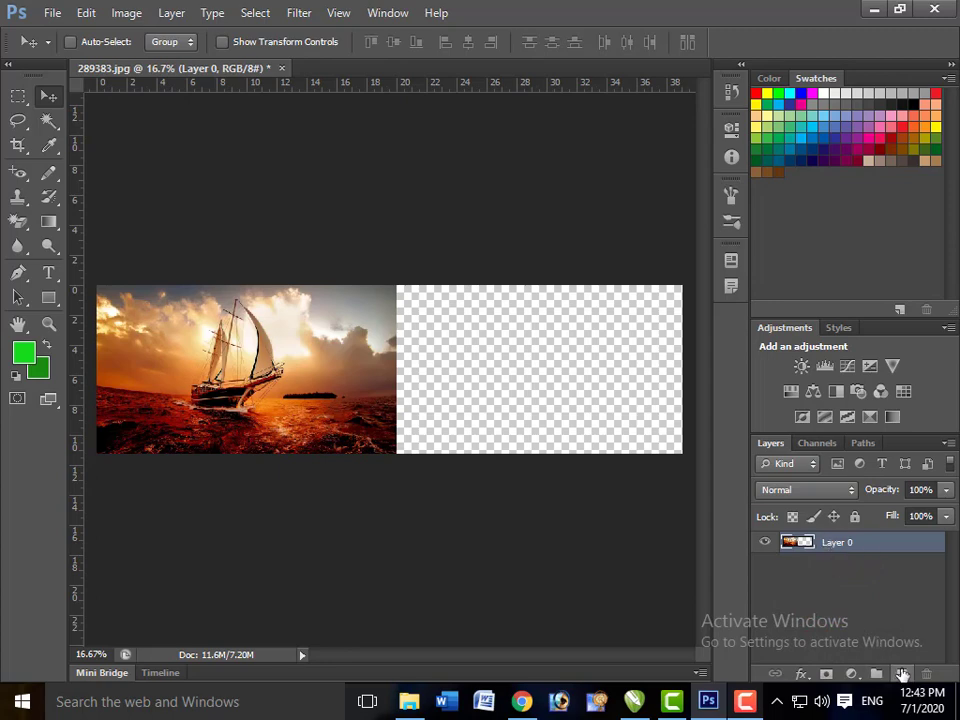
pyautogui.click(901, 674)
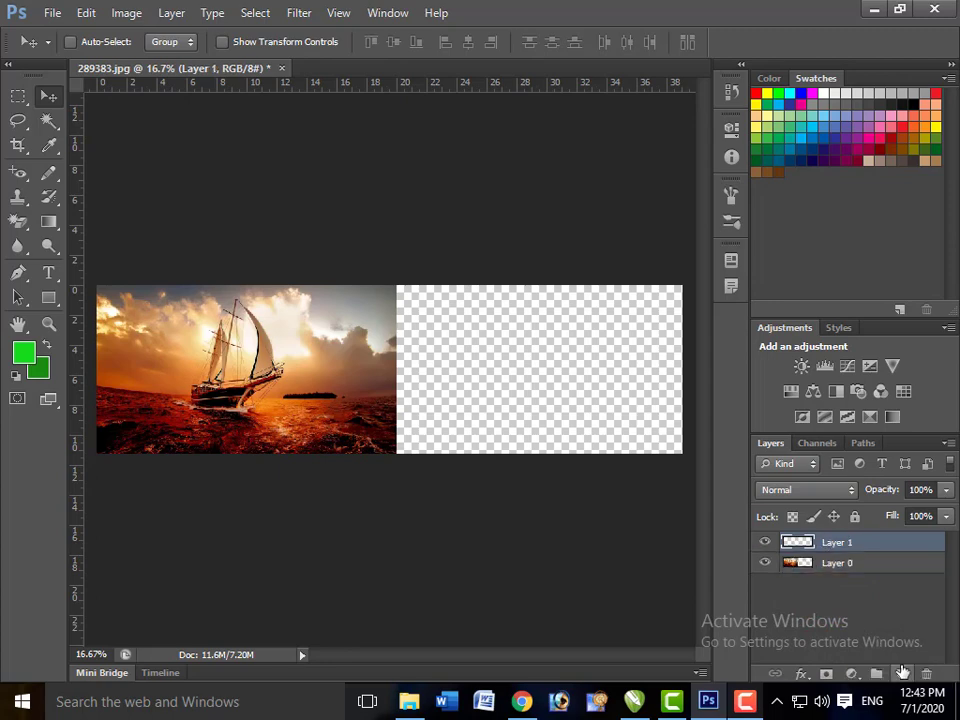
pyautogui.click(902, 672)
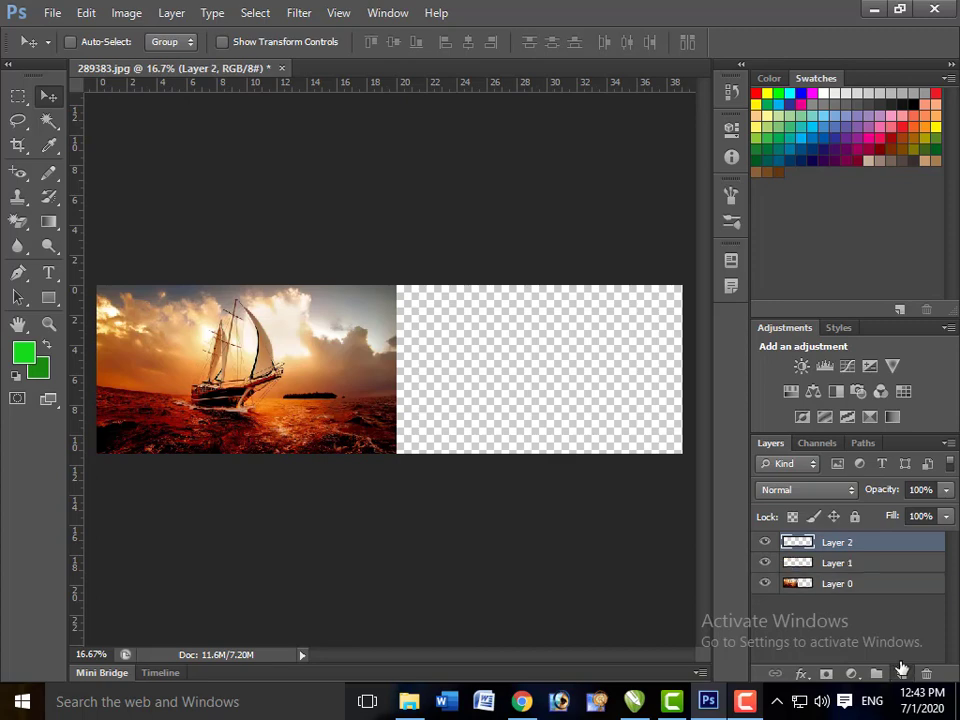
pyautogui.click(901, 672)
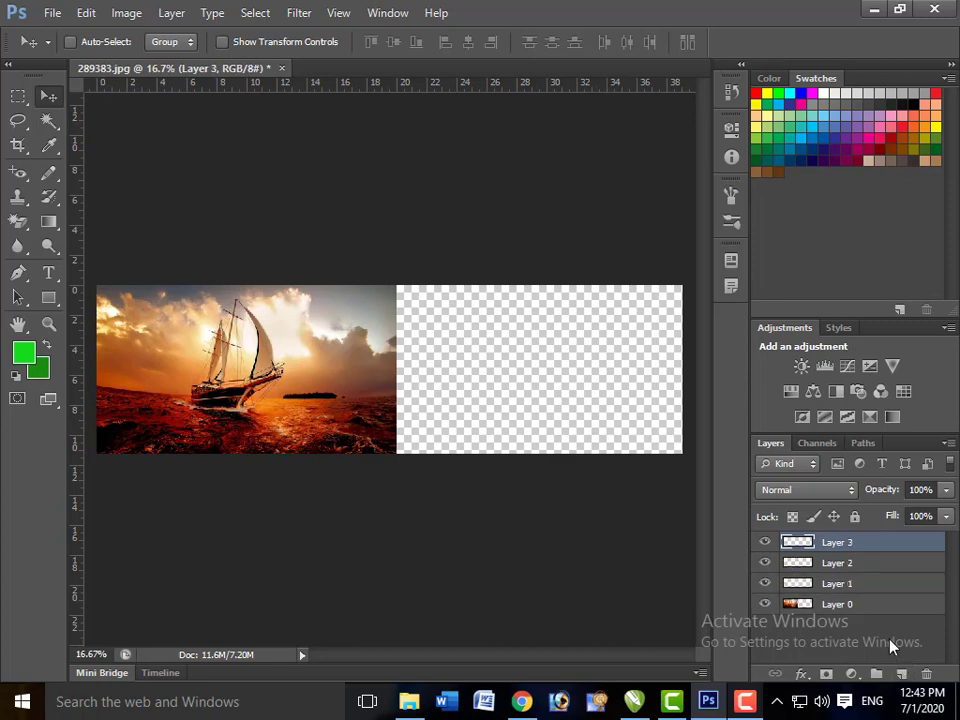
pyautogui.hotkey('ctrl', 'z')
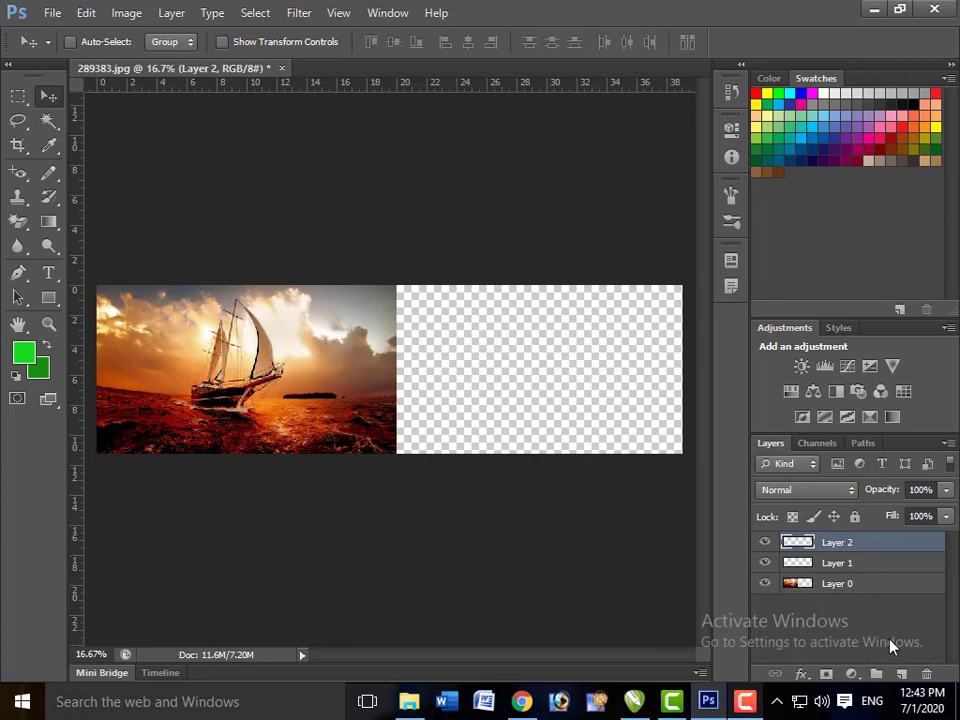
pyautogui.hotkey('ctrl', 'alt', 'z')
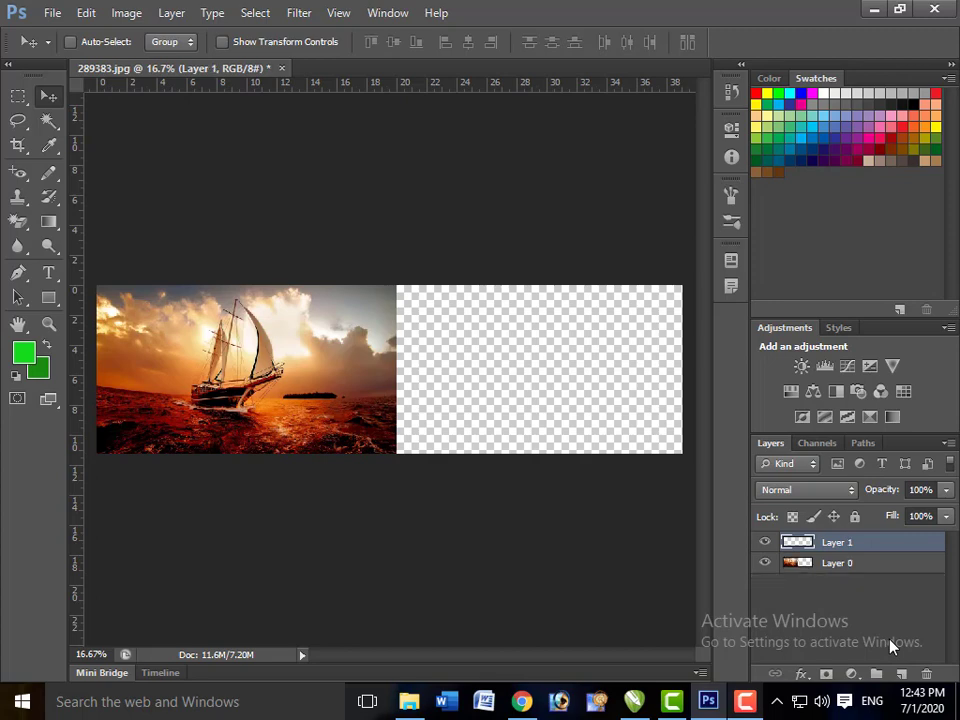
pyautogui.hotkey('ctrl', 'alt', 'z')
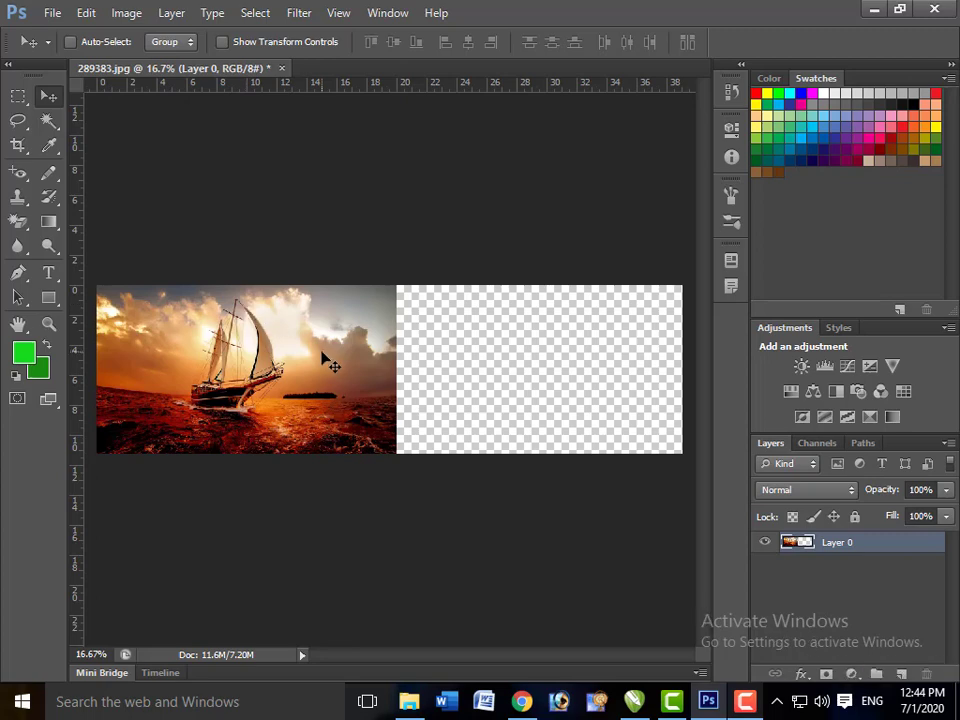
# Discard the ship photo, create a new 800×600 white document, and unlock its Background as Layer 0
pyautogui.hotkey('ctrl', 'w')
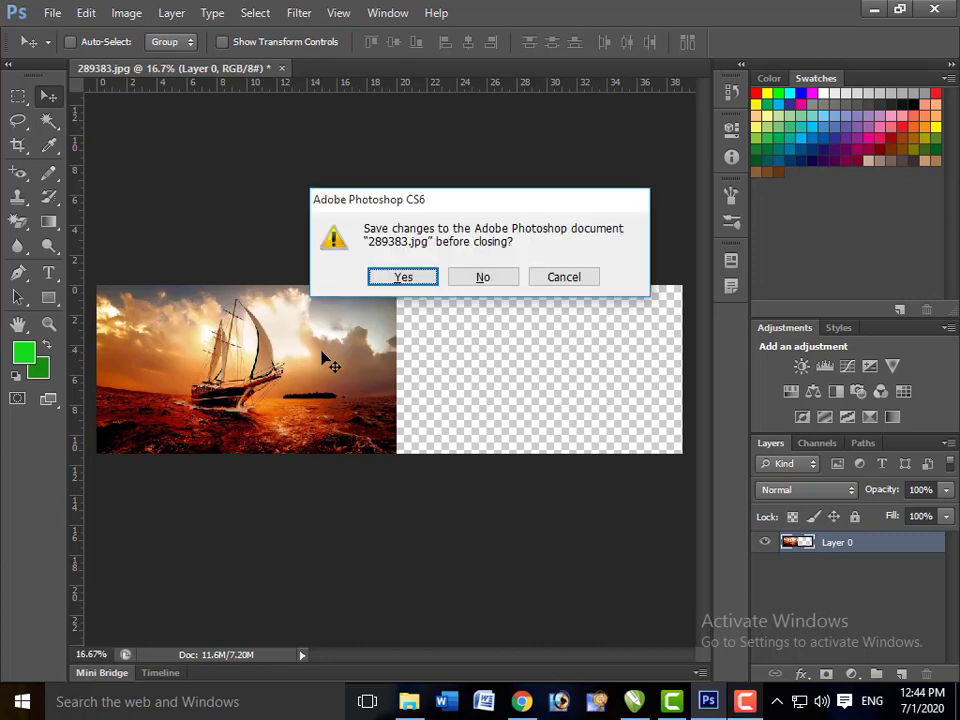
pyautogui.press('n')
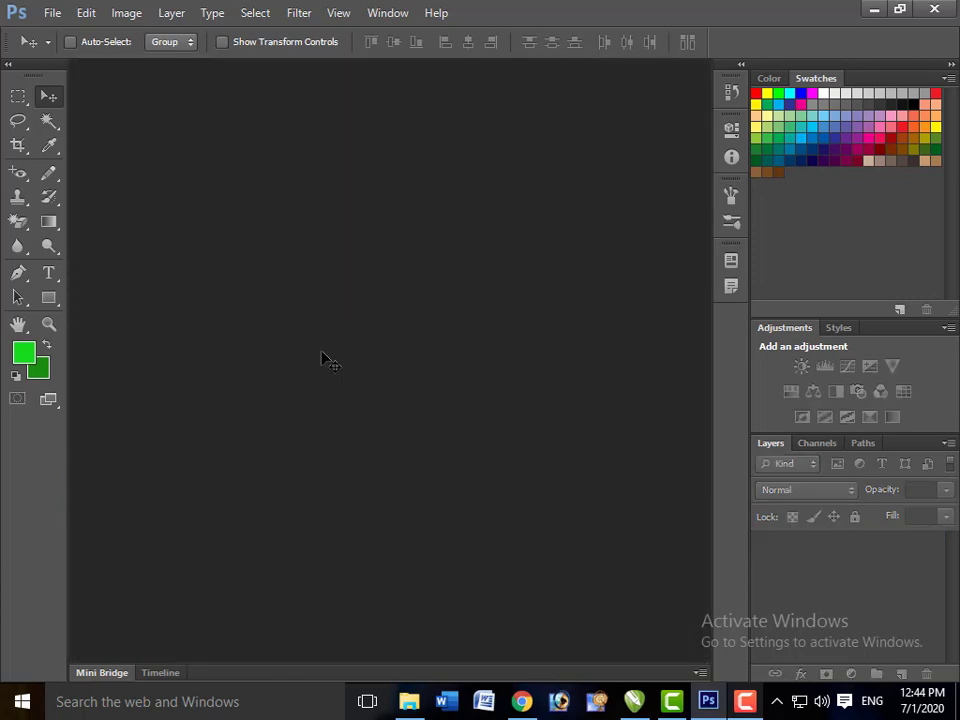
pyautogui.hotkey('ctrl', 'n')
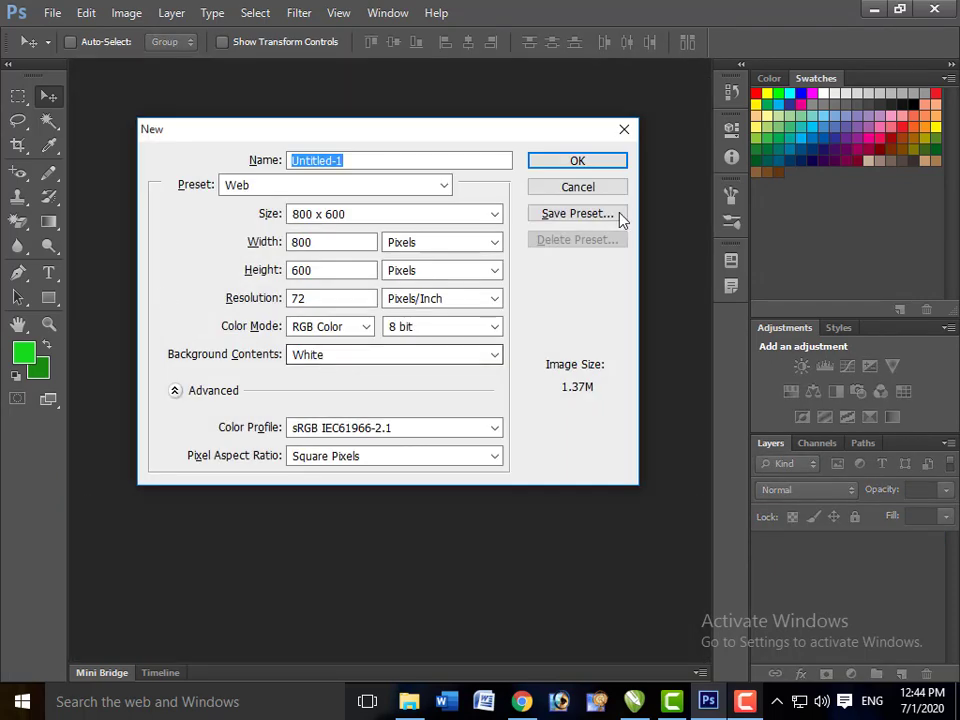
pyautogui.click(577, 161)
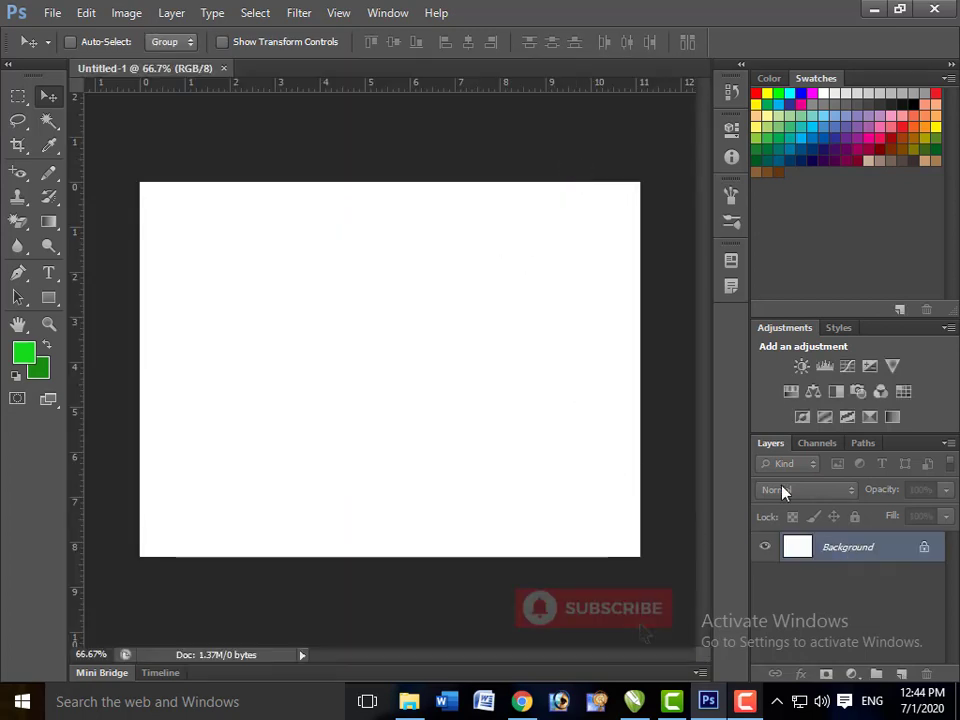
pyautogui.doubleClick(846, 548)
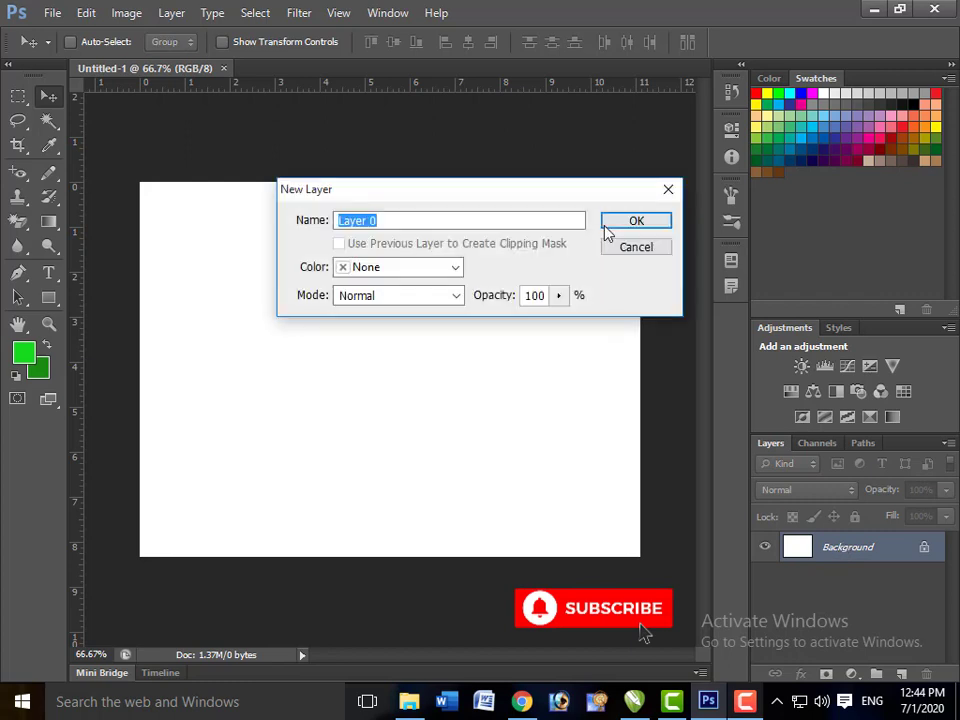
pyautogui.click(621, 228)
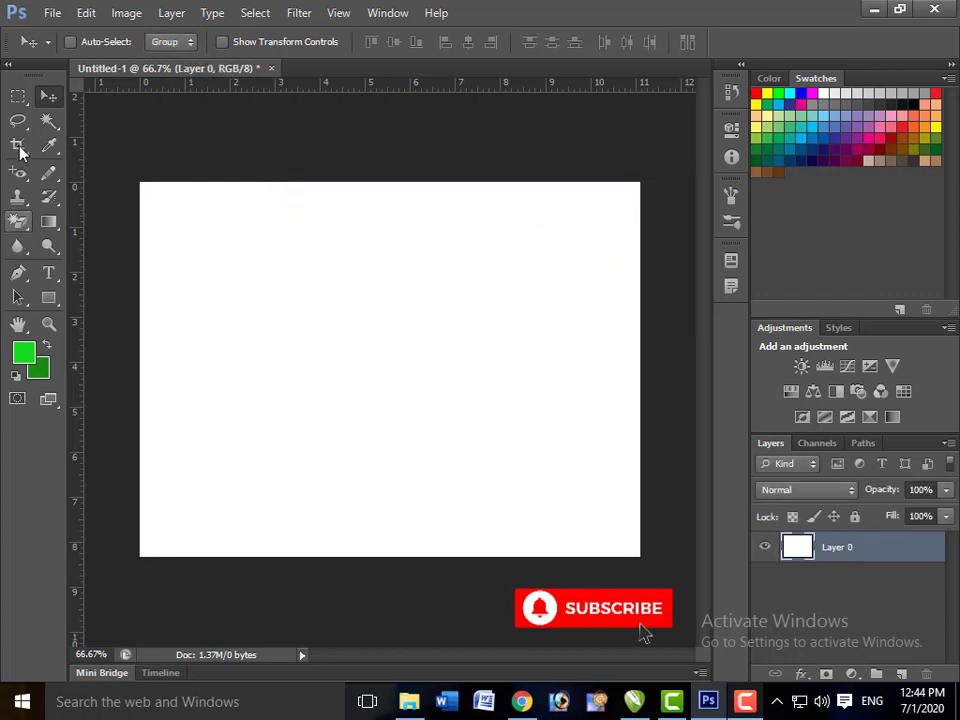
# Fill a rectangle in the upper left with light green, then add empty Layer 1
pyautogui.click(18, 96)
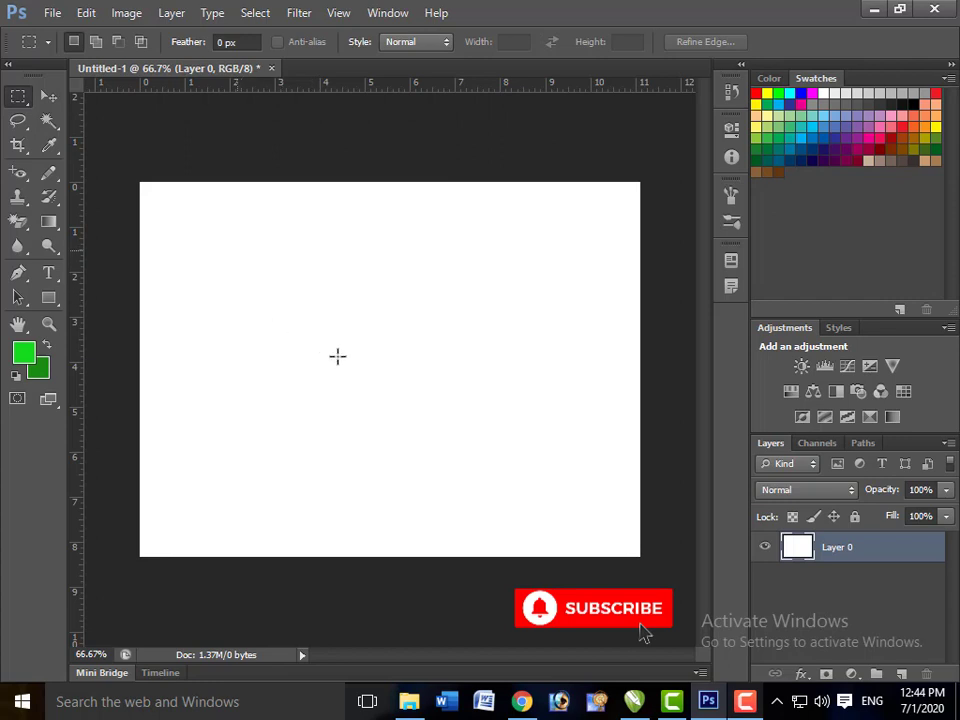
pyautogui.moveTo(236, 248)
pyautogui.mouseDown()
pyautogui.moveTo(351, 354)
pyautogui.moveTo(376, 352)
pyautogui.mouseUp()
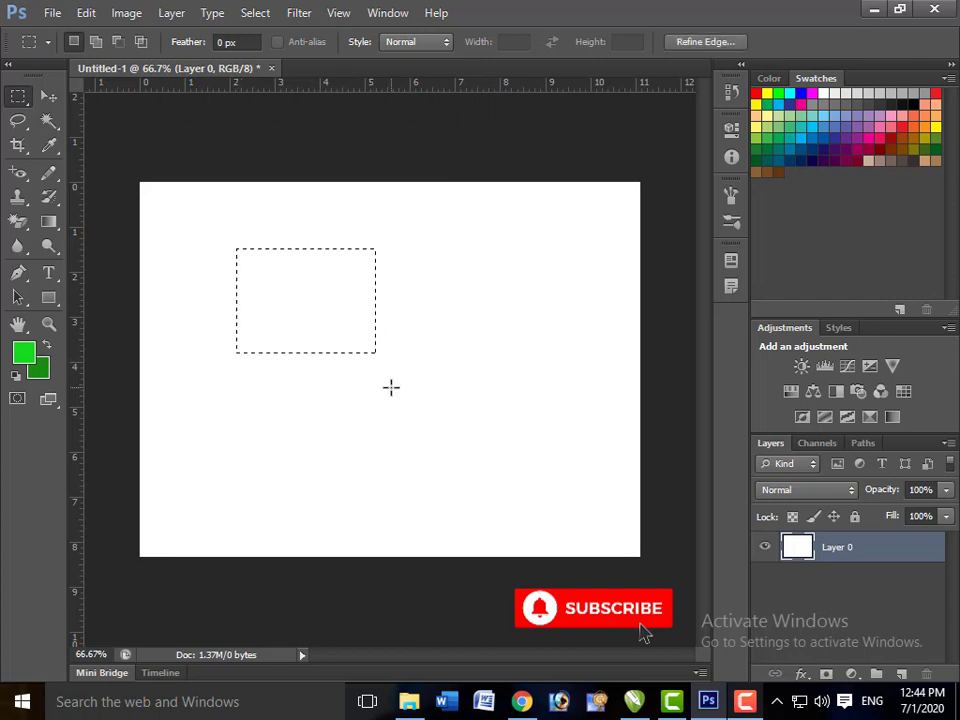
pyautogui.hotkey('alt', 'BackSpace')
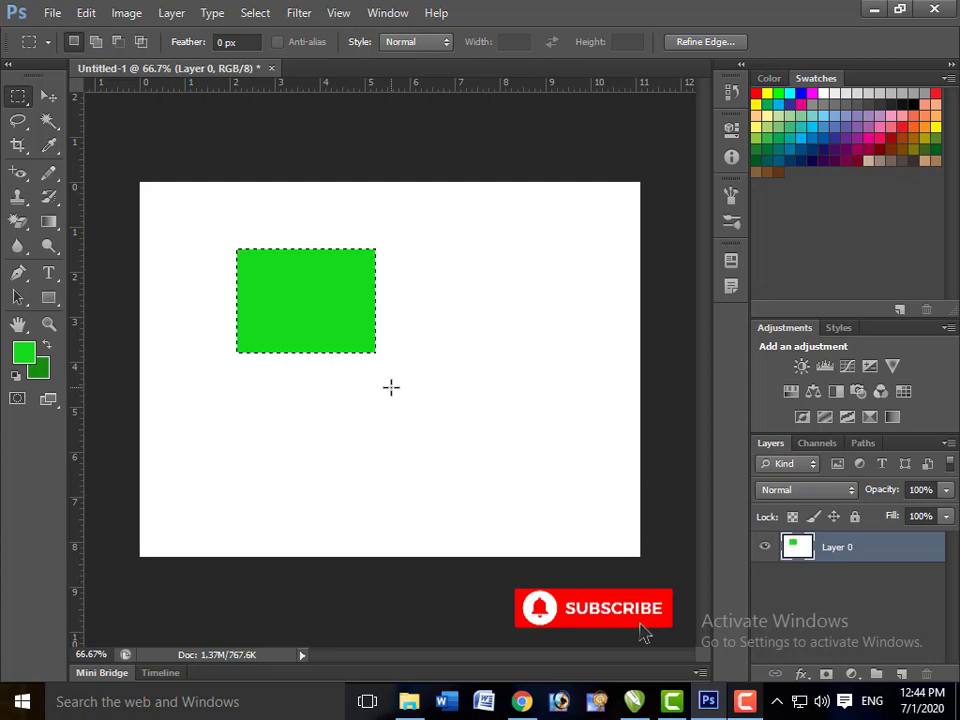
pyautogui.hotkey('ctrl', 'd')
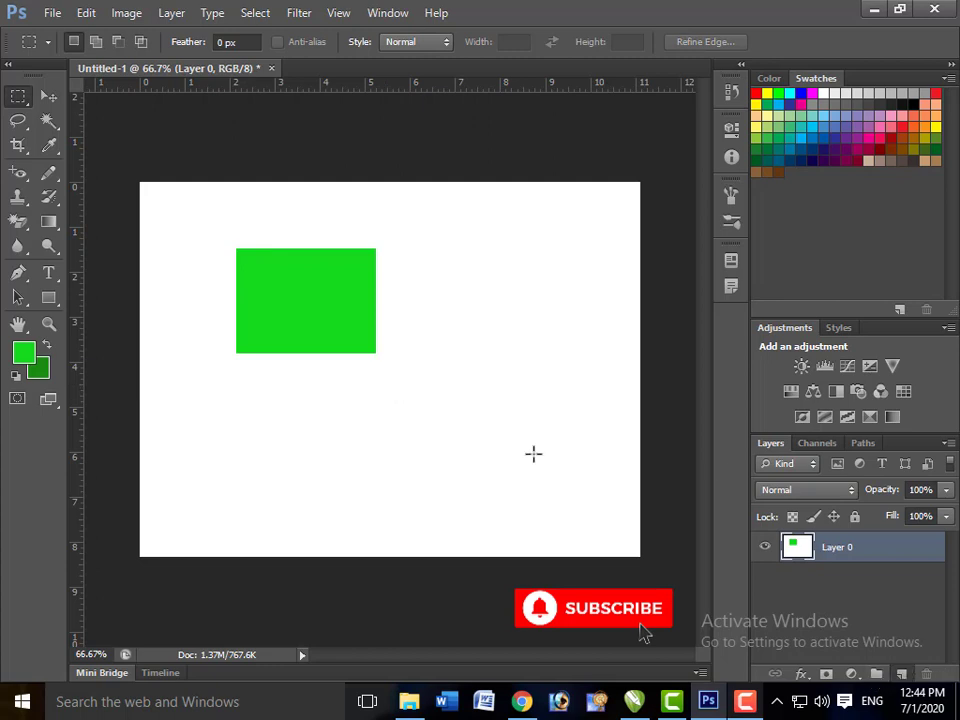
pyautogui.hotkey('ctrl', 'shift', 'alt', 'n')
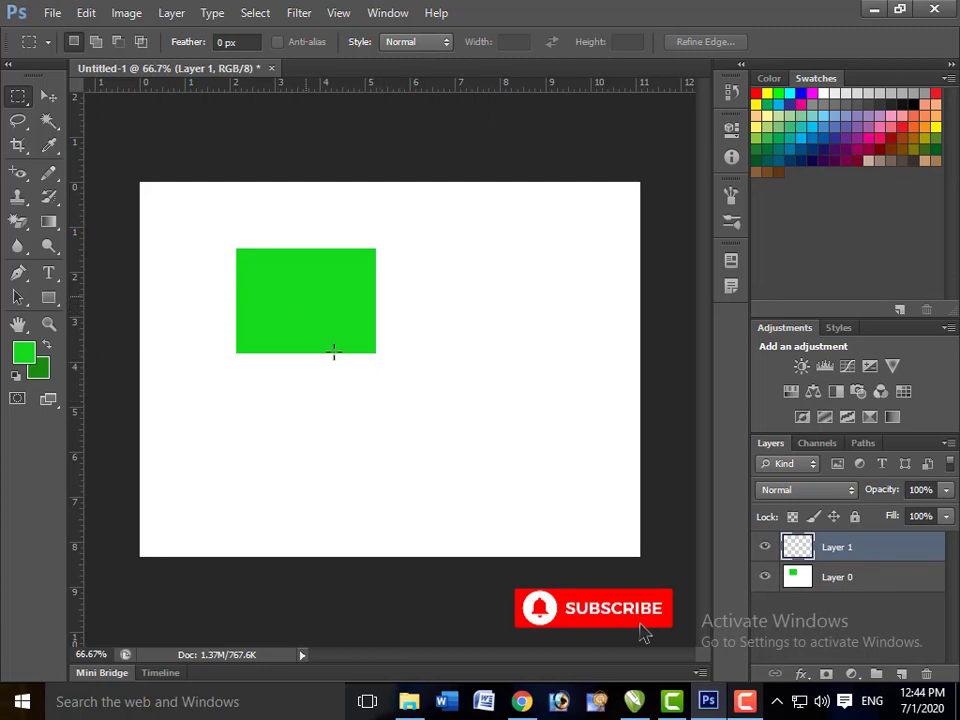
# Fill a rectangle overlapping the green one with red on Layer 1
pyautogui.moveTo(305, 296); pyautogui.dragTo(465, 415)
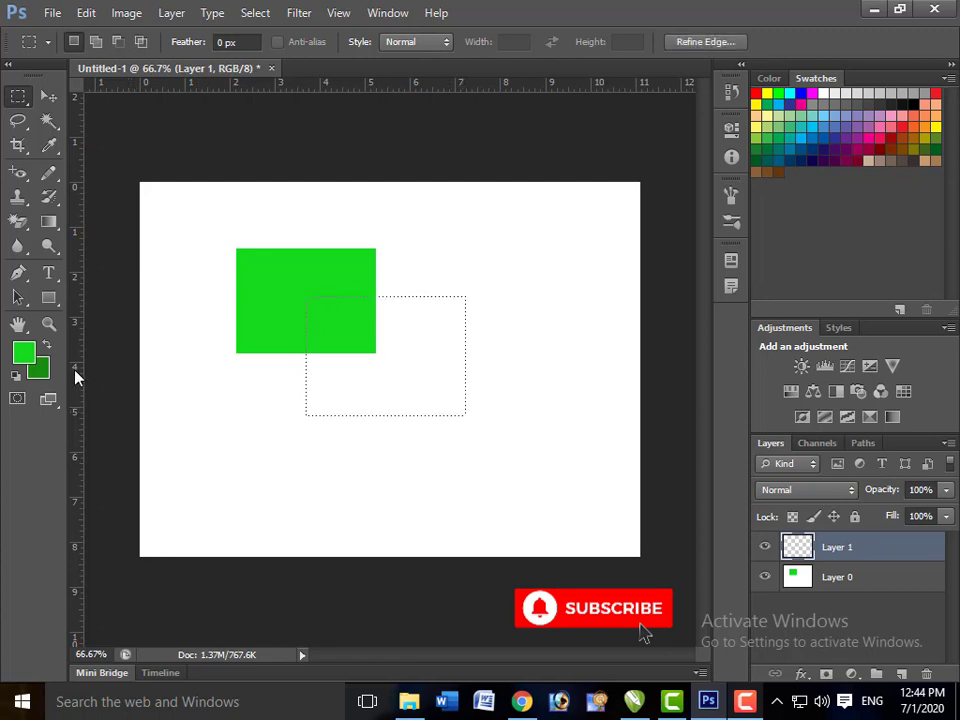
pyautogui.click(24, 352)
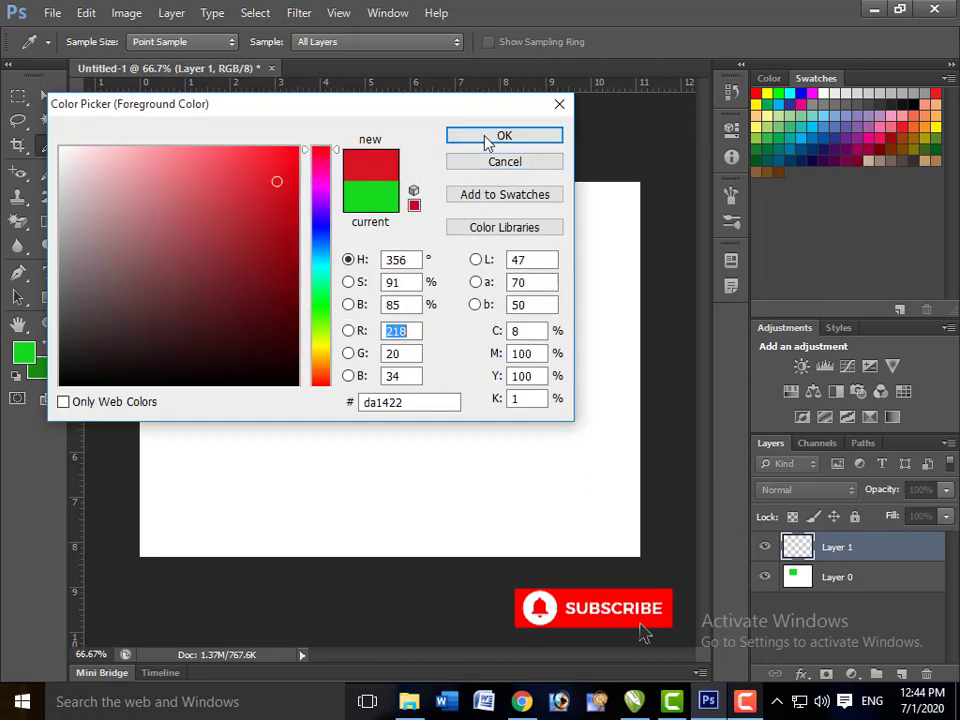
pyautogui.click(488, 137)
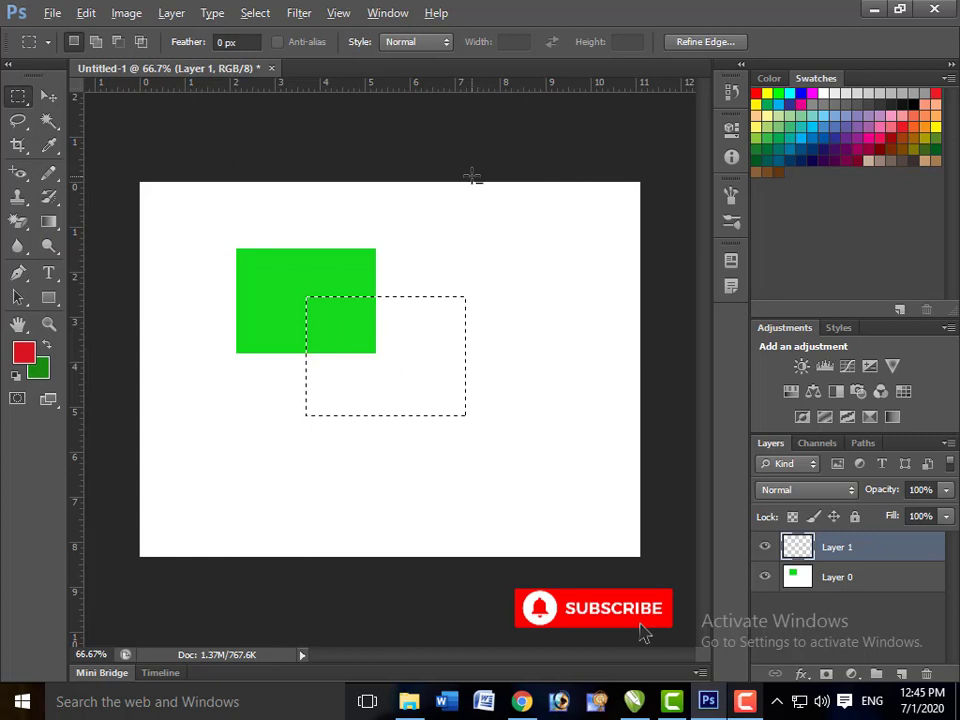
pyautogui.hotkey('alt', 'BackSpace')
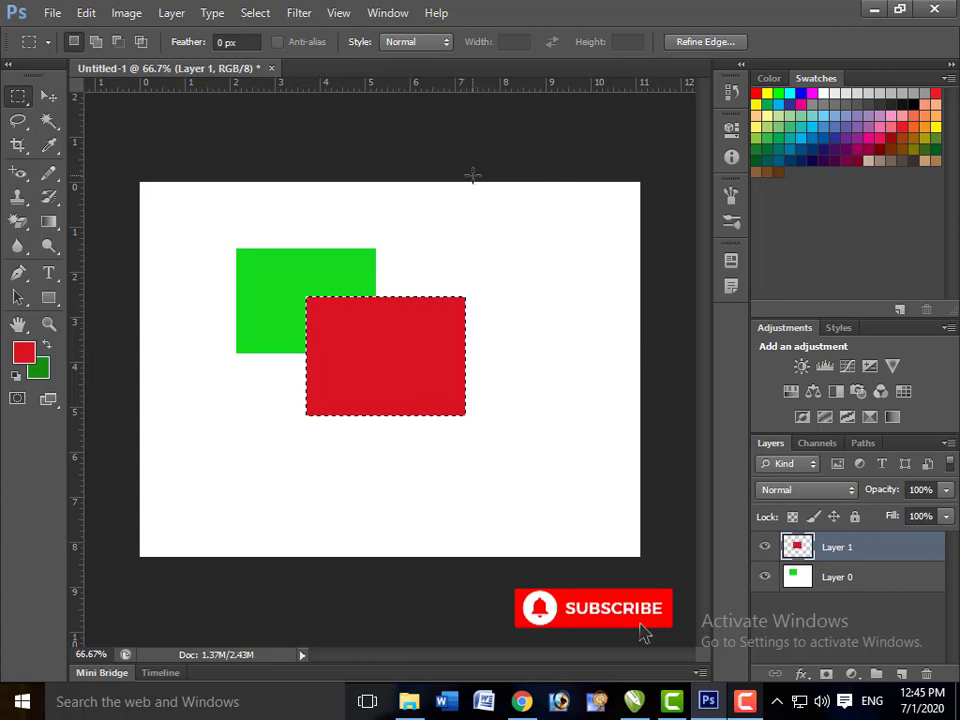
# On new Layer 2, nudge the selection up-right and fill it with dark green
pyautogui.hotkey('ctrl', 'shift', 'n')
pyautogui.press('Return')
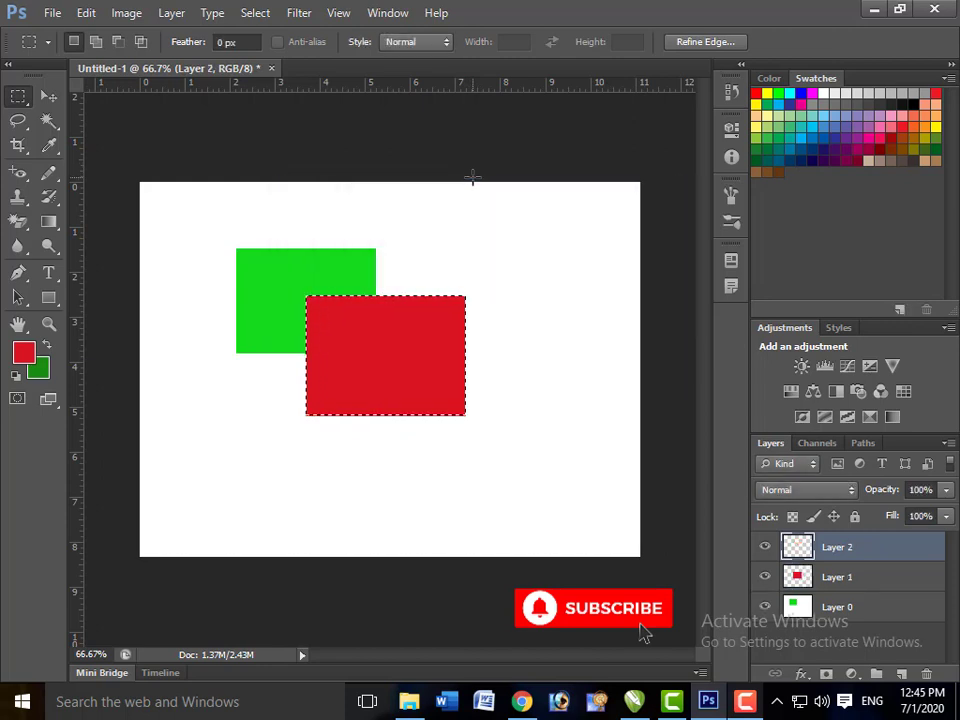
pyautogui.hotkey('shift', 'Up')
pyautogui.hotkey('shift', 'Up')
pyautogui.hotkey('shift', 'Up')
pyautogui.hotkey('shift', 'Up')
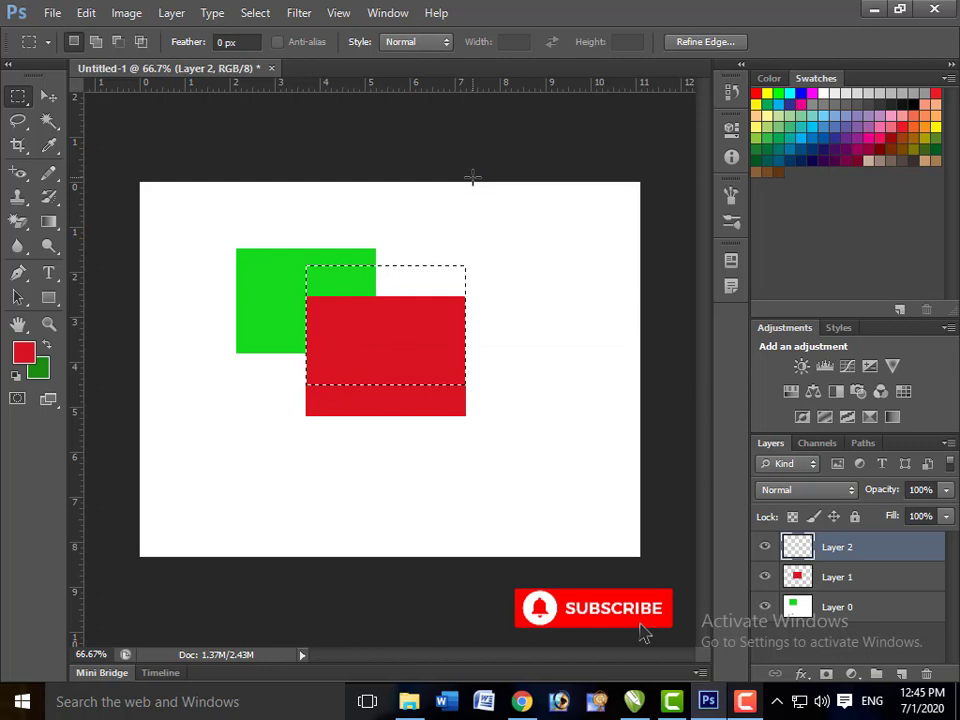
pyautogui.hotkey('shift', 'Up')
pyautogui.hotkey('shift', 'Right')
pyautogui.hotkey('shift', 'Right')
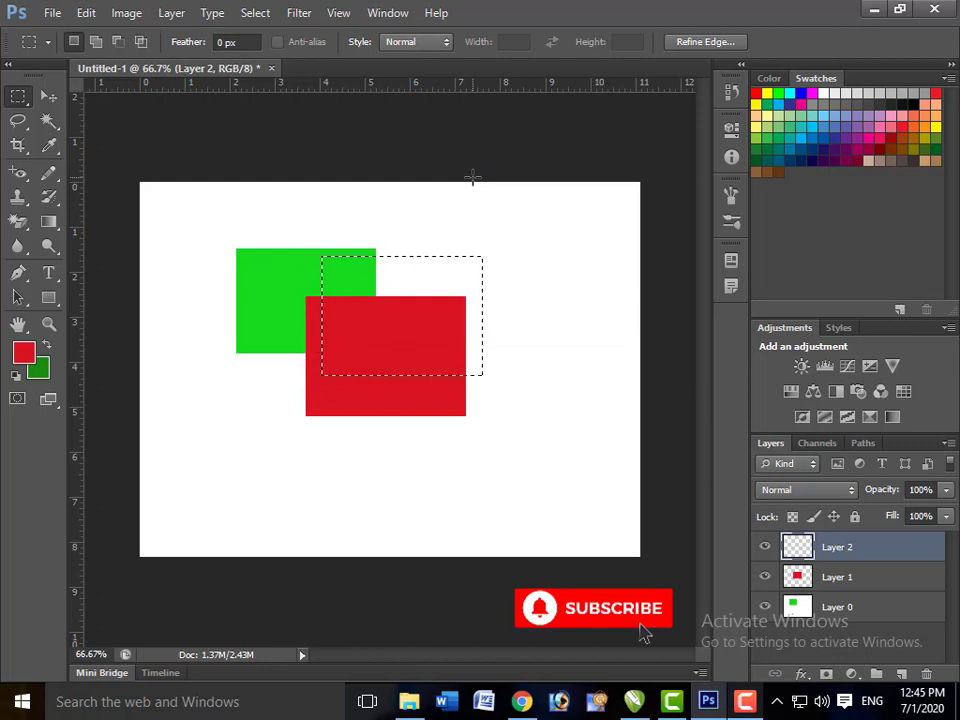
pyautogui.hotkey('shift', 'Right')
pyautogui.hotkey('shift', 'Right')
pyautogui.hotkey('shift', 'Right')
pyautogui.hotkey('shift', 'Right')
pyautogui.hotkey('shift', 'Right')
pyautogui.hotkey('shift', 'Right')
pyautogui.hotkey('shift', 'Right')
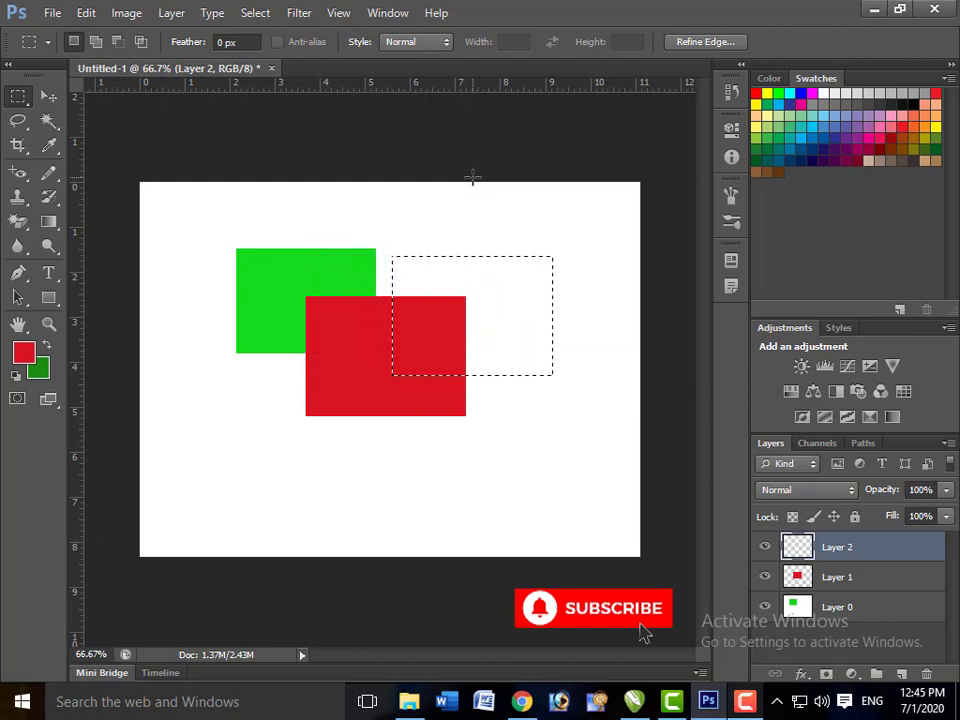
pyautogui.press('Right')
pyautogui.press('Right')
pyautogui.press('Right')
pyautogui.press('Up')
pyautogui.press('Up')
pyautogui.press('Up')
pyautogui.press('Right')
pyautogui.press('Right')
pyautogui.press('Right')
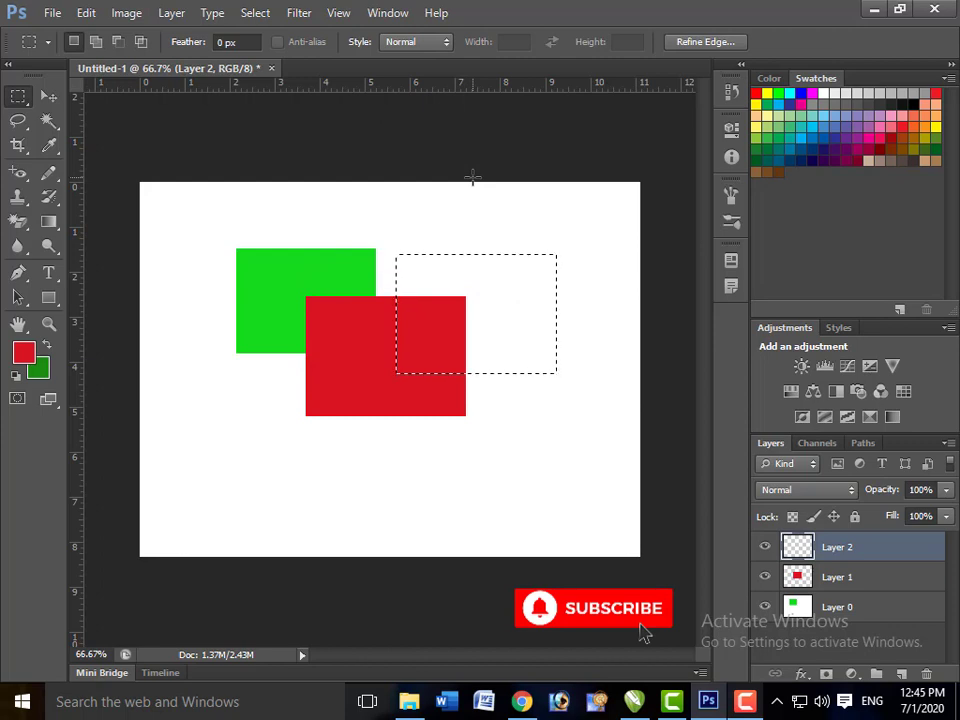
pyautogui.press('Up')
pyautogui.press('Up')
pyautogui.press('Up')
pyautogui.press('Right')
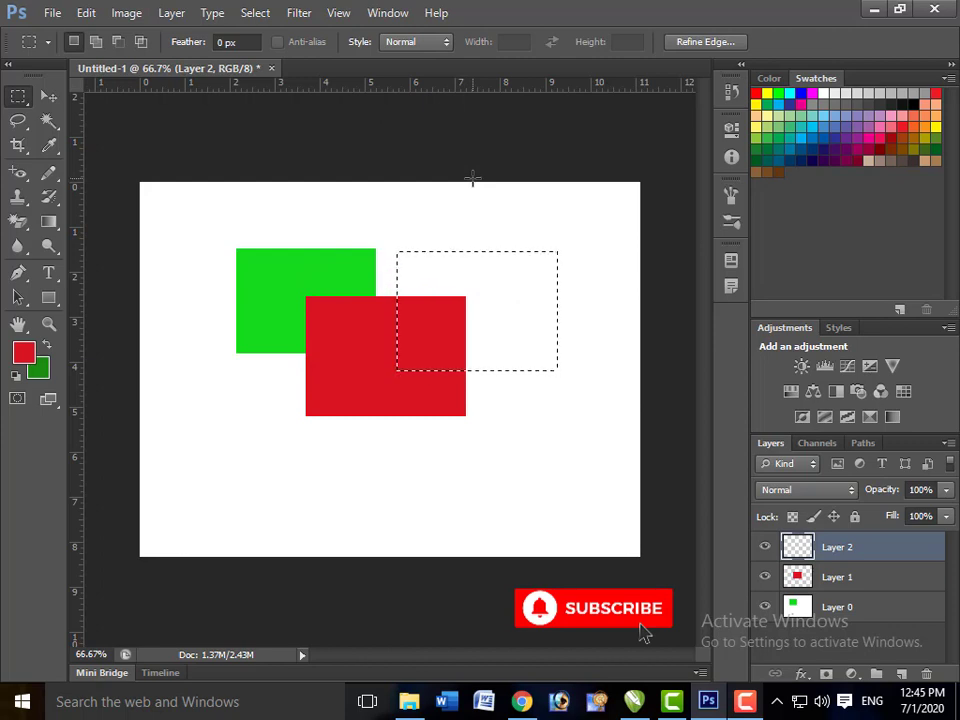
pyautogui.press('Up')
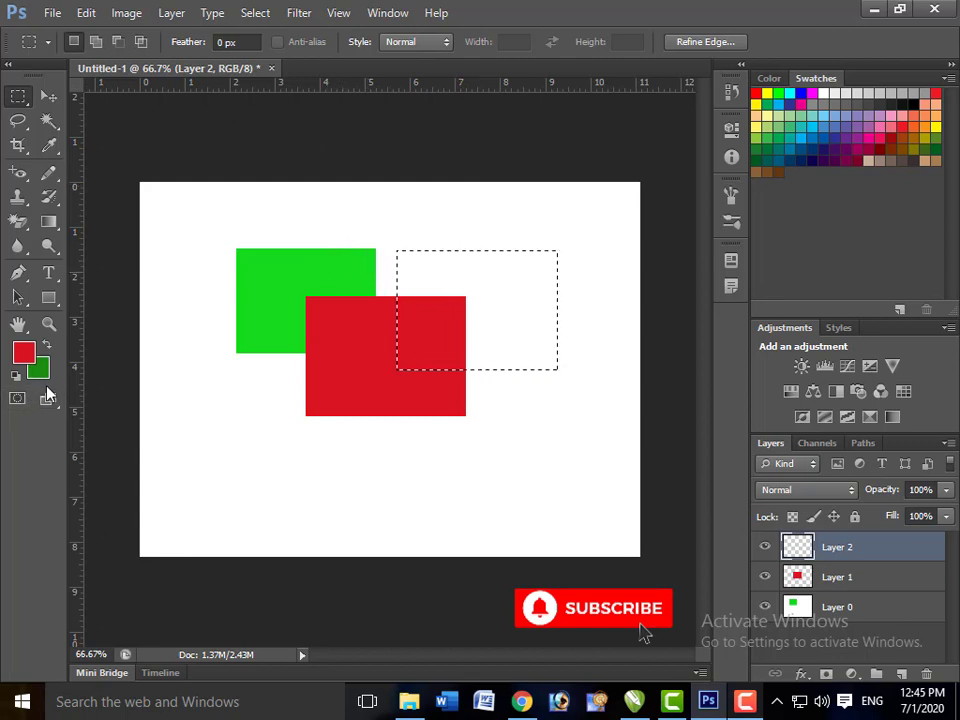
pyautogui.hotkey('ctrl', 'BackSpace')
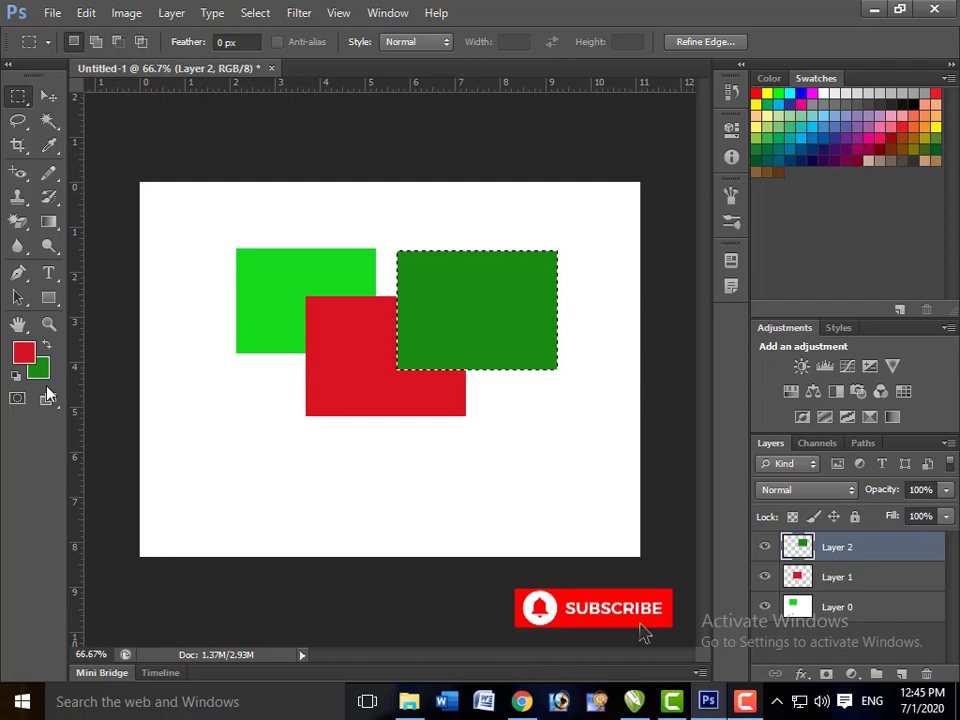
pyautogui.hotkey('ctrl', 'd')
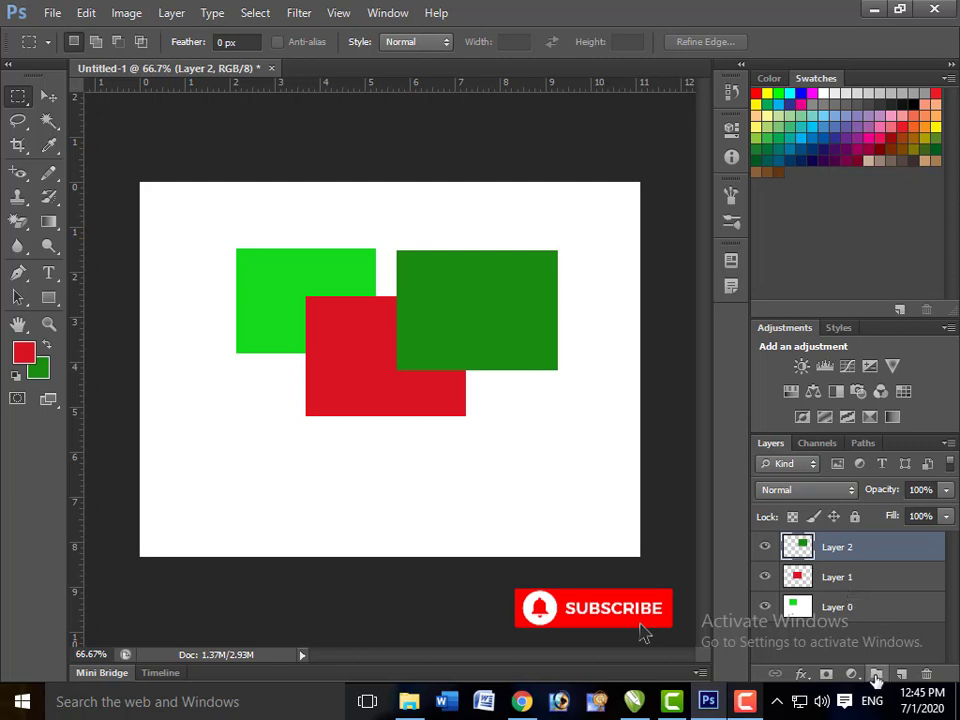
# Select Layers 0, 1 and 2 together and put them into a new Group 1
pyautogui.click(876, 677)
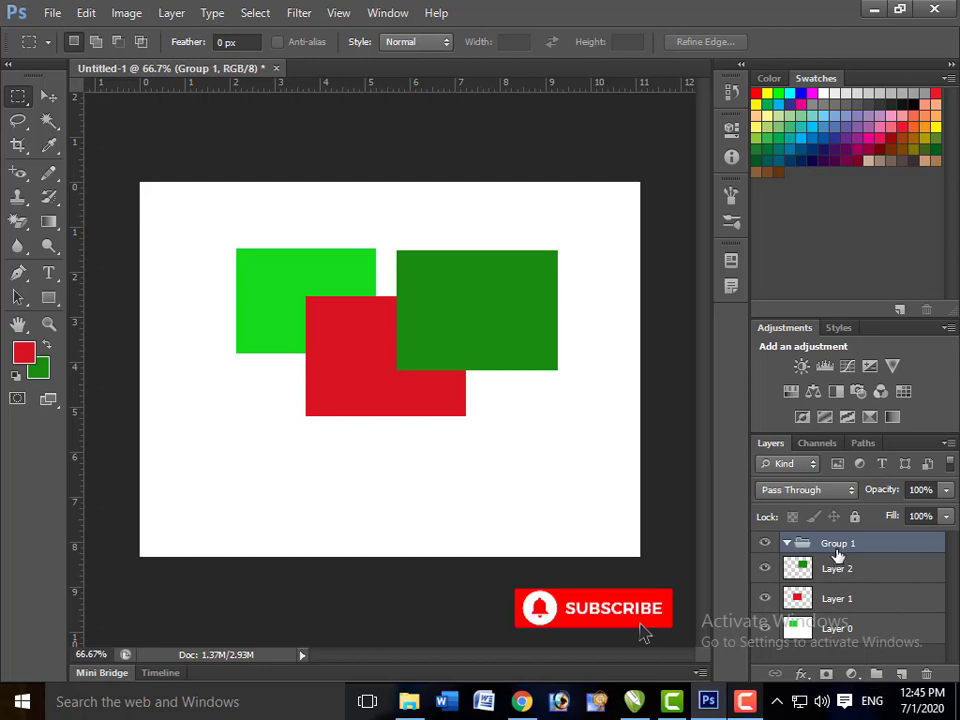
pyautogui.hotkey('ctrl', 'z')
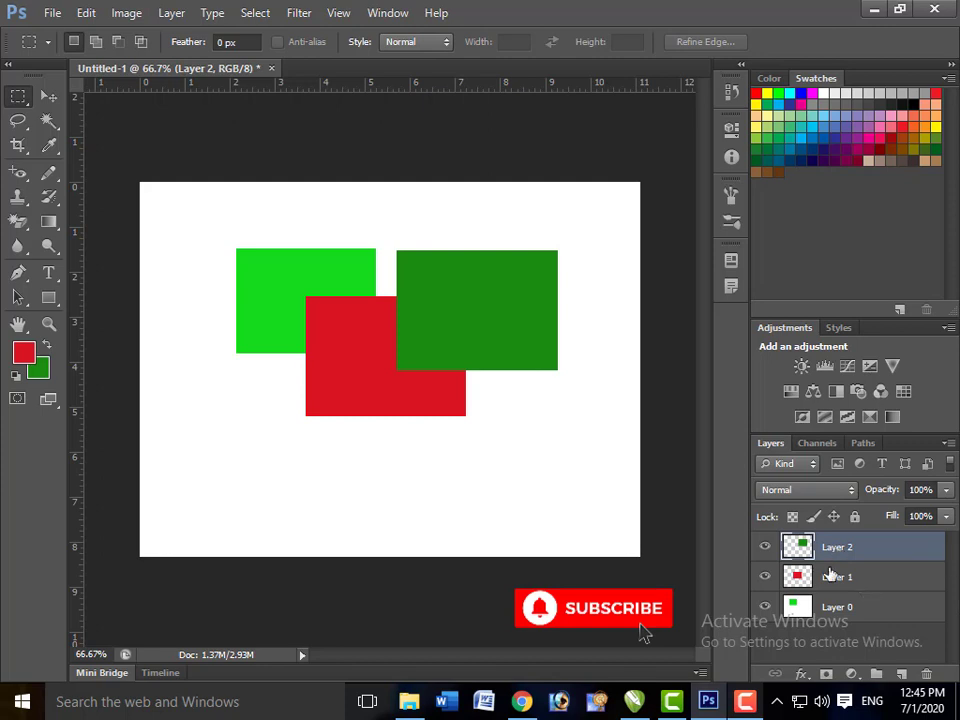
pyautogui.click(840, 607)
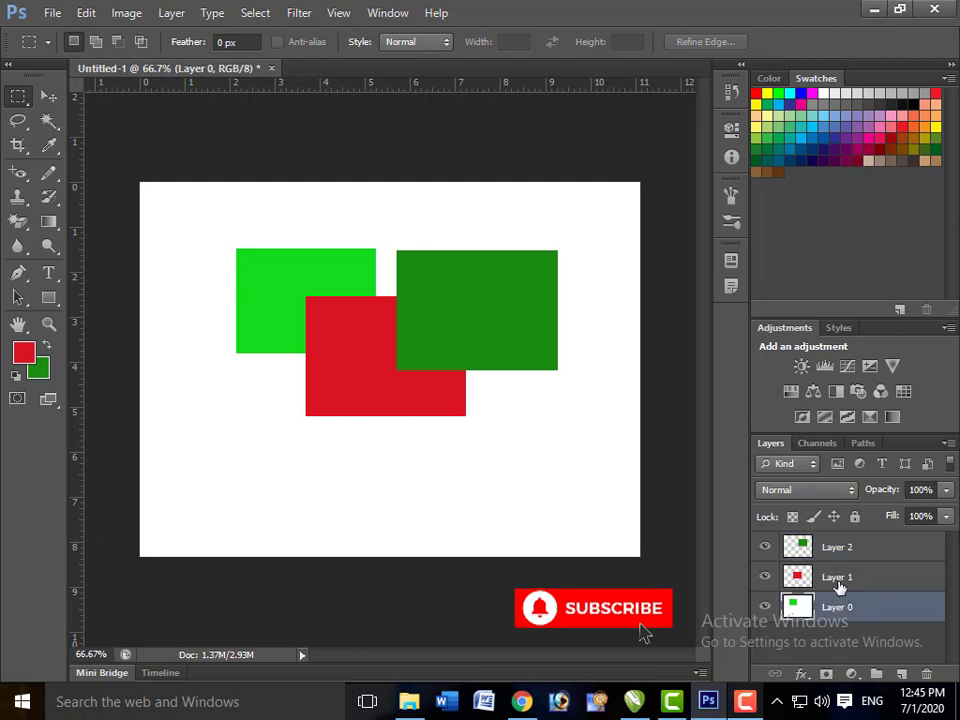
pyautogui.keyDown('ctrl'); pyautogui.click(838, 577); pyautogui.keyUp('ctrl')
pyautogui.keyDown('ctrl'); pyautogui.click(840, 547); pyautogui.keyUp('ctrl')
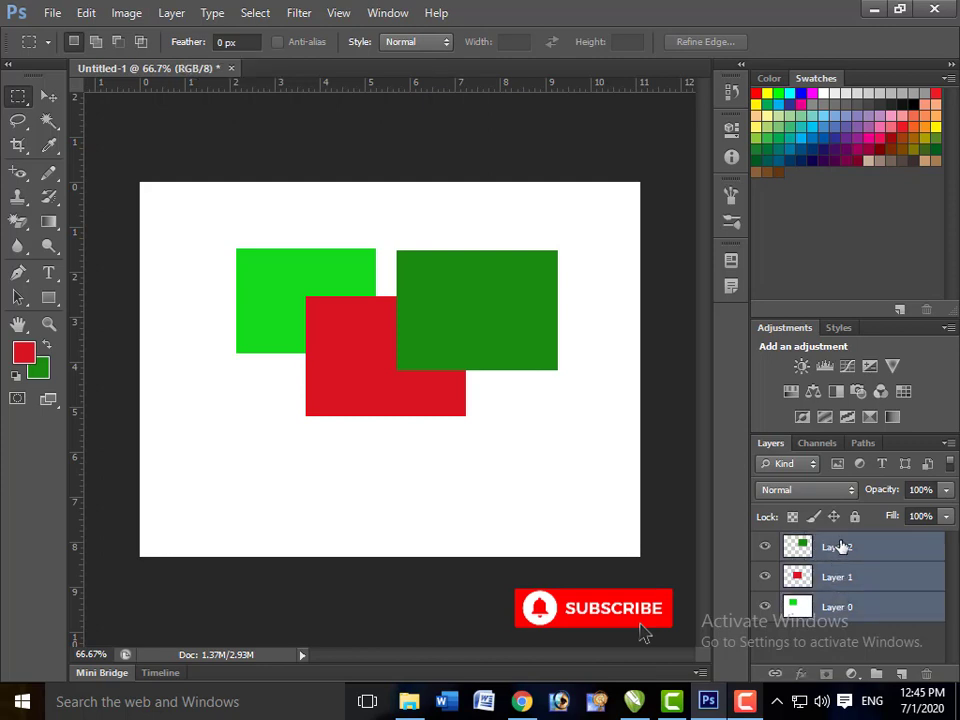
pyautogui.click(876, 673)
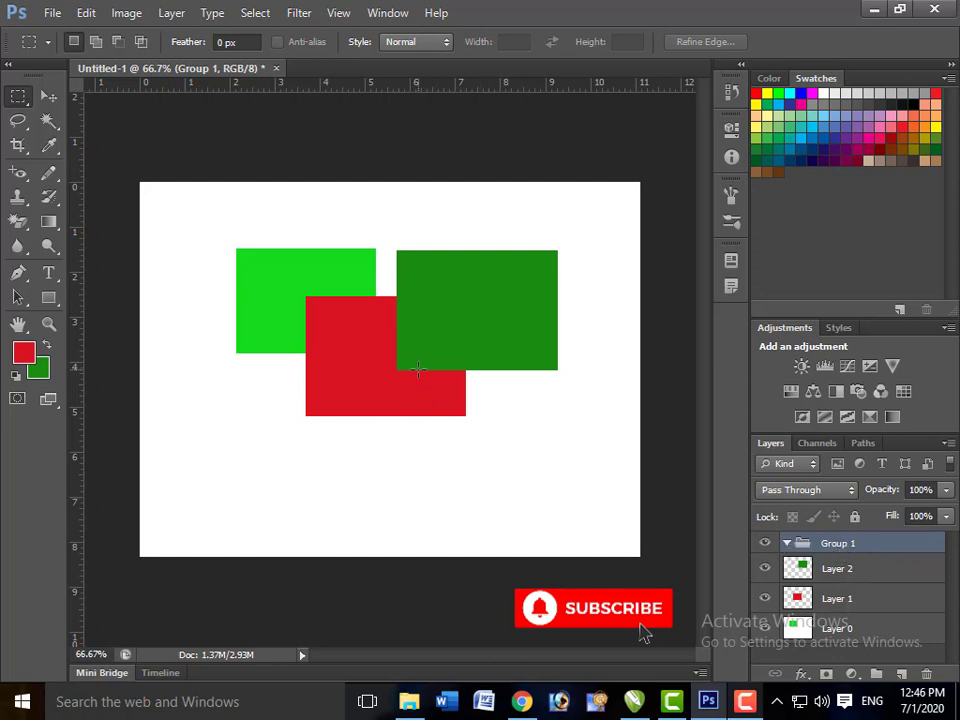
# Nudge Layer 0, the light green rectangle, into position on the canvas with the Move tool
pyautogui.click(47, 96)
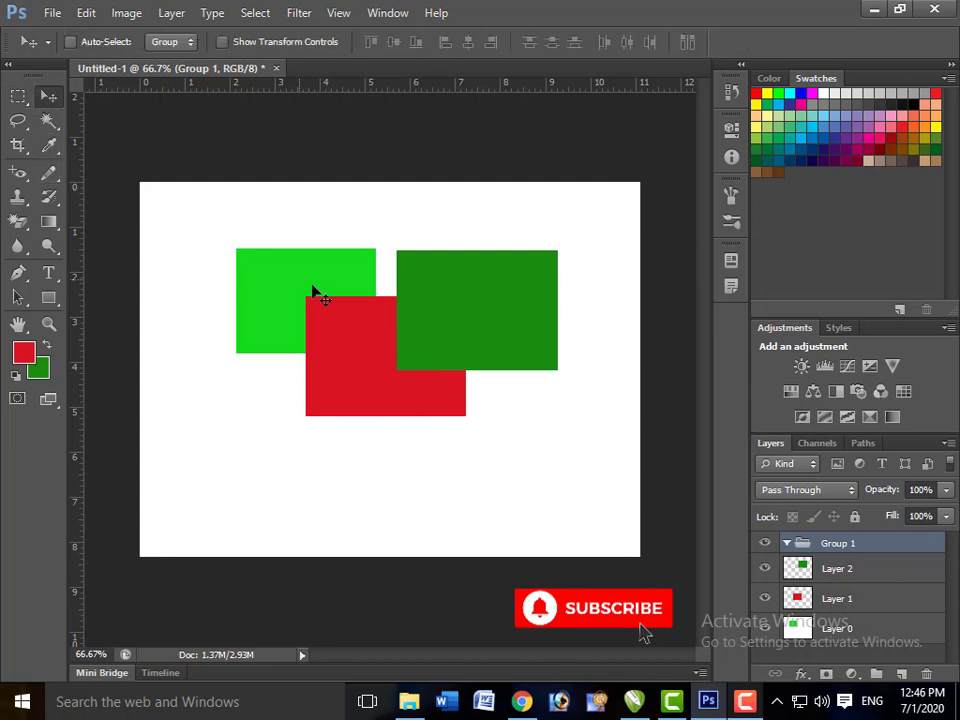
pyautogui.click(869, 627)
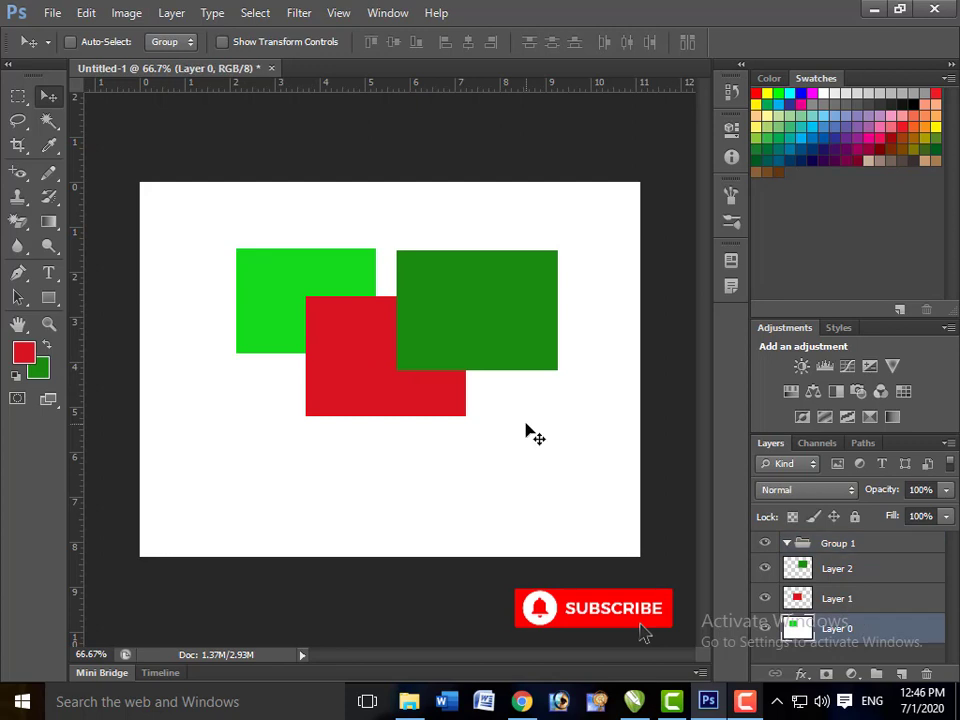
pyautogui.moveTo(476, 356)
pyautogui.mouseDown()
pyautogui.moveTo(476, 378)
pyautogui.moveTo(450, 398)
pyautogui.mouseUp()
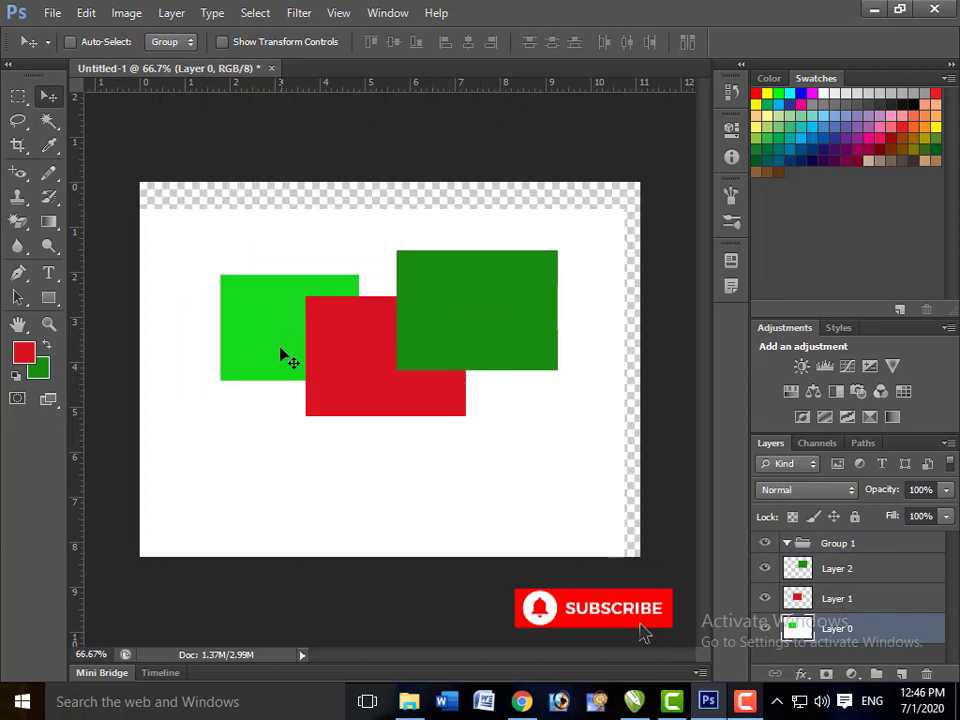
pyautogui.moveTo(274, 336); pyautogui.dragTo(275, 310)
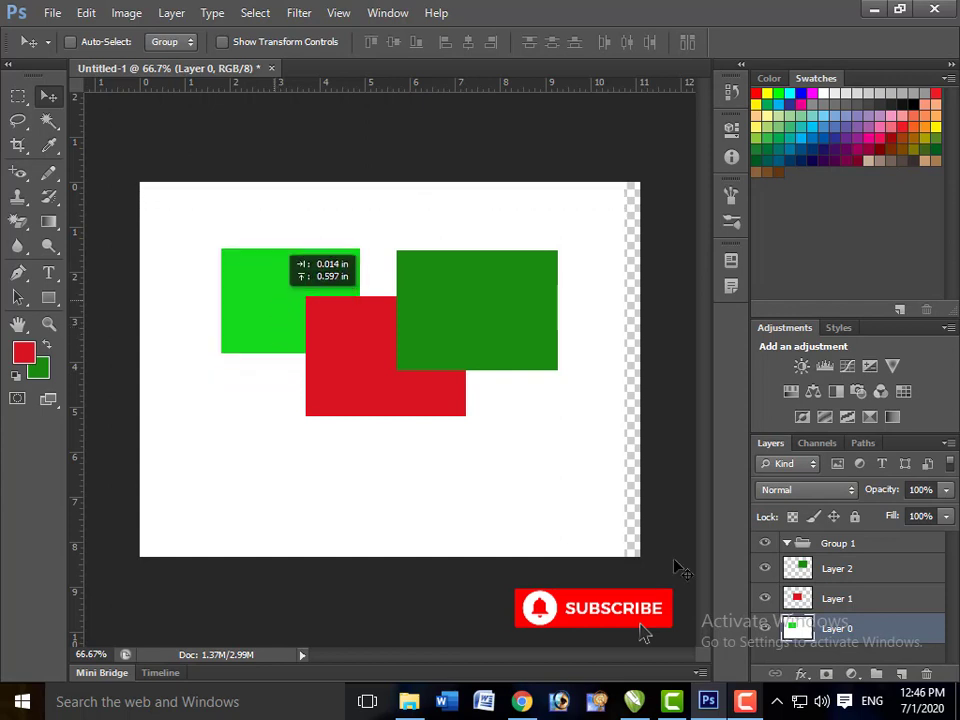
pyautogui.moveTo(674, 561); pyautogui.dragTo(689, 575)
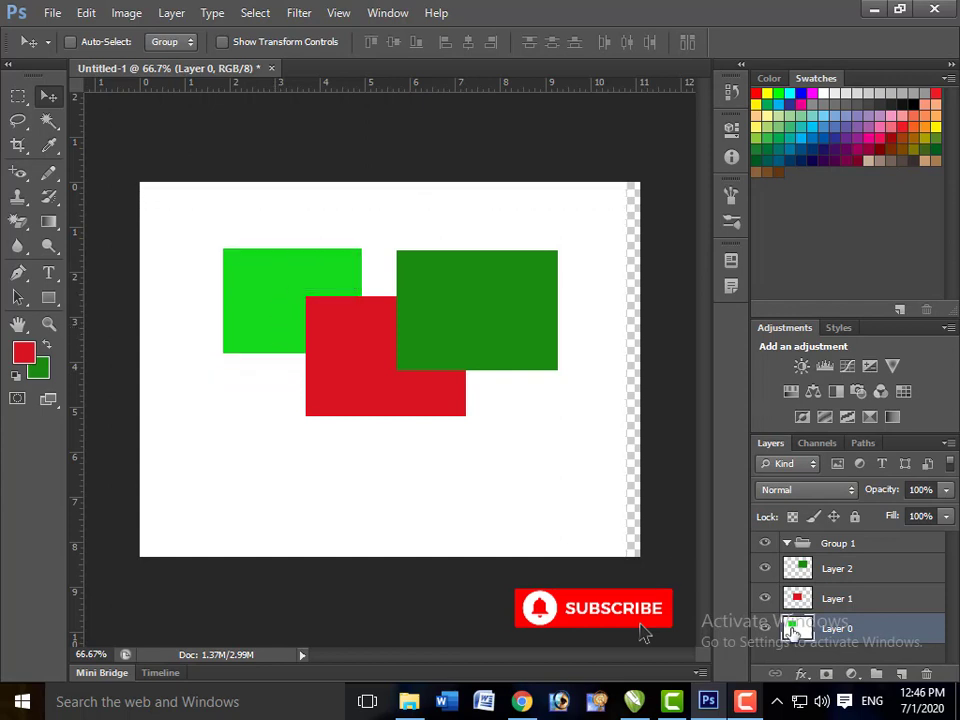
pyautogui.click(744, 703)
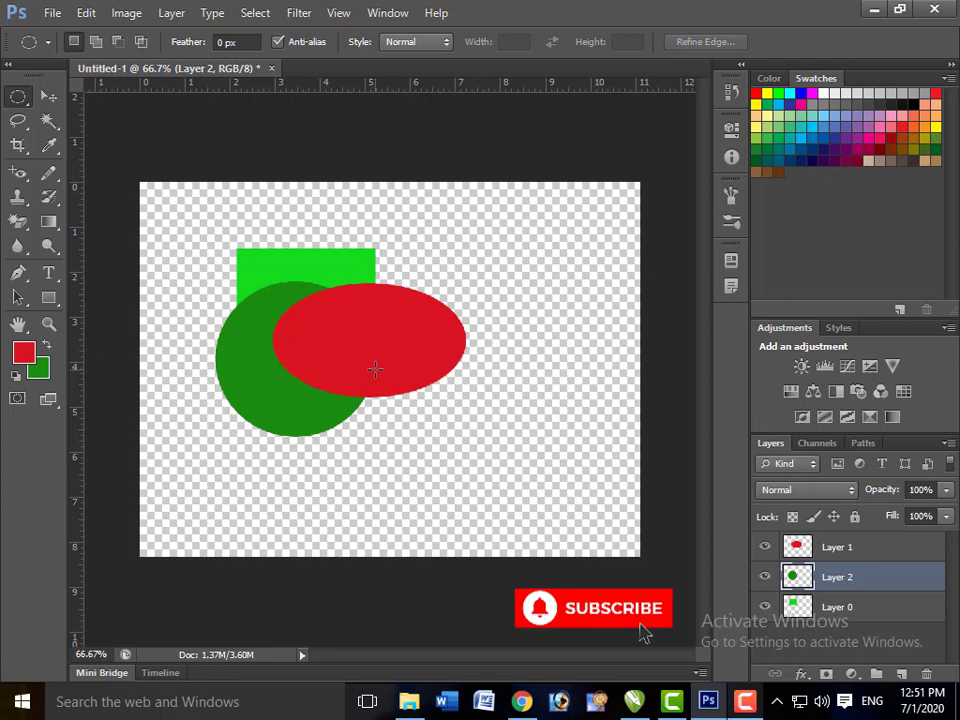
# Select Layers 0, 1 and 2 together and group them into Group 1
pyautogui.click(876, 553)
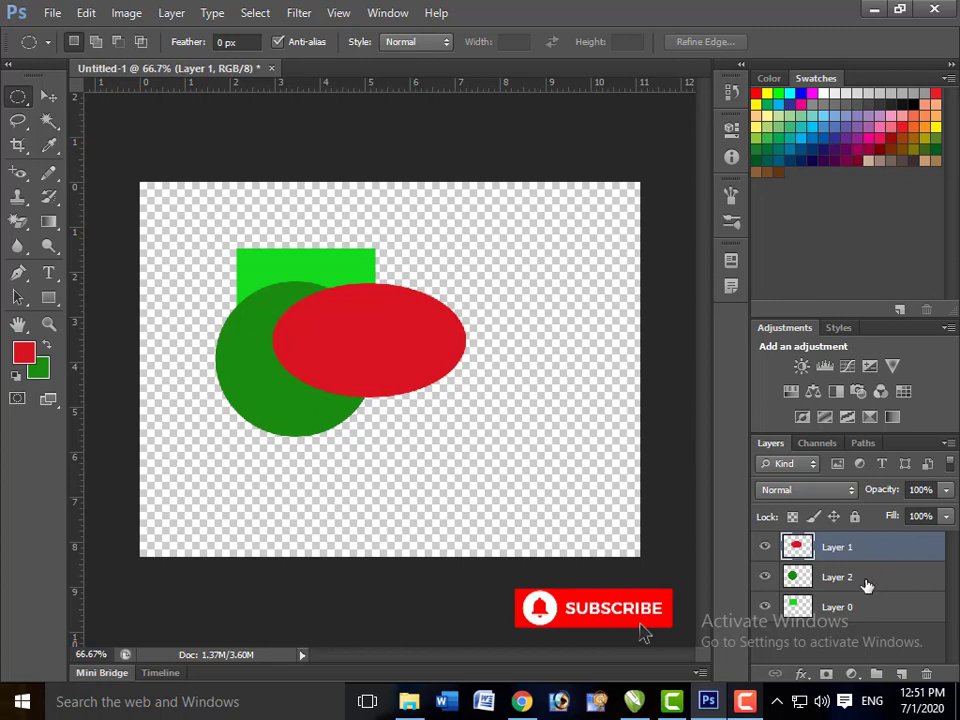
pyautogui.keyDown('shift'); pyautogui.click(866, 580); pyautogui.keyUp('shift')
pyautogui.keyDown('shift'); pyautogui.click(868, 606); pyautogui.keyUp('shift')
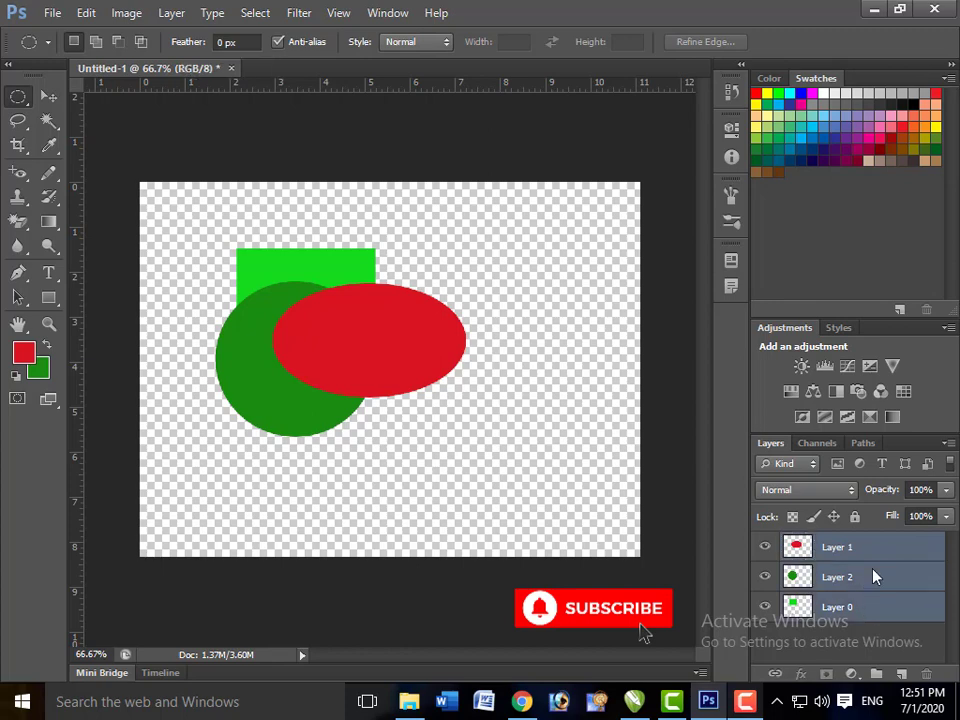
pyautogui.click(851, 551)
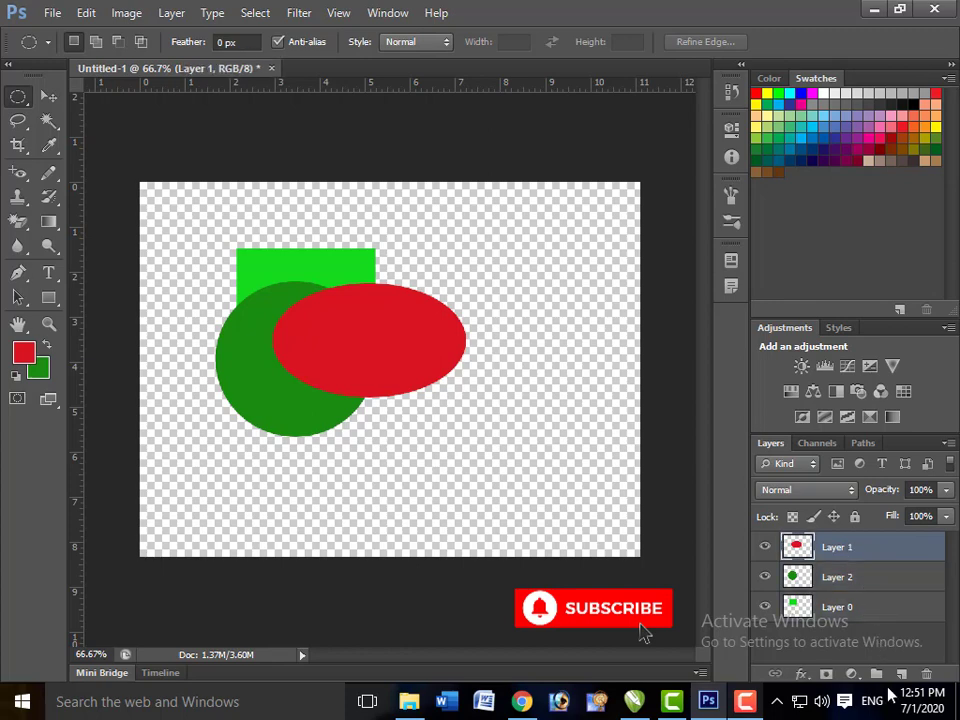
pyautogui.keyDown('shift'); pyautogui.click(866, 612); pyautogui.keyUp('shift')
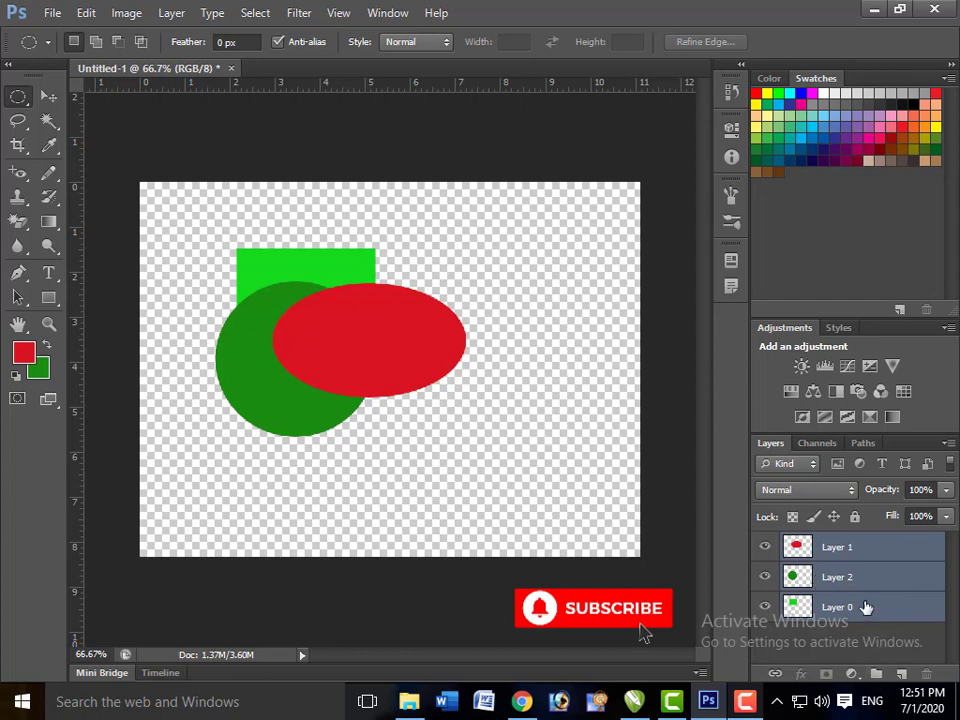
pyautogui.hotkey('ctrl', 'g')
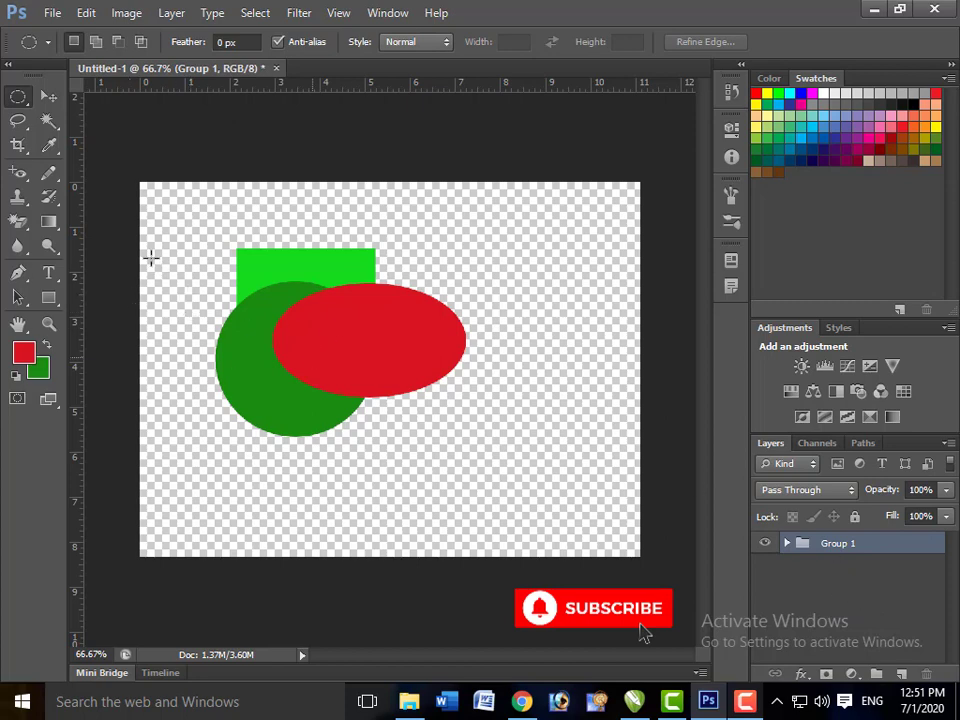
# Drag the whole group down and to the right on the canvas
pyautogui.click(48, 96)
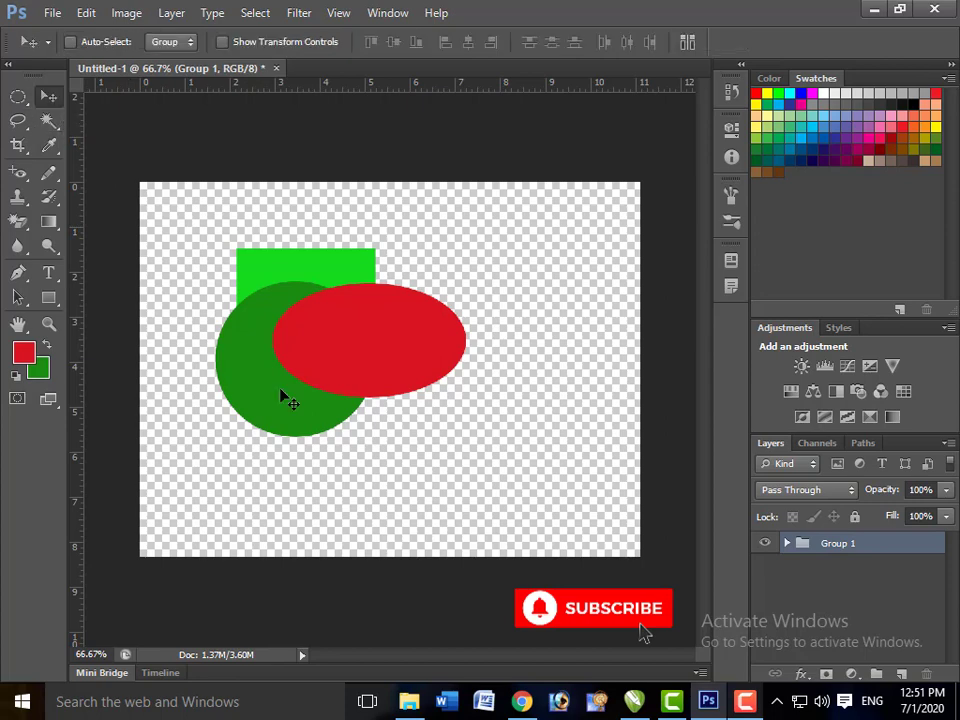
pyautogui.moveTo(291, 354); pyautogui.dragTo(328, 372)
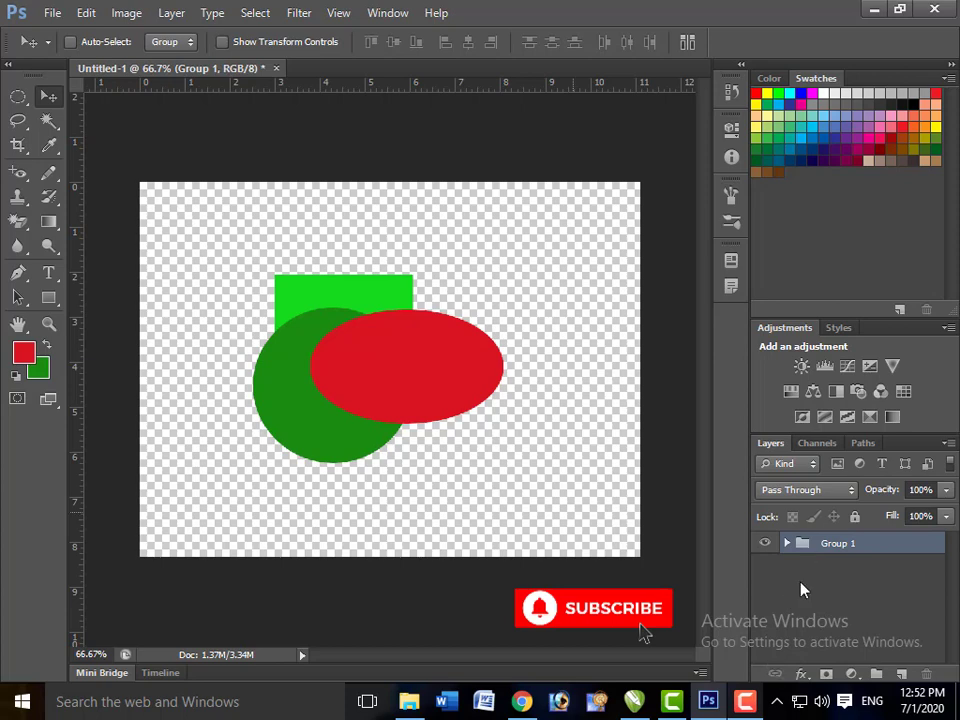
pyautogui.moveTo(866, 553)
pyautogui.mouseDown()
pyautogui.moveTo(922, 671)
pyautogui.moveTo(806, 577)
pyautogui.mouseUp()
# Close Untitled-1 without saving and bring up the LAYERS folder in File Explorer
pyautogui.hotkey('ctrl', 'w')
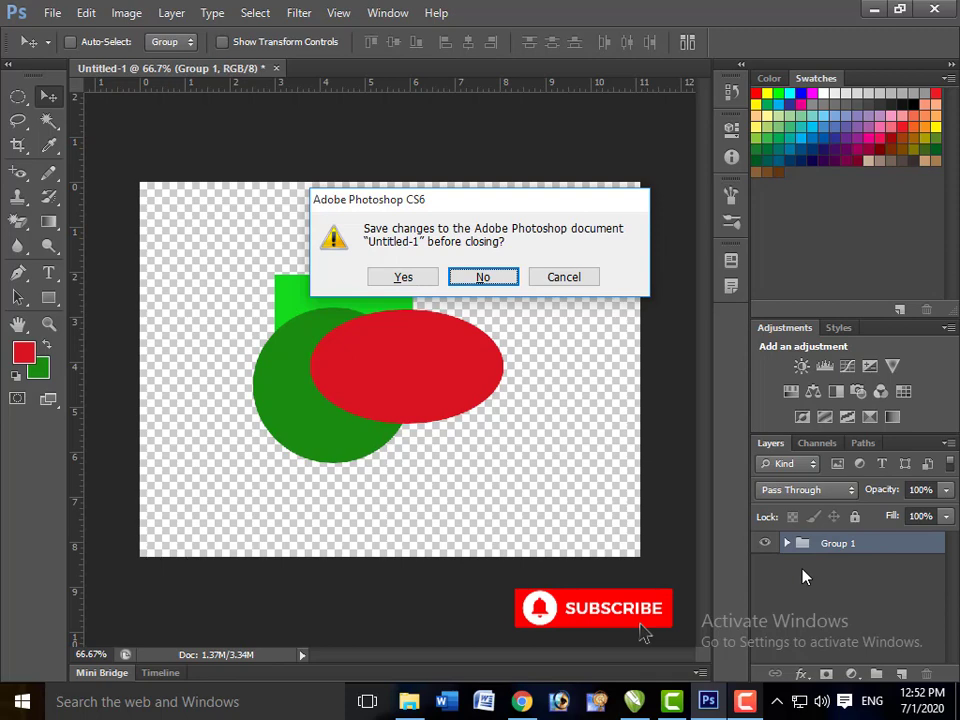
pyautogui.press('Return')
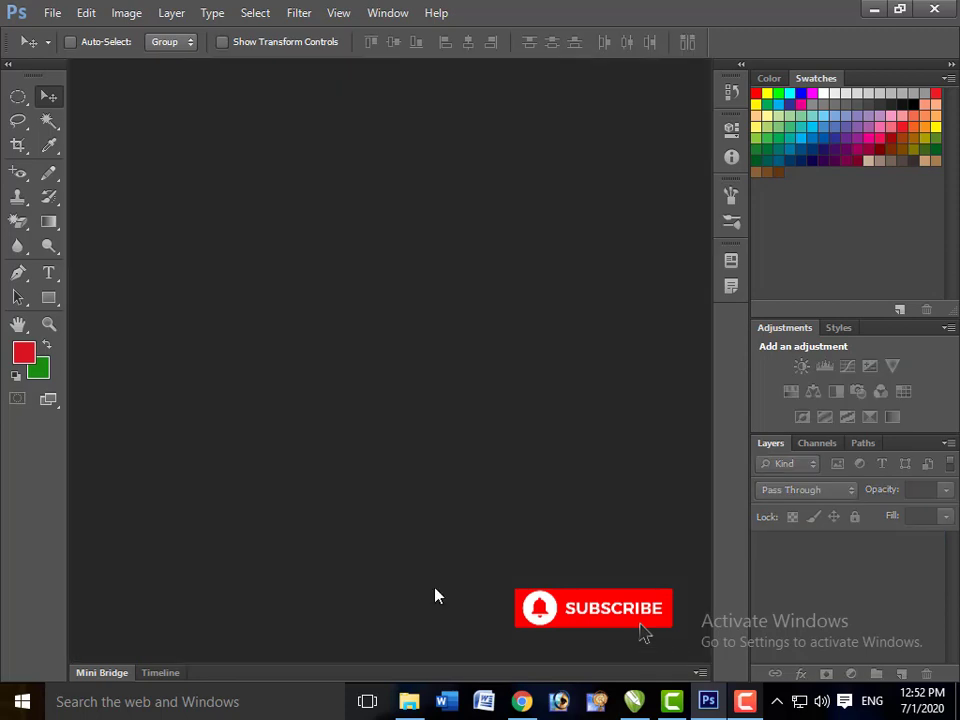
pyautogui.click(409, 701)
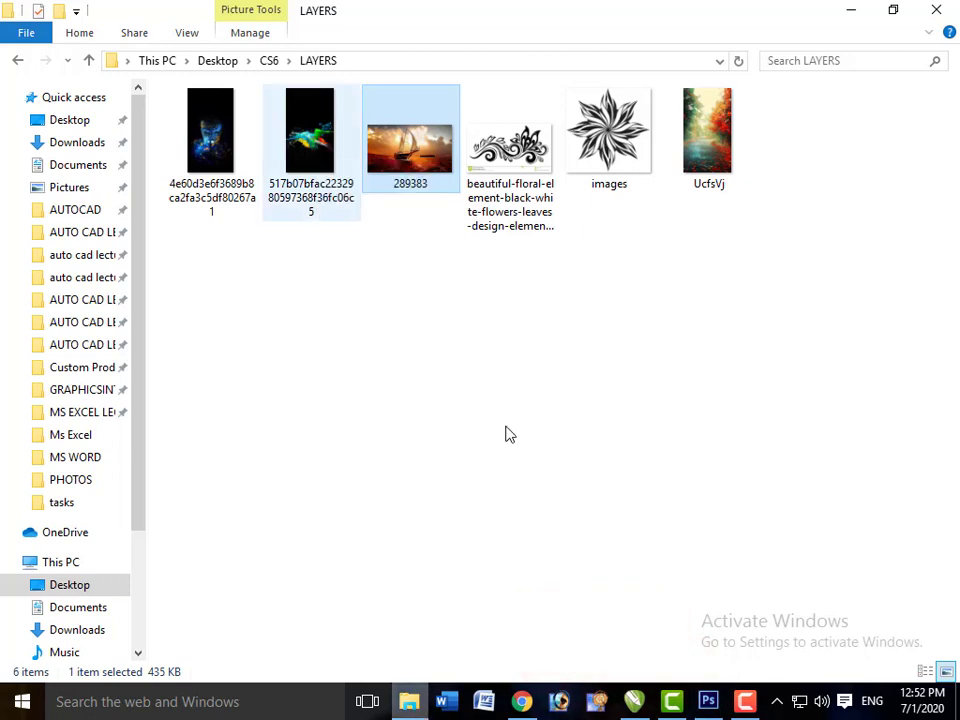
# Drag the 517b paint-splash photo from the LAYERS folder into Photoshop
pyautogui.moveTo(310, 140)
pyautogui.mouseDown()
pyautogui.moveTo(710, 668)
pyautogui.moveTo(397, 401)
pyautogui.mouseUp()
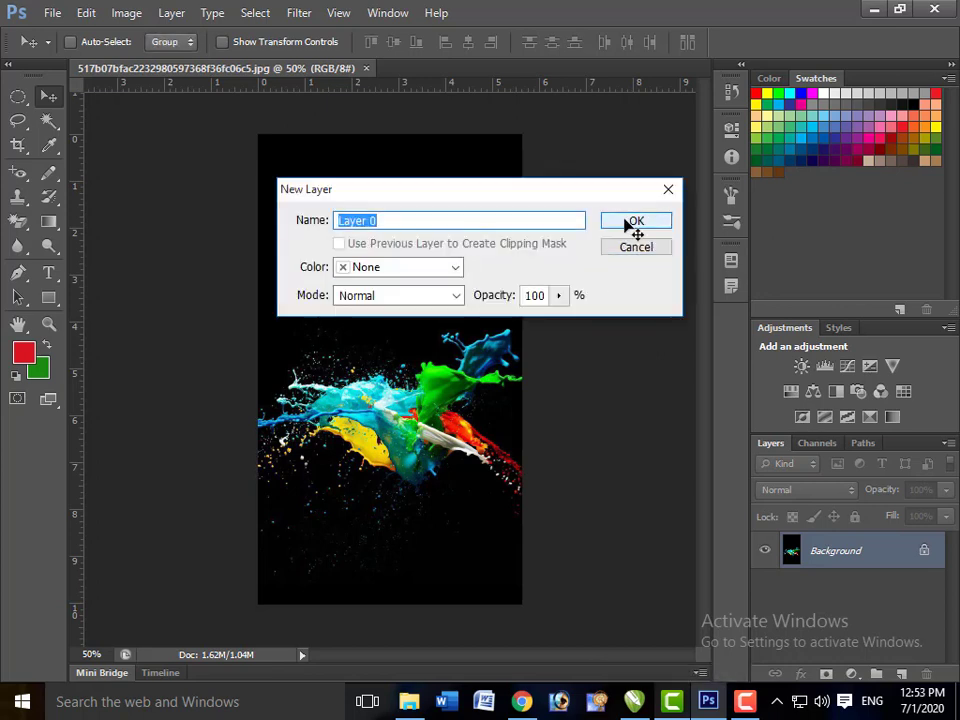
# Convert the splash Background into Layer 0 and drop the glowing-face image onto the canvas
pyautogui.click(629, 226)
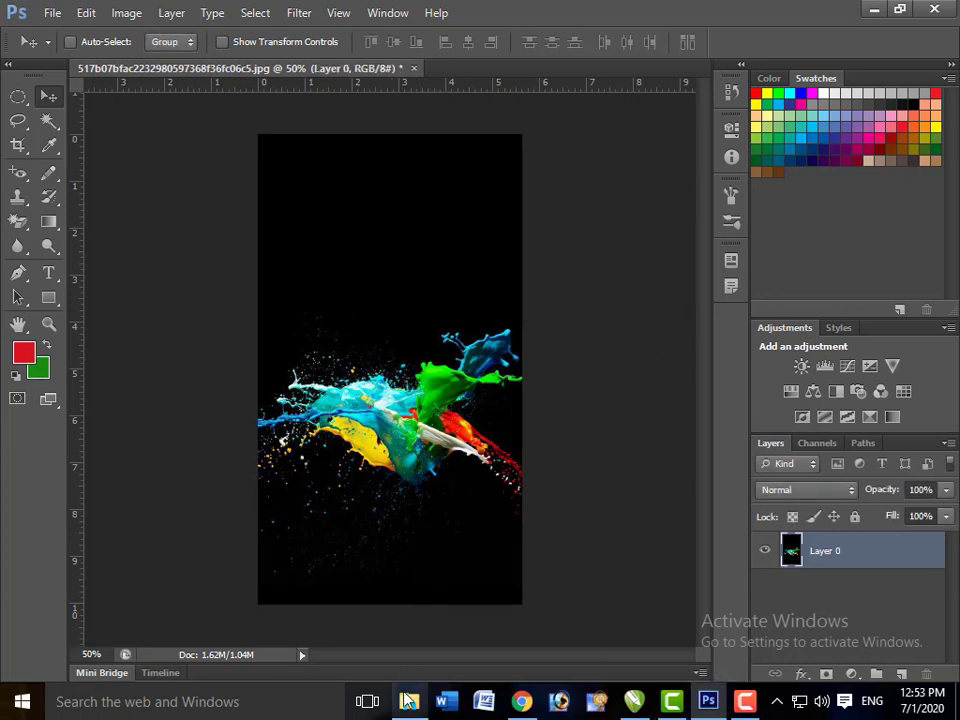
pyautogui.click(409, 700)
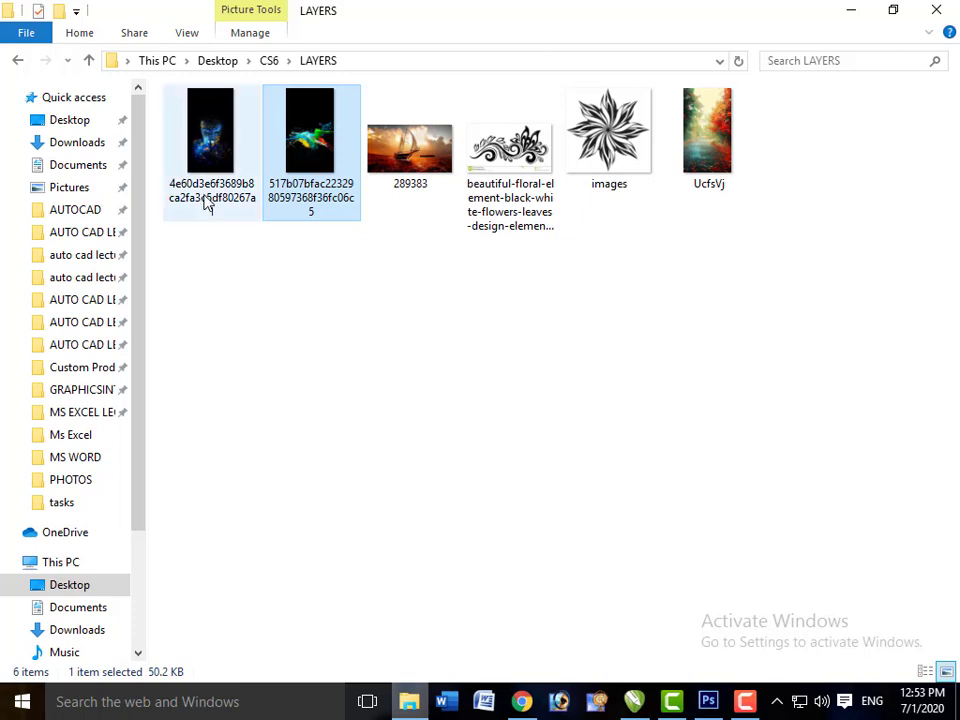
pyautogui.moveTo(212, 160)
pyautogui.mouseDown()
pyautogui.moveTo(716, 708)
pyautogui.moveTo(432, 380)
pyautogui.mouseUp()
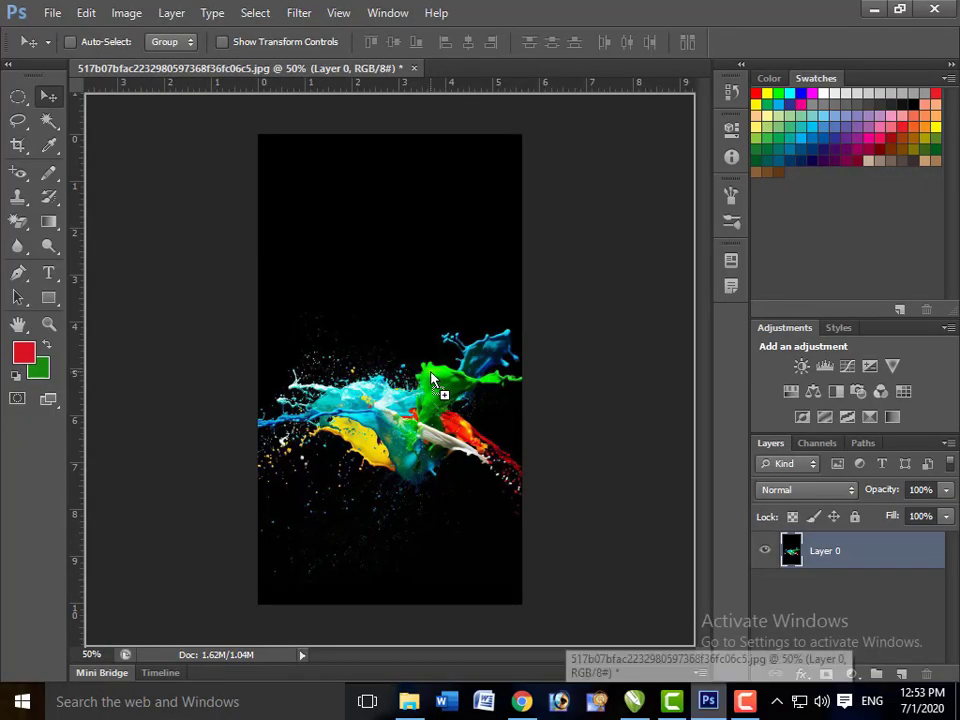
pyautogui.moveTo(432, 380); pyautogui.dragTo(514, 333)
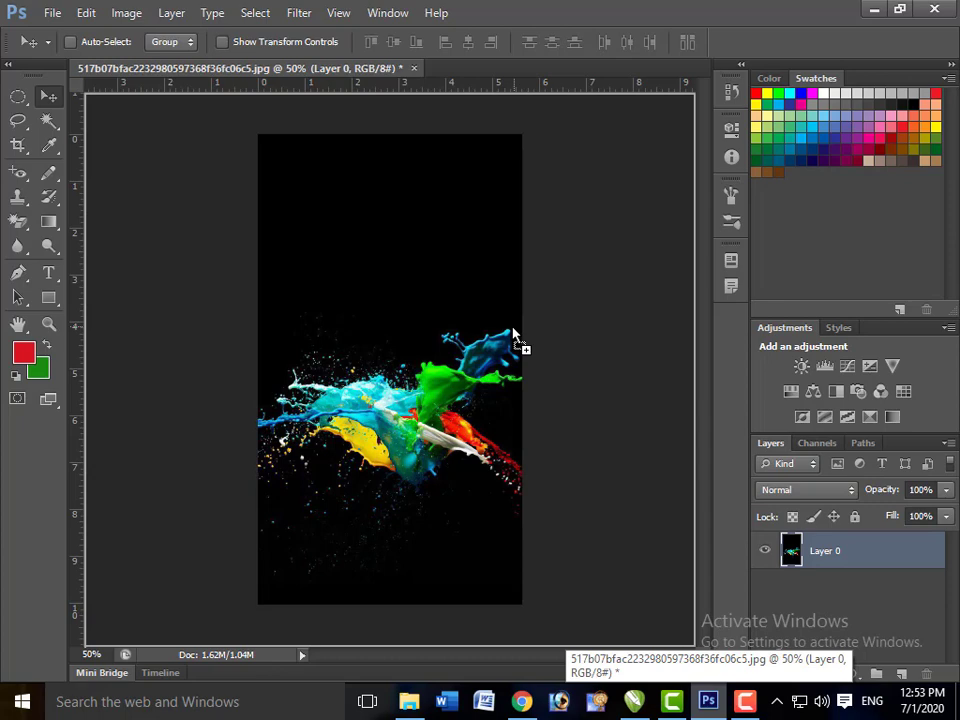
pyautogui.moveTo(514, 333)
pyautogui.mouseDown()
pyautogui.moveTo(474, 358)
pyautogui.moveTo(449, 405)
pyautogui.moveTo(514, 204)
pyautogui.moveTo(489, 97)
pyautogui.moveTo(465, 73)
pyautogui.moveTo(414, 343)
pyautogui.mouseUp()
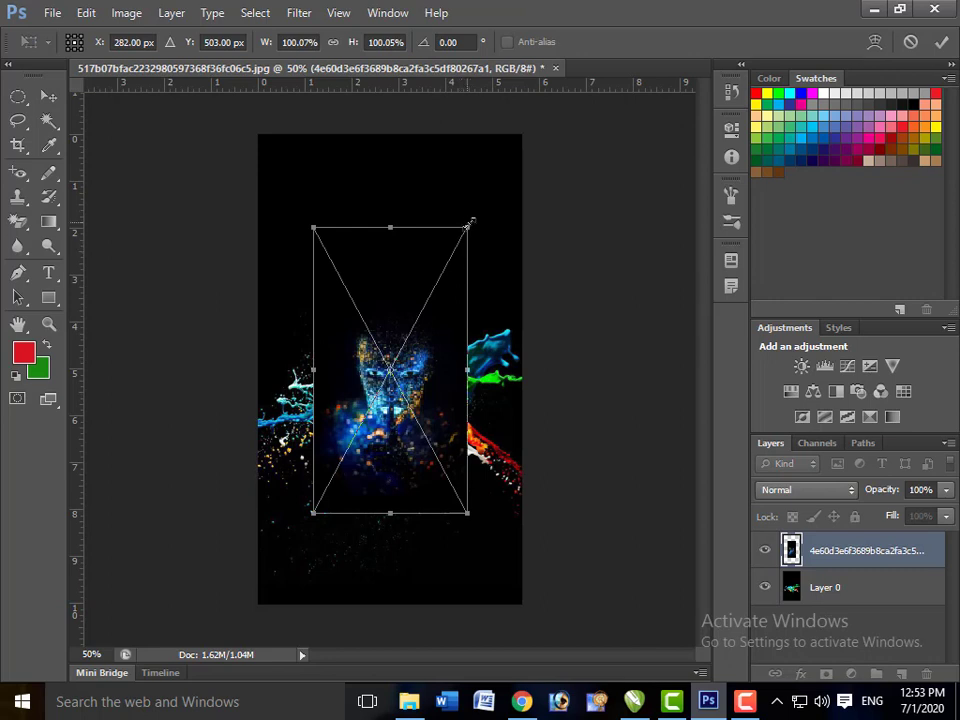
# Enlarge the face image, shift it slightly left, and commit the placement
pyautogui.moveTo(469, 224); pyautogui.dragTo(522, 170)
pyautogui.moveTo(432, 410)
pyautogui.mouseDown()
pyautogui.moveTo(400, 410)
pyautogui.moveTo(425, 383)
pyautogui.moveTo(424, 357)
pyautogui.mouseUp()
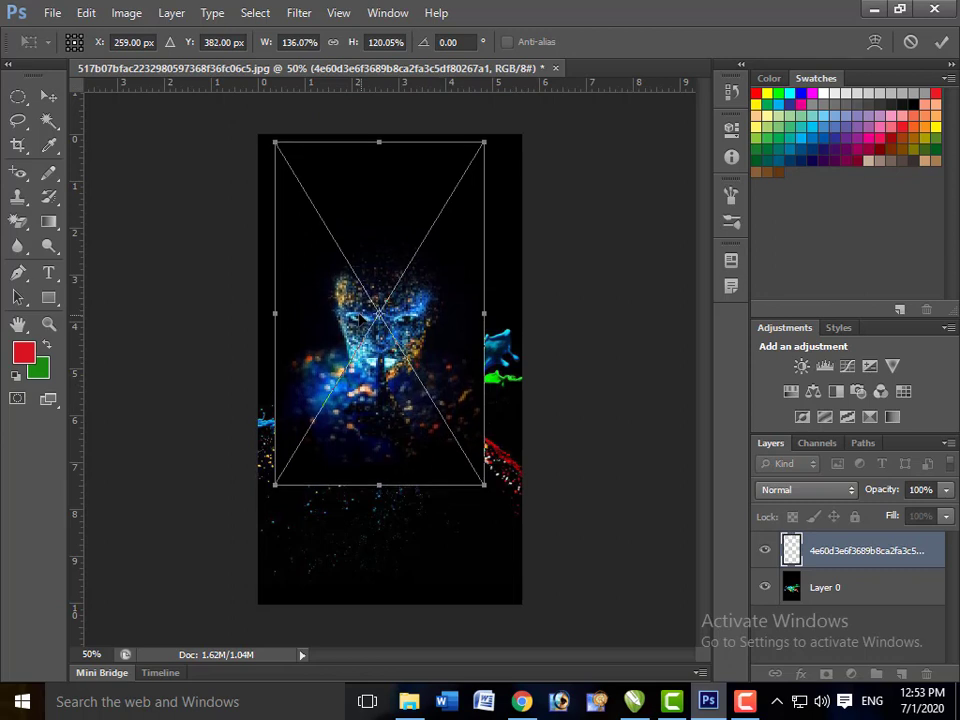
pyautogui.press('Return')
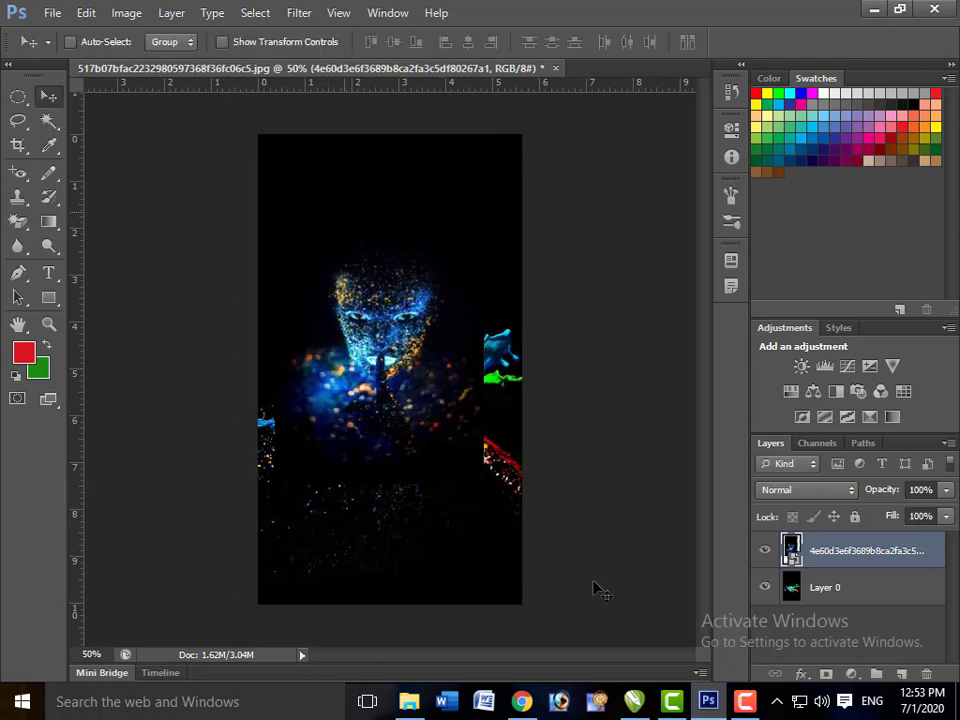
pyautogui.click(740, 708)
pyautogui.click(866, 625)
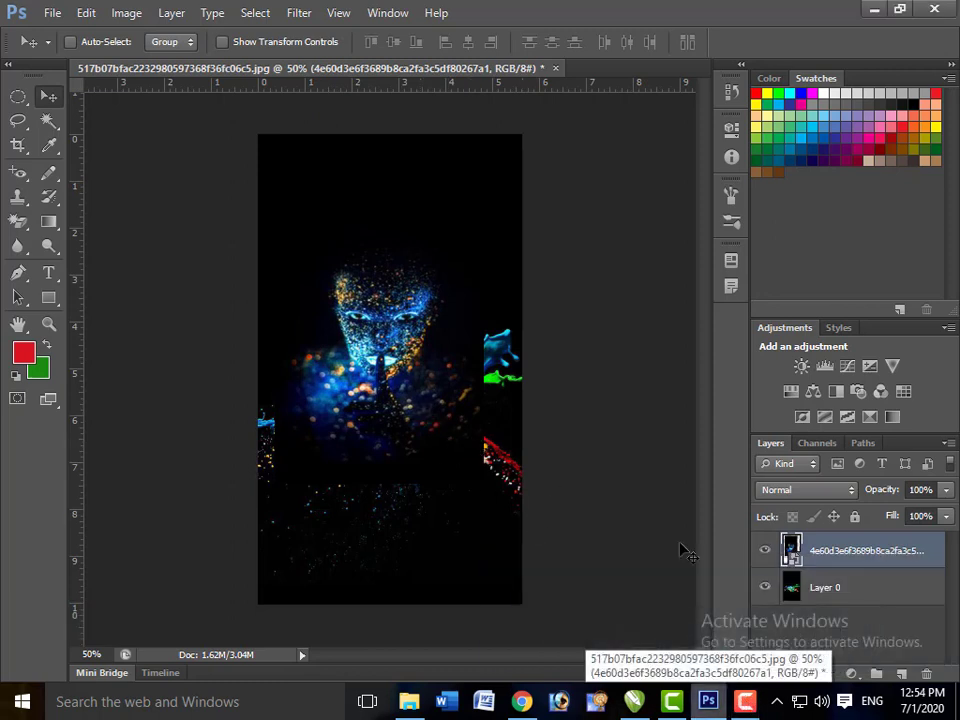
pyautogui.click(764, 590)
pyautogui.keyDown('alt'); pyautogui.click(766, 553); pyautogui.keyUp('alt')
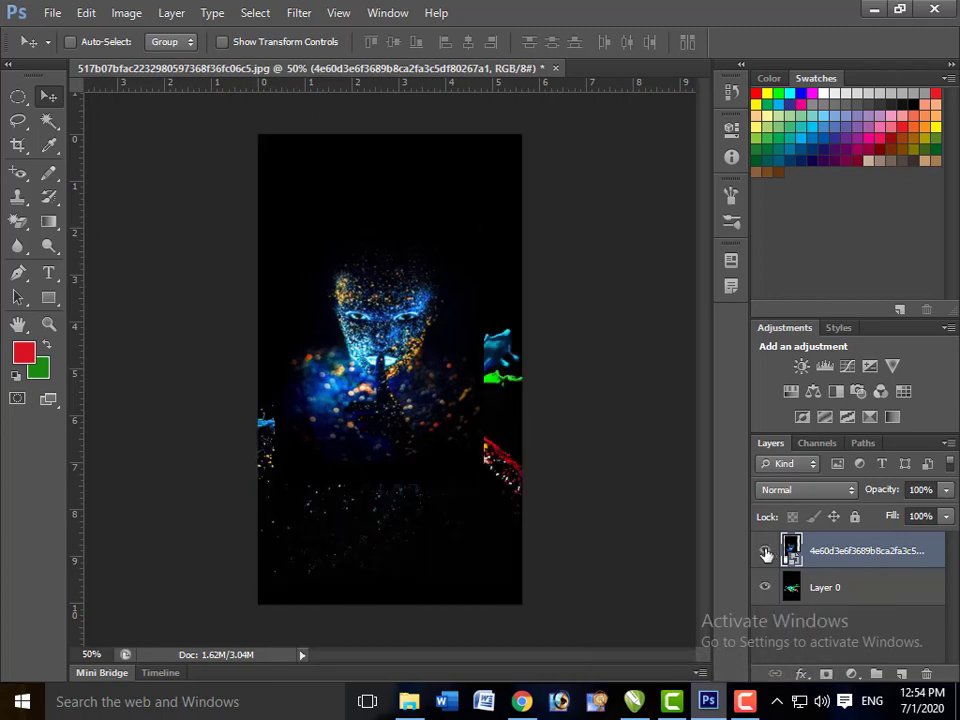
pyautogui.click(763, 555)
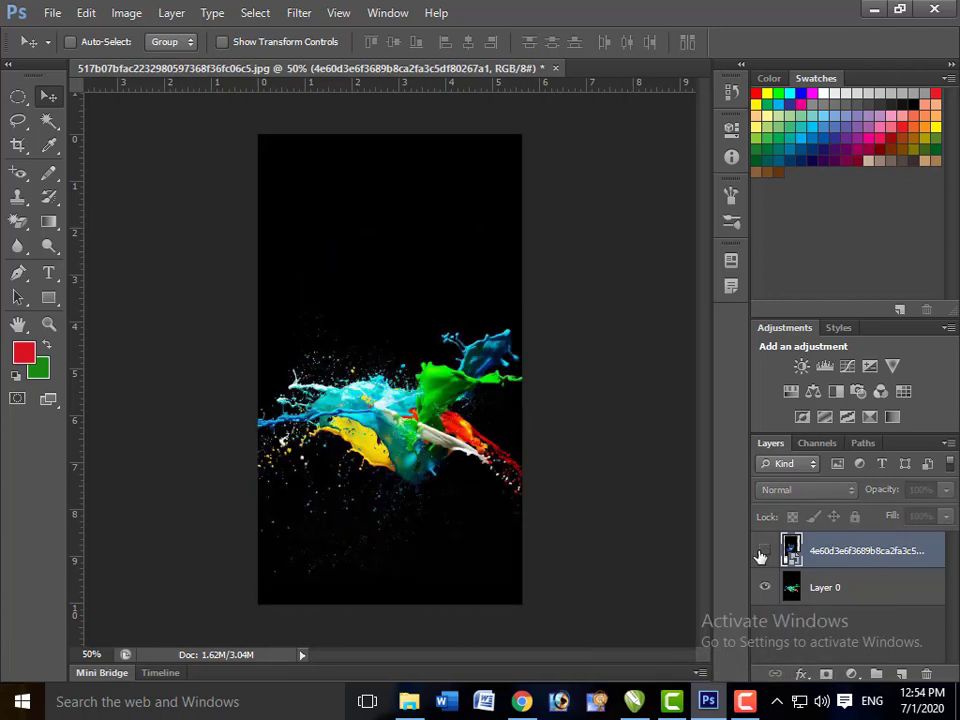
pyautogui.click(763, 554)
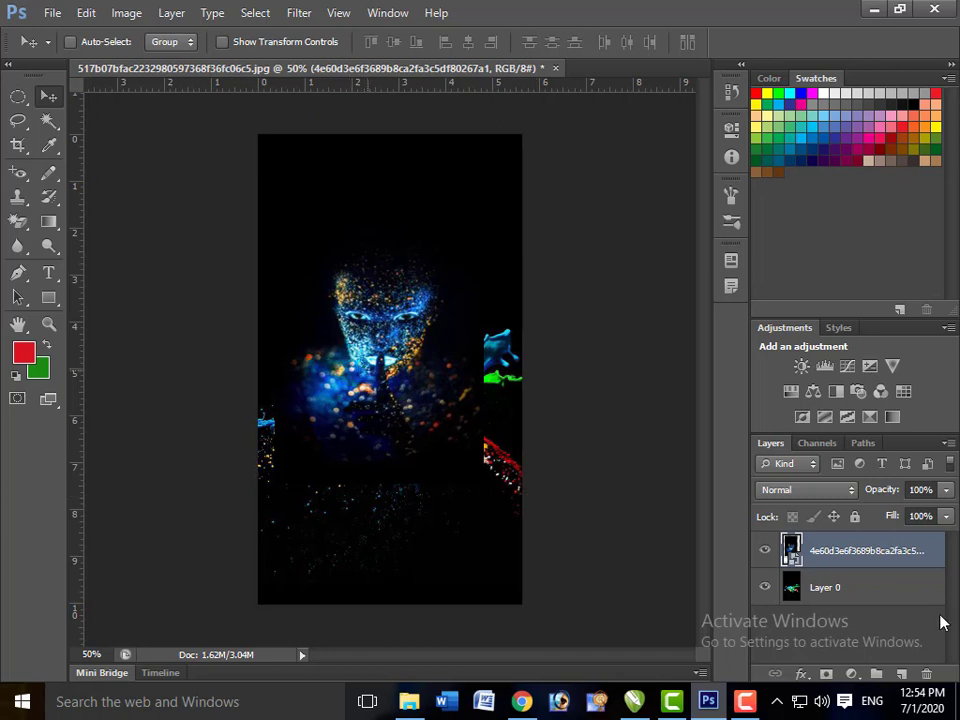
pyautogui.click(855, 602)
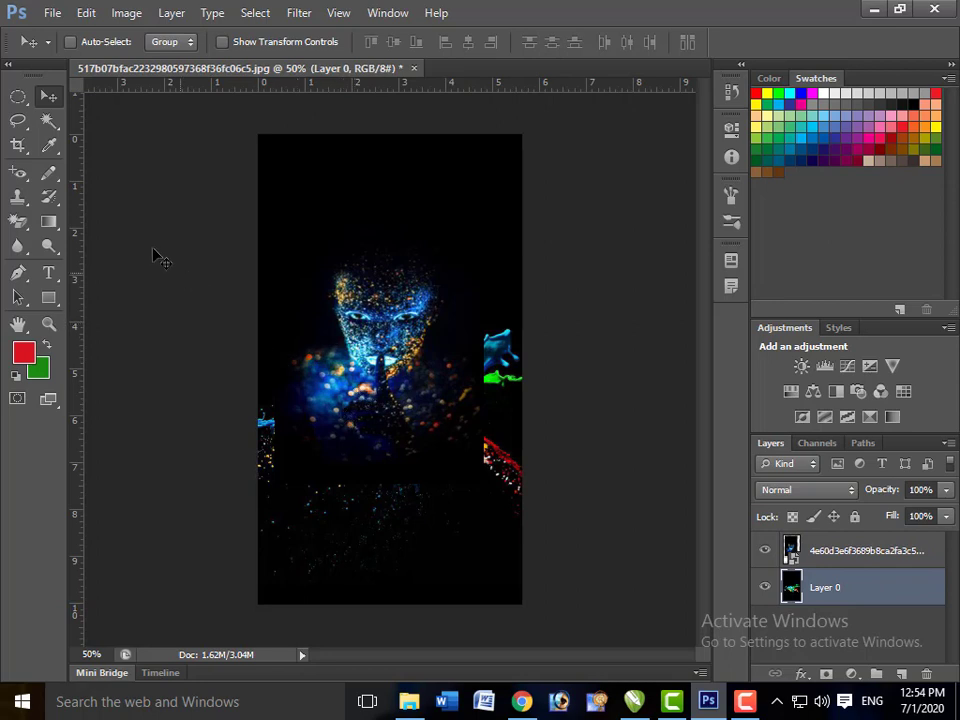
pyautogui.click(48, 172)
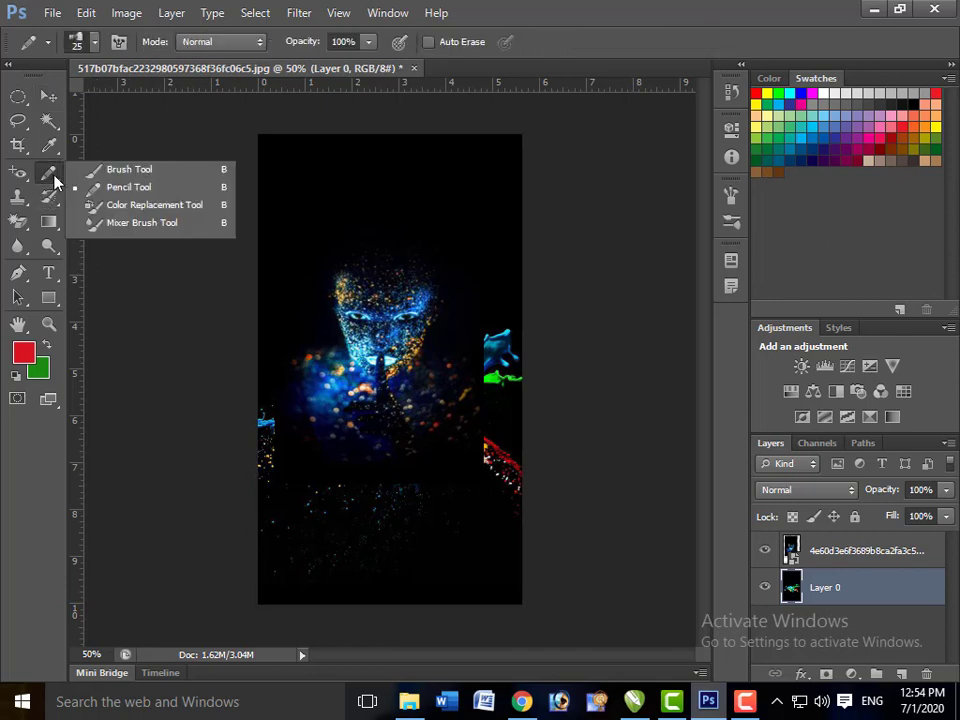
pyautogui.click(140, 170)
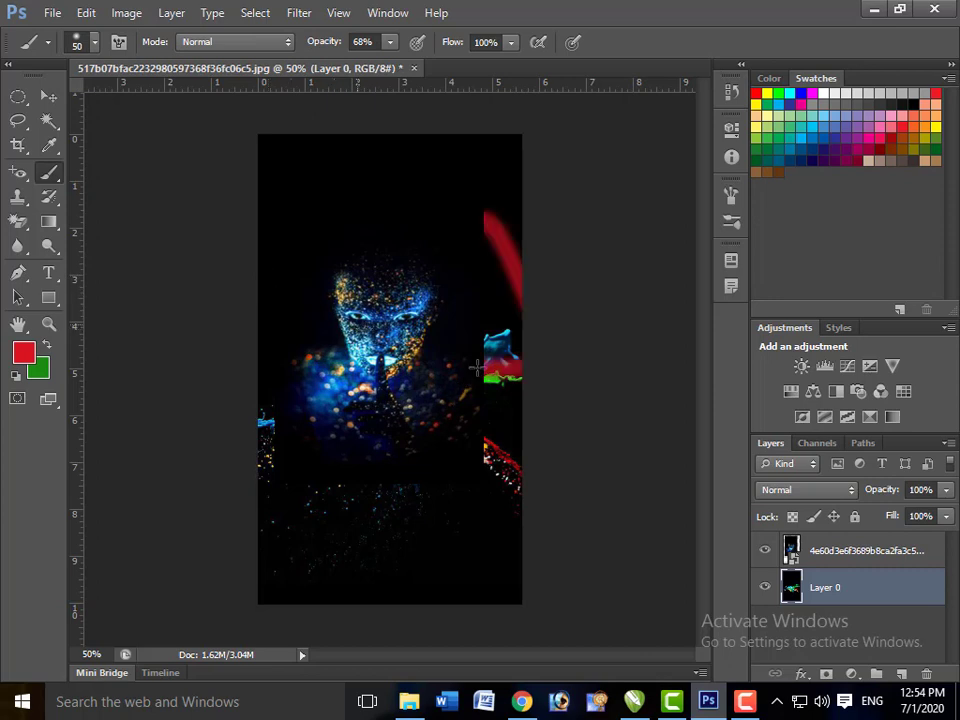
pyautogui.moveTo(489, 368)
pyautogui.mouseDown()
pyautogui.moveTo(272, 368)
pyautogui.moveTo(531, 407)
pyautogui.mouseUp()
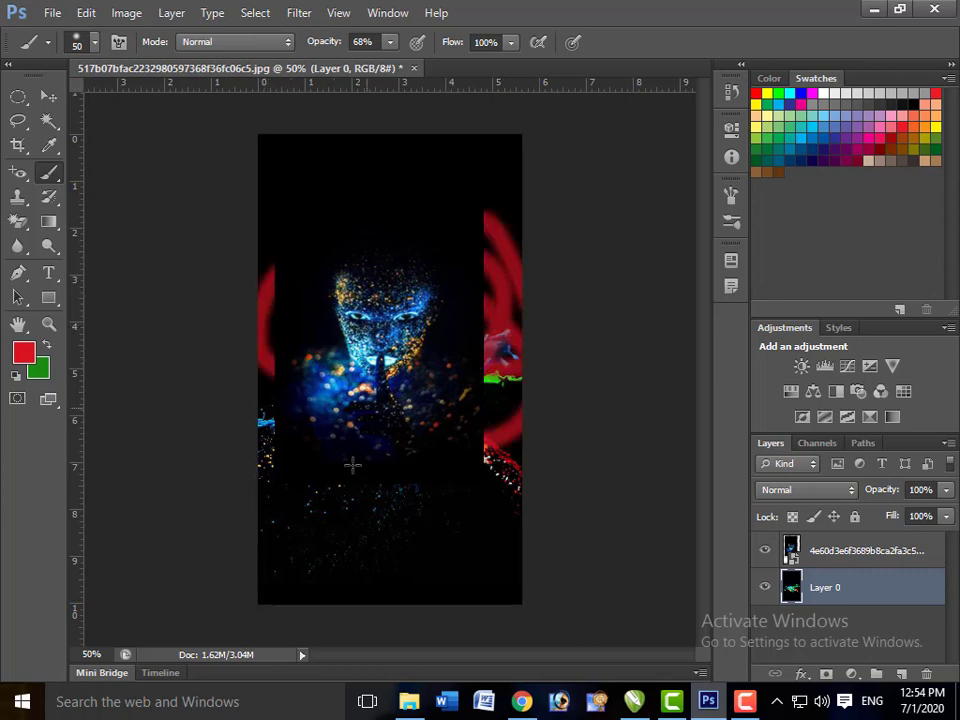
pyautogui.moveTo(340, 250); pyautogui.dragTo(370, 243)
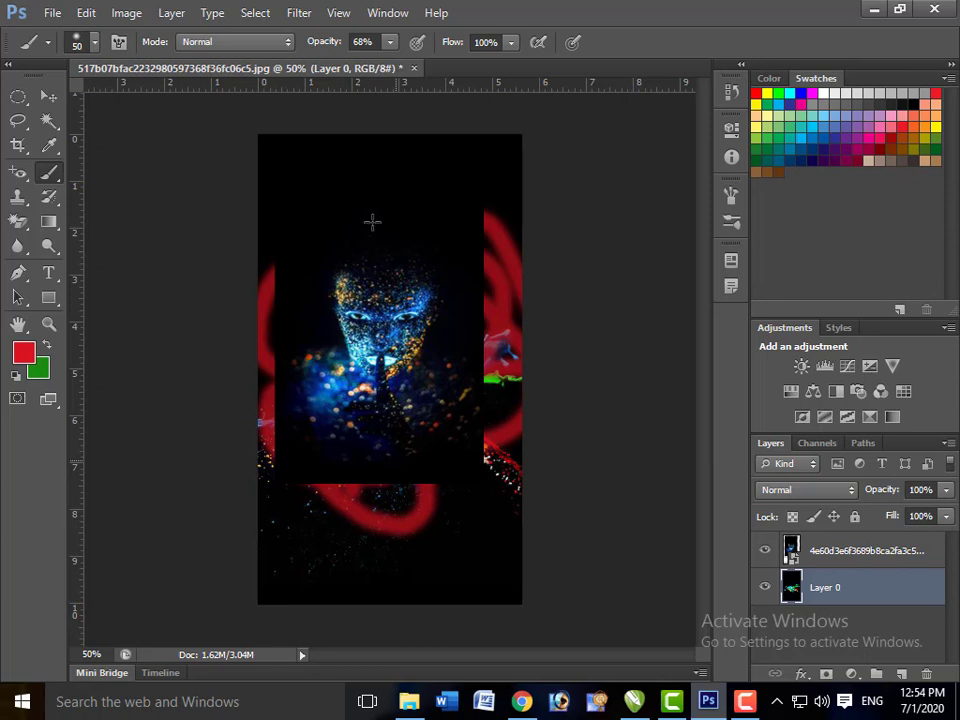
pyautogui.moveTo(407, 186); pyautogui.dragTo(262, 138)
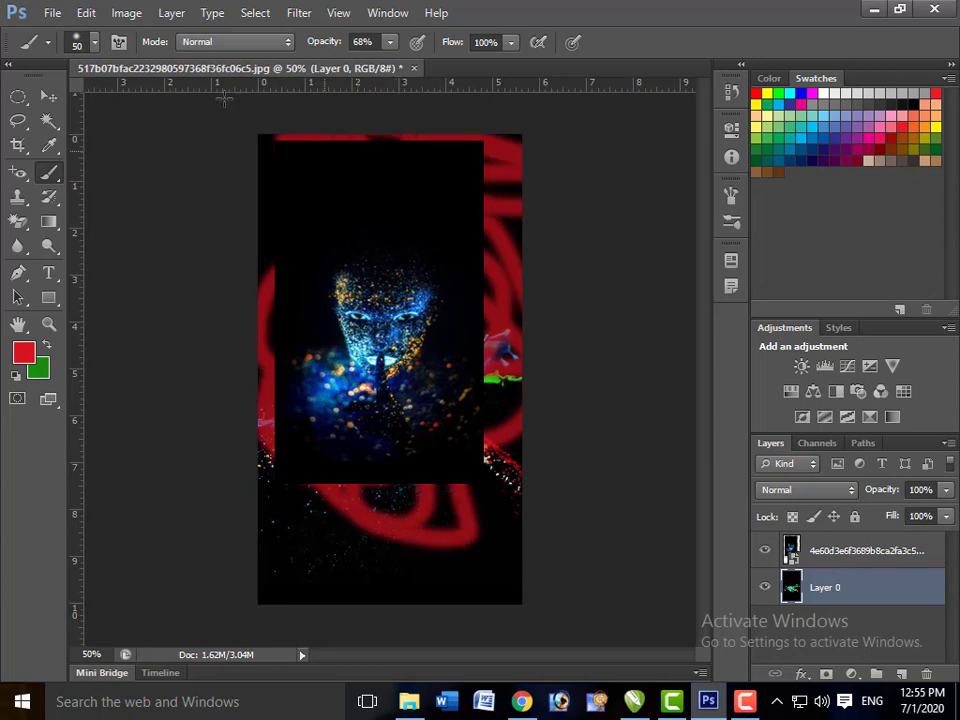
pyautogui.click(95, 44)
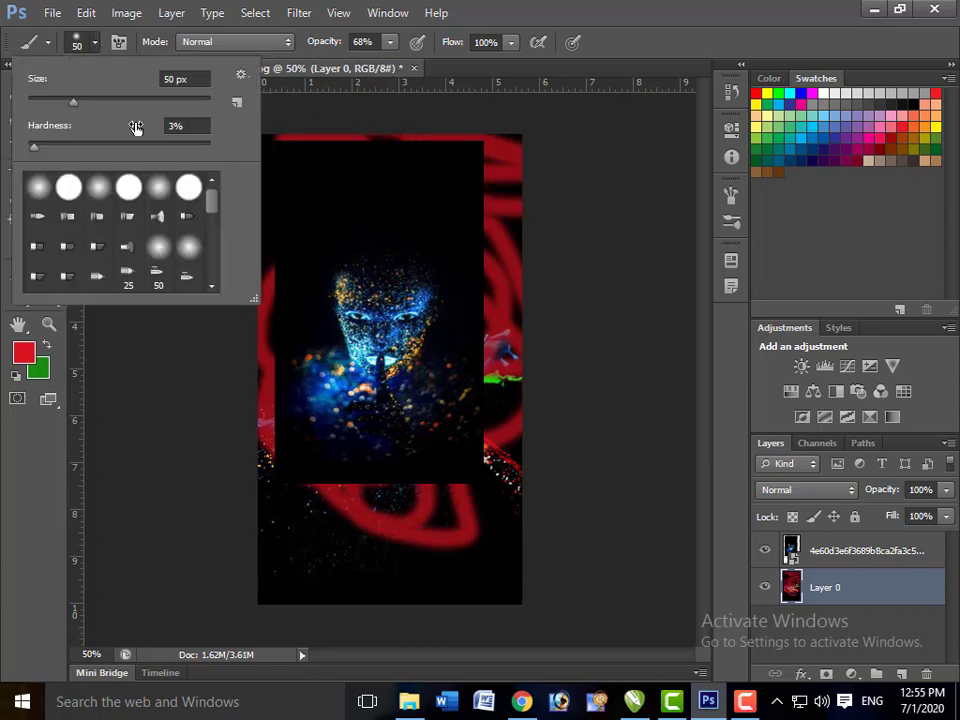
pyautogui.click(138, 101)
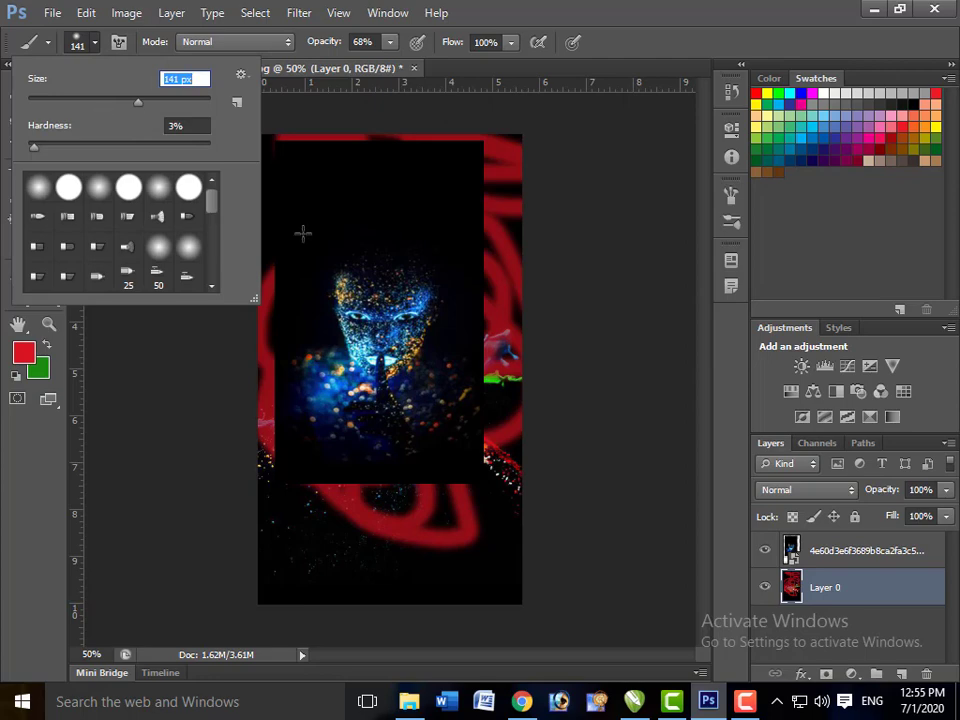
pyautogui.press('Return')
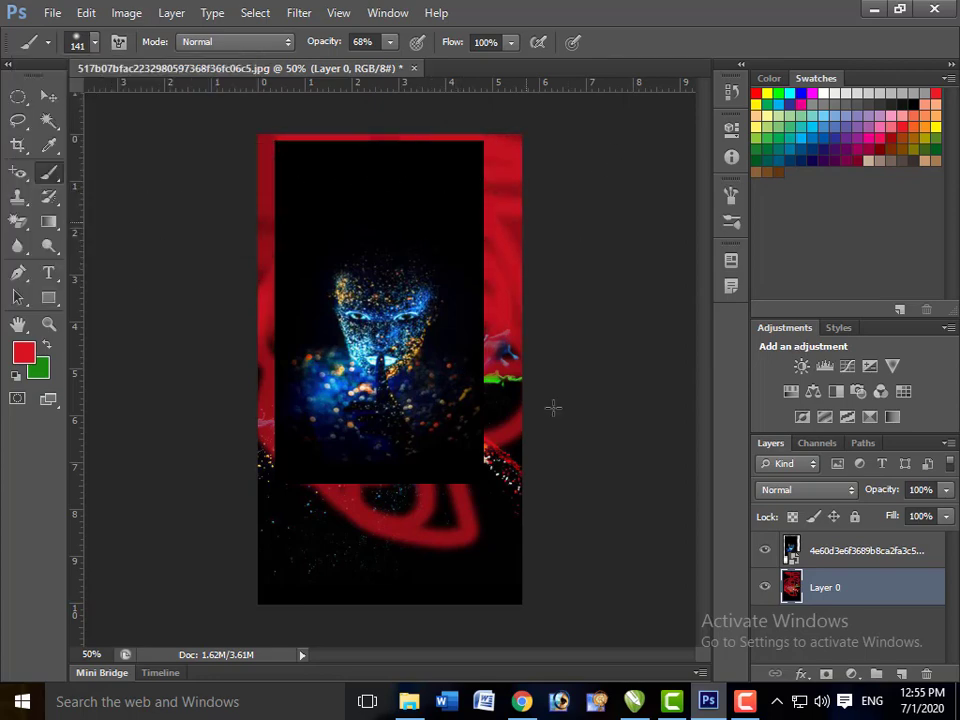
pyautogui.moveTo(553, 407)
pyautogui.mouseDown()
pyautogui.moveTo(397, 549)
pyautogui.moveTo(300, 600)
pyautogui.mouseUp()
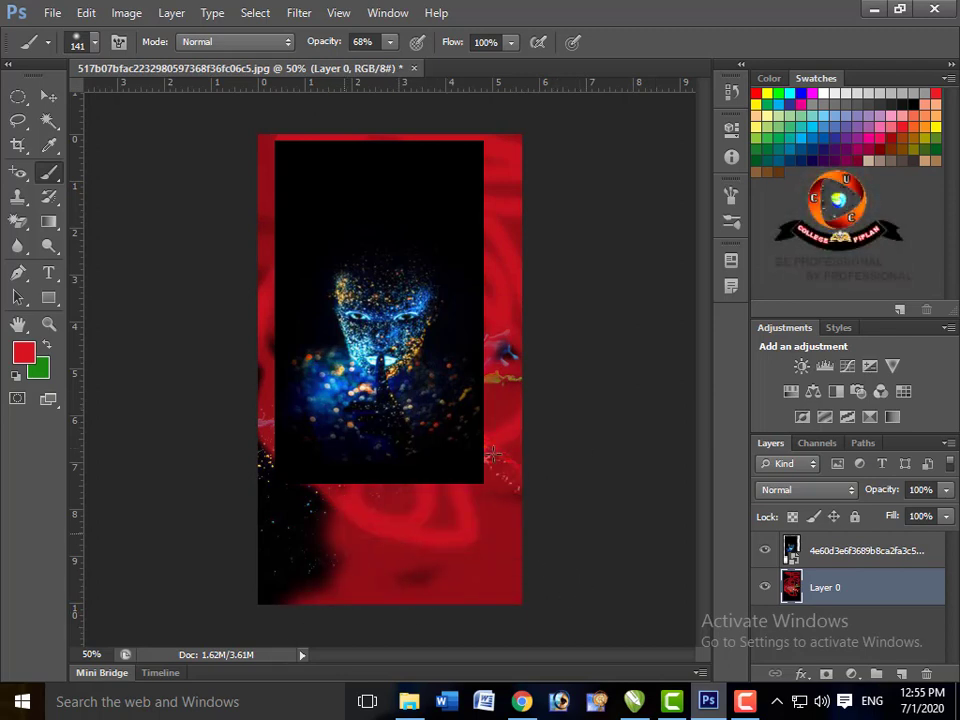
pyautogui.moveTo(335, 520); pyautogui.dragTo(295, 540)
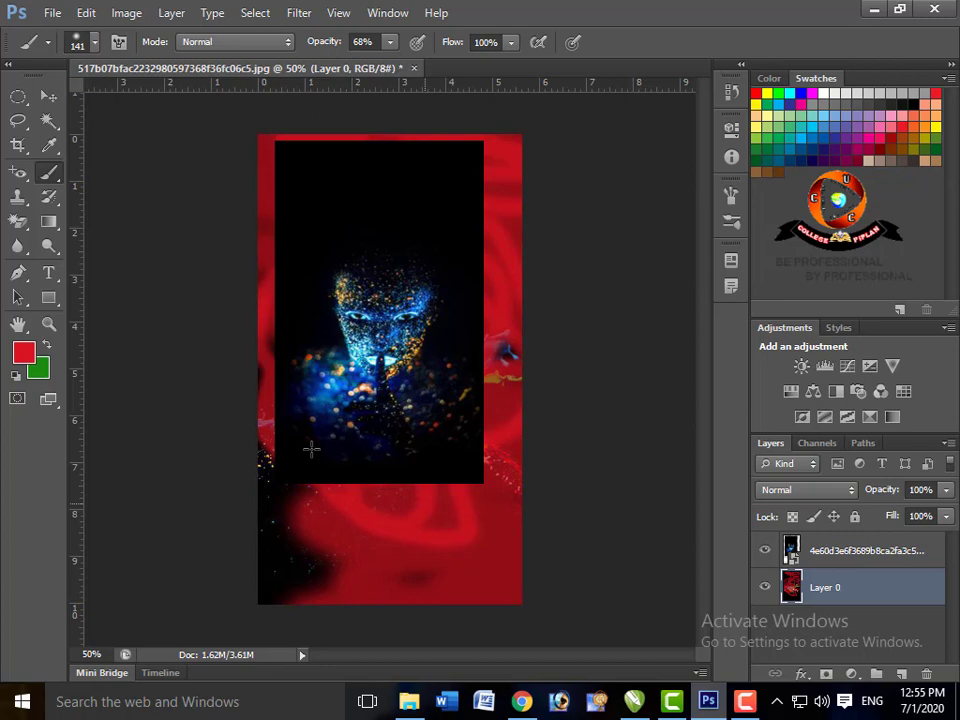
pyautogui.moveTo(311, 449); pyautogui.dragTo(295, 545)
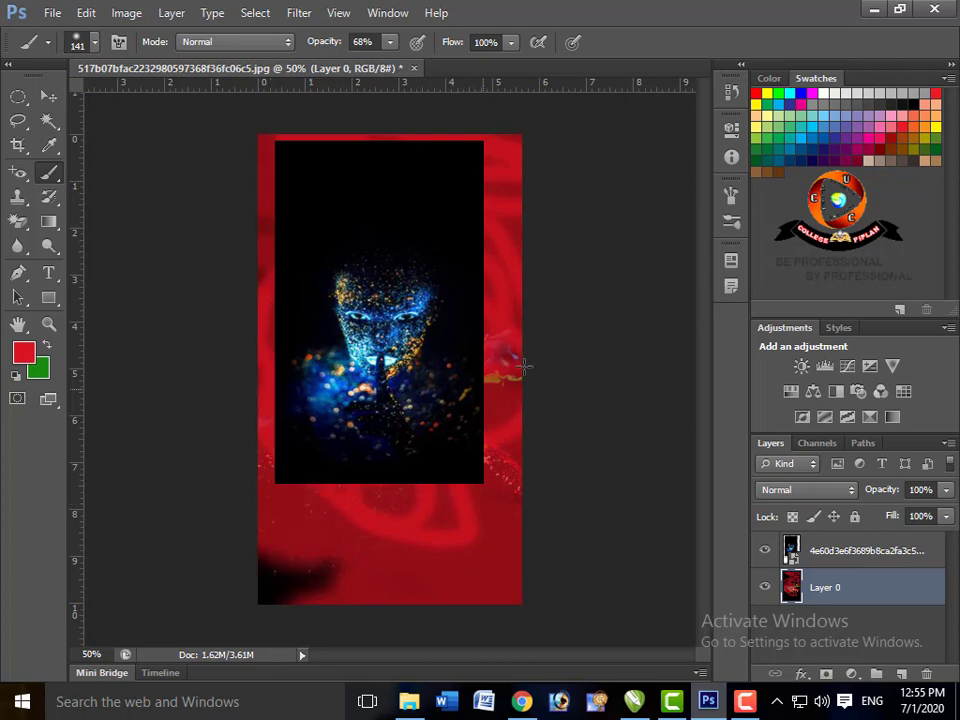
pyautogui.click(838, 548)
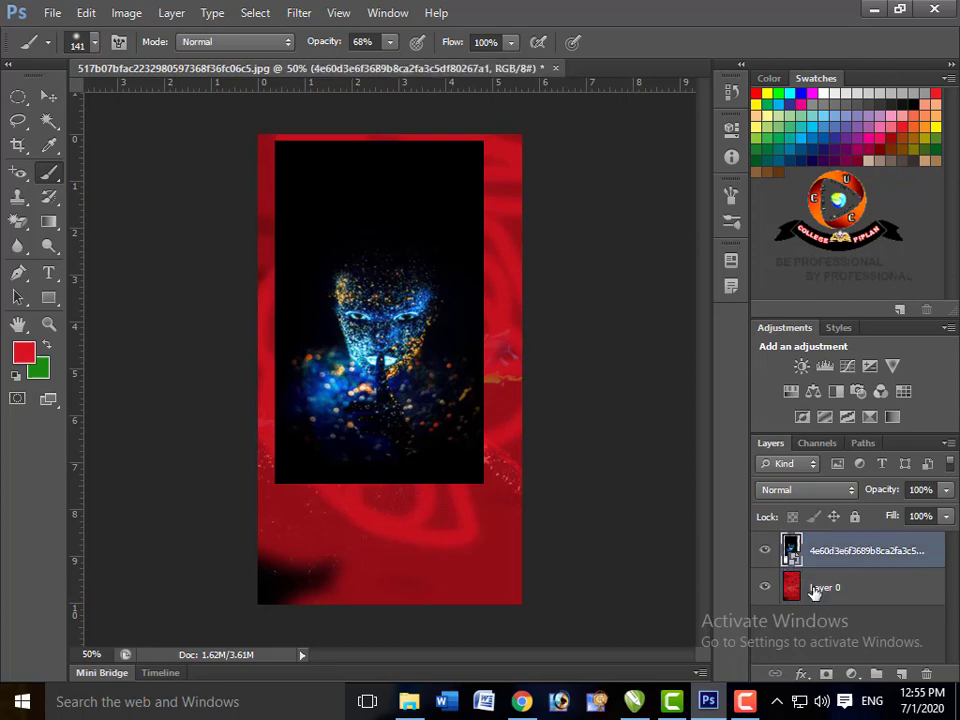
pyautogui.click(361, 345)
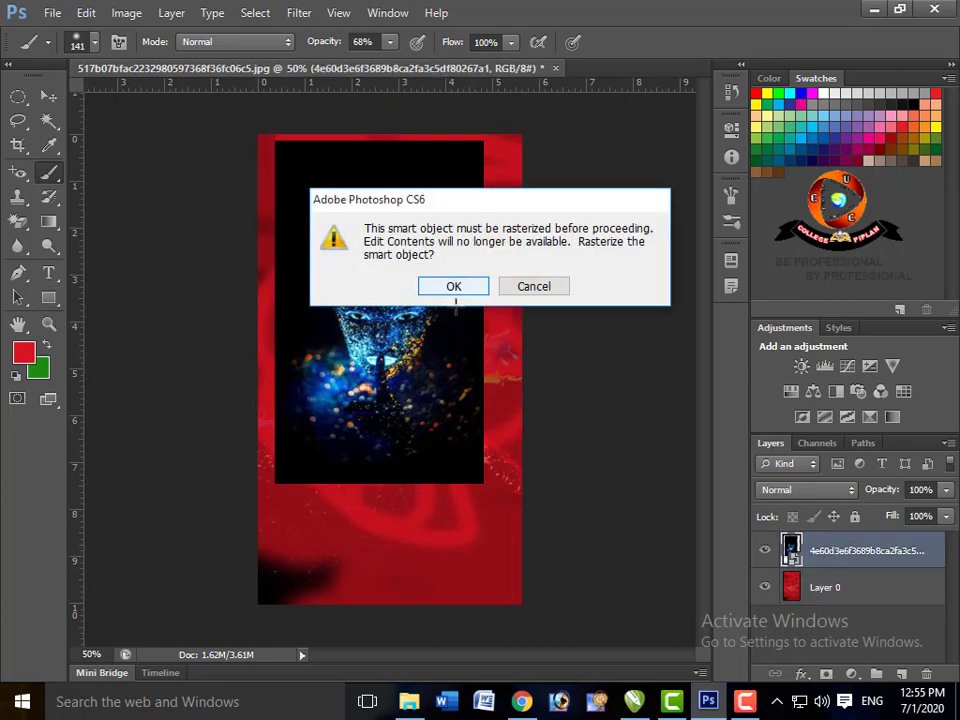
pyautogui.click(454, 287)
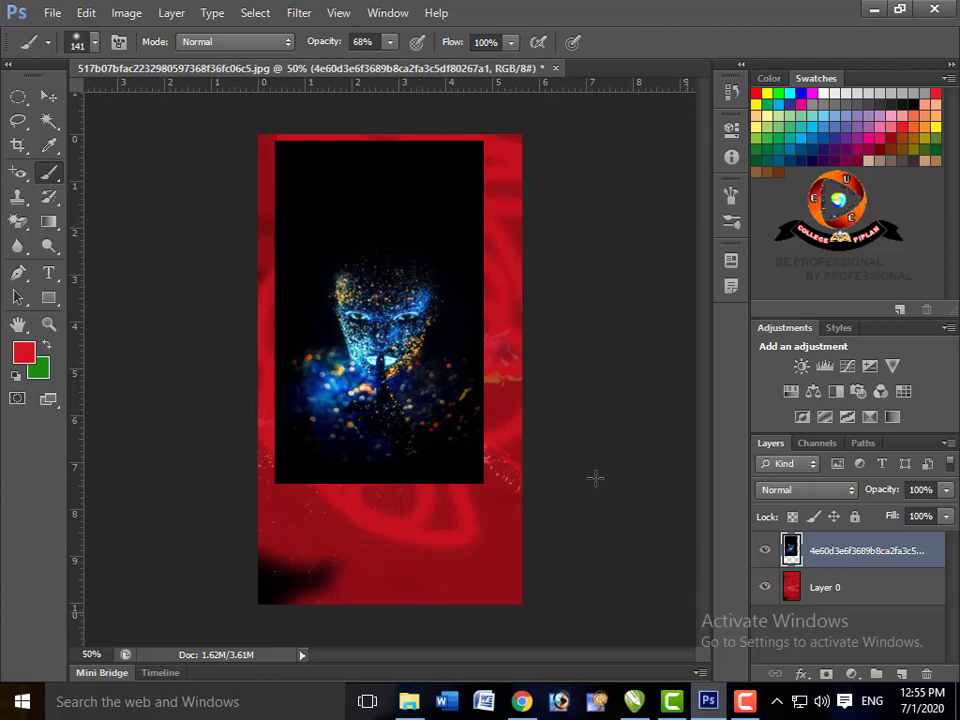
pyautogui.moveTo(435, 360); pyautogui.dragTo(441, 430)
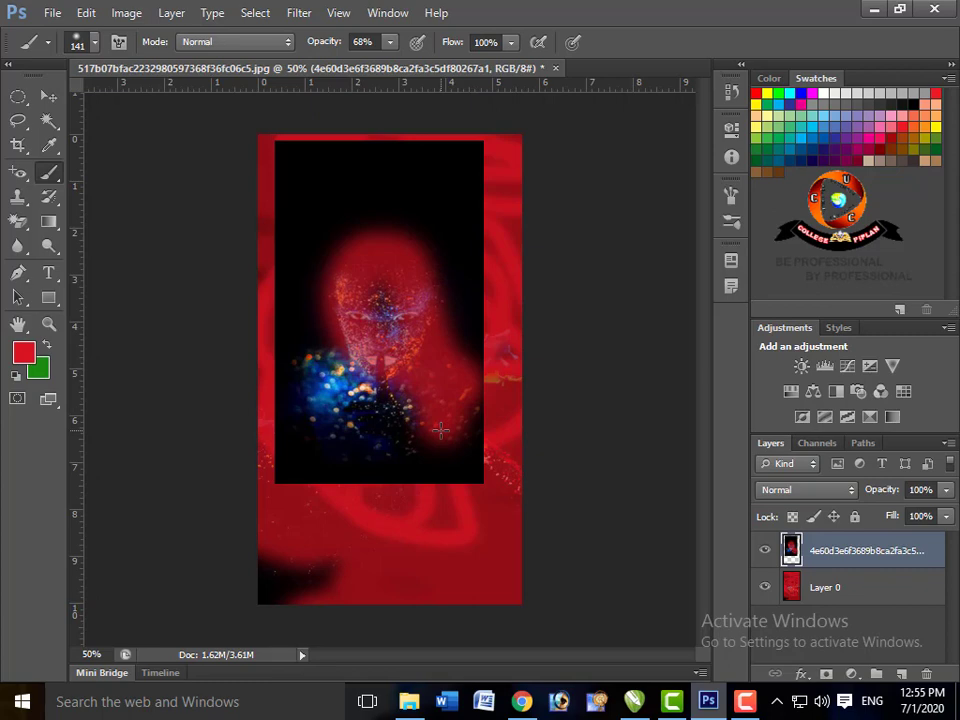
pyautogui.hotkey('ctrl', 'alt', 'z')
pyautogui.hotkey('ctrl', 'alt', 'z')
pyautogui.hotkey('ctrl', 'alt', 'z')
pyautogui.hotkey('ctrl', 'alt', 'z')
pyautogui.hotkey('ctrl', 'alt', 'z')
pyautogui.hotkey('ctrl', 'alt', 'z')
pyautogui.hotkey('ctrl', 'alt', 'z')
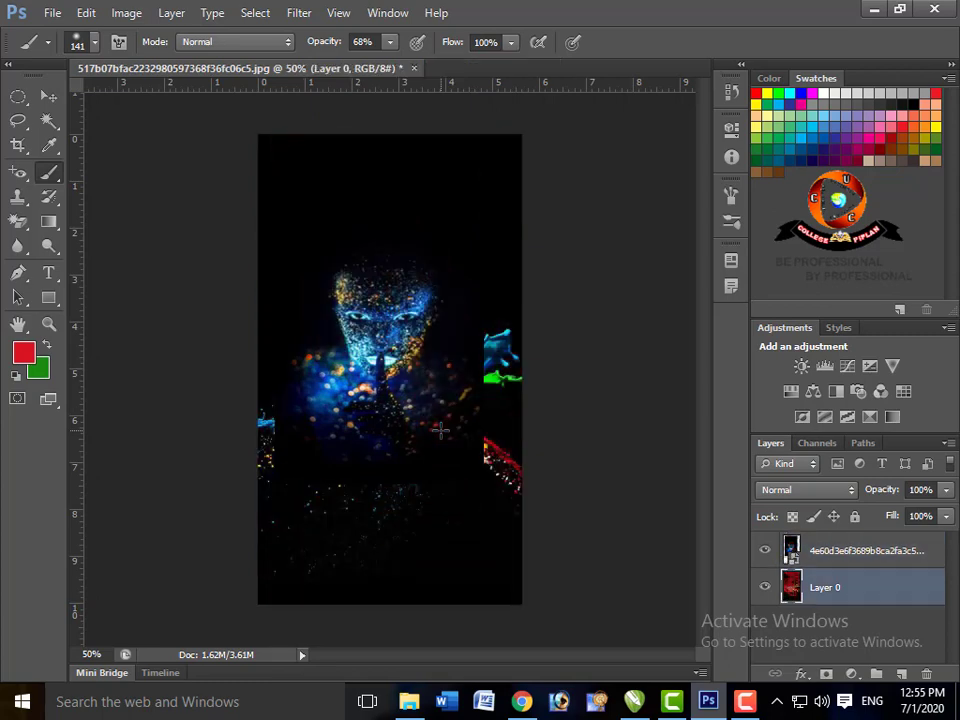
pyautogui.hotkey('ctrl', 'alt', 'z')
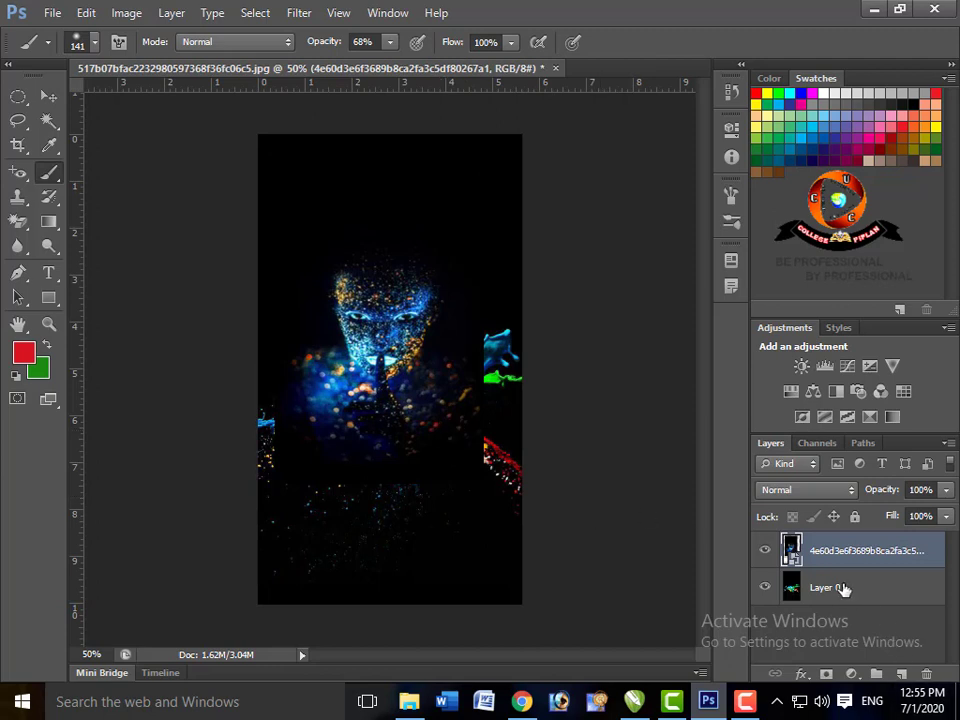
# Move the paint-splash Layer 0 above the face layer and try adjusting its Fill
pyautogui.moveTo(843, 588); pyautogui.dragTo(850, 550)
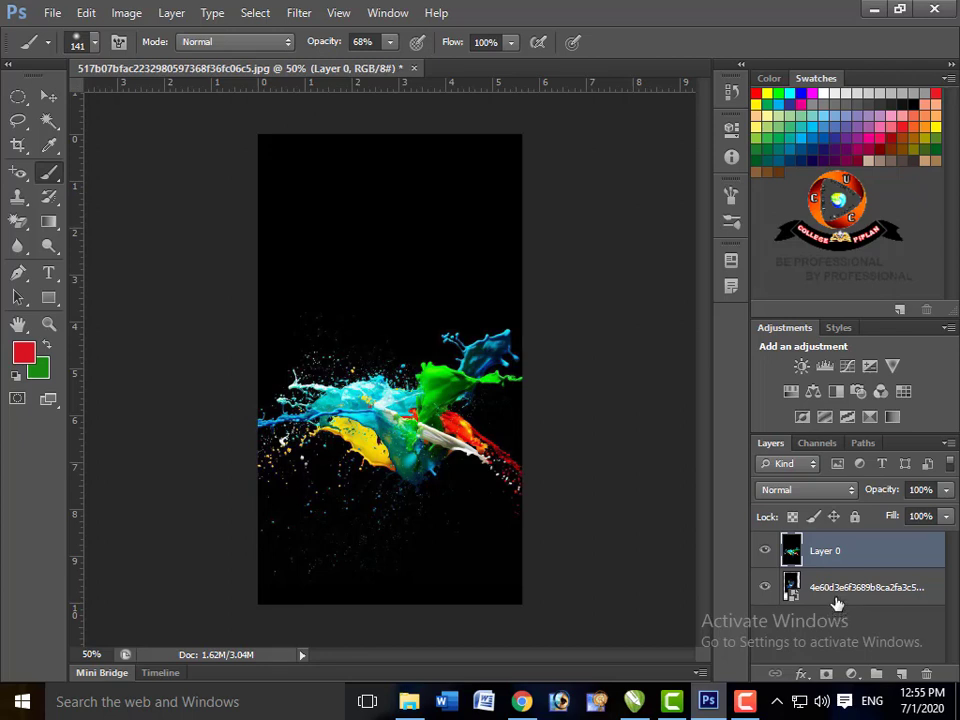
pyautogui.click(947, 516)
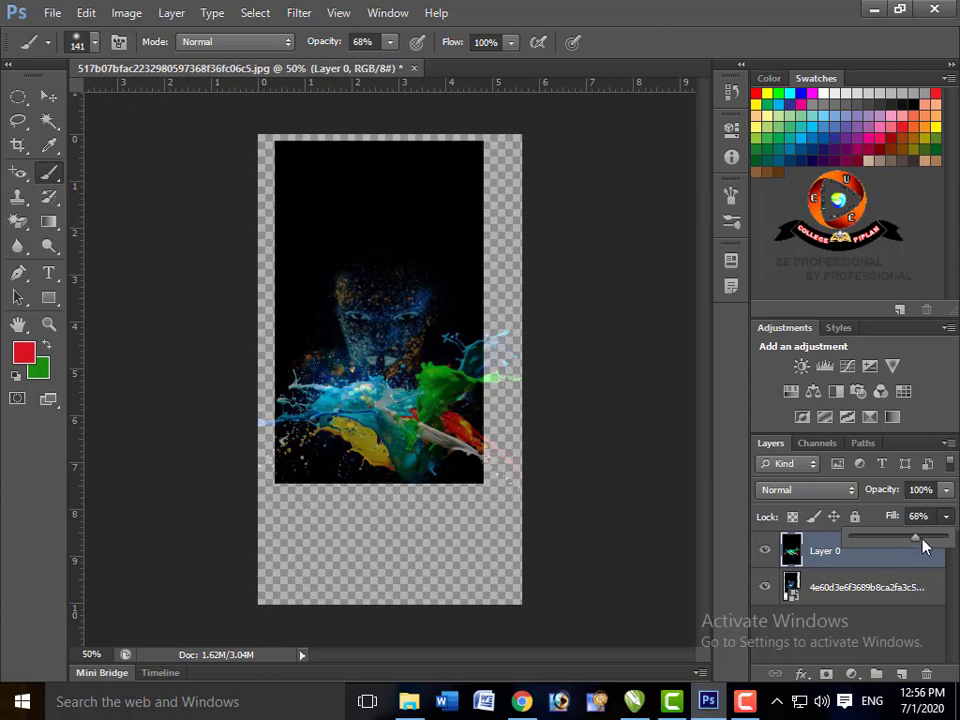
pyautogui.moveTo(922, 545); pyautogui.dragTo(948, 540)
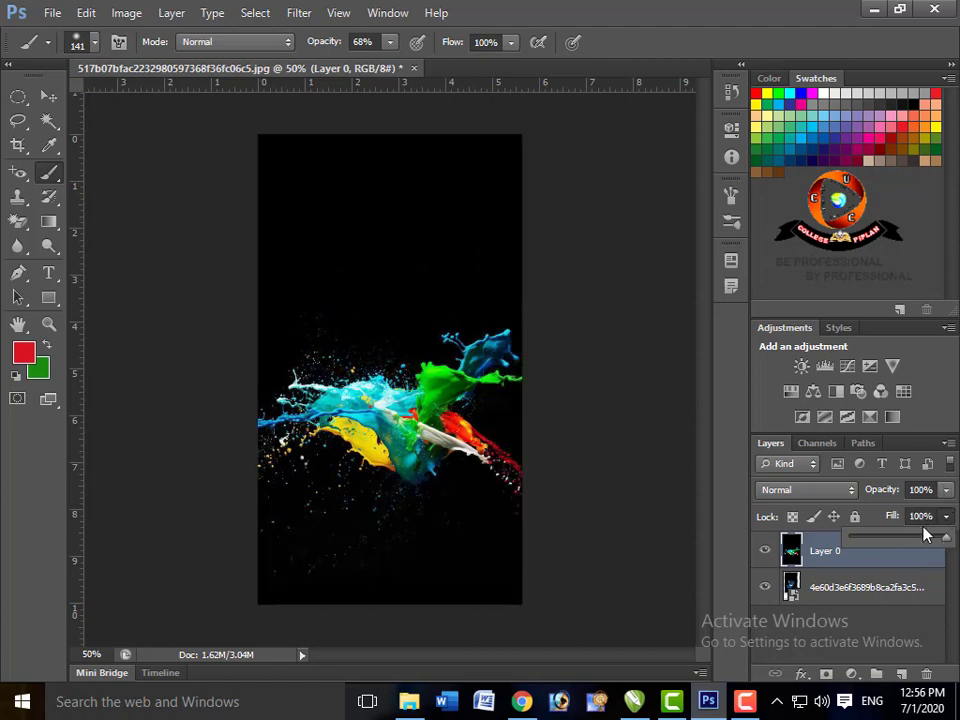
pyautogui.click(909, 545)
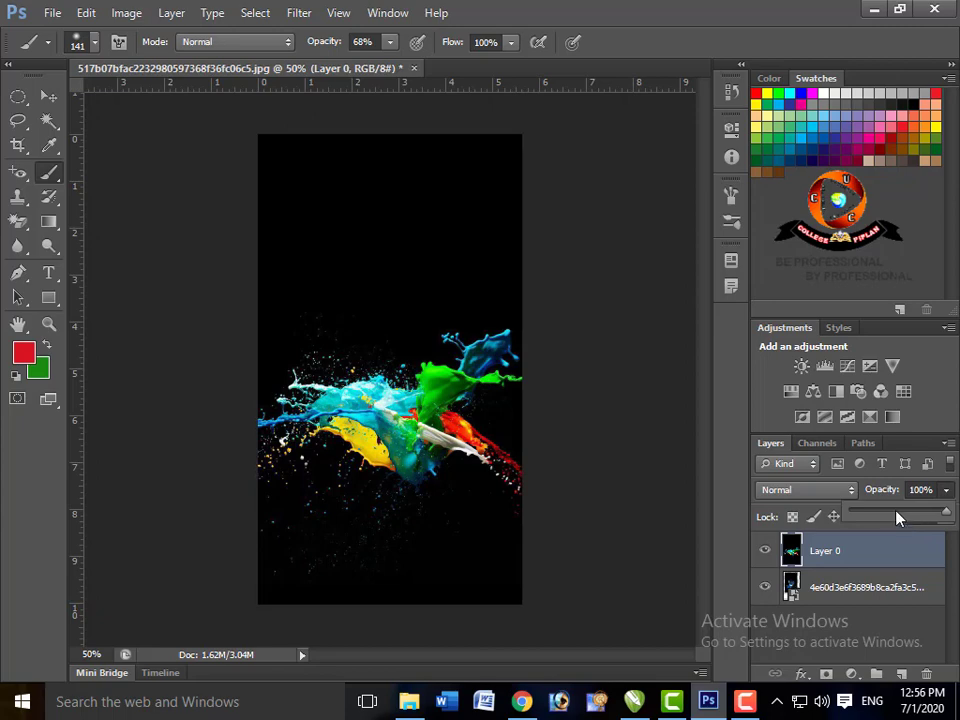
# Test lower opacities on the splash layer, then restore it to 100% opacity
pyautogui.click(897, 518)
pyautogui.click(872, 518)
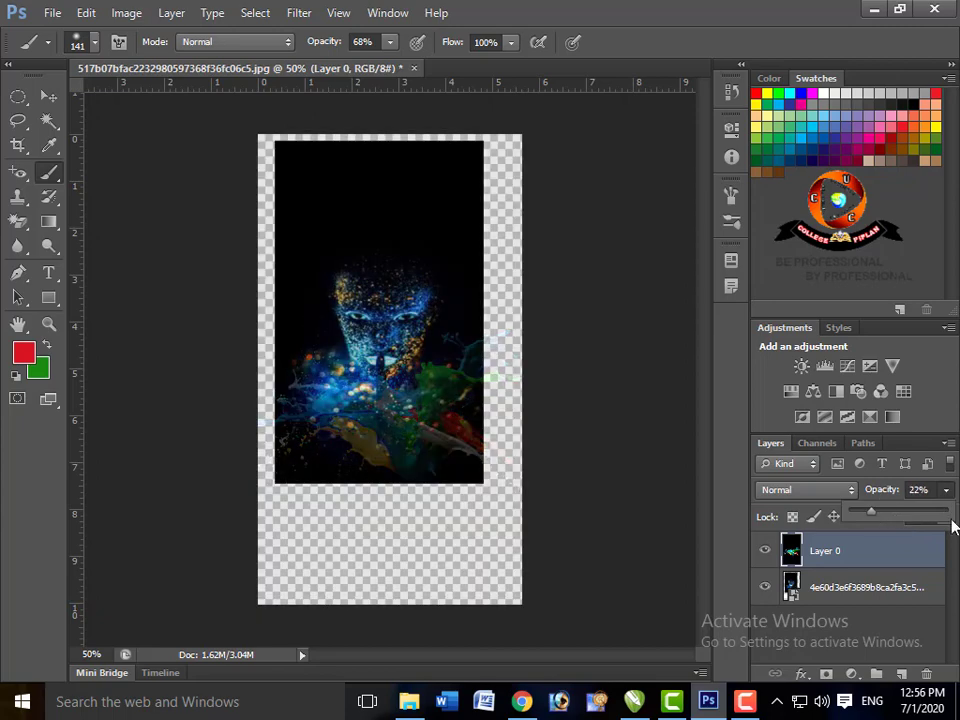
pyautogui.click(921, 514)
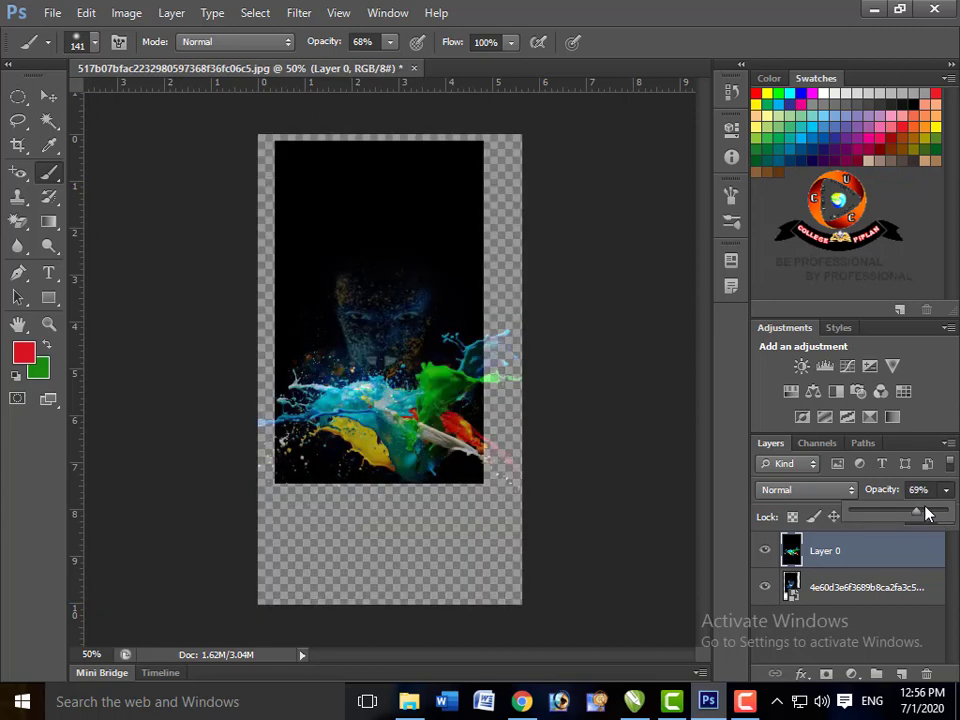
pyautogui.click(941, 517)
pyautogui.click(938, 518)
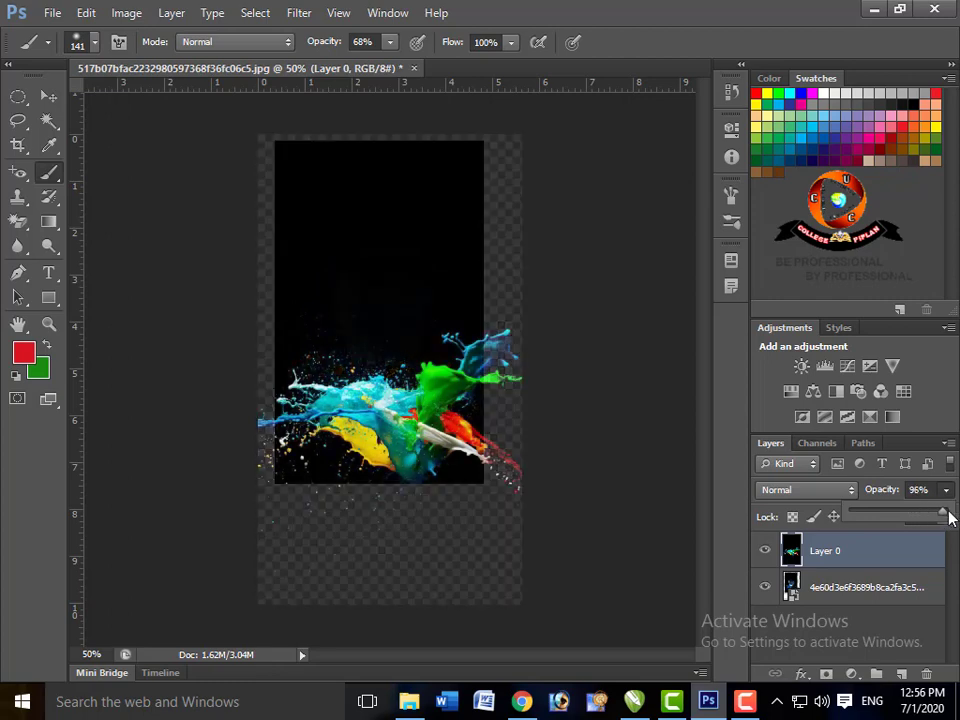
pyautogui.moveTo(948, 515); pyautogui.dragTo(956, 514)
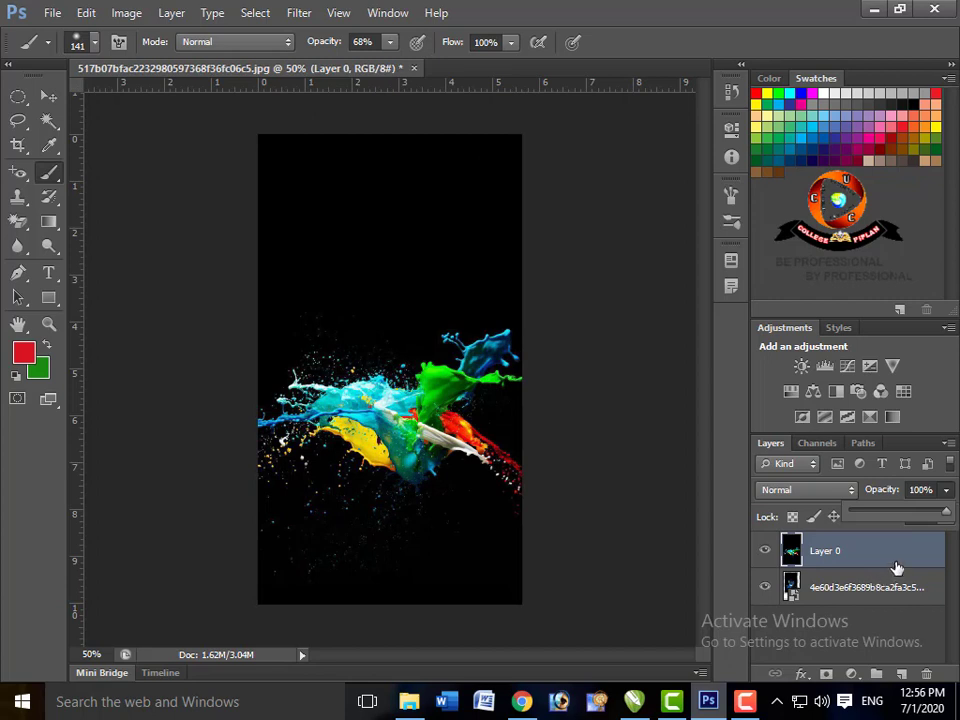
pyautogui.click(886, 579)
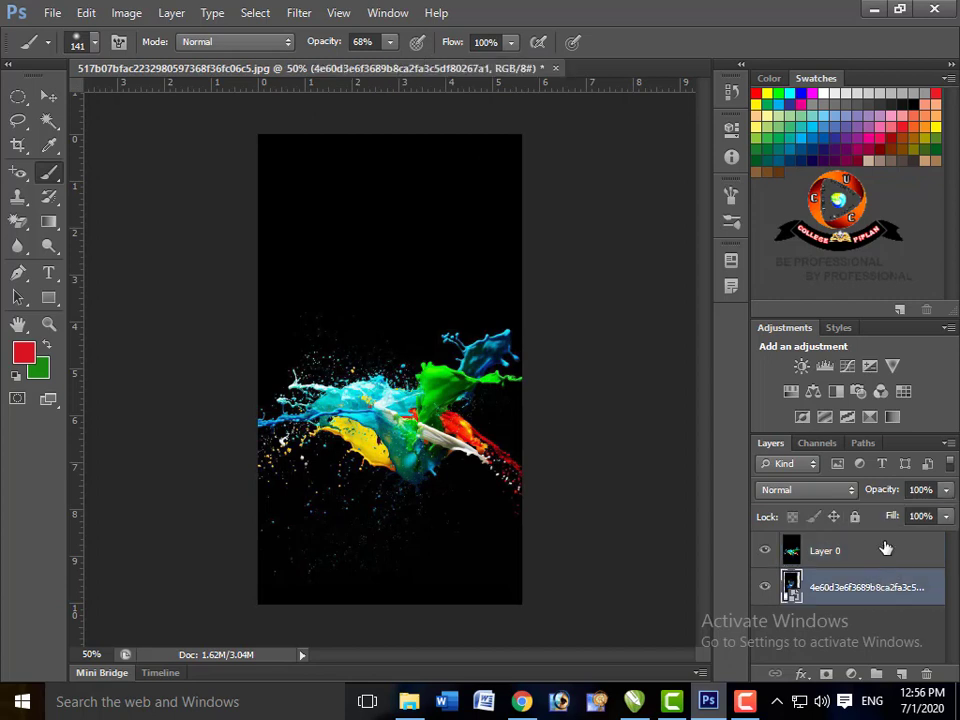
# Toggle Layer 0's visibility off and on, then drag the face layer back above it
pyautogui.click(886, 548)
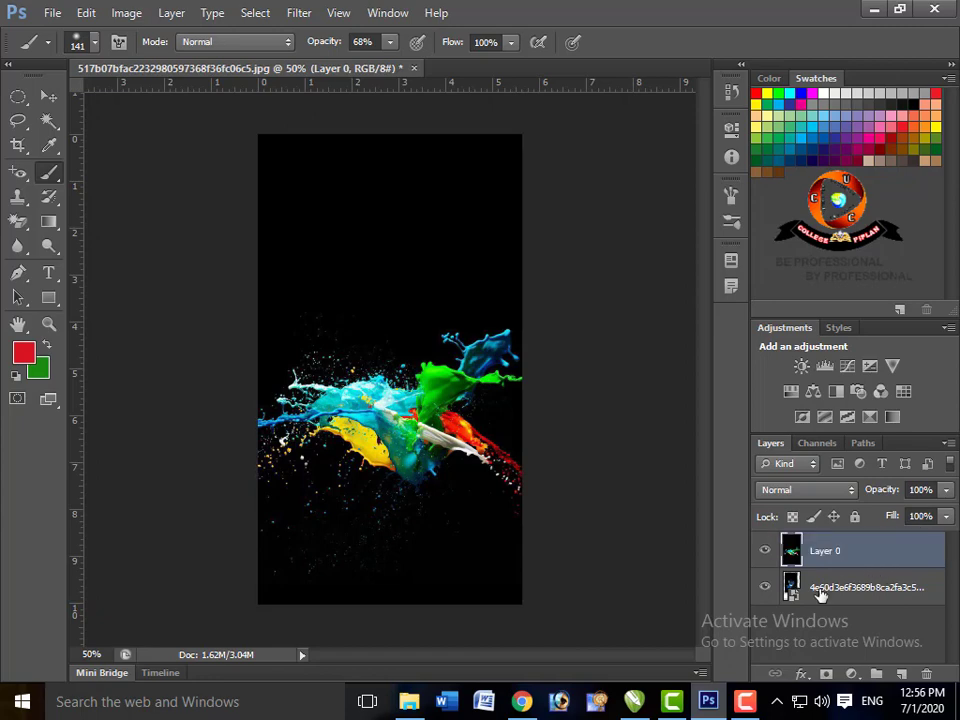
pyautogui.click(819, 594)
pyautogui.click(765, 550)
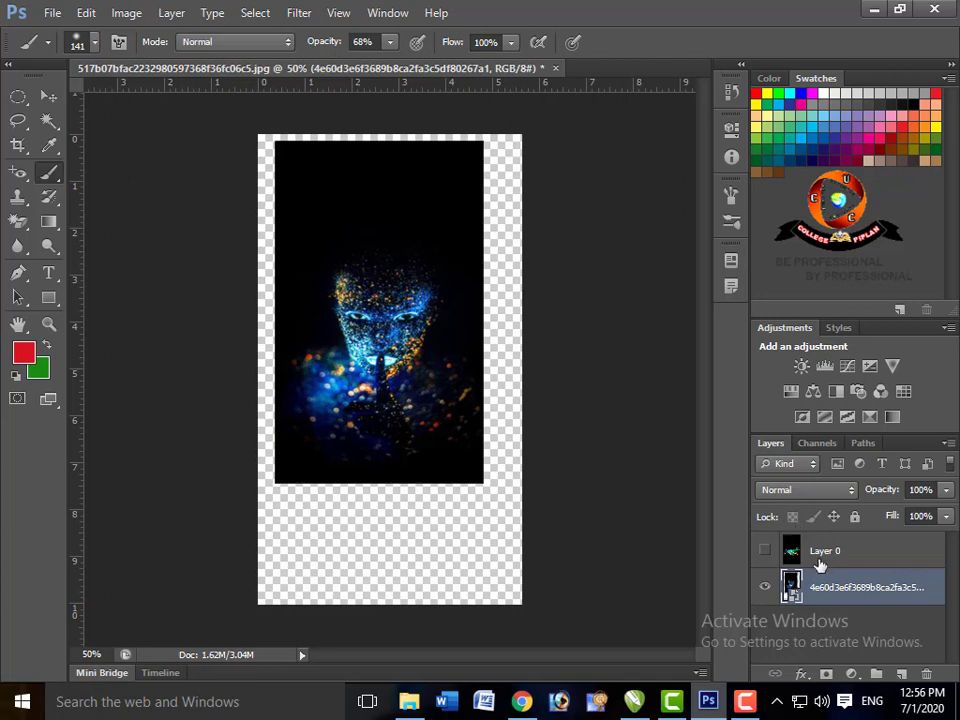
pyautogui.click(766, 553)
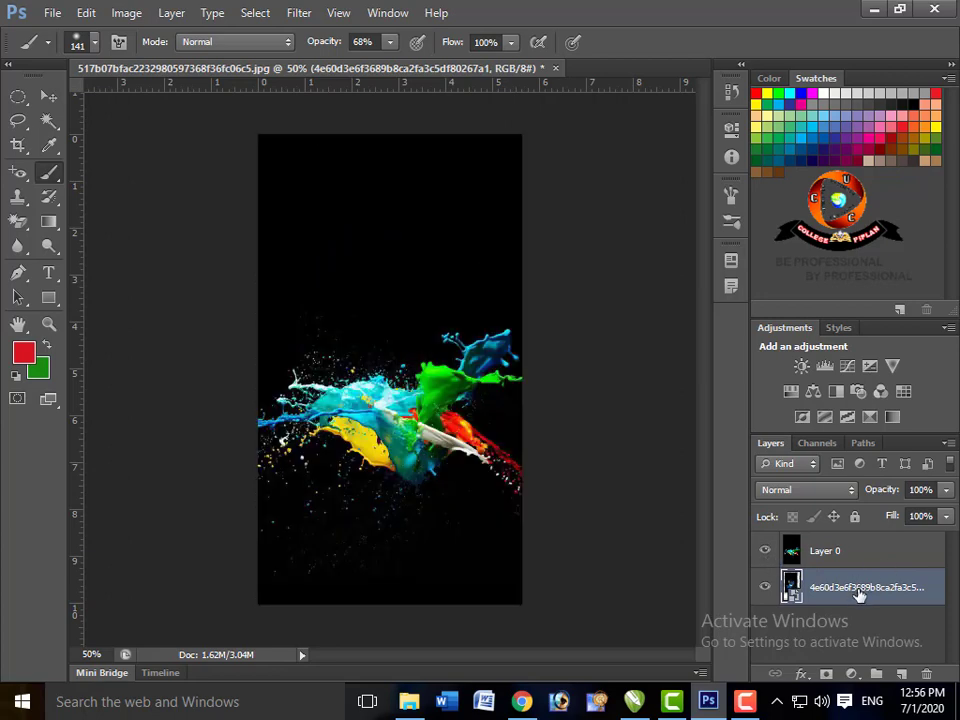
pyautogui.moveTo(851, 599); pyautogui.dragTo(847, 532)
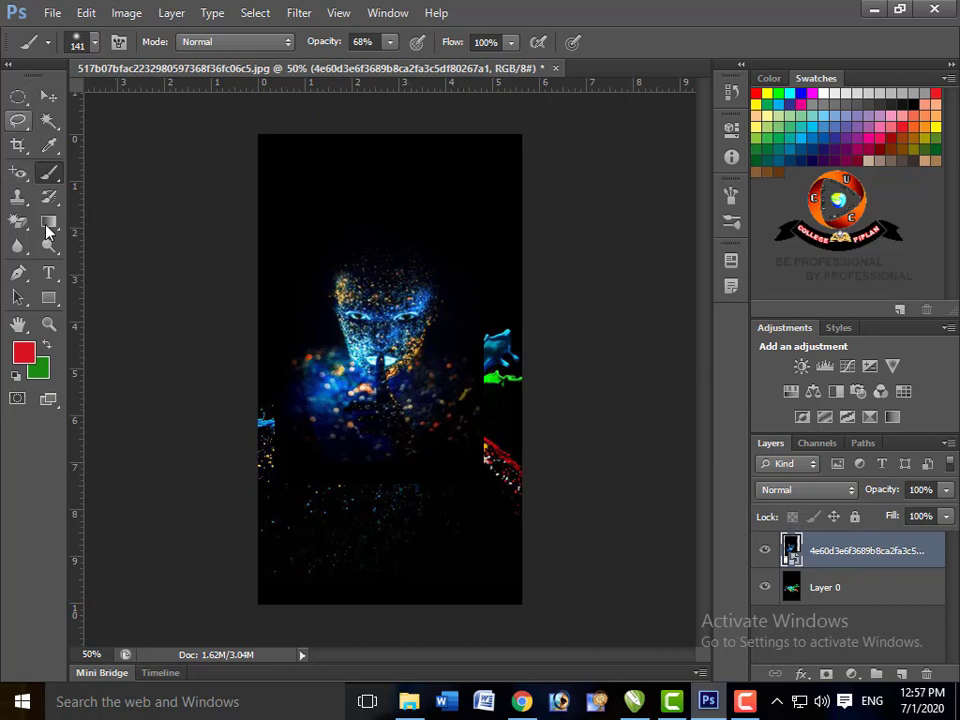
# Rasterize the face layer with the Brush tool and paint red strokes across it
pyautogui.rightClick(49, 172)
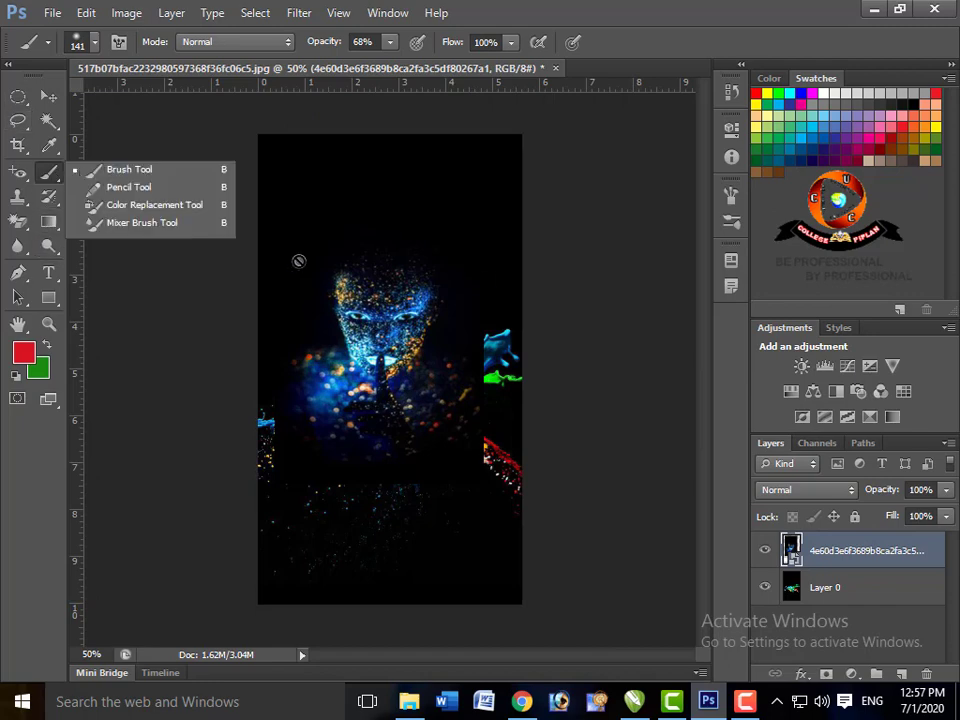
pyautogui.click(298, 261)
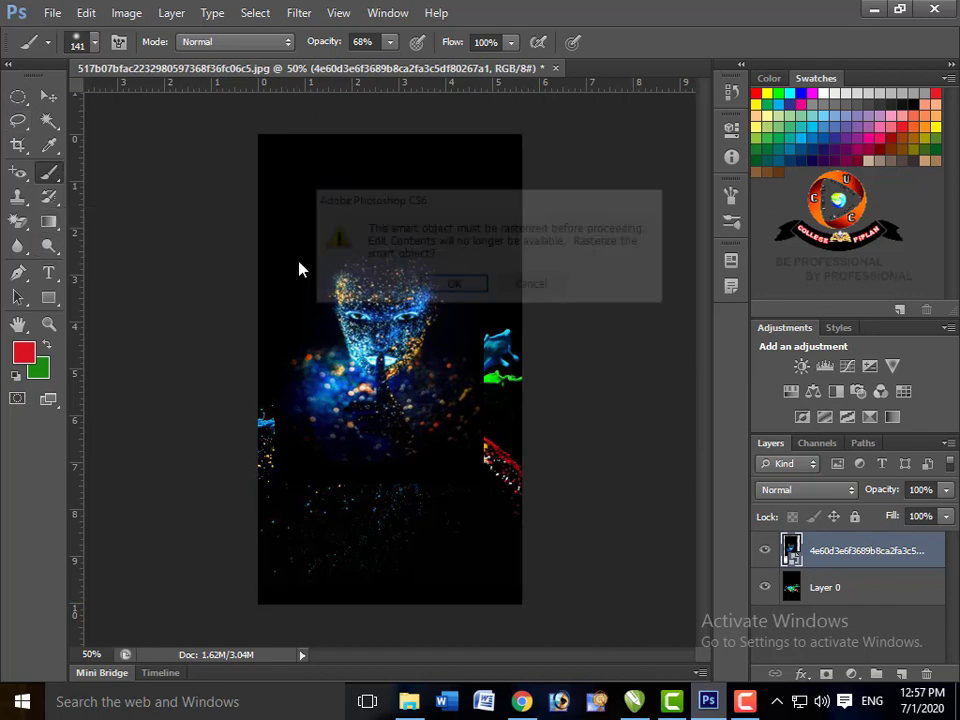
pyautogui.click(445, 287)
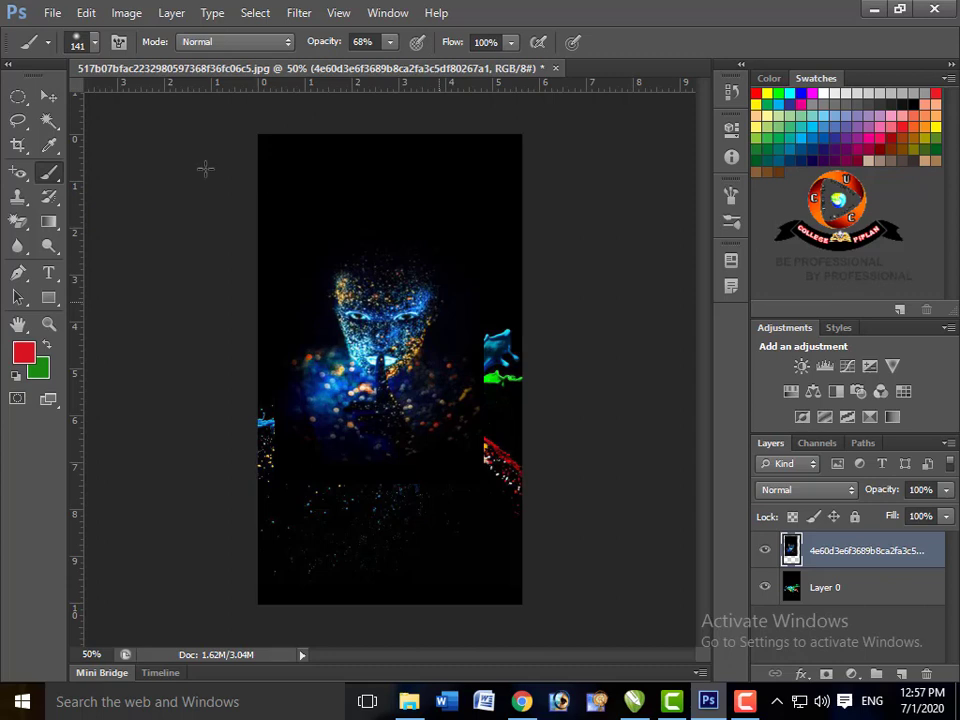
pyautogui.moveTo(205, 169)
pyautogui.mouseDown()
pyautogui.moveTo(497, 167)
pyautogui.moveTo(546, 371)
pyautogui.moveTo(308, 316)
pyautogui.mouseUp()
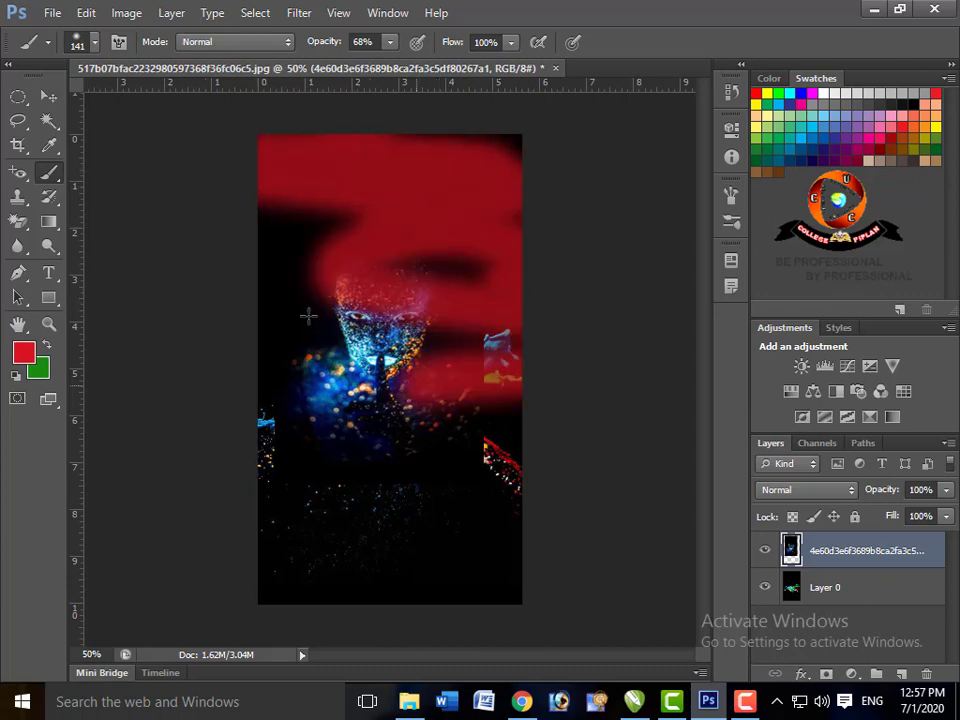
pyautogui.moveTo(236, 309)
pyautogui.mouseDown()
pyautogui.moveTo(470, 300)
pyautogui.moveTo(436, 481)
pyautogui.moveTo(270, 420)
pyautogui.moveTo(435, 606)
pyautogui.moveTo(223, 422)
pyautogui.moveTo(440, 433)
pyautogui.mouseUp()
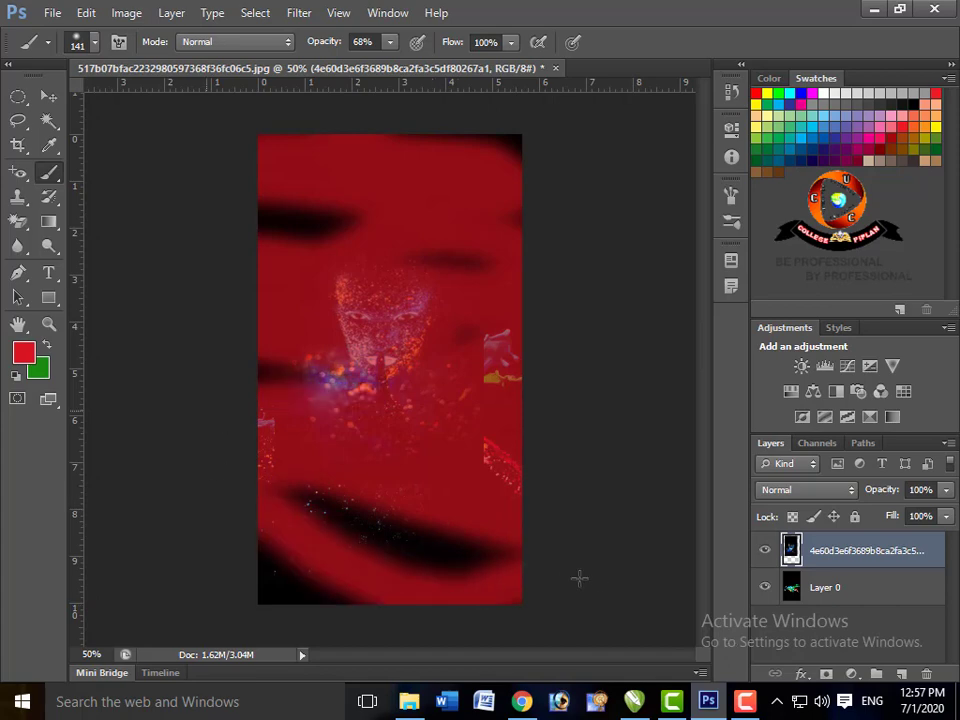
# Hide the paint-splash Layer 0 and undo the red strokes
pyautogui.click(766, 589)
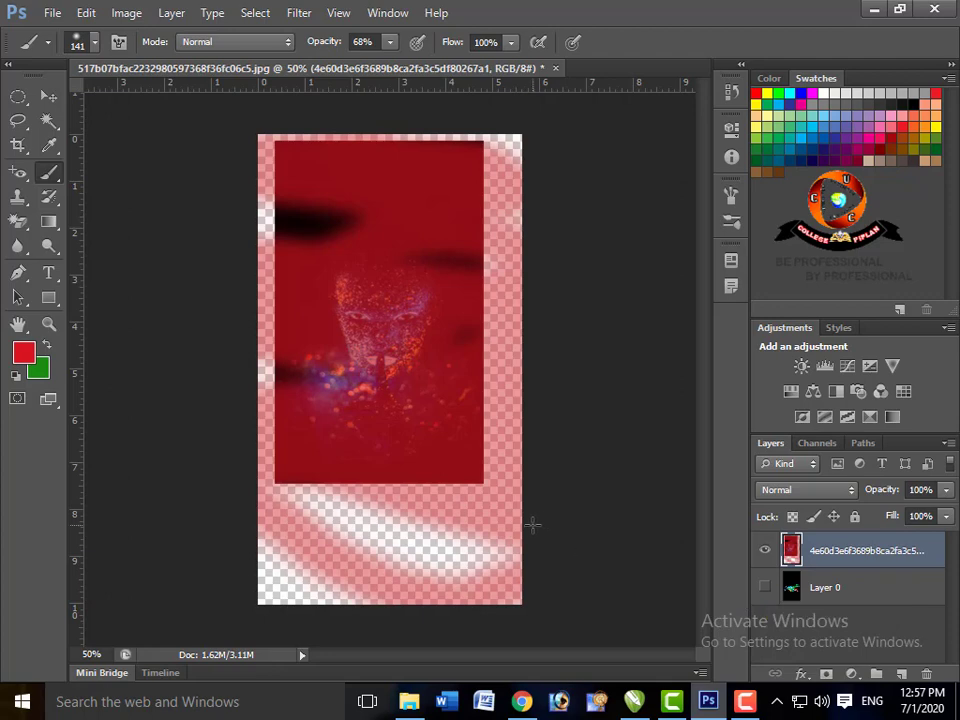
pyautogui.hotkey('ctrl', 'z')
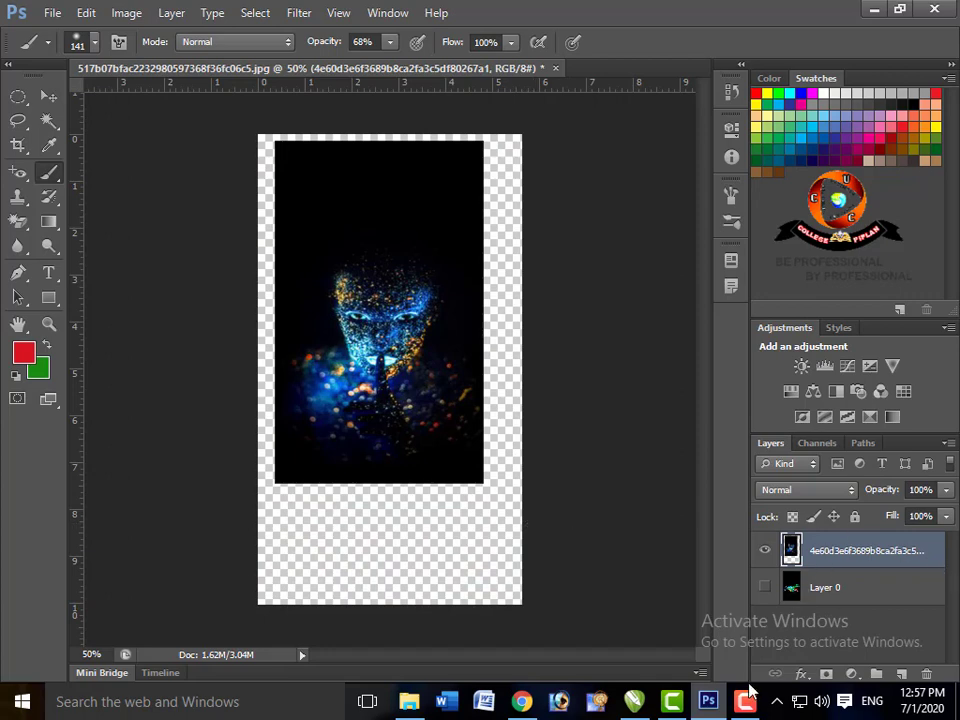
pyautogui.moveTo(745, 701)
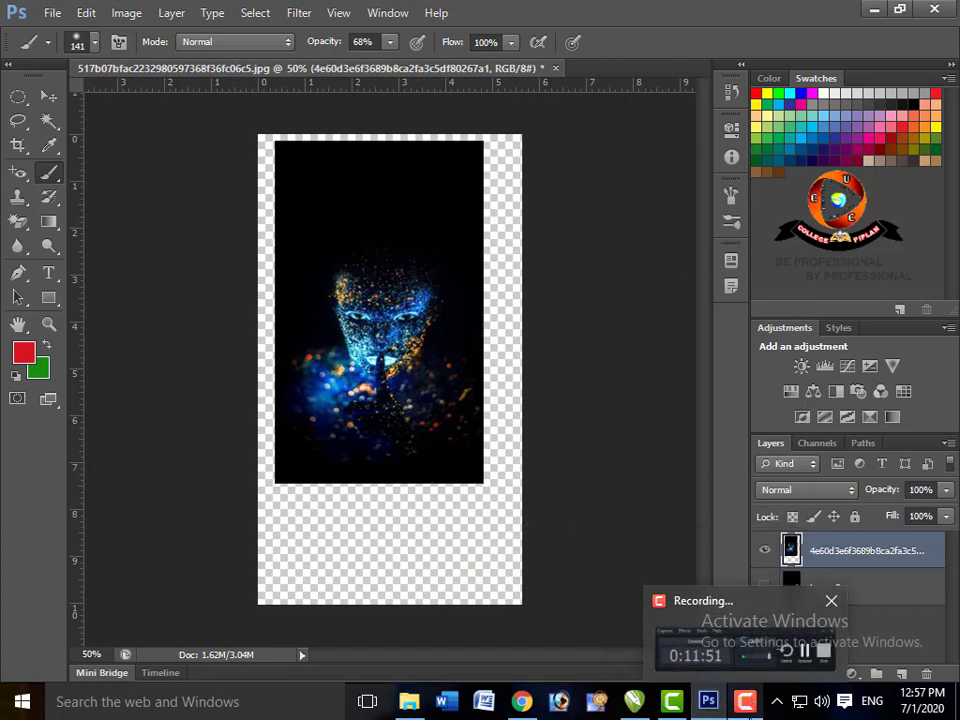
pyautogui.click(750, 716)
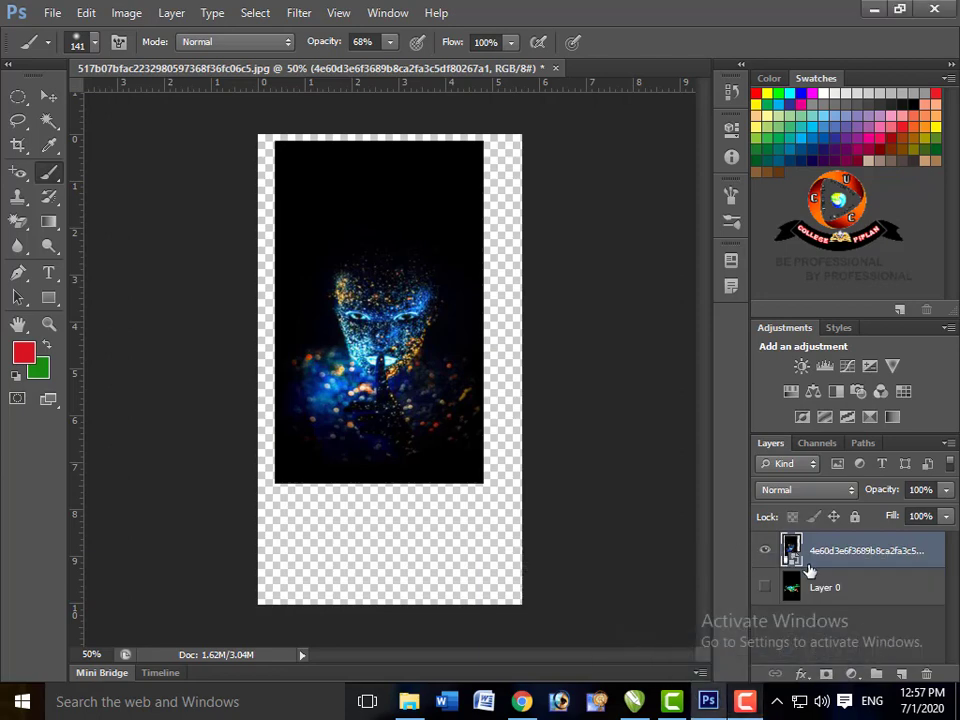
# Lock the face layer's transparent pixels, test red brush strokes over it, then undo them
pyautogui.click(499, 511)
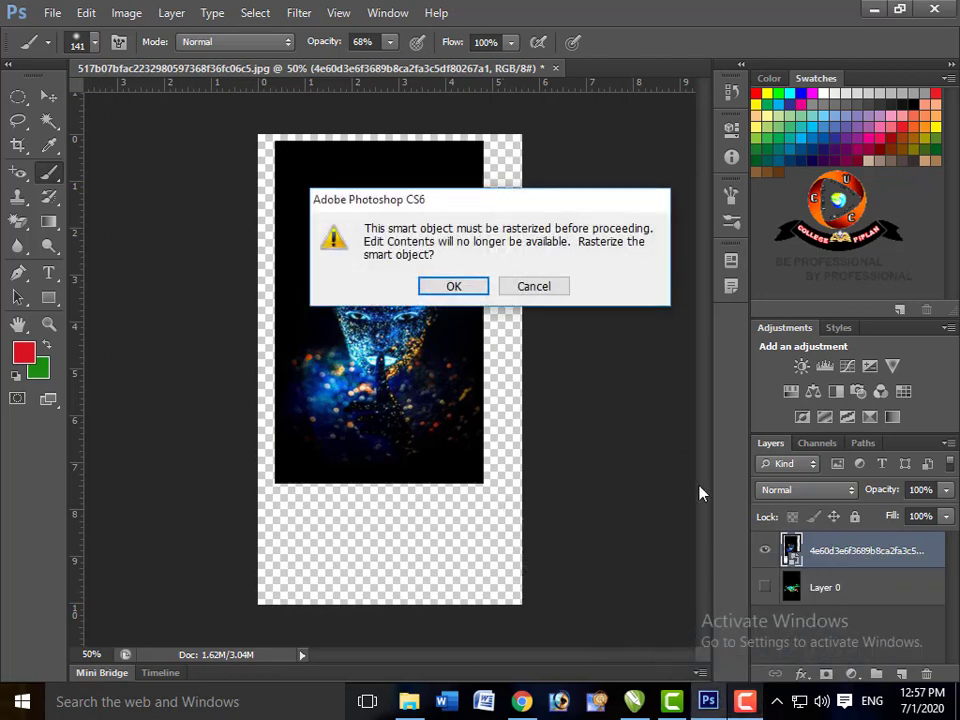
pyautogui.click(476, 287)
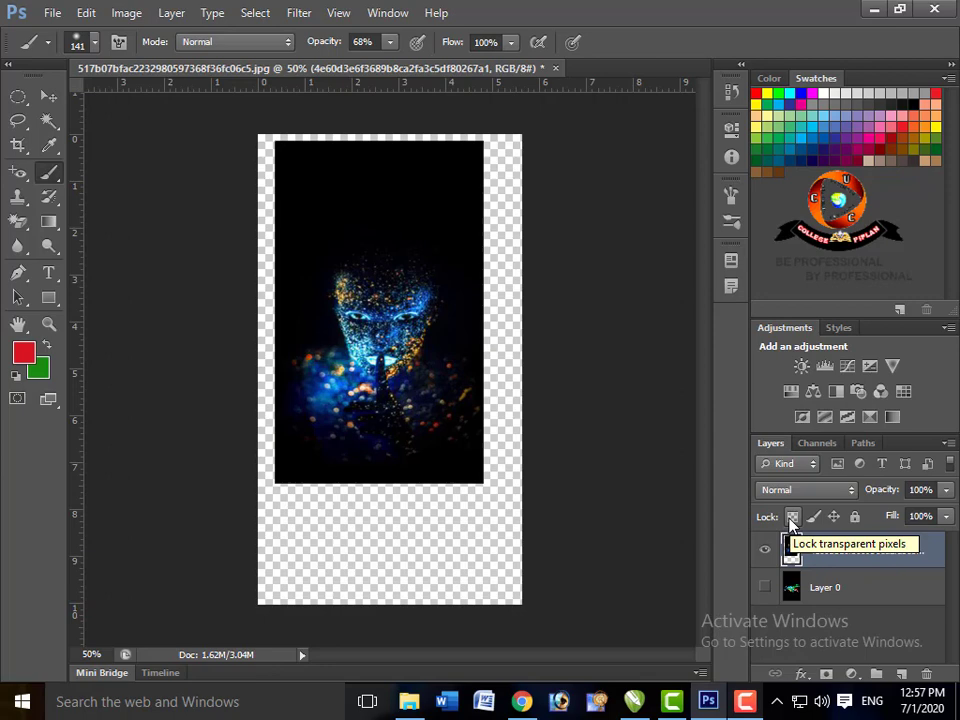
pyautogui.click(791, 517)
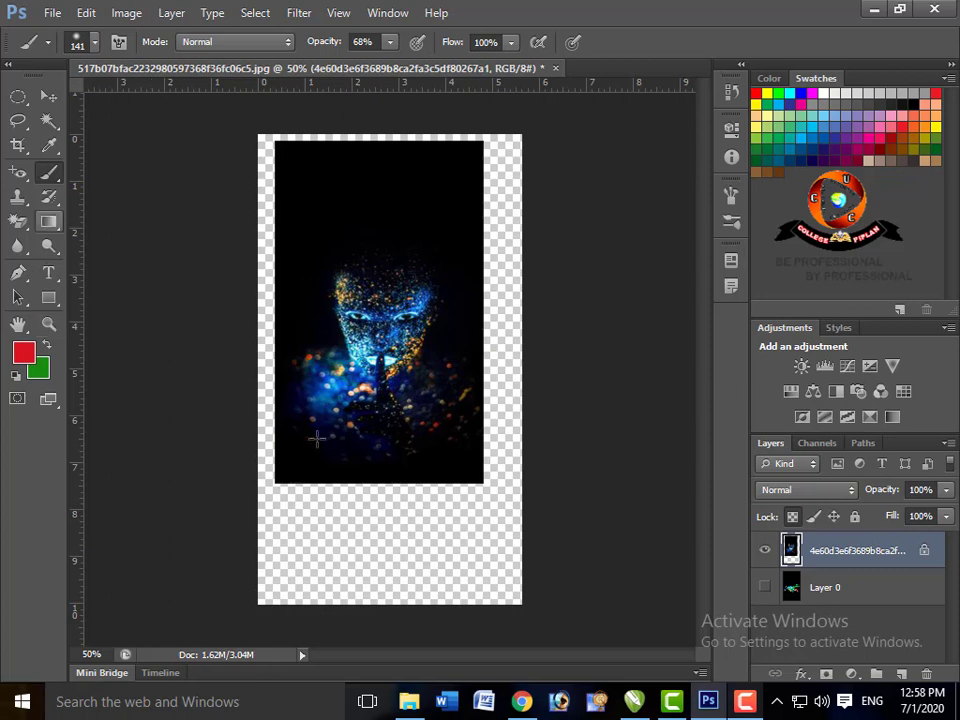
pyautogui.moveTo(280, 445); pyautogui.dragTo(480, 445)
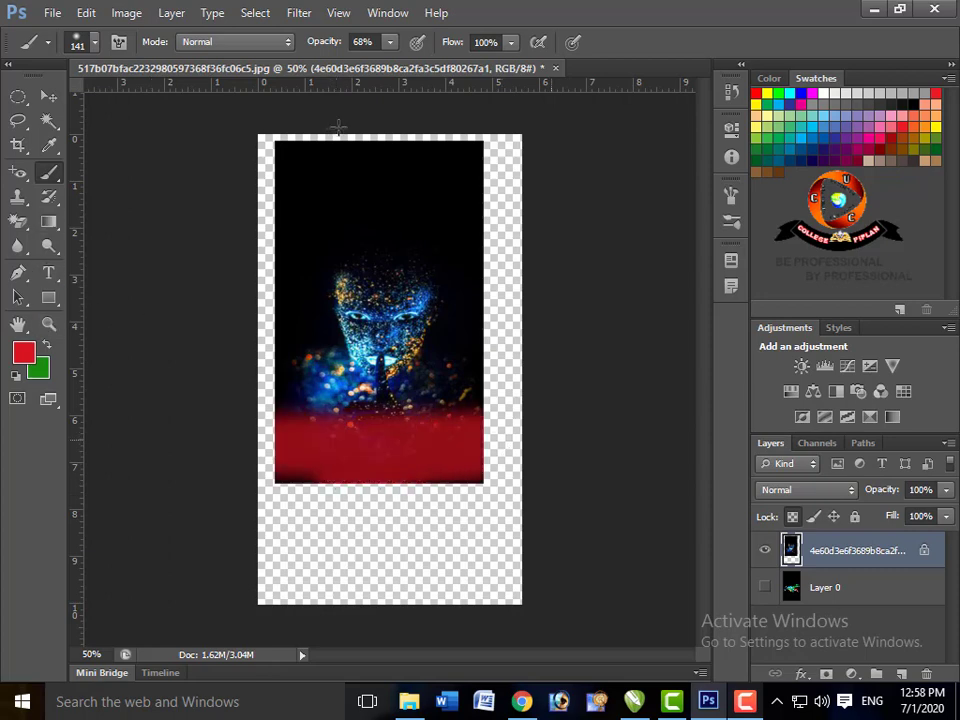
pyautogui.moveTo(340, 126)
pyautogui.mouseDown()
pyautogui.moveTo(315, 101)
pyautogui.moveTo(291, 280)
pyautogui.mouseUp()
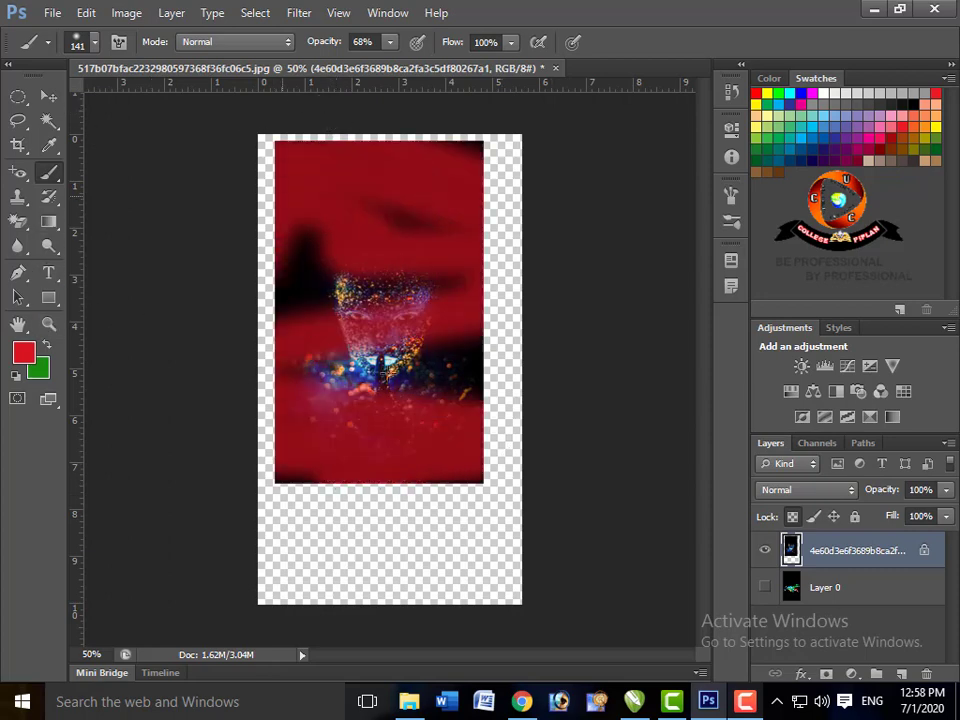
pyautogui.moveTo(388, 370); pyautogui.dragTo(299, 256)
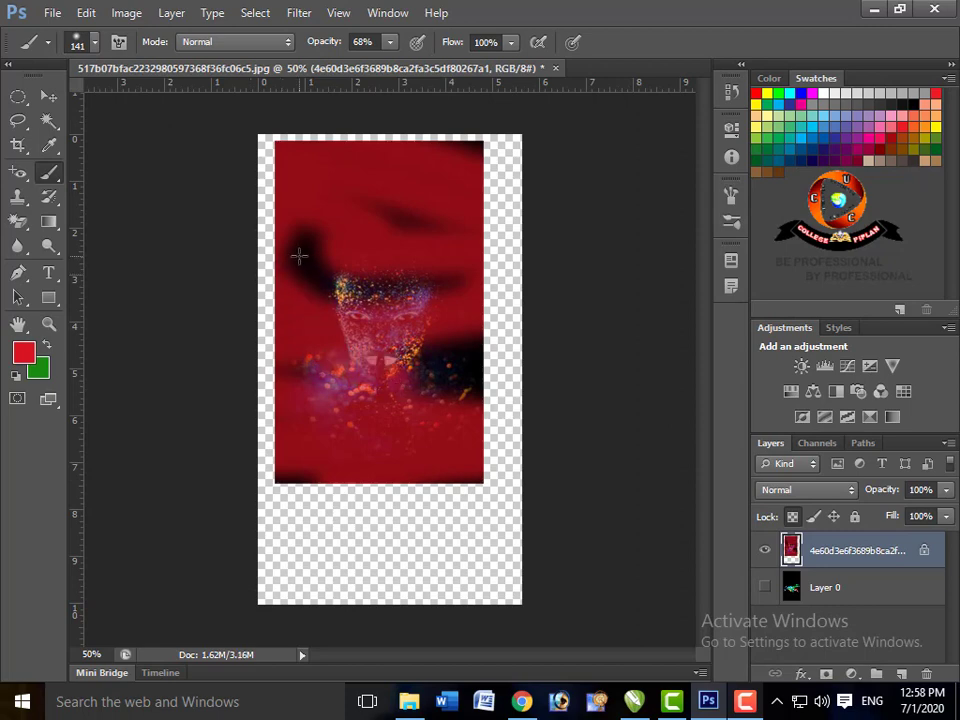
pyautogui.press('F12')
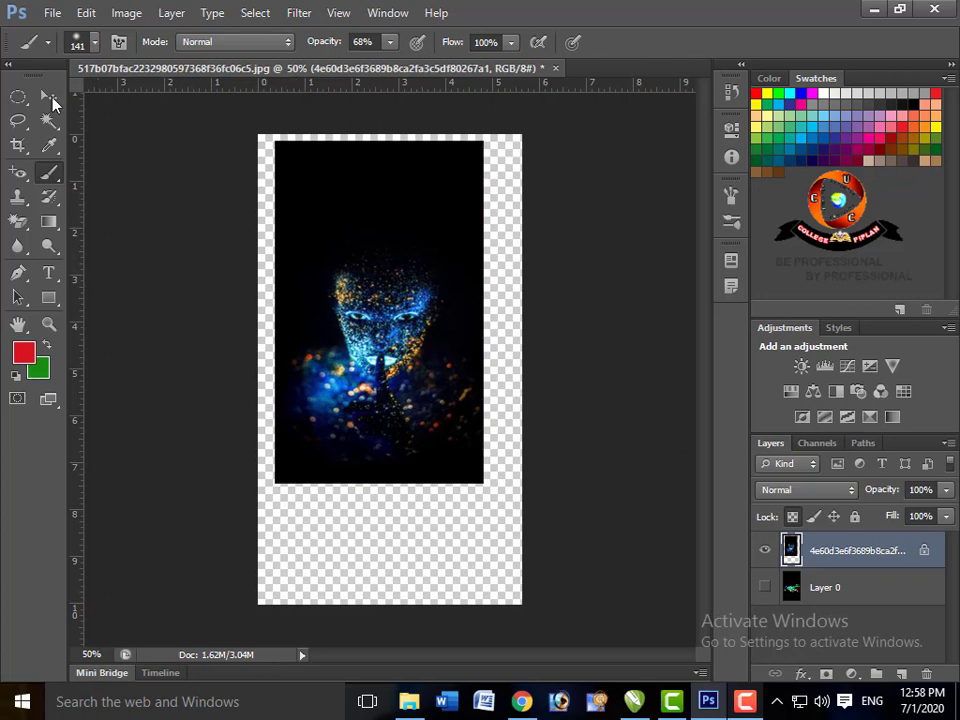
# Move the face image down-right and Free Transform it taller to fill the canvas
pyautogui.click(50, 98)
pyautogui.moveTo(394, 147)
pyautogui.mouseDown()
pyautogui.moveTo(445, 257)
pyautogui.moveTo(407, 225)
pyautogui.mouseUp()
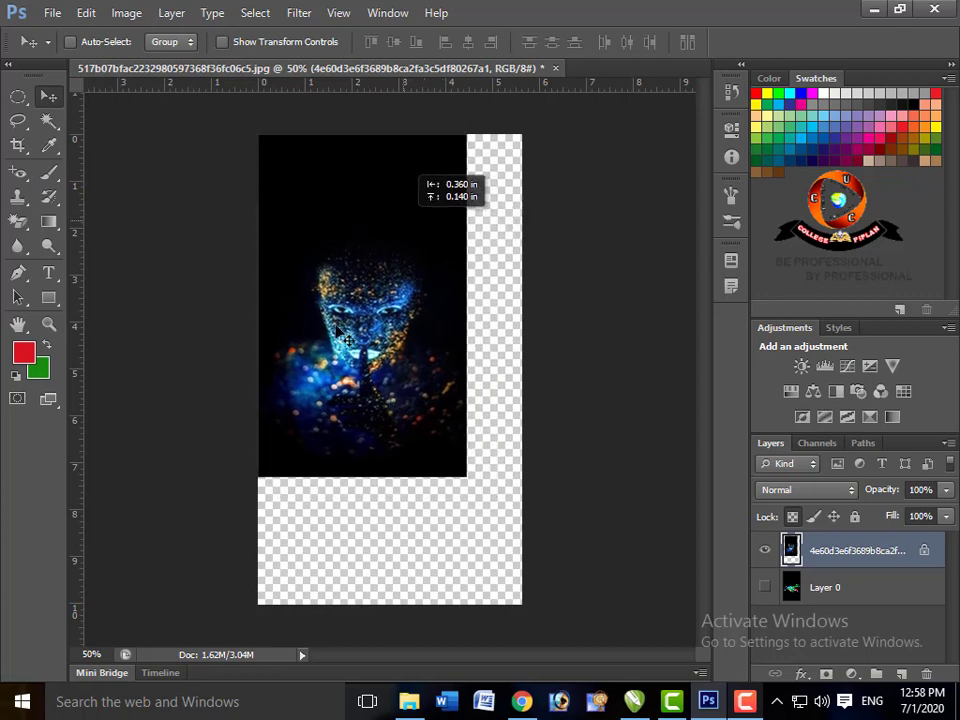
pyautogui.moveTo(336, 325); pyautogui.dragTo(335, 323)
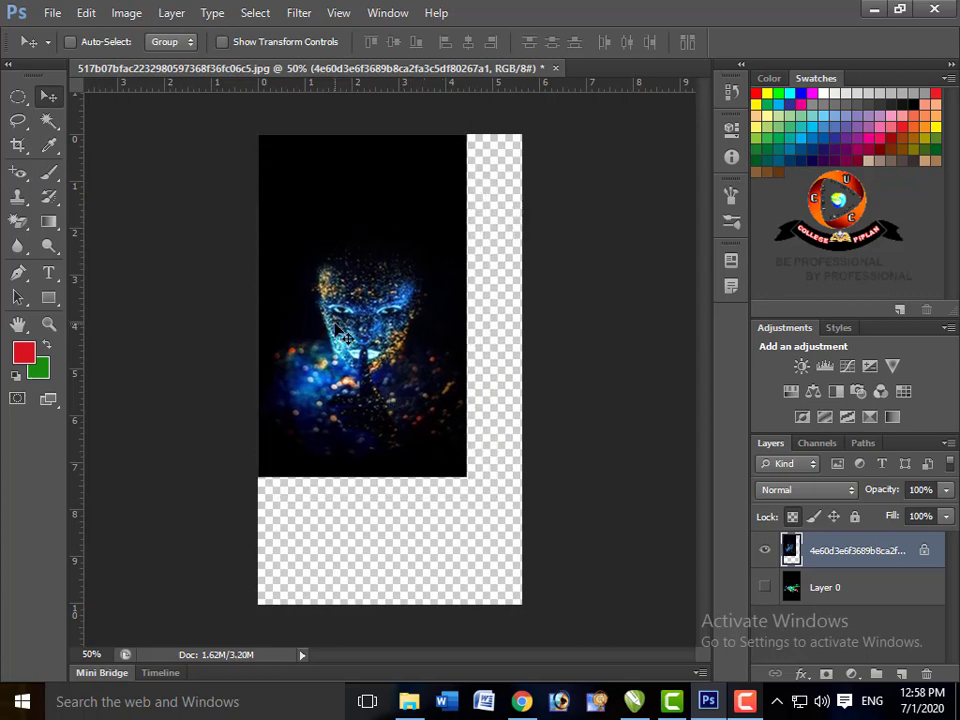
pyautogui.hotkey('ctrl', 't')
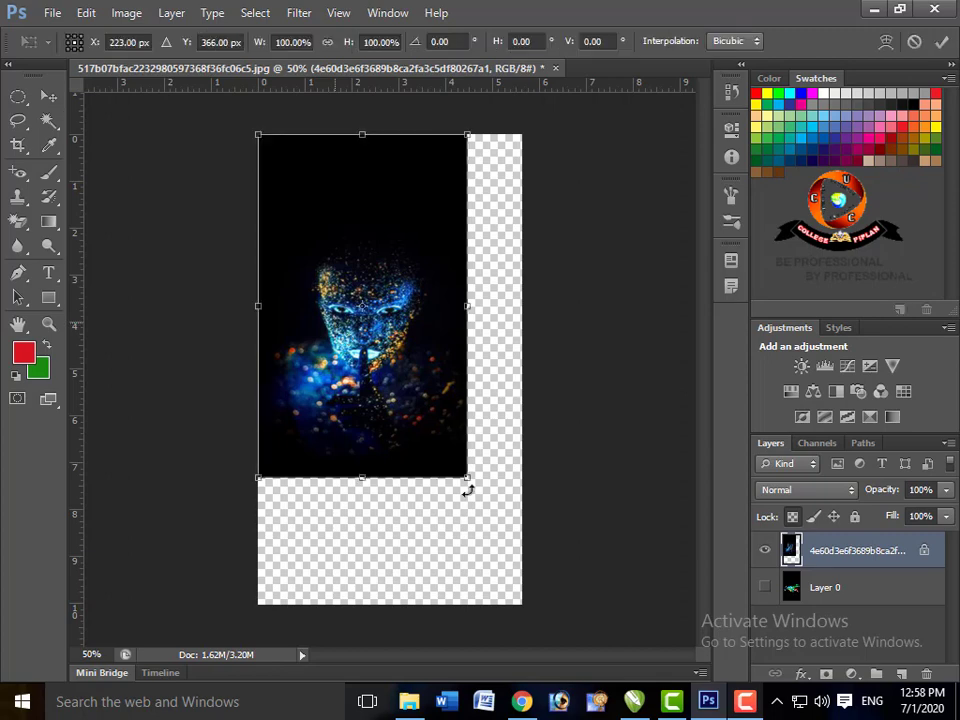
pyautogui.moveTo(467, 478)
pyautogui.mouseDown()
pyautogui.moveTo(482, 536)
pyautogui.moveTo(538, 630)
pyautogui.moveTo(513, 604)
pyautogui.moveTo(522, 604)
pyautogui.mouseUp()
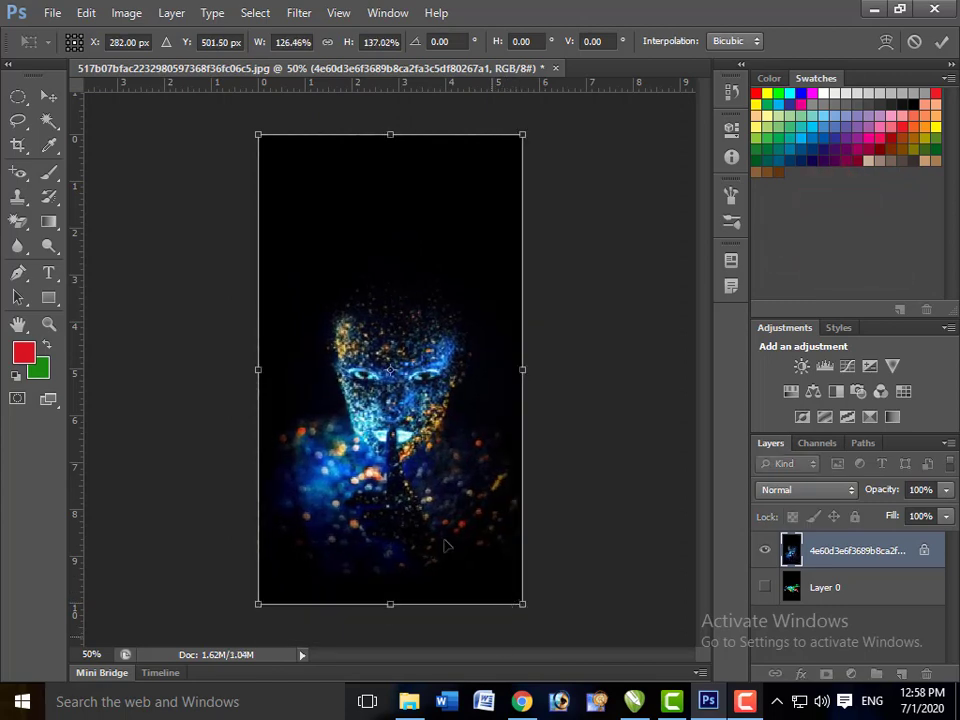
pyautogui.press('Return')
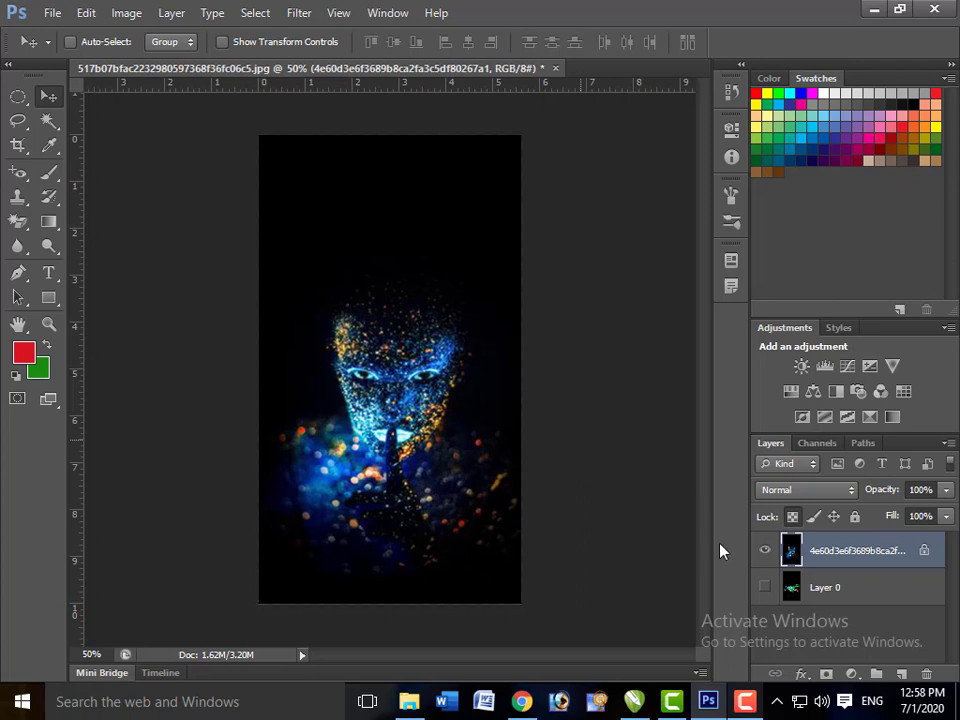
# Lock the face layer's image pixels and confirm the Brush is refused with a warning
pyautogui.click(815, 516)
pyautogui.click(49, 171)
pyautogui.click(403, 271)
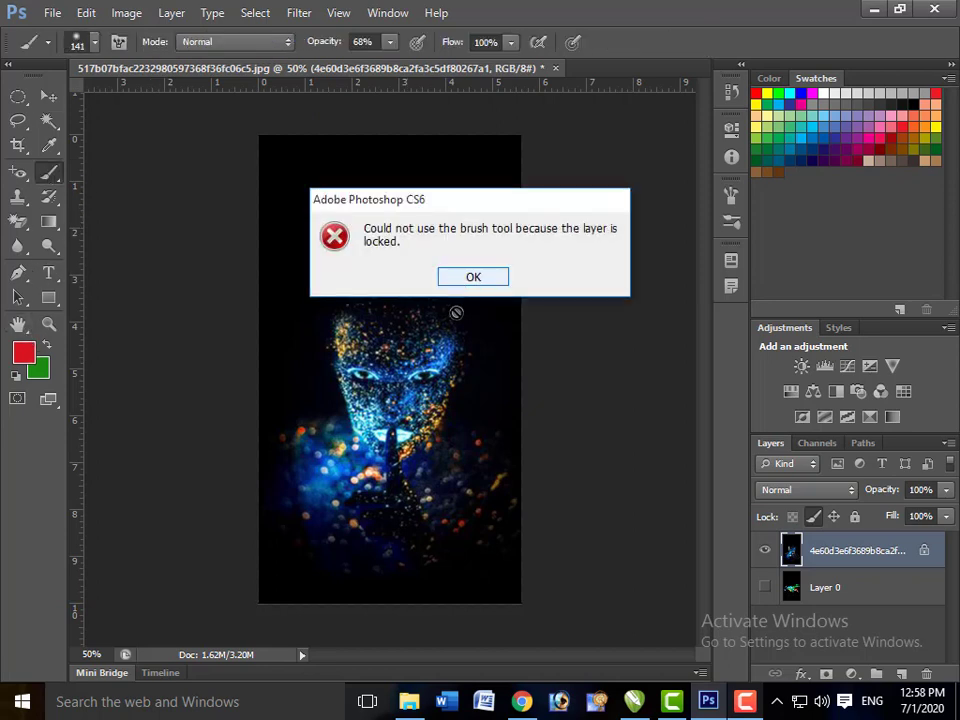
pyautogui.press('Return')
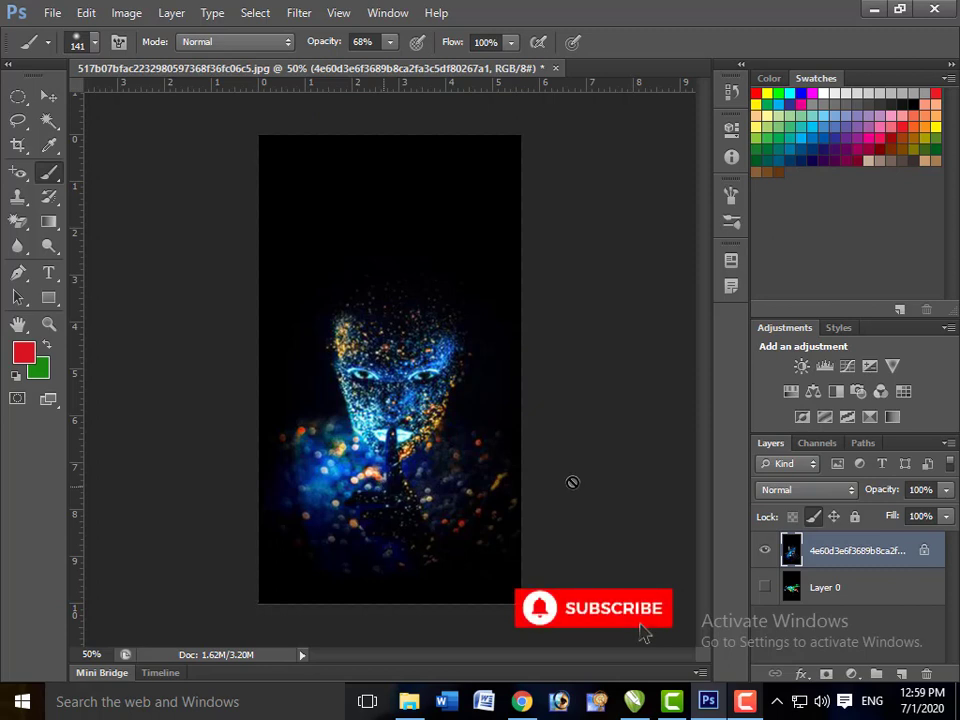
# Remove the face layer's lock and scale the face down toward the bottom-left
pyautogui.click(812, 518)
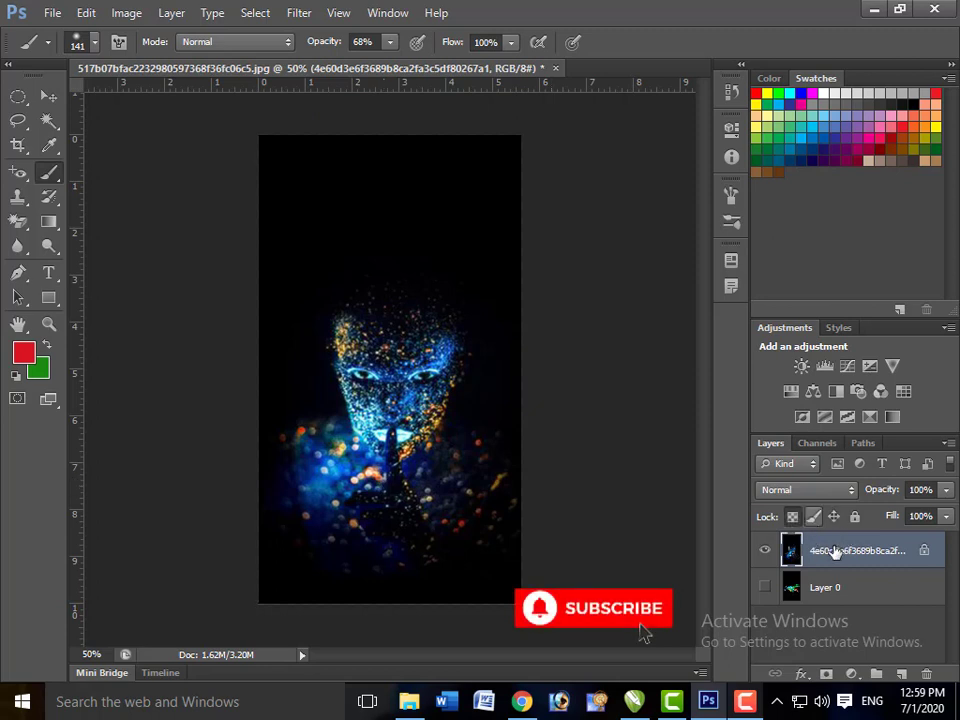
pyautogui.click(792, 517)
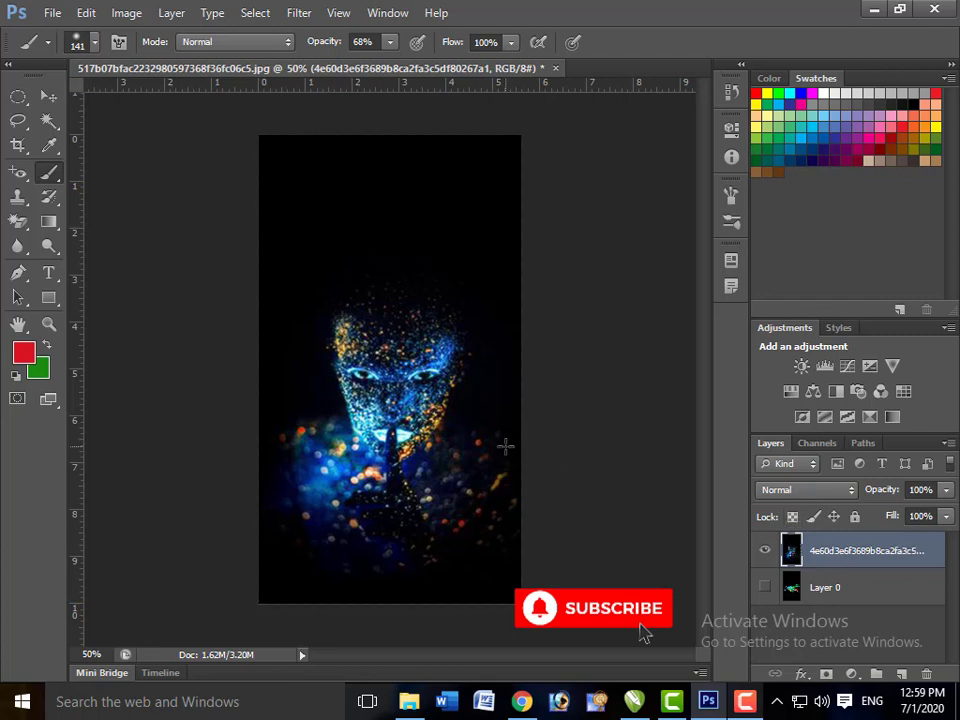
pyautogui.hotkey('ctrl', 't')
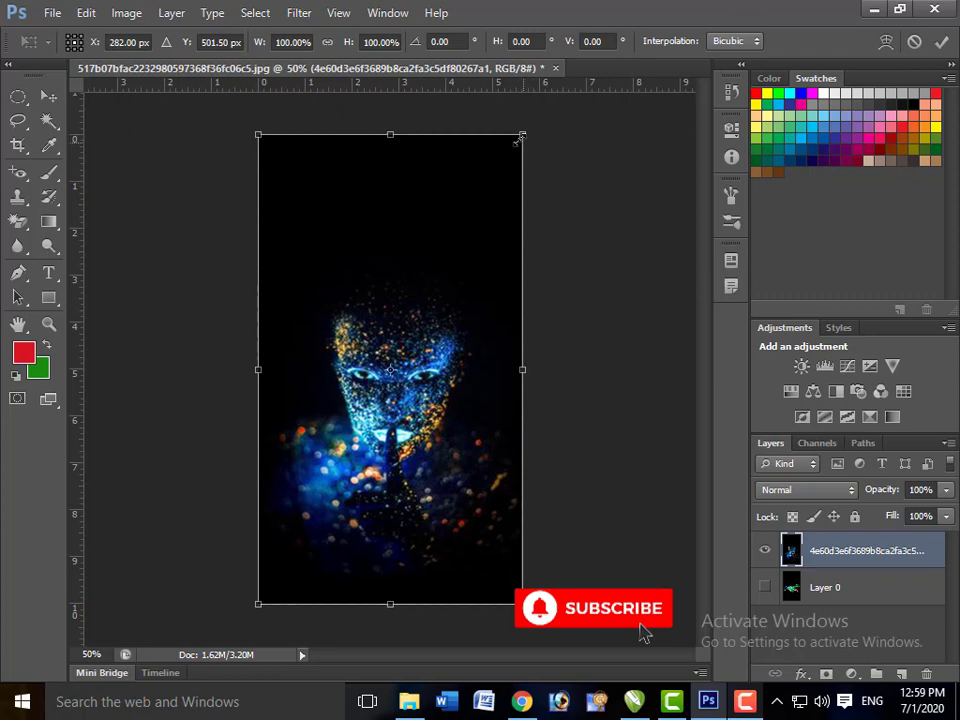
pyautogui.moveTo(522, 134); pyautogui.dragTo(433, 325)
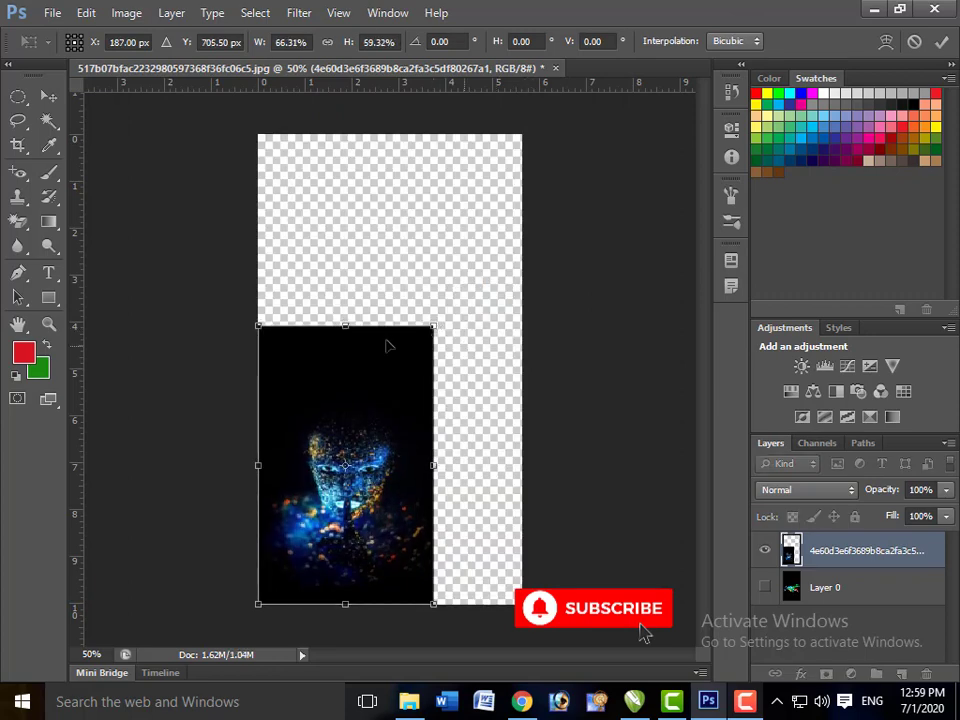
# Rotate the face about 35 degrees, apply the transform, and move it up and right
pyautogui.rightClick(388, 343)
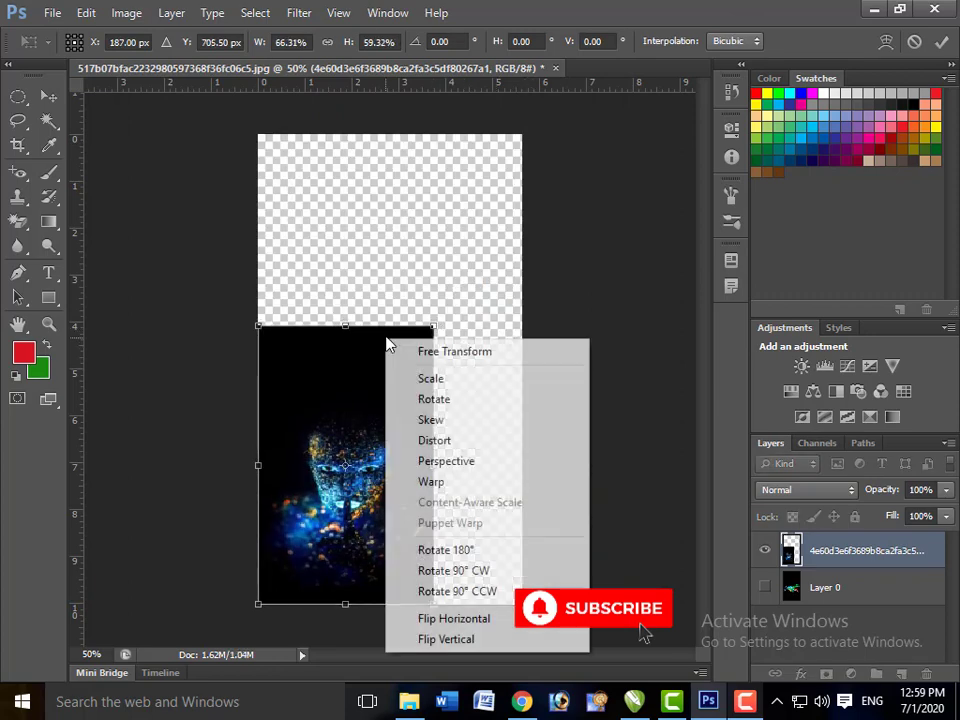
pyautogui.click(434, 382)
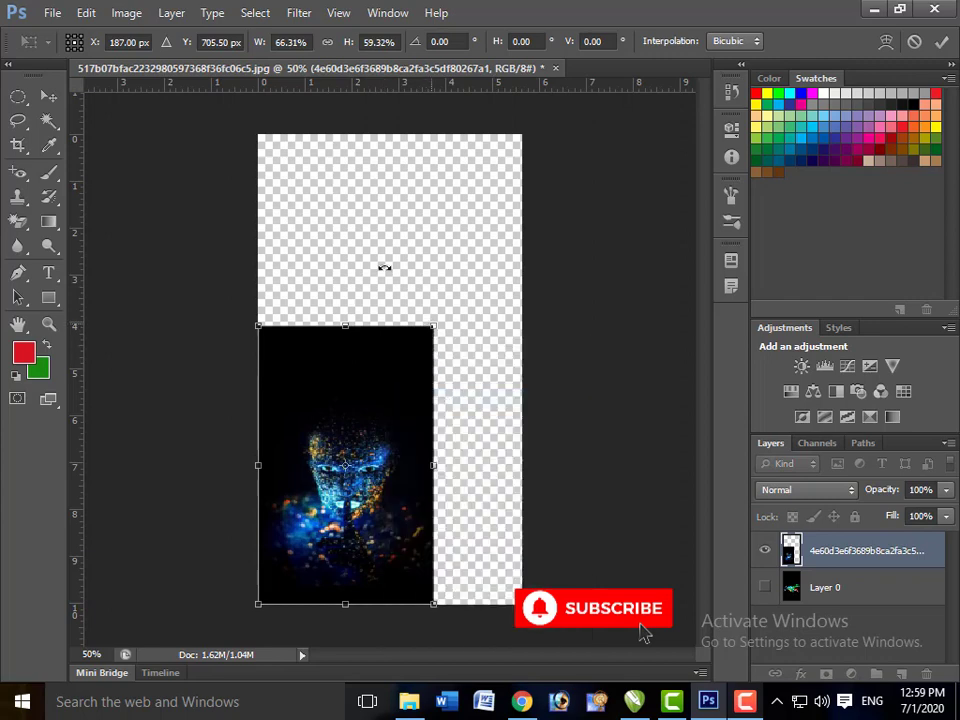
pyautogui.moveTo(329, 248); pyautogui.dragTo(300, 246)
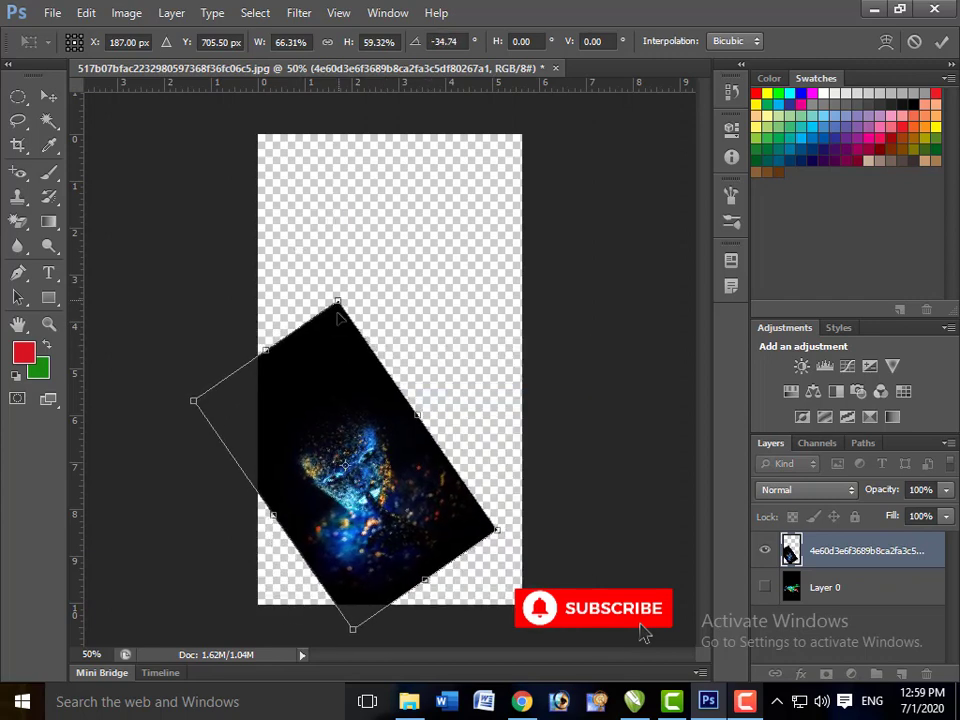
pyautogui.press('Return')
pyautogui.press('b')
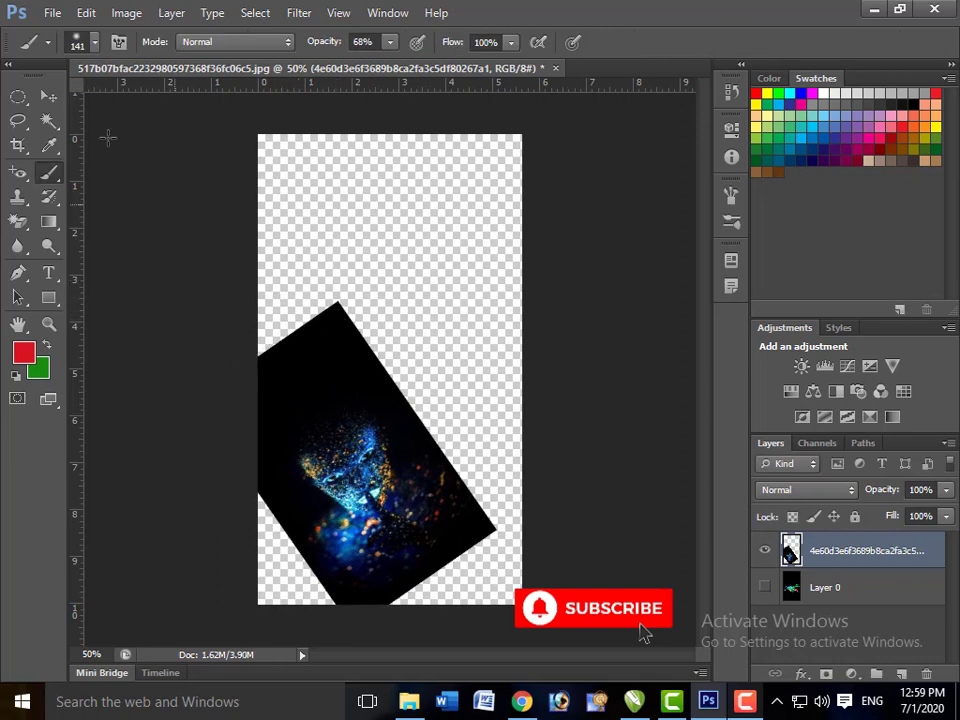
pyautogui.click(48, 95)
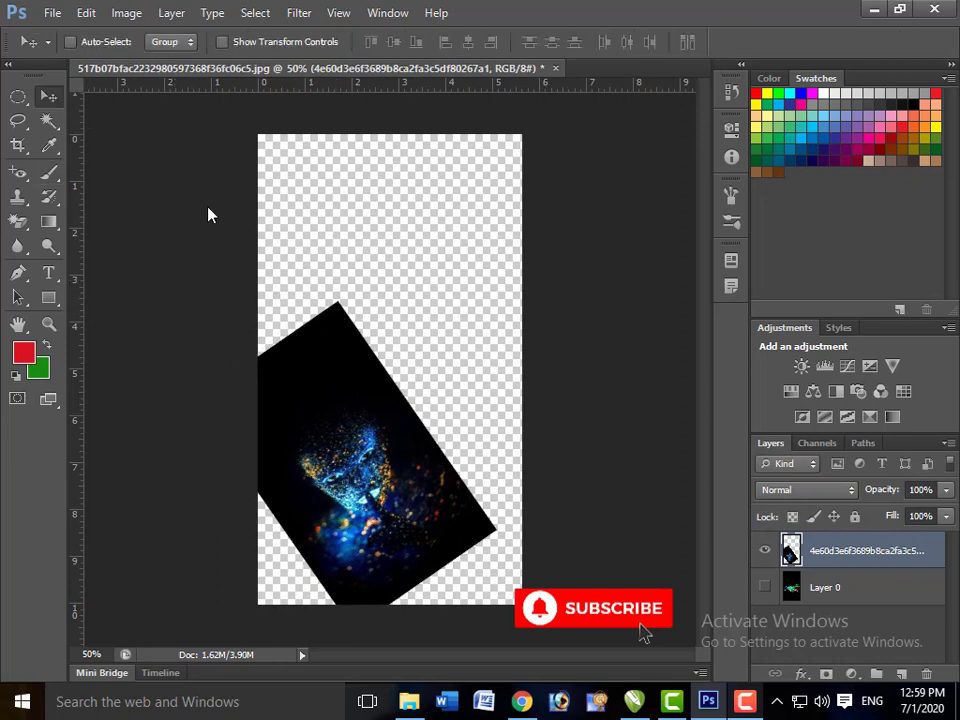
pyautogui.moveTo(417, 415)
pyautogui.mouseDown()
pyautogui.moveTo(469, 308)
pyautogui.moveTo(470, 277)
pyautogui.mouseUp()
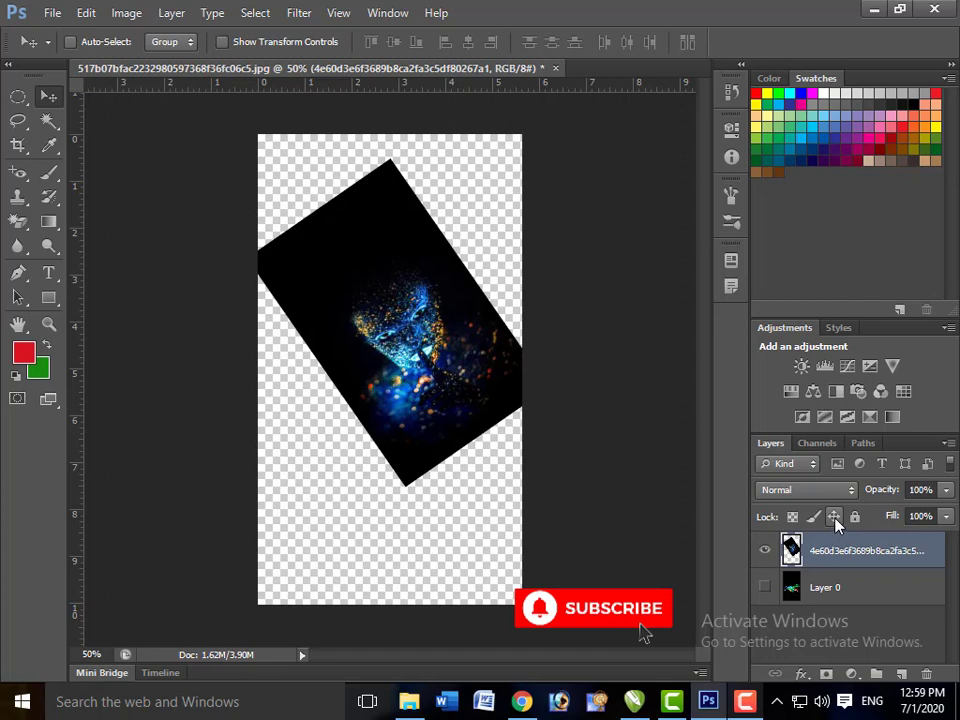
# Lock the face layer's position and confirm a move attempt is refused
pyautogui.click(834, 517)
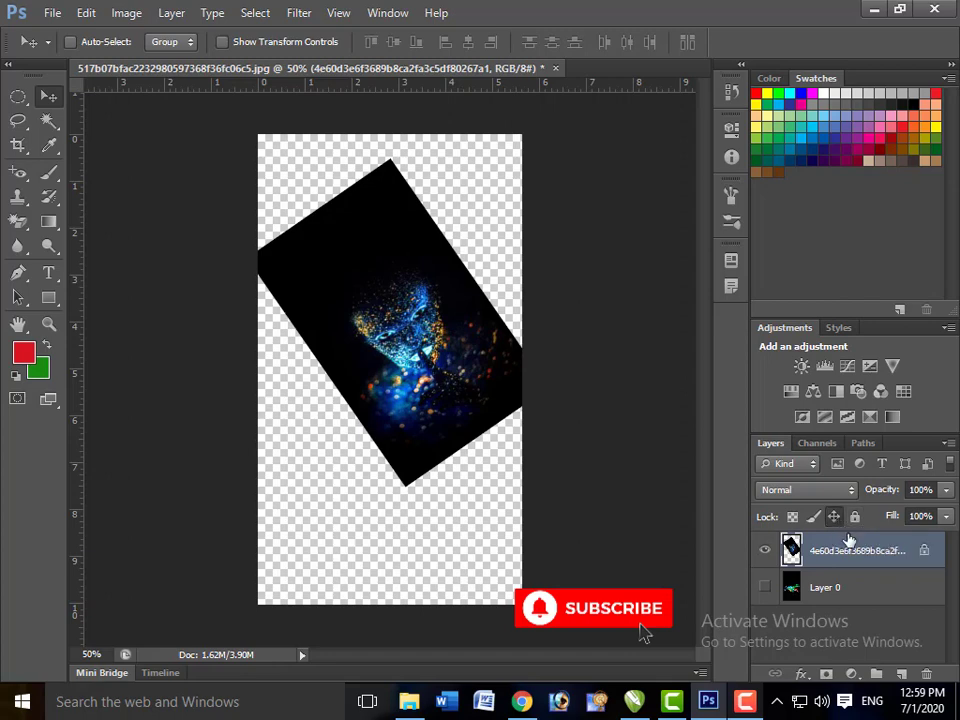
pyautogui.click(450, 309)
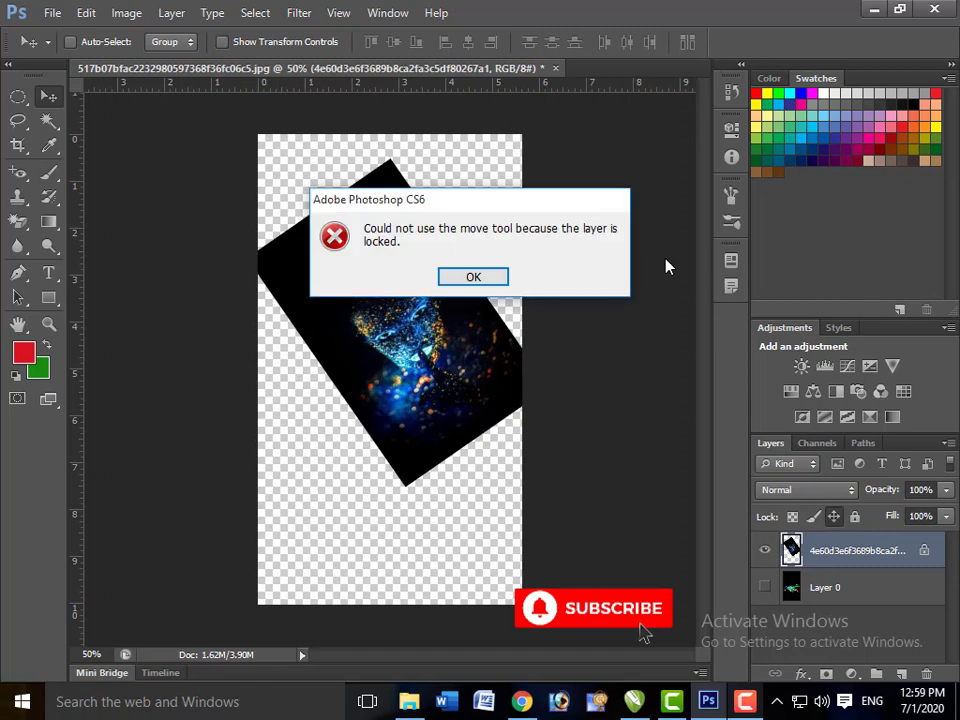
pyautogui.click(473, 281)
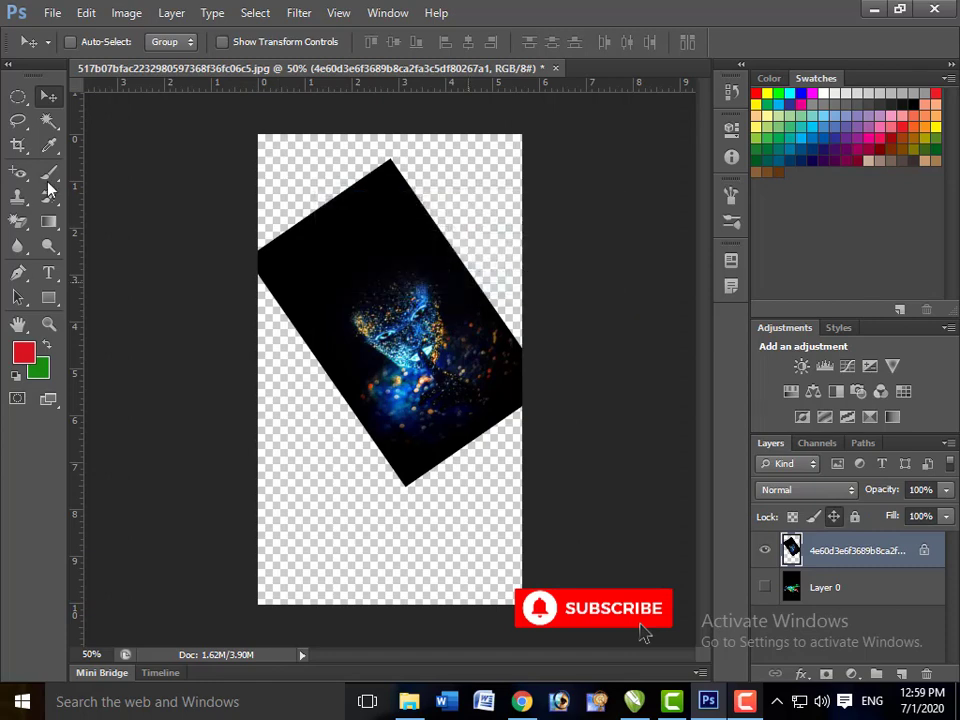
# Paint test red strokes with the regular Brush, then undo them
pyautogui.click(49, 172)
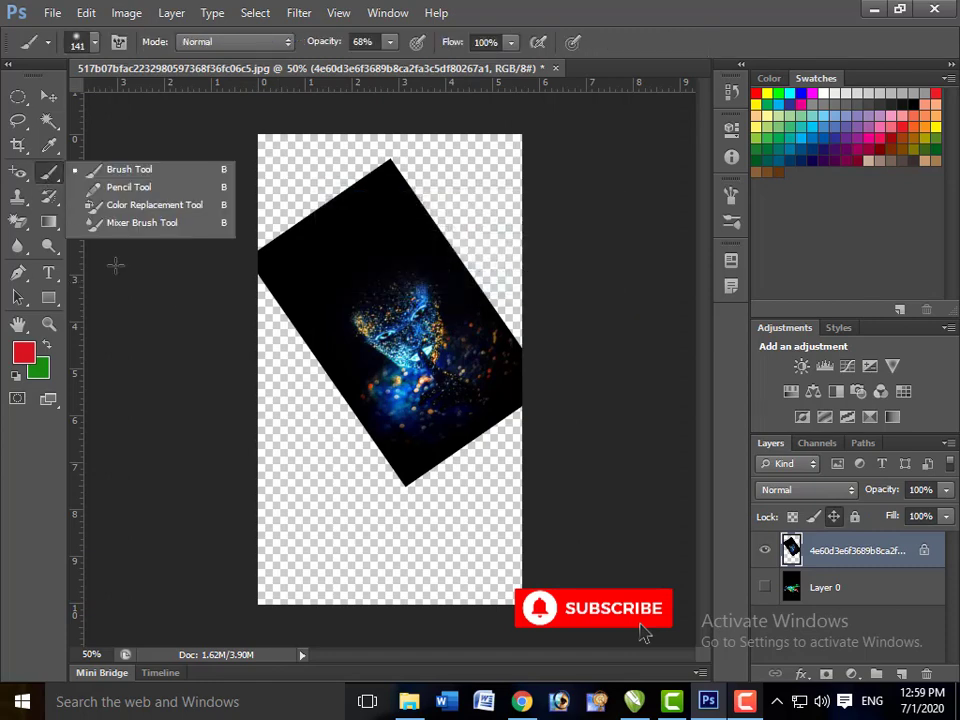
pyautogui.click(95, 170)
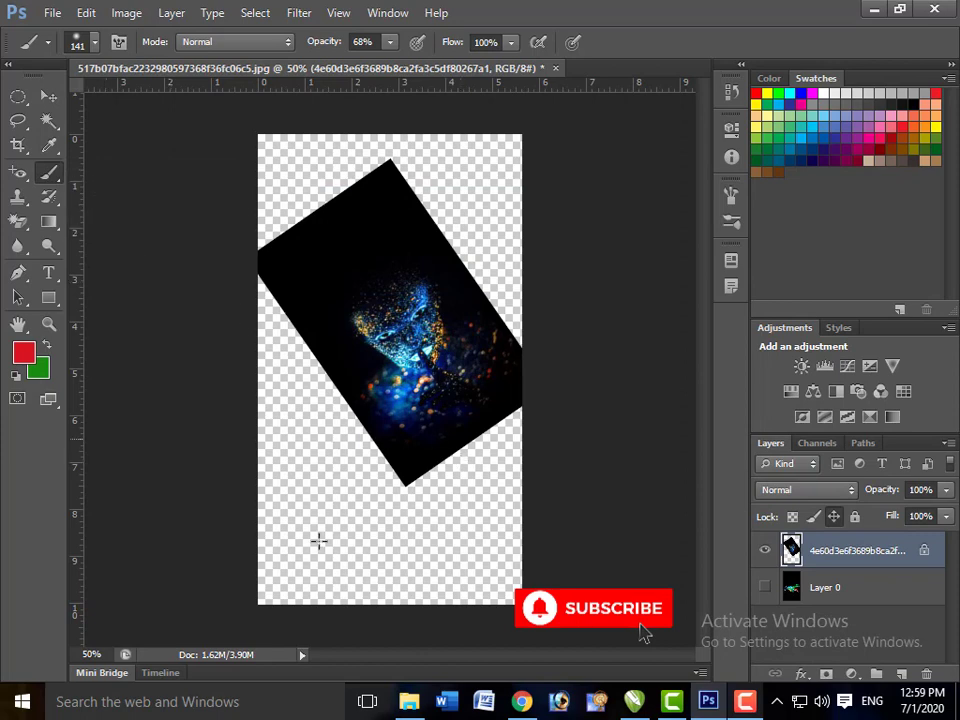
pyautogui.moveTo(300, 525); pyautogui.dragTo(401, 160)
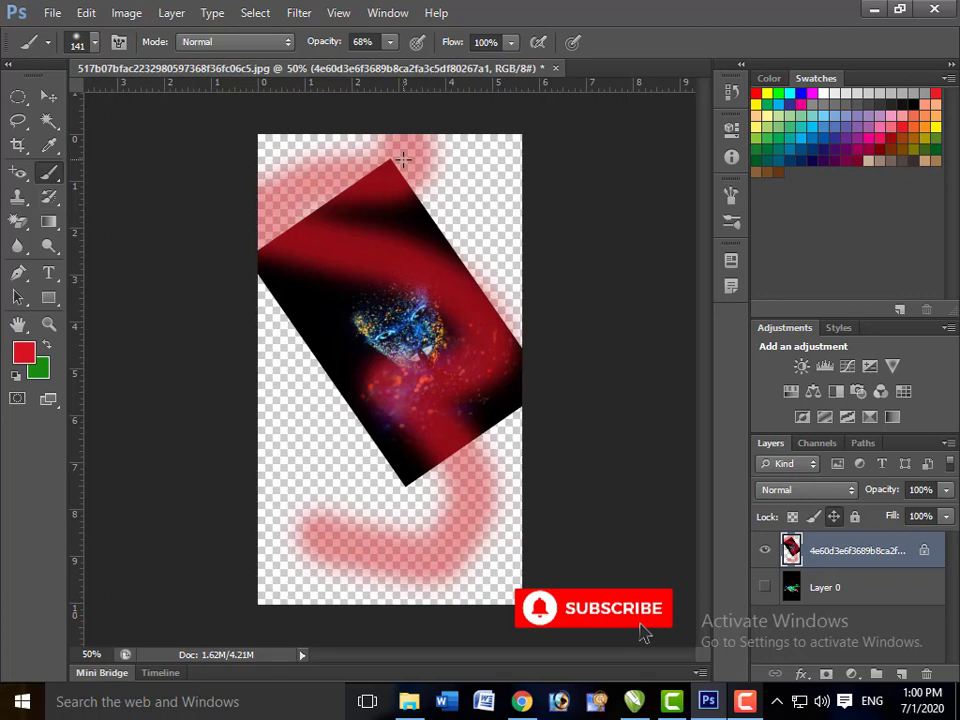
pyautogui.hotkey('ctrl', 'z')
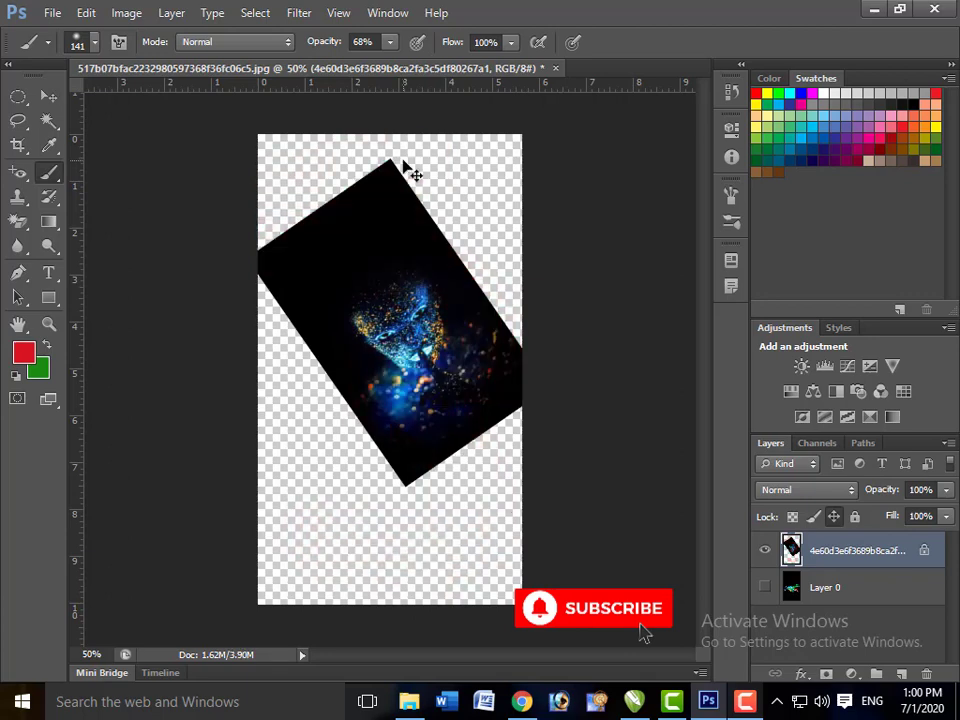
# Apply Lock all to the face layer and confirm painting is refused
pyautogui.click(855, 515)
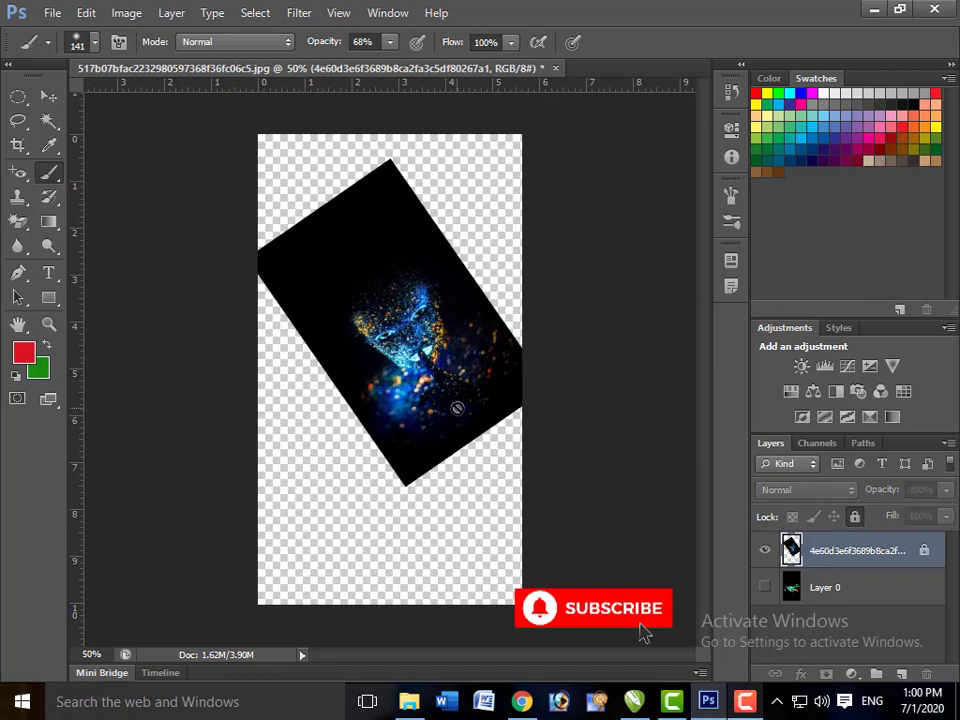
pyautogui.click(457, 410)
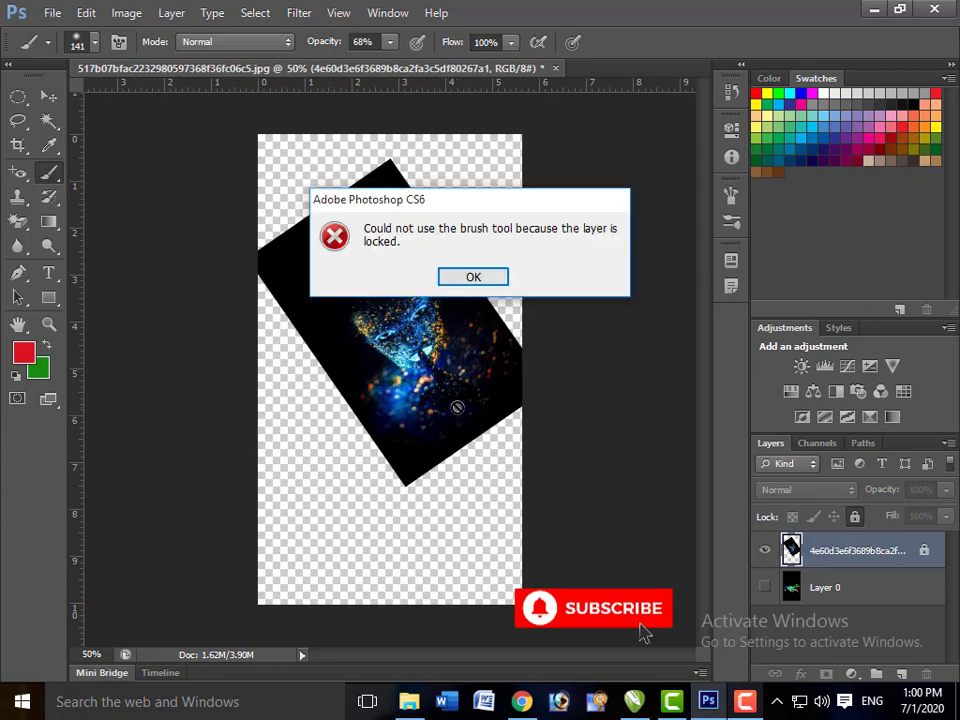
pyautogui.click(476, 278)
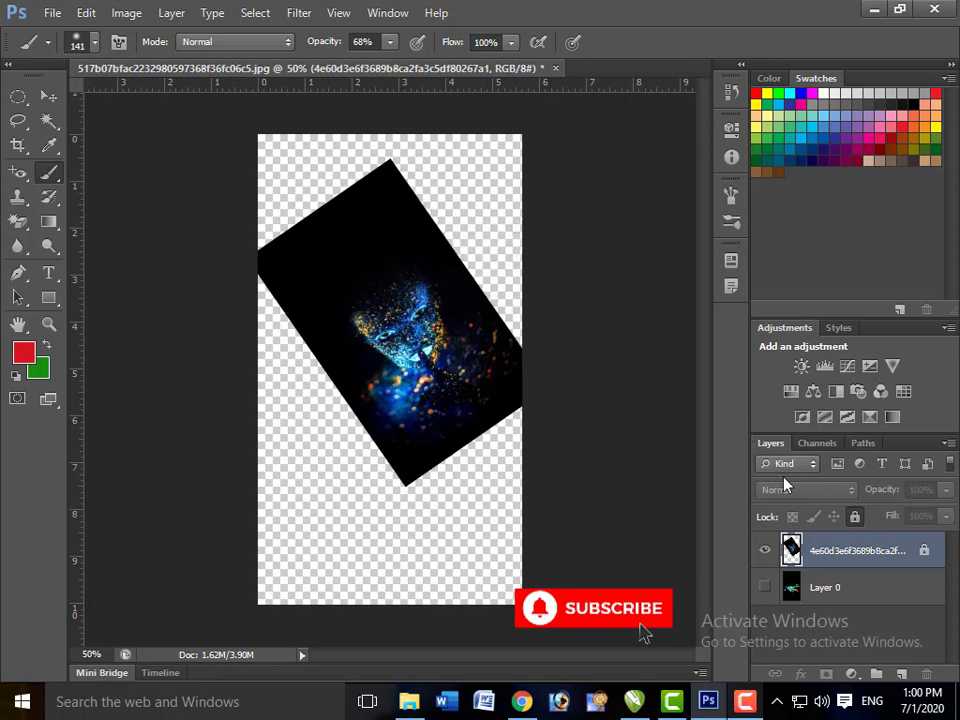
# Edit the layer name without changes, reapply the full lock, then toggle Lock all off
pyautogui.doubleClick(865, 550)
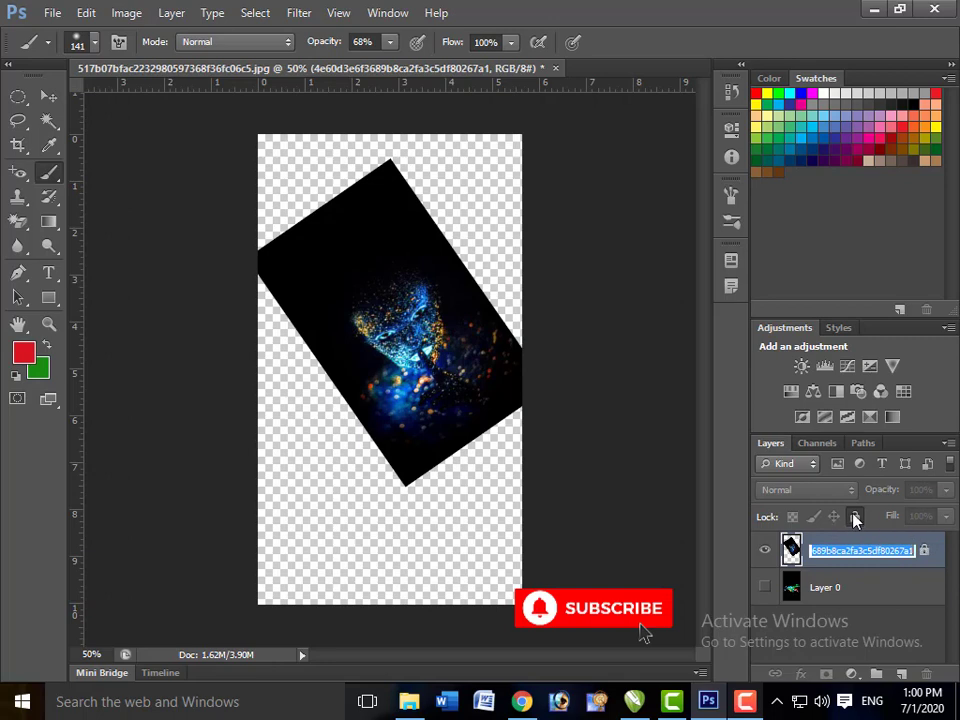
pyautogui.press('Return')
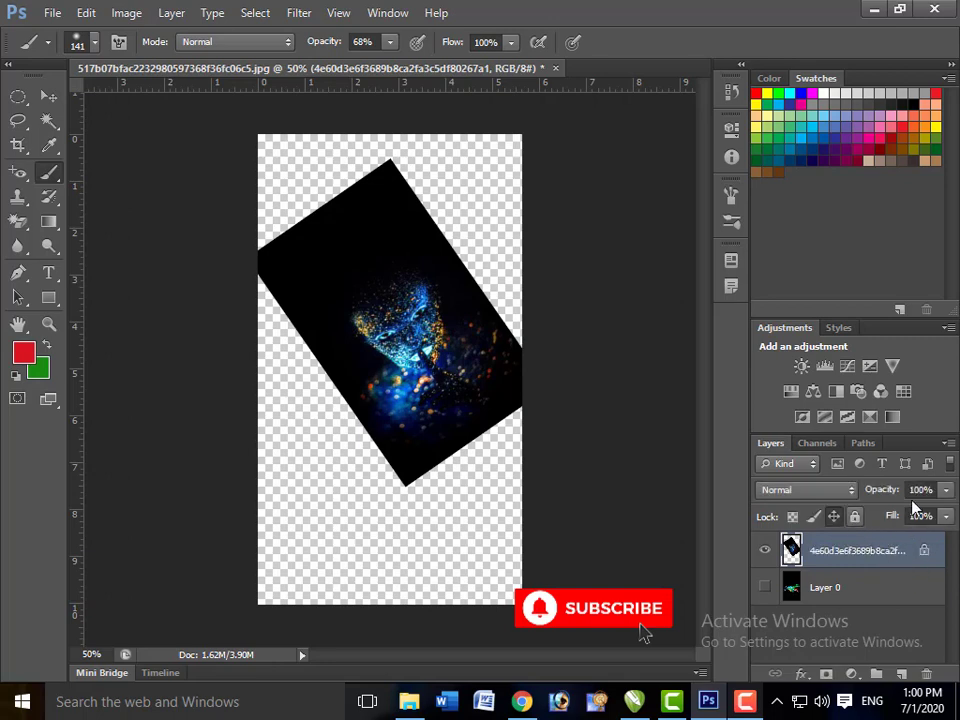
pyautogui.hotkey('ctrl', '/')
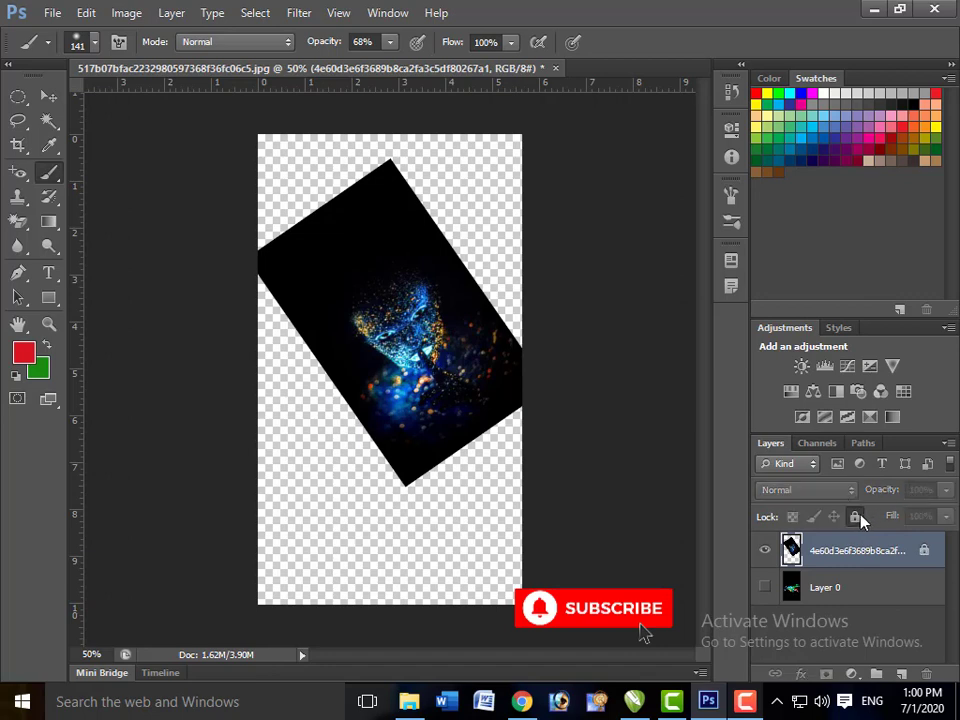
pyautogui.click(856, 518)
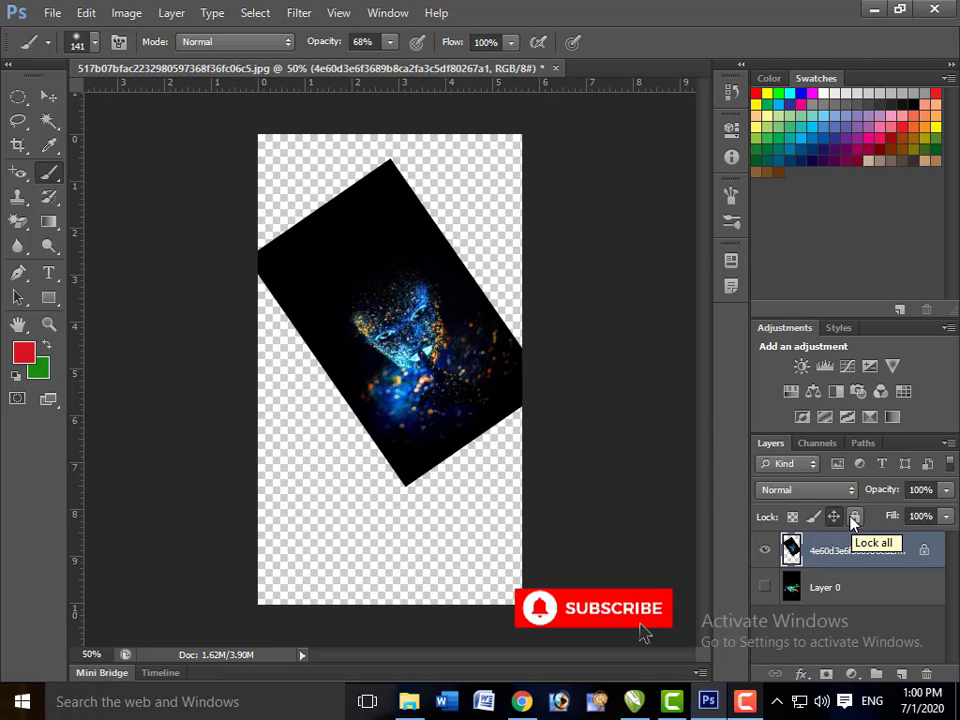
# Close the glowing-face document, answering No to saving changes
pyautogui.hotkey('ctrl', 'w')
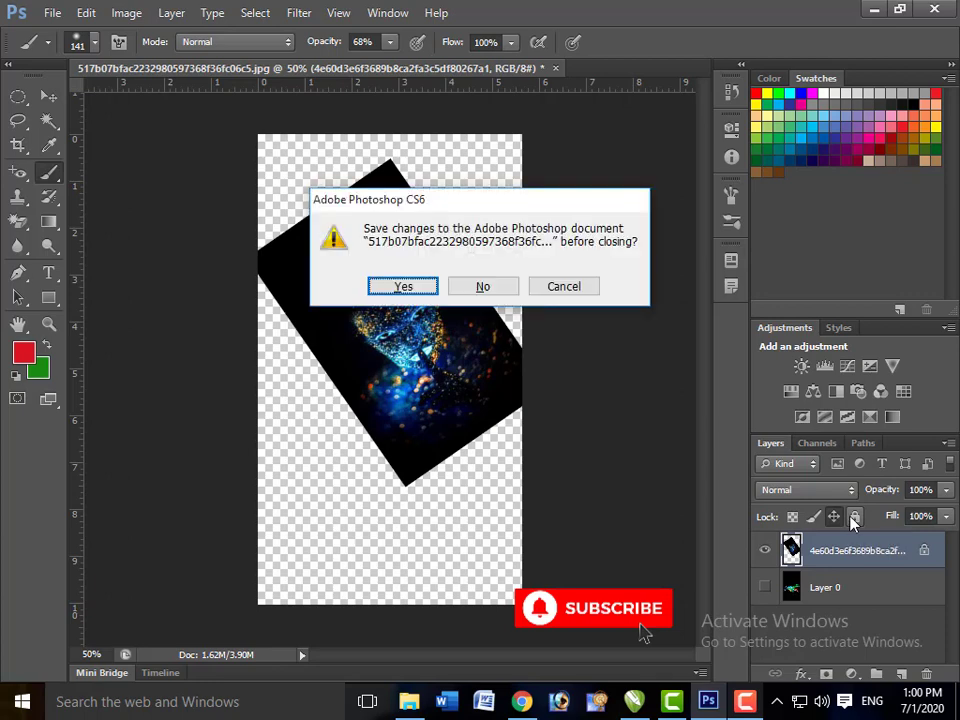
pyautogui.press('Tab')
pyautogui.press('Return')
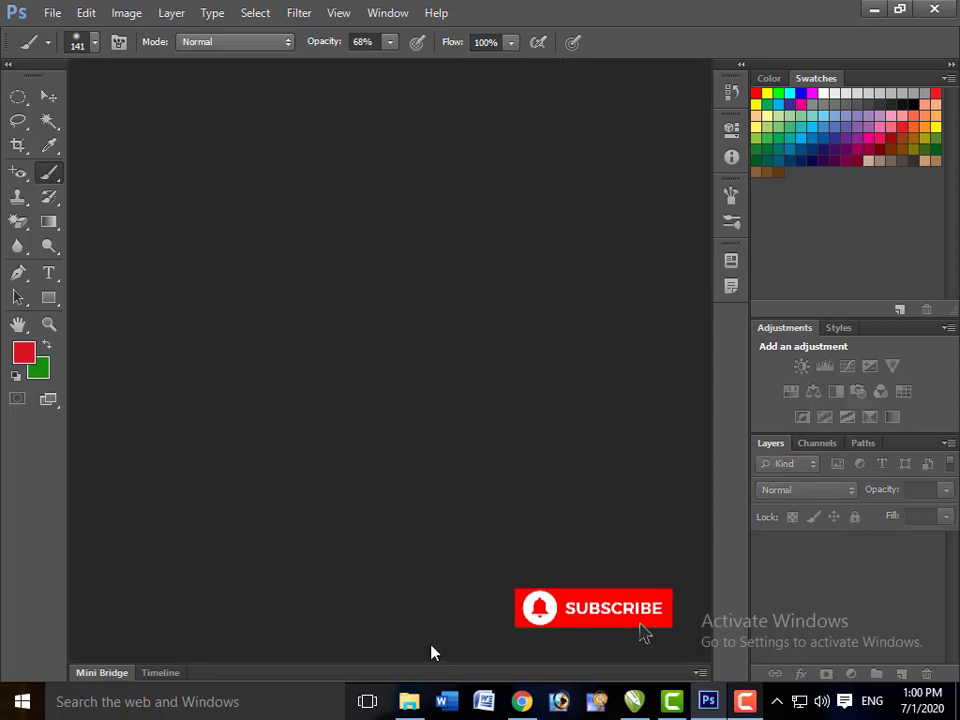
# Drag the 289383 ship photo and the floral design file from the LAYERS folder to Photoshop
pyautogui.click(409, 701)
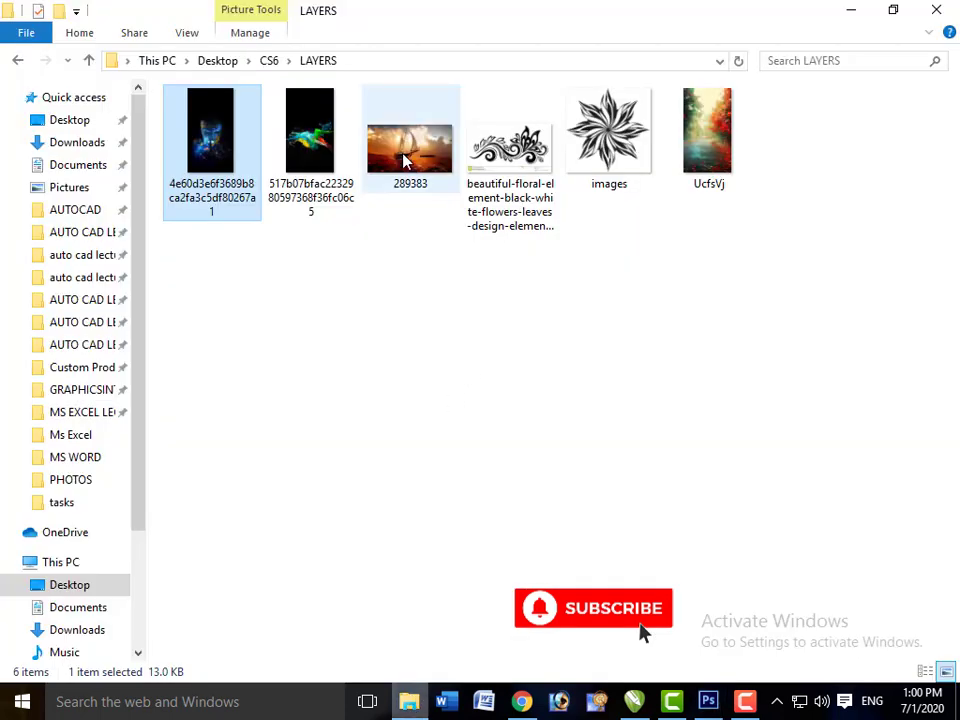
pyautogui.moveTo(410, 148)
pyautogui.mouseDown()
pyautogui.moveTo(717, 697)
pyautogui.moveTo(491, 388)
pyautogui.mouseUp()
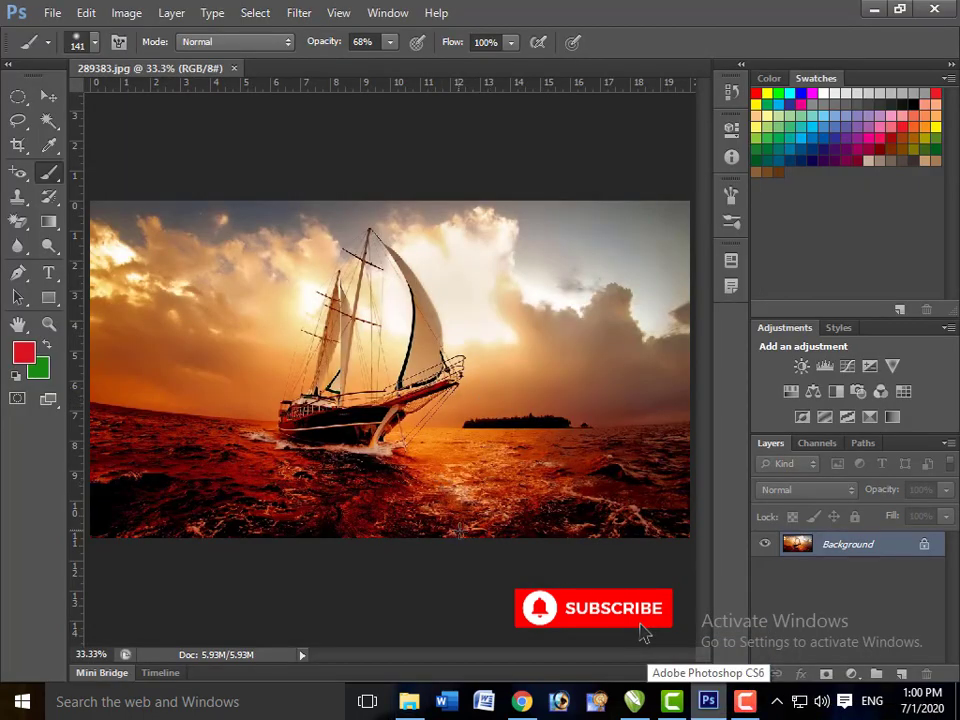
pyautogui.click(412, 703)
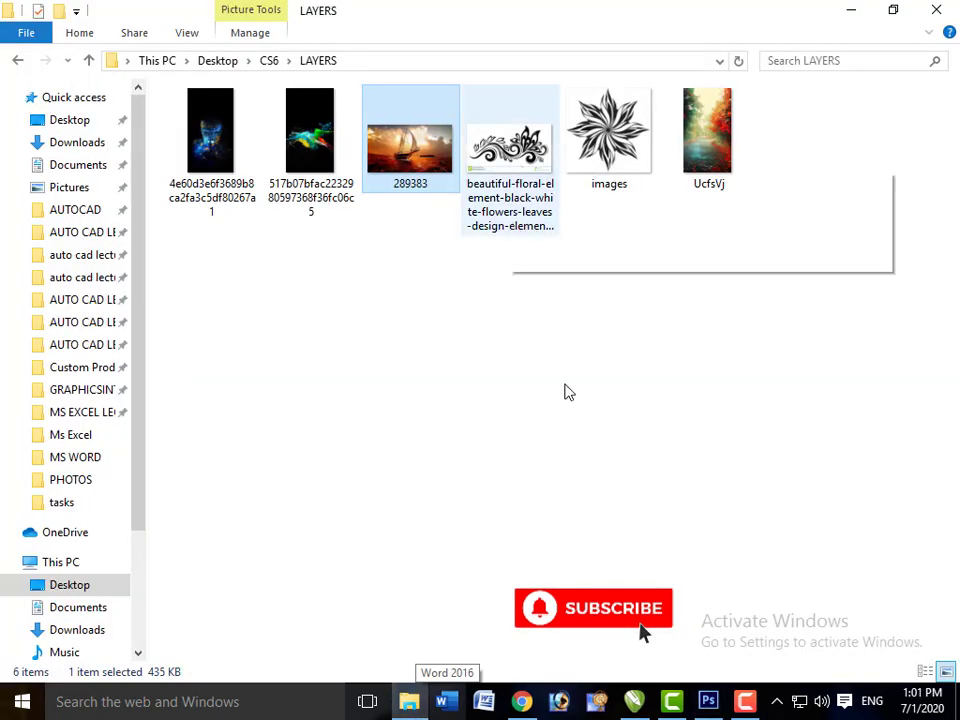
pyautogui.moveTo(510, 150); pyautogui.dragTo(708, 700)
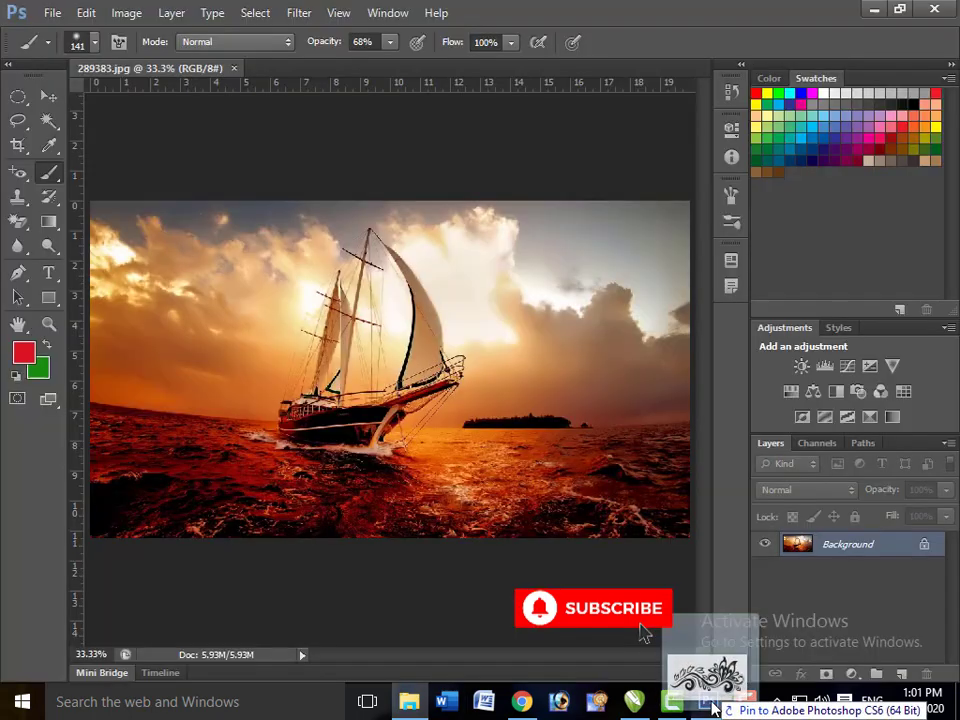
# Drop the floral design onto the ship photo and enlarge it toward the top-right corner
pyautogui.moveTo(425, 328); pyautogui.dragTo(426, 332)
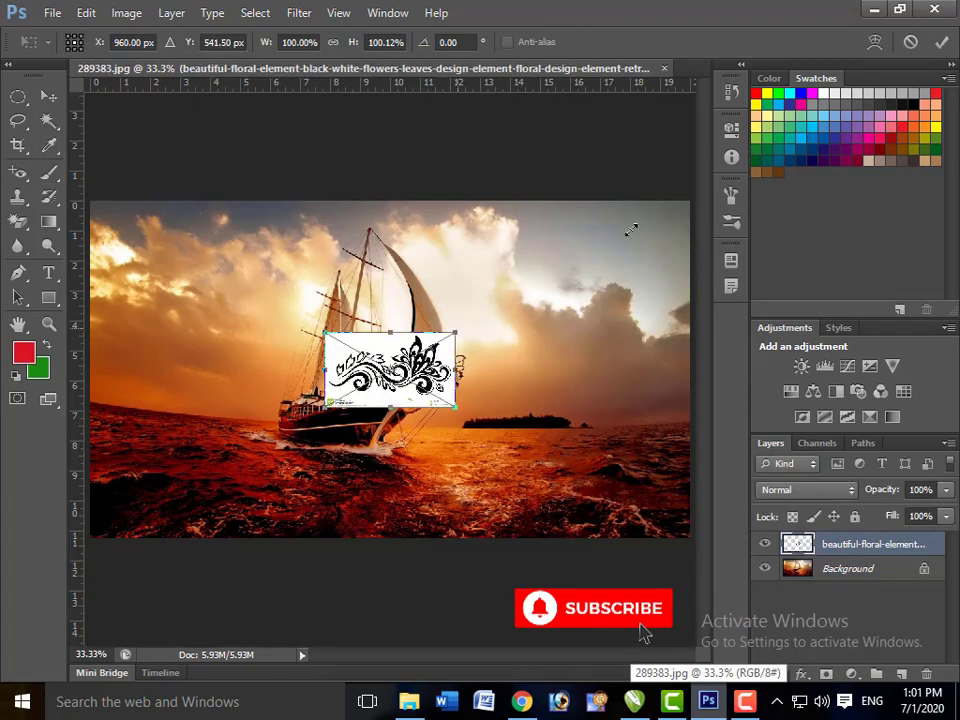
pyautogui.moveTo(695, 193); pyautogui.dragTo(690, 203)
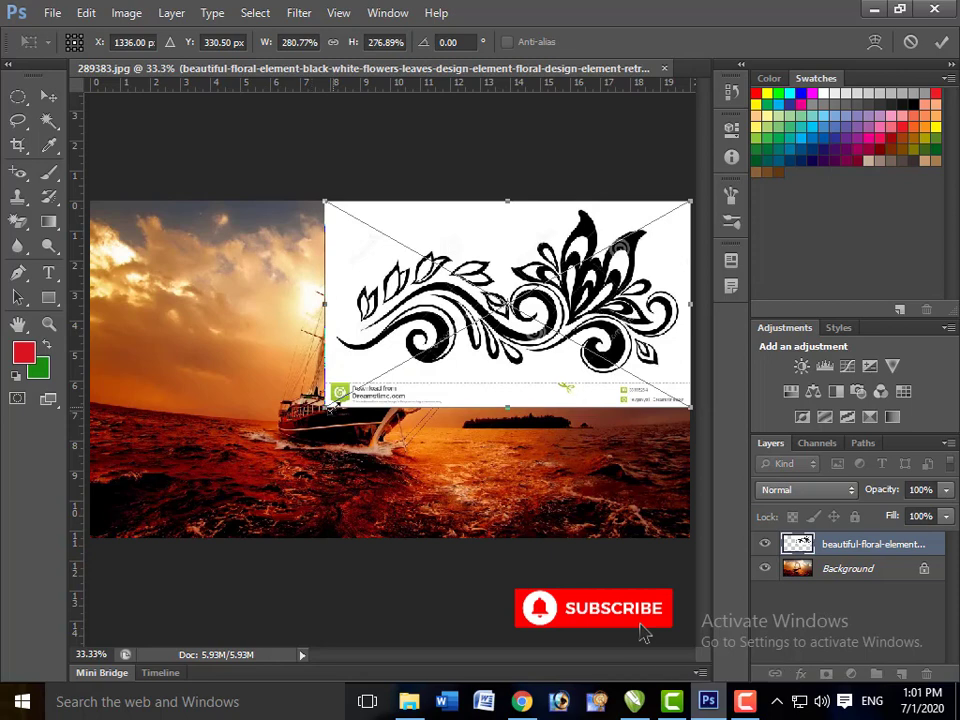
pyautogui.press('Return')
pyautogui.press('b')
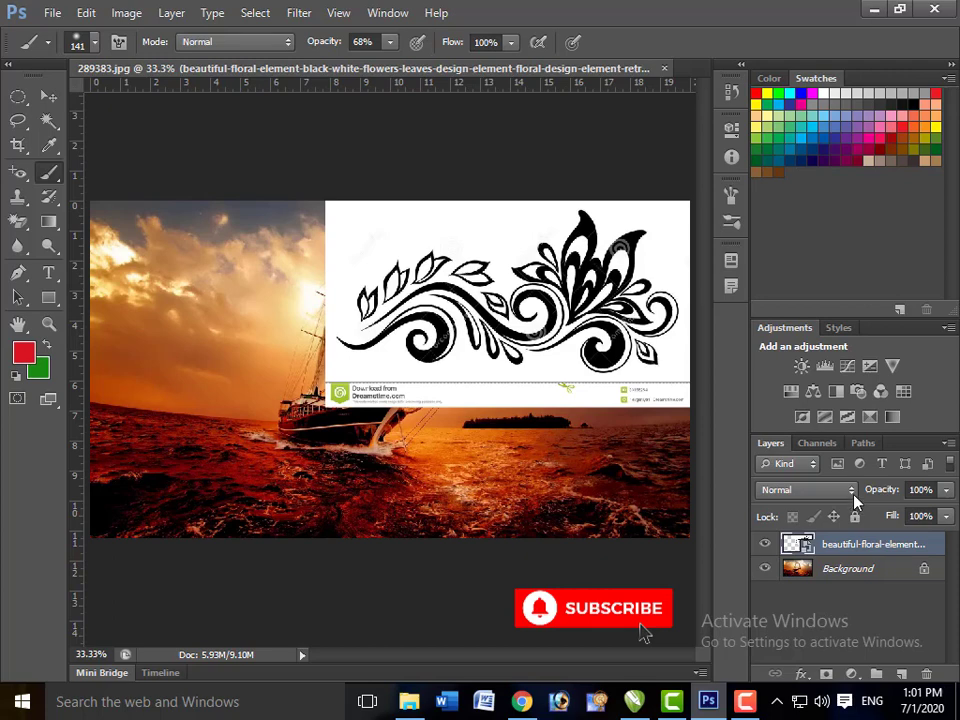
# Choose Dissolve from the floral layer's blend mode list
pyautogui.click(852, 492)
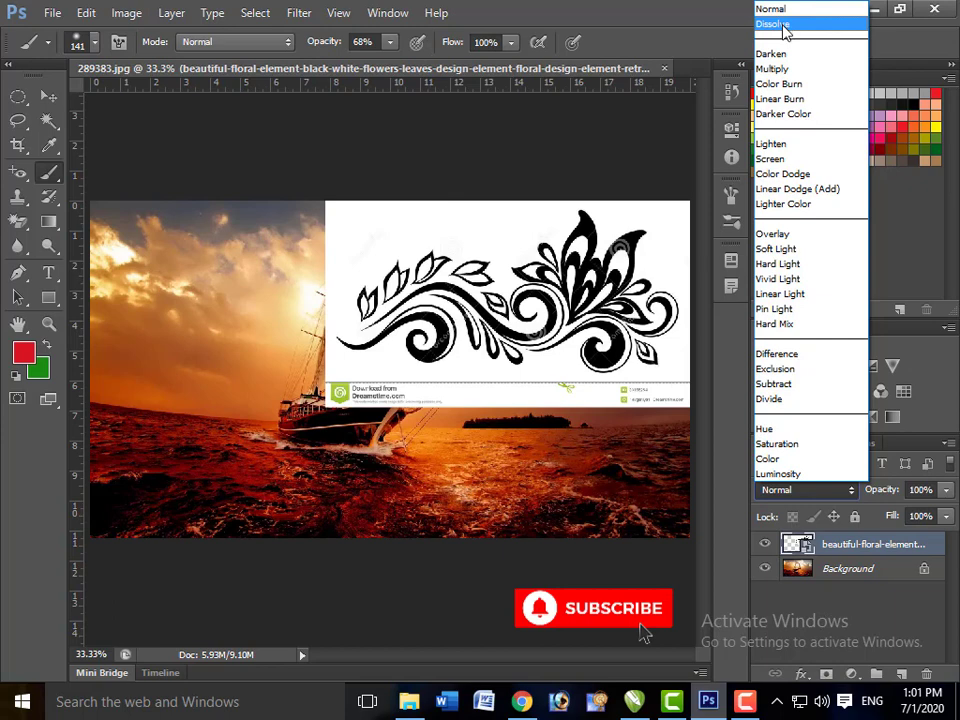
pyautogui.click(785, 30)
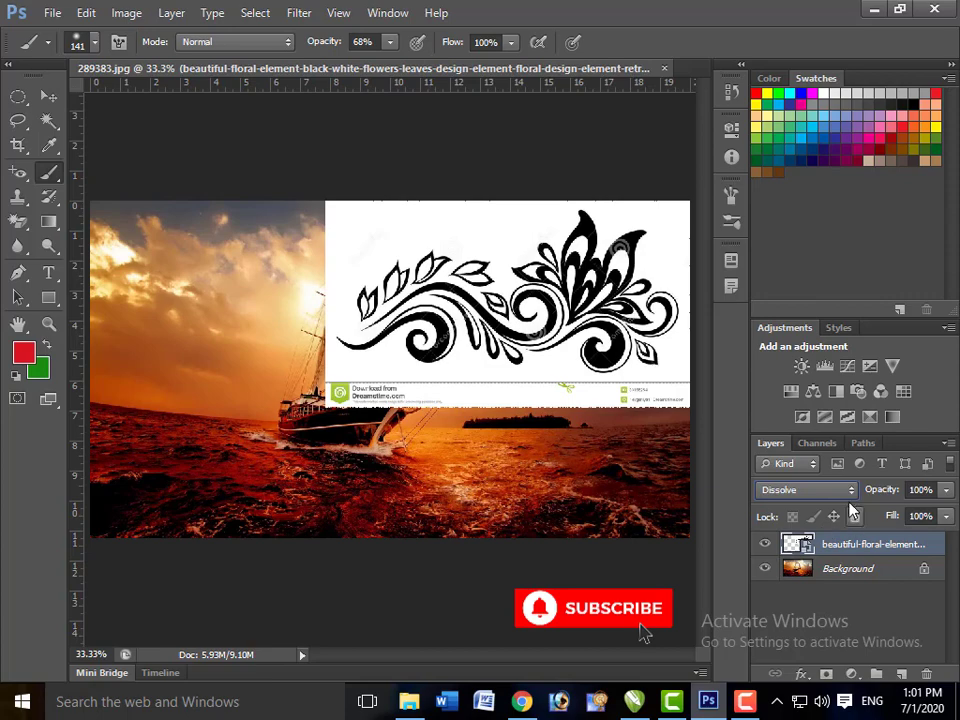
# Convert the ship's Background into Layer 0 via the New Layer dialog, then select the floral layer
pyautogui.doubleClick(828, 572)
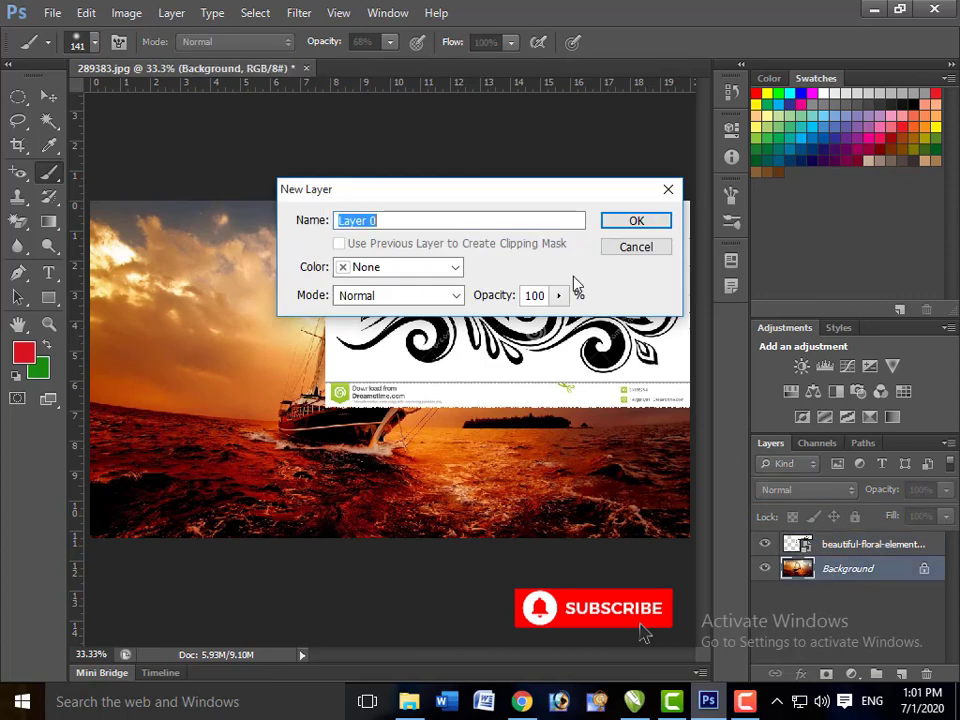
pyautogui.click(664, 219)
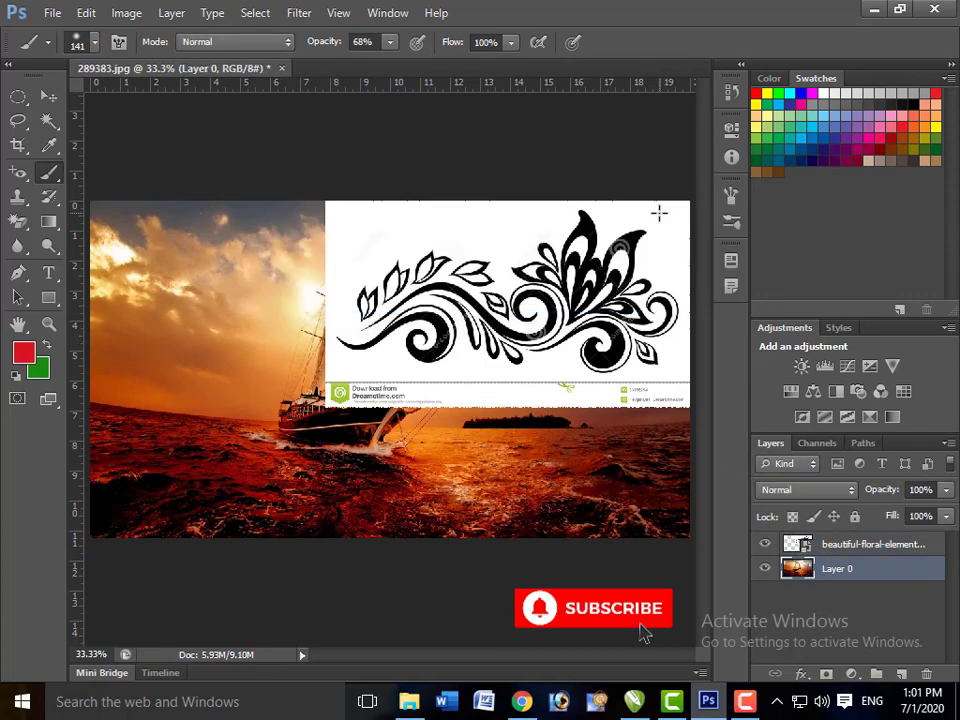
pyautogui.click(850, 490)
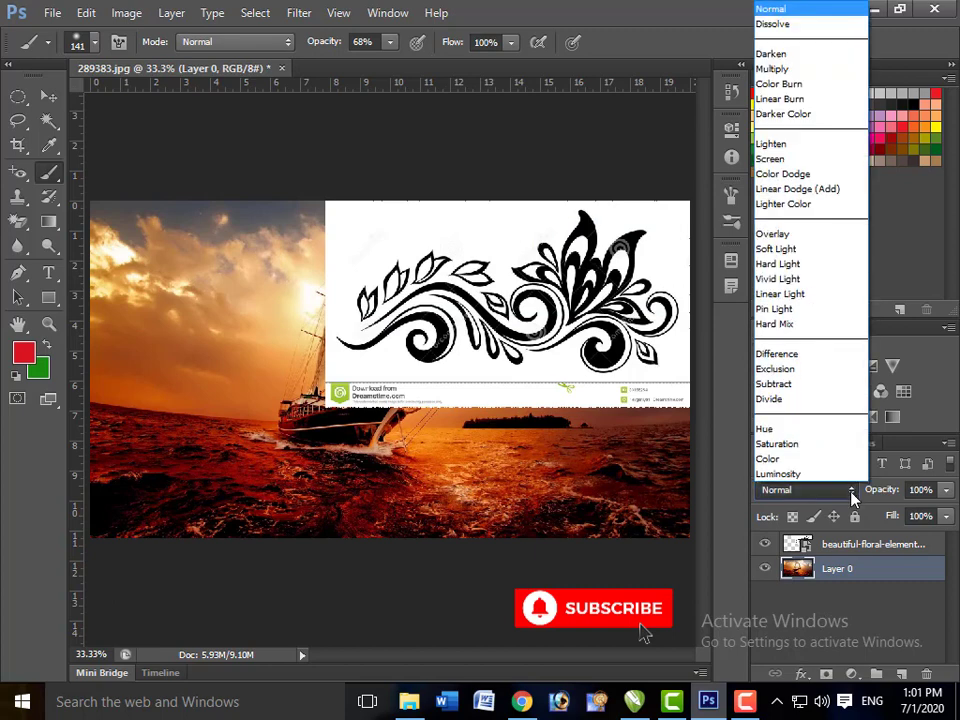
pyautogui.click(856, 548)
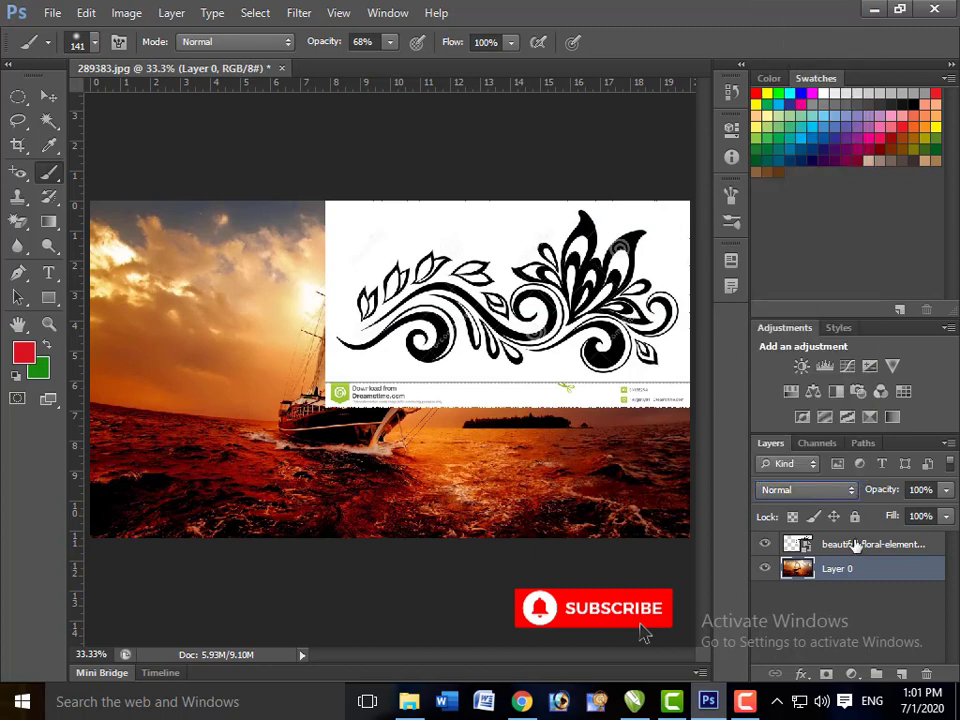
pyautogui.click(857, 546)
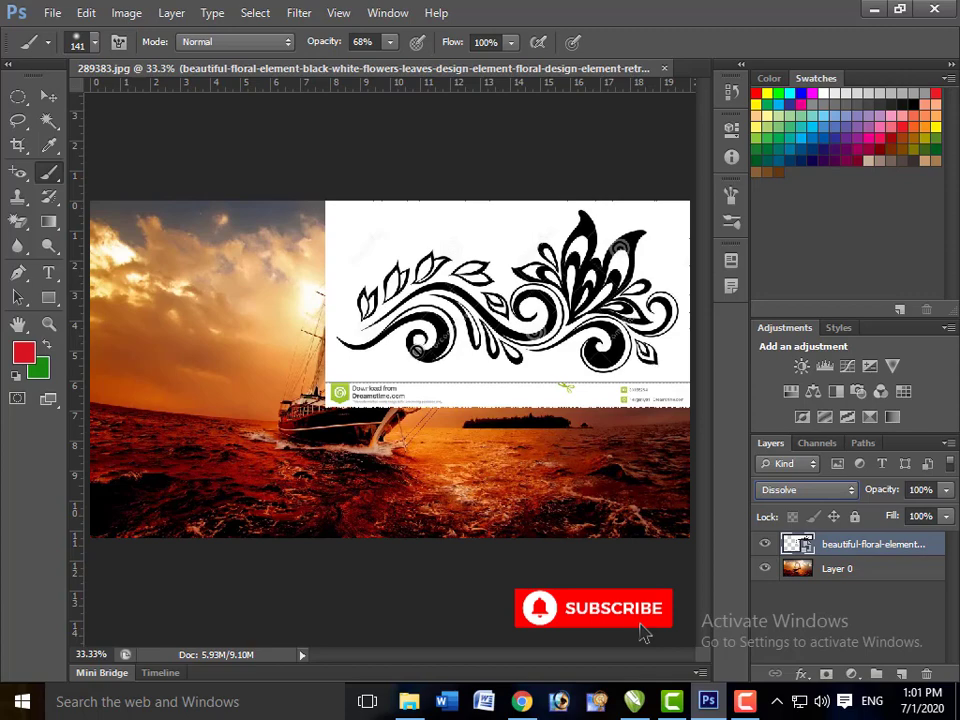
# Zoom in on the ship's sails, lower the floral layer's Fill to about a third, then return it to 100%
pyautogui.hotkey('ctrl', '+')
pyautogui.hotkey('ctrl', '+')
pyautogui.hotkey('ctrl', '+')
pyautogui.hotkey('ctrl', '+')
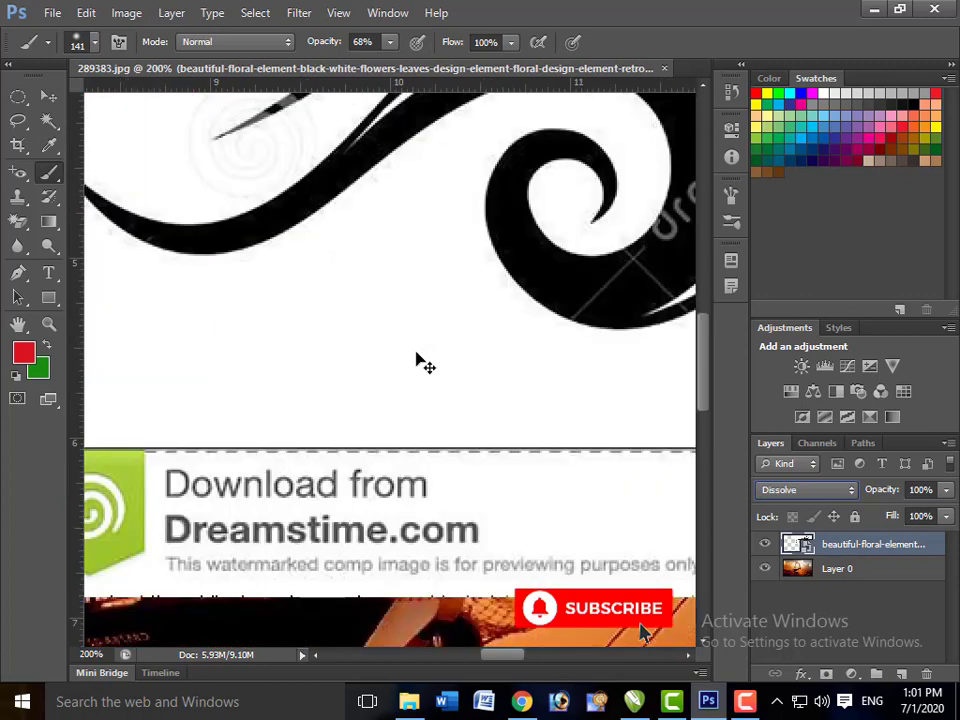
pyautogui.moveTo(274, 362); pyautogui.dragTo(516, 394)
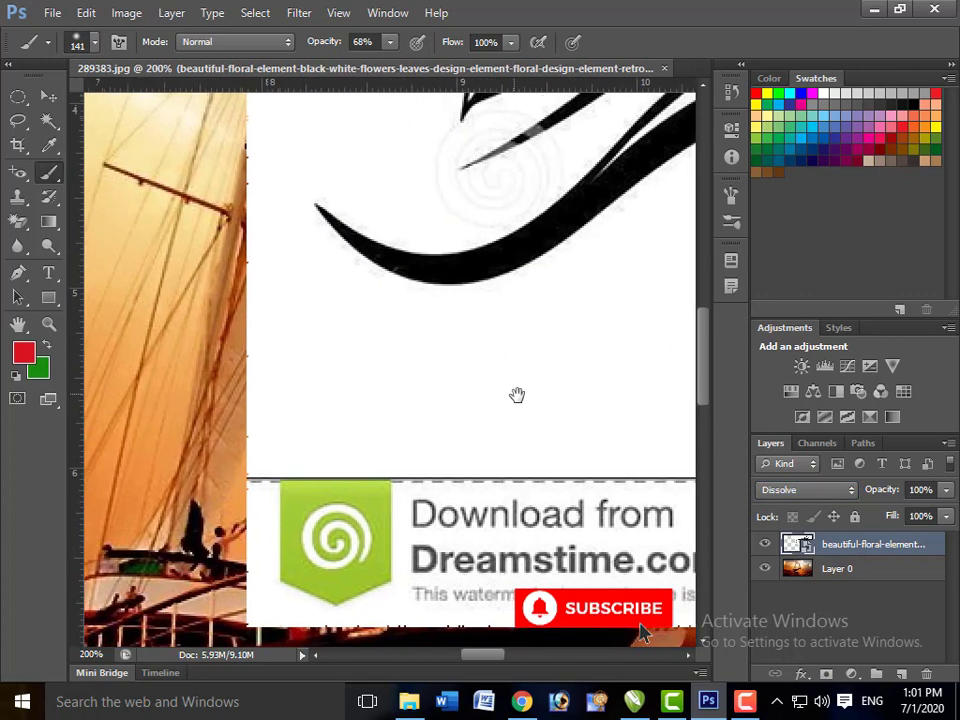
pyautogui.moveTo(446, 386); pyautogui.dragTo(534, 386)
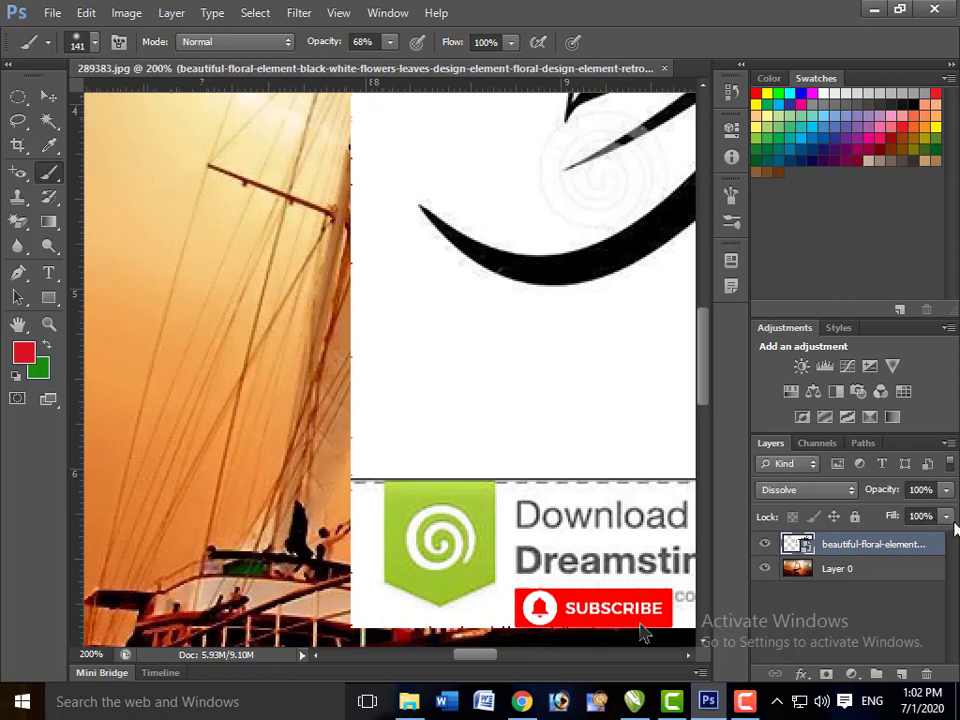
pyautogui.click(946, 516)
pyautogui.moveTo(886, 540); pyautogui.dragTo(882, 537)
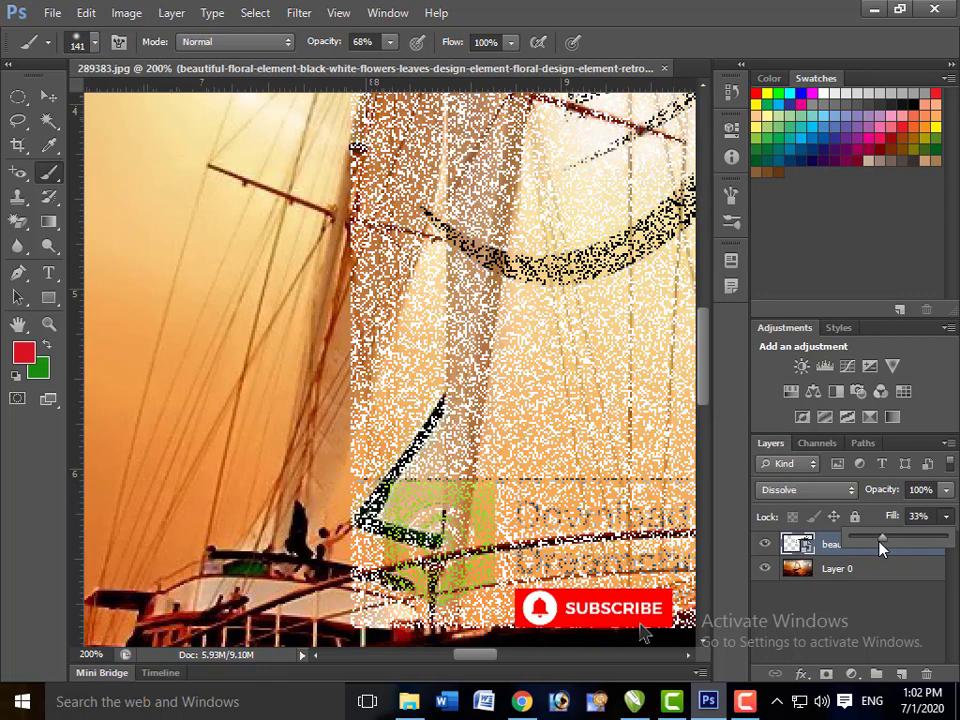
pyautogui.moveTo(857, 545); pyautogui.dragTo(950, 545)
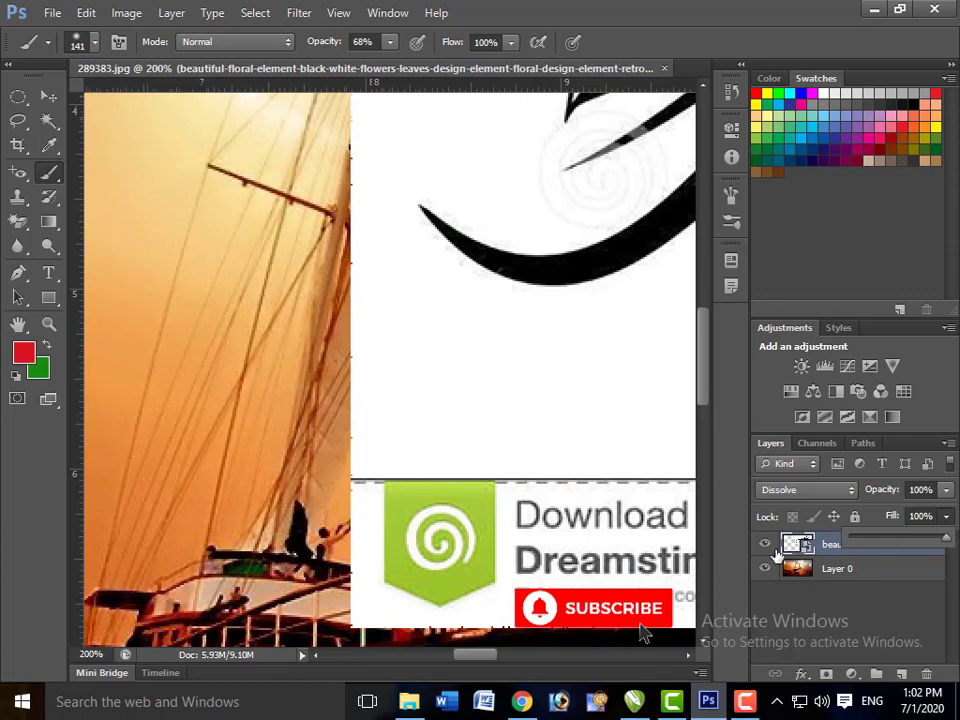
pyautogui.moveTo(885, 542); pyautogui.dragTo(882, 542)
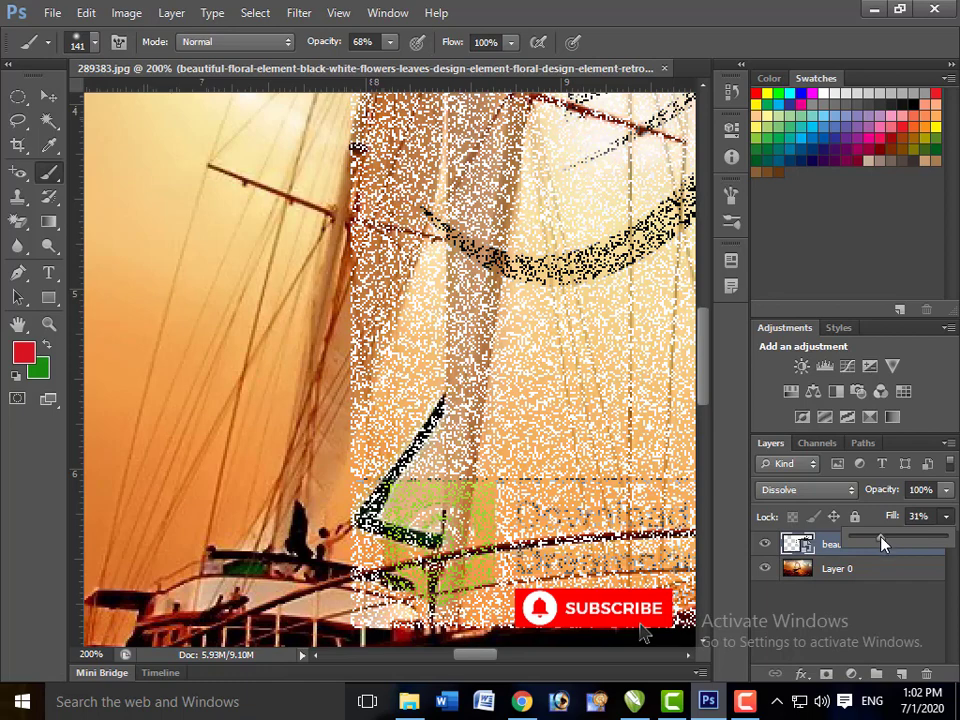
pyautogui.moveTo(882, 543); pyautogui.dragTo(952, 541)
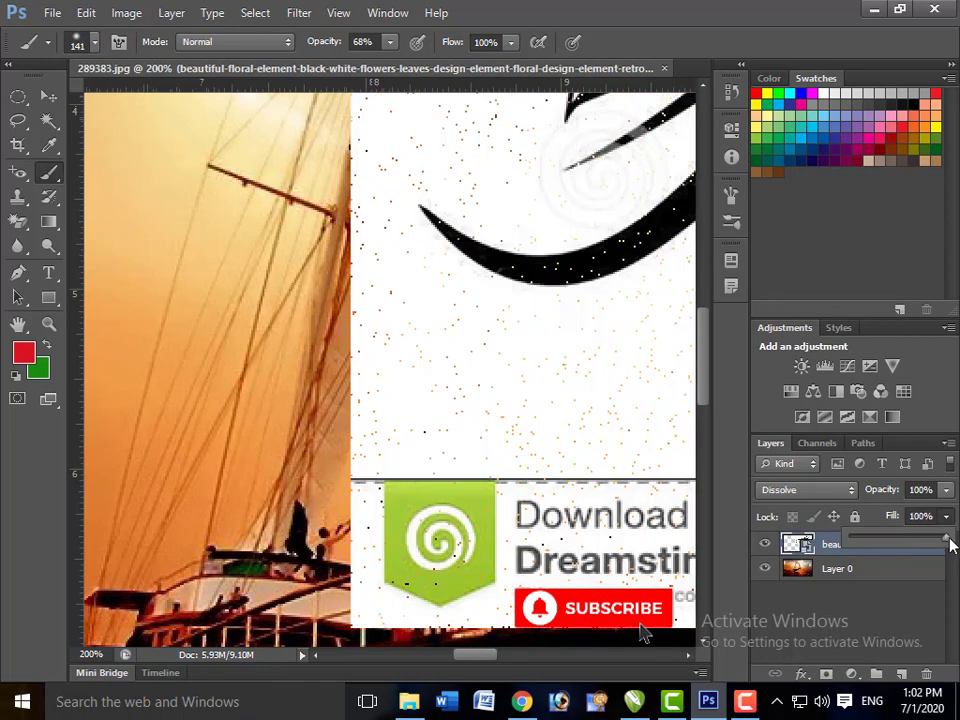
# Set the floral layer's blend mode to Darken so its white background disappears
pyautogui.click(849, 491)
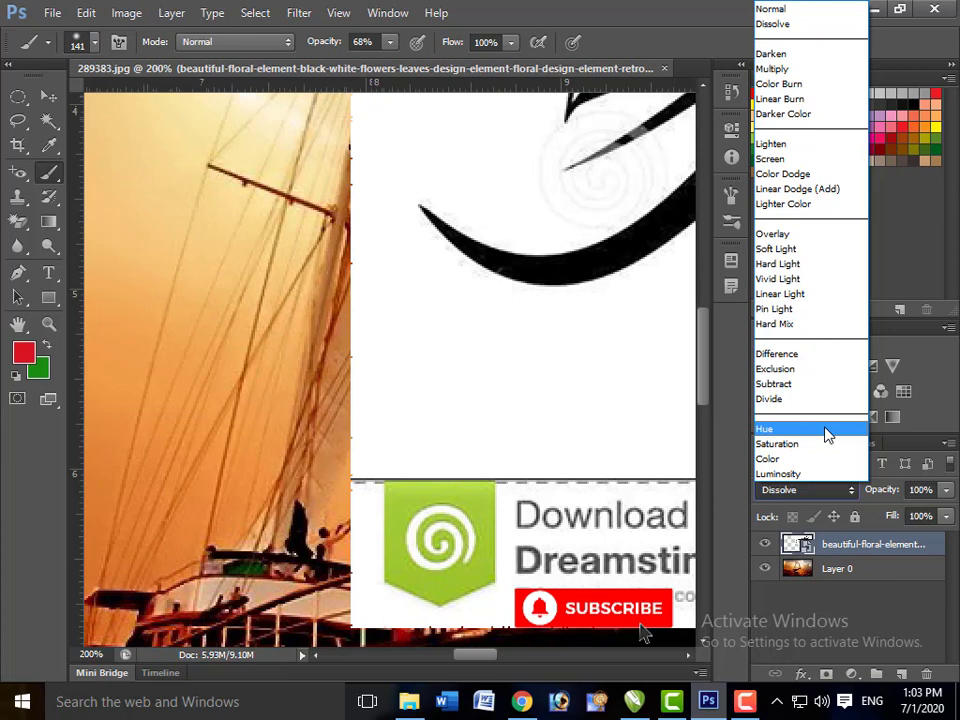
pyautogui.click(816, 62)
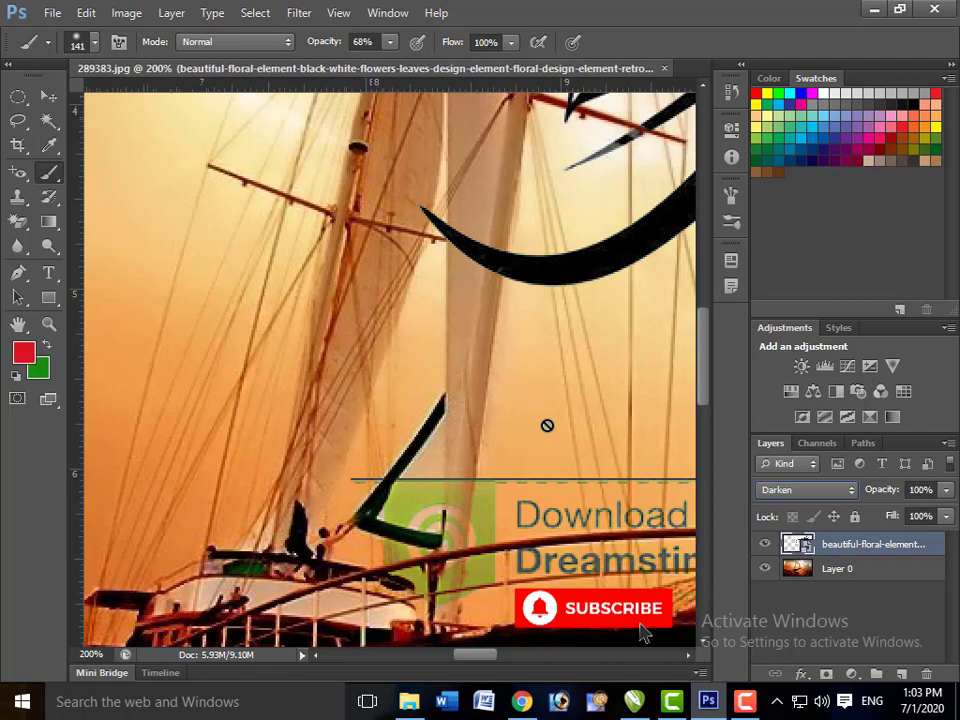
# Zoom out to view the whole ship-and-floral composite, settling at 50%
pyautogui.hotkey('ctrl', '-')
pyautogui.hotkey('ctrl', '-')
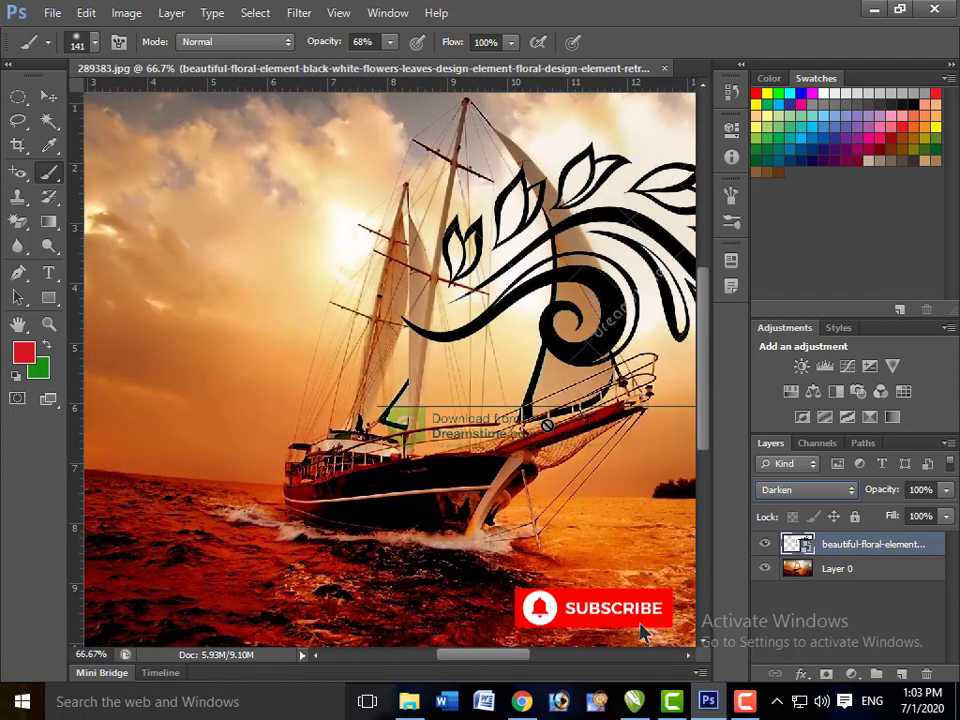
pyautogui.hotkey('ctrl', '-')
pyautogui.hotkey('ctrl', '-')
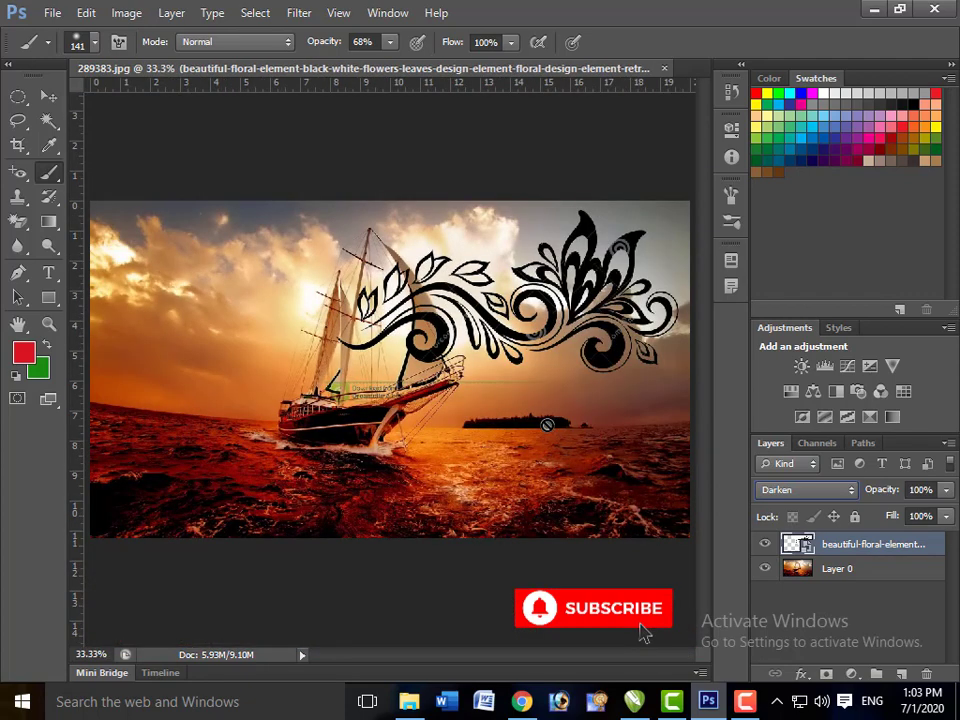
pyautogui.hotkey('ctrl', '+')
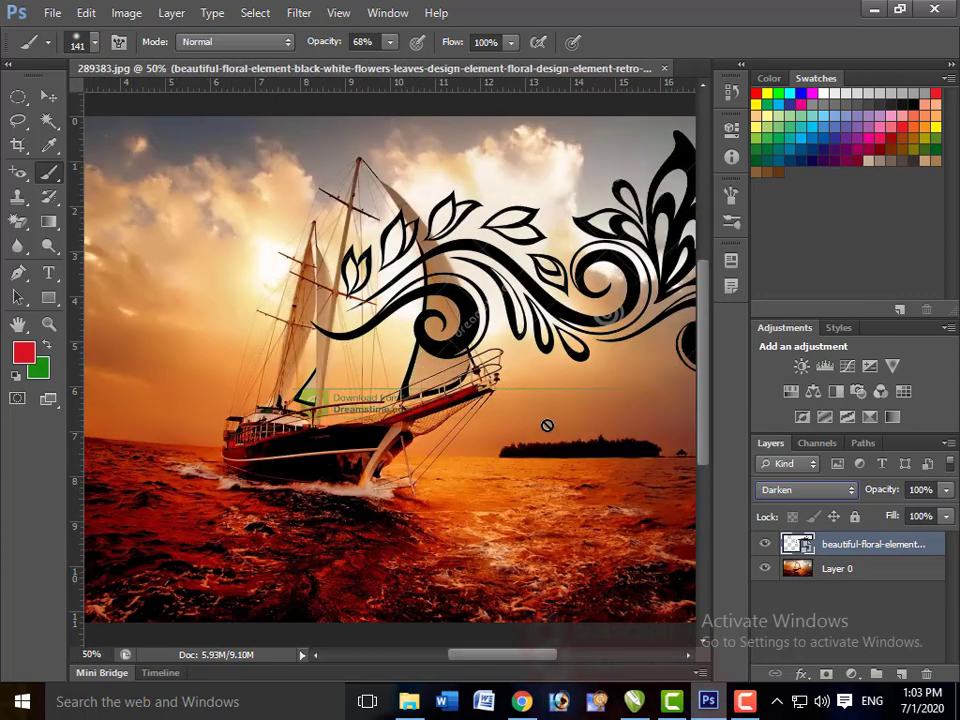
pyautogui.hotkey('ctrl', '+')
pyautogui.hotkey('ctrl', '-')
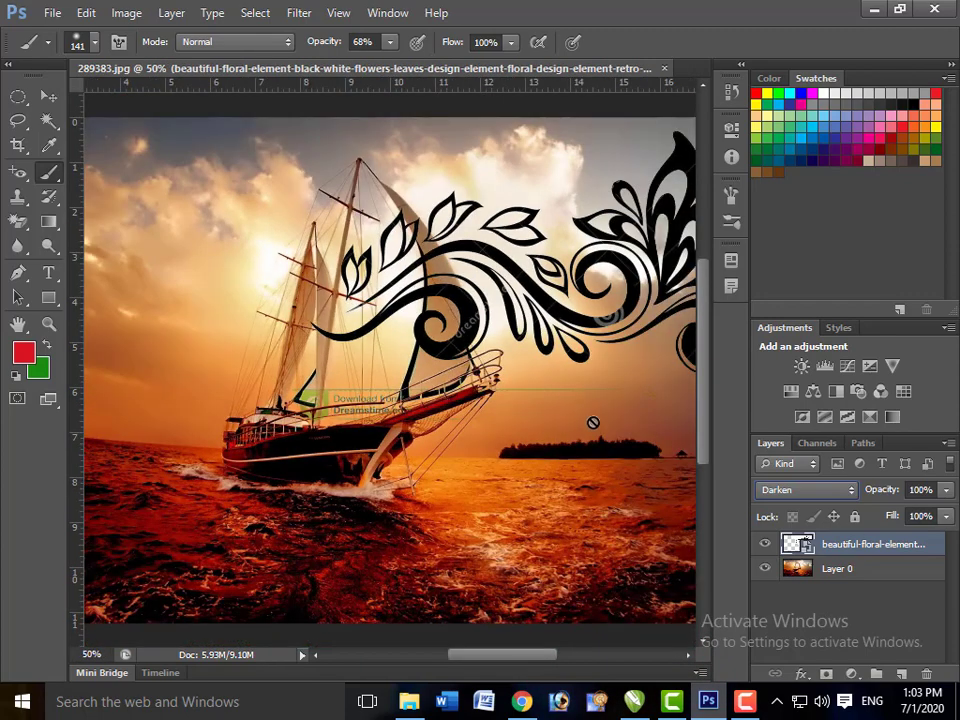
# Try Lighten, Multiply and Screen blend modes on the floral layer
pyautogui.click(847, 498)
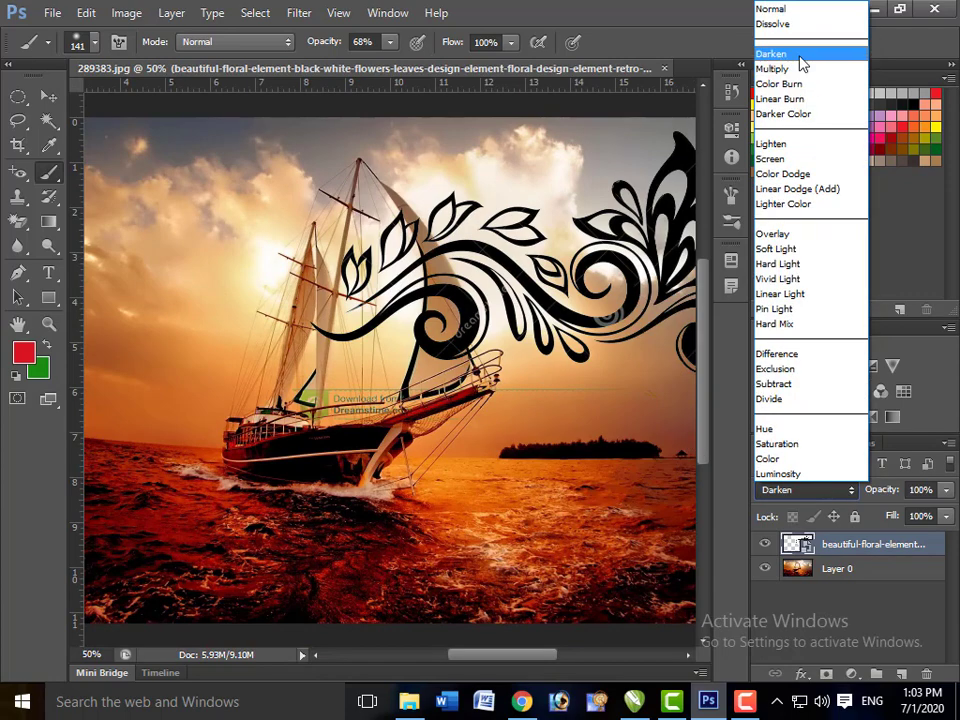
pyautogui.click(800, 148)
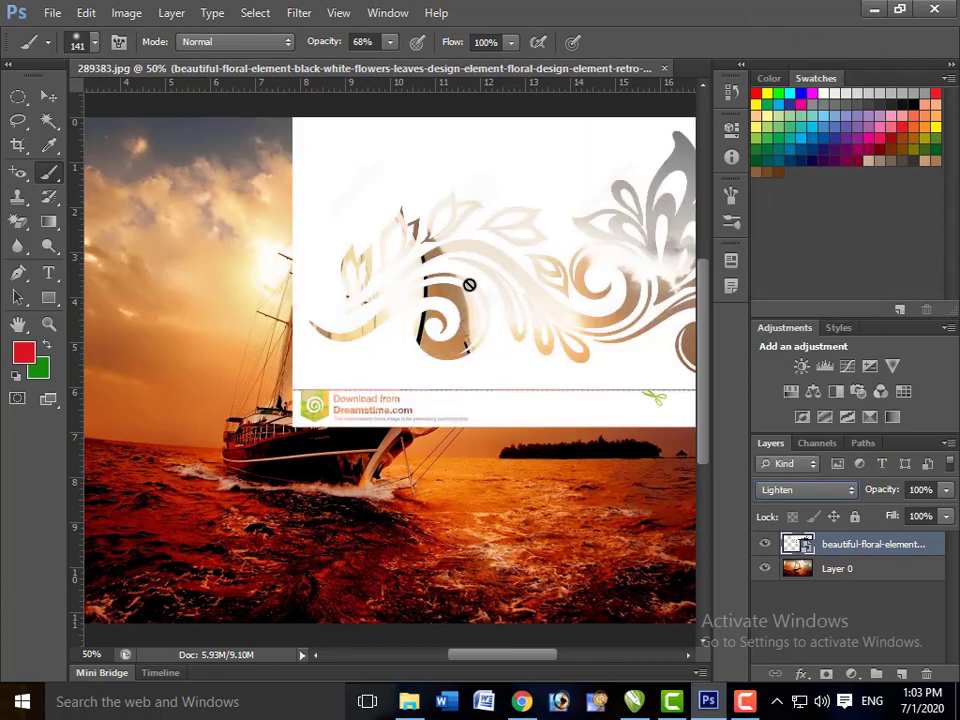
pyautogui.click(848, 490)
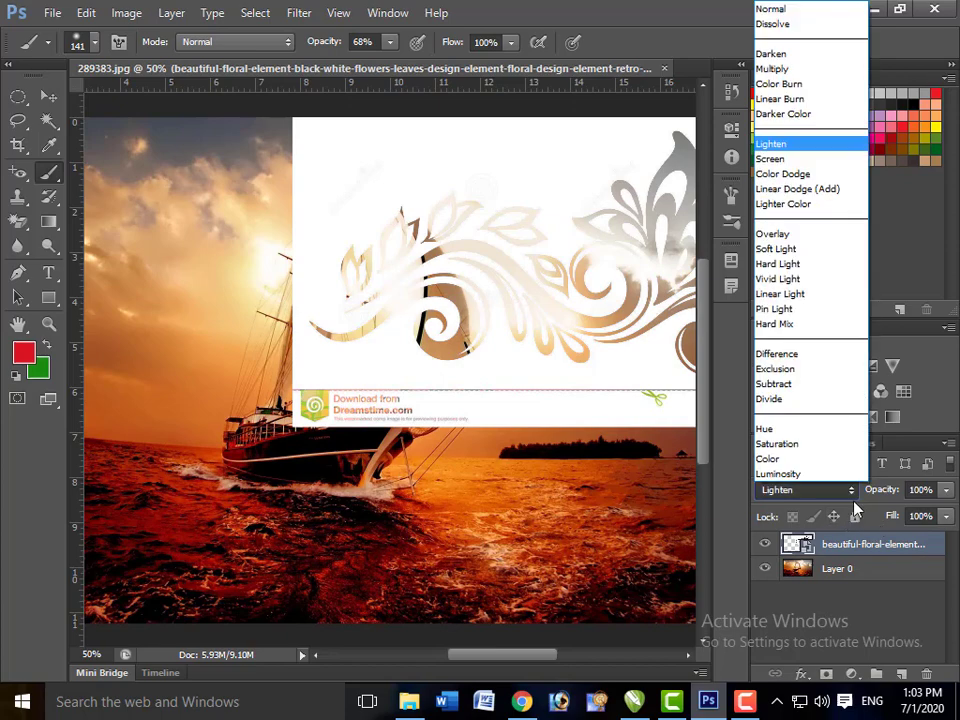
pyautogui.click(773, 70)
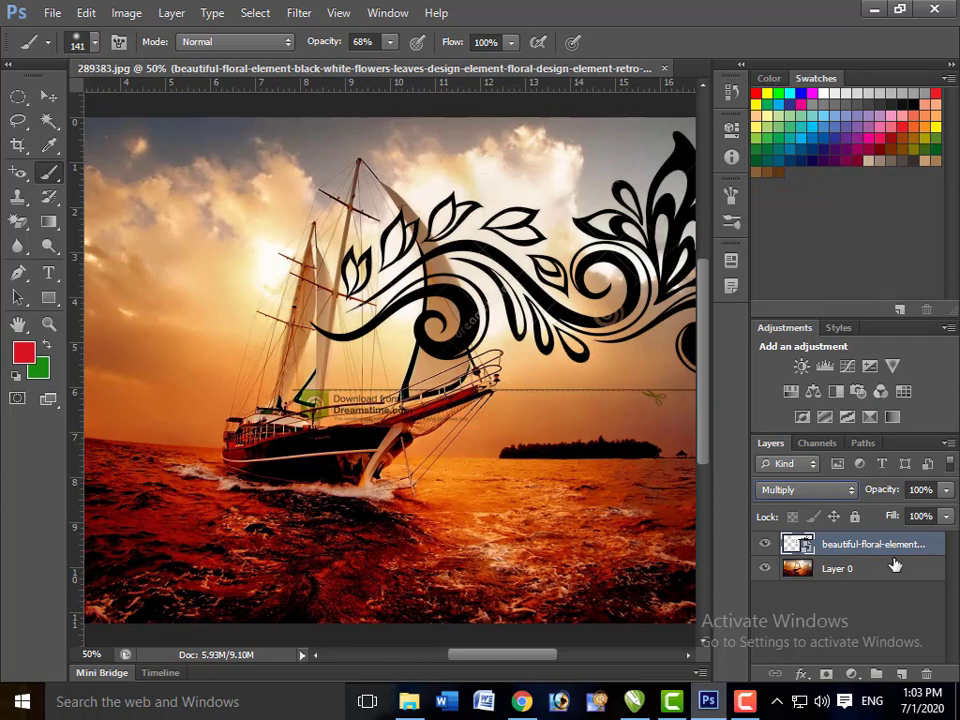
pyautogui.click(807, 489)
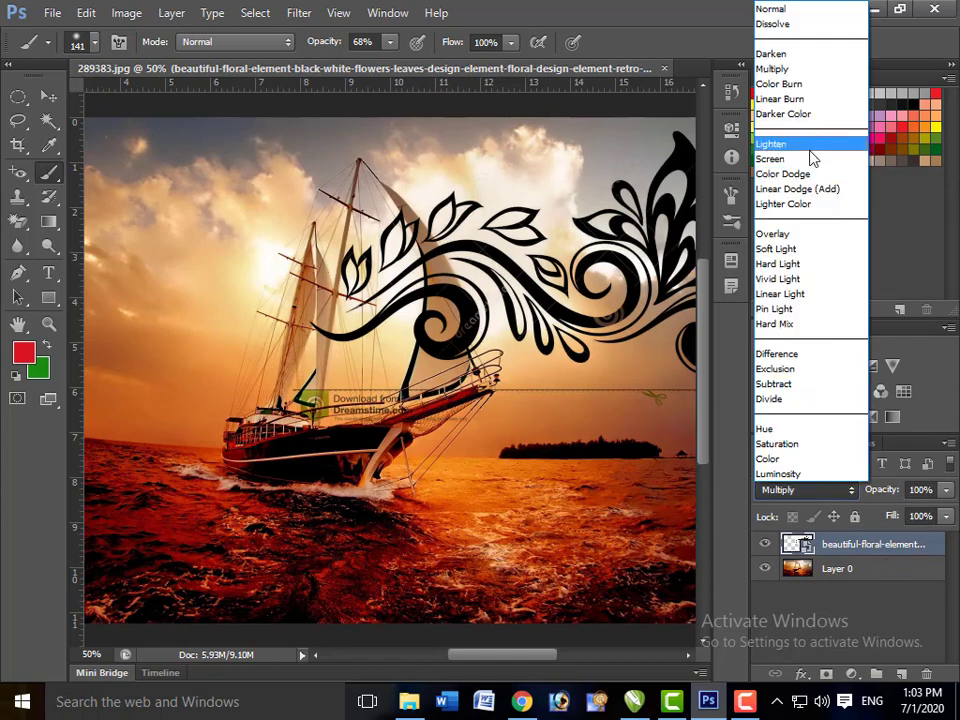
pyautogui.click(805, 160)
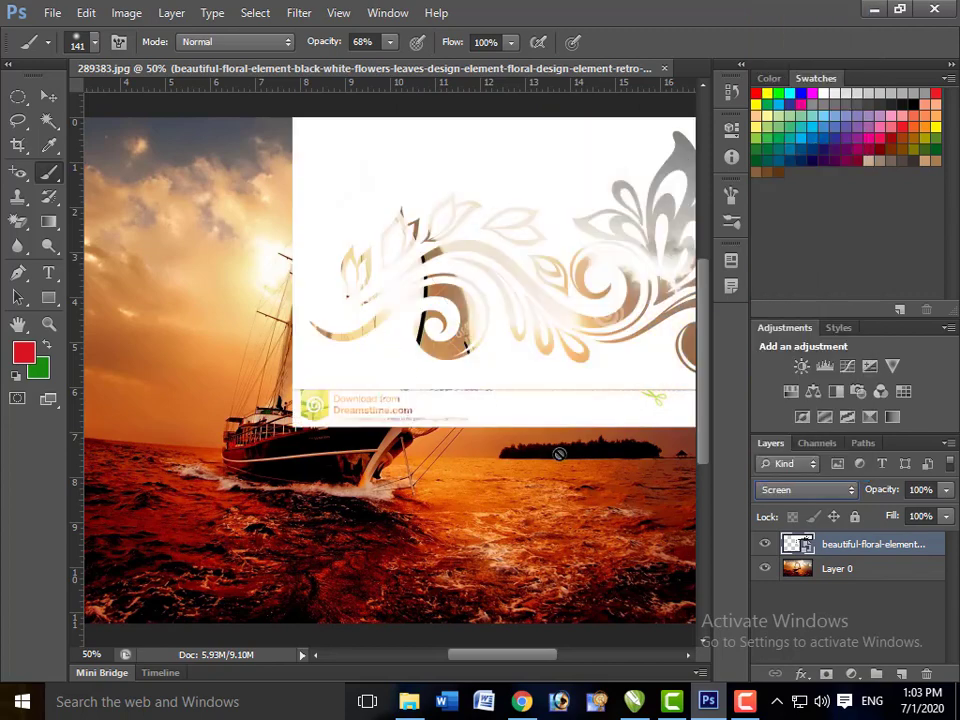
# Switch the floral layer to Darken, then to Darker Color blending
pyautogui.click(852, 490)
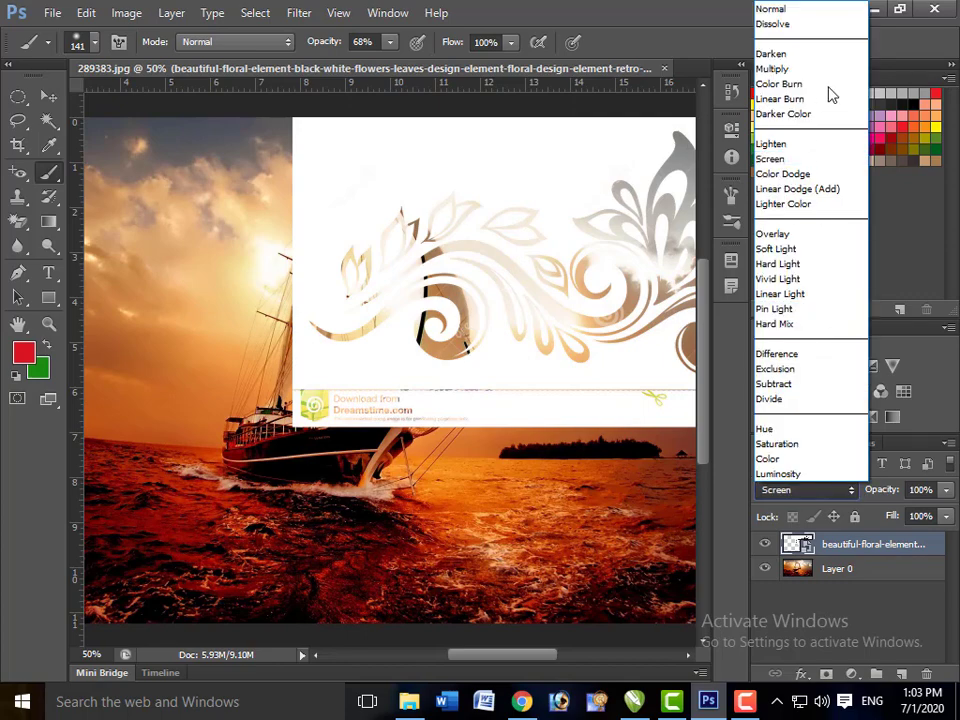
pyautogui.click(776, 54)
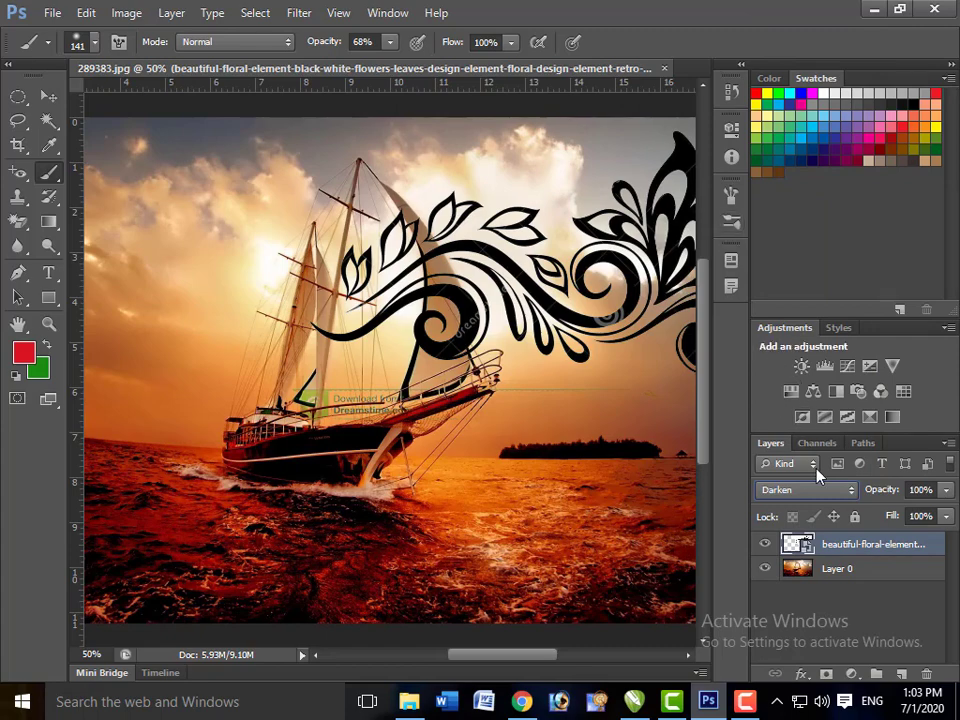
pyautogui.click(849, 492)
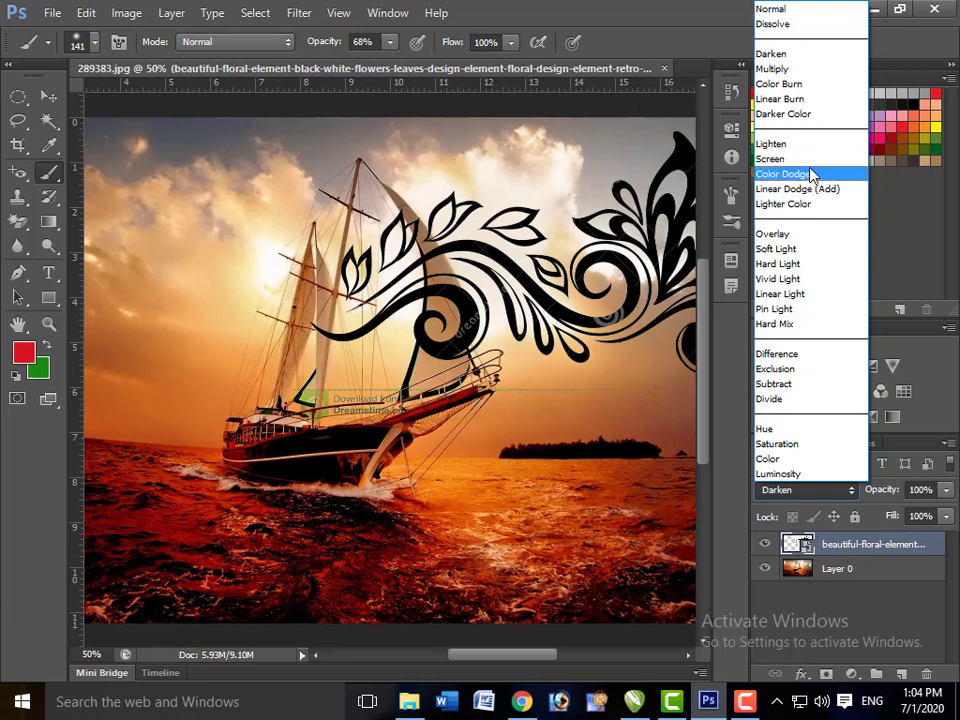
pyautogui.click(797, 114)
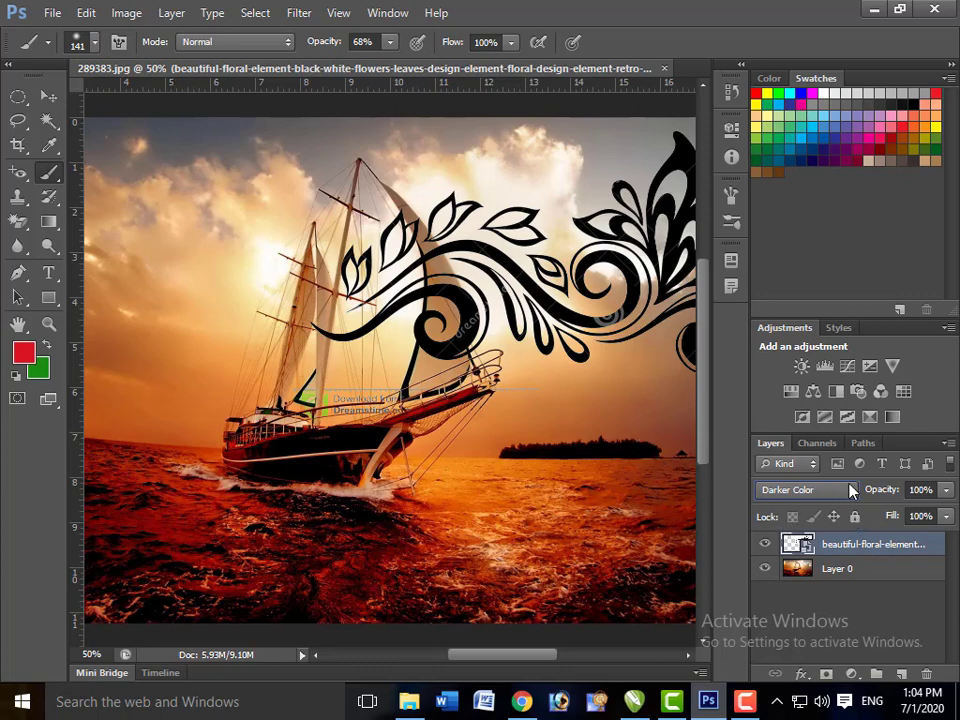
pyautogui.click(807, 489)
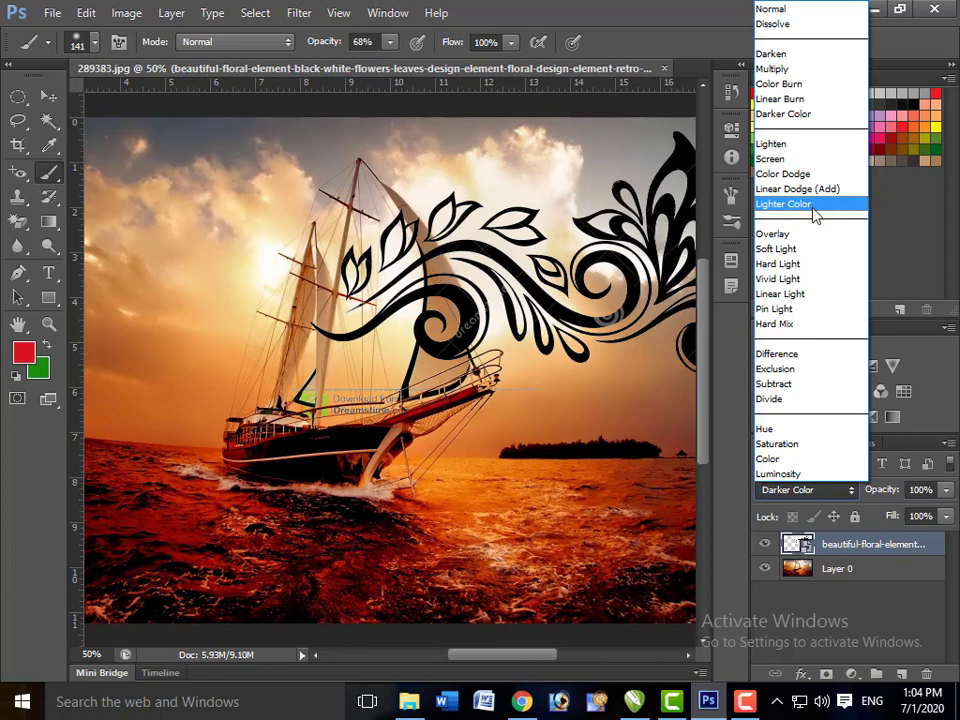
# Try Lighter Color, Overlay and Pin Light blends on the floral layer
pyautogui.click(816, 212)
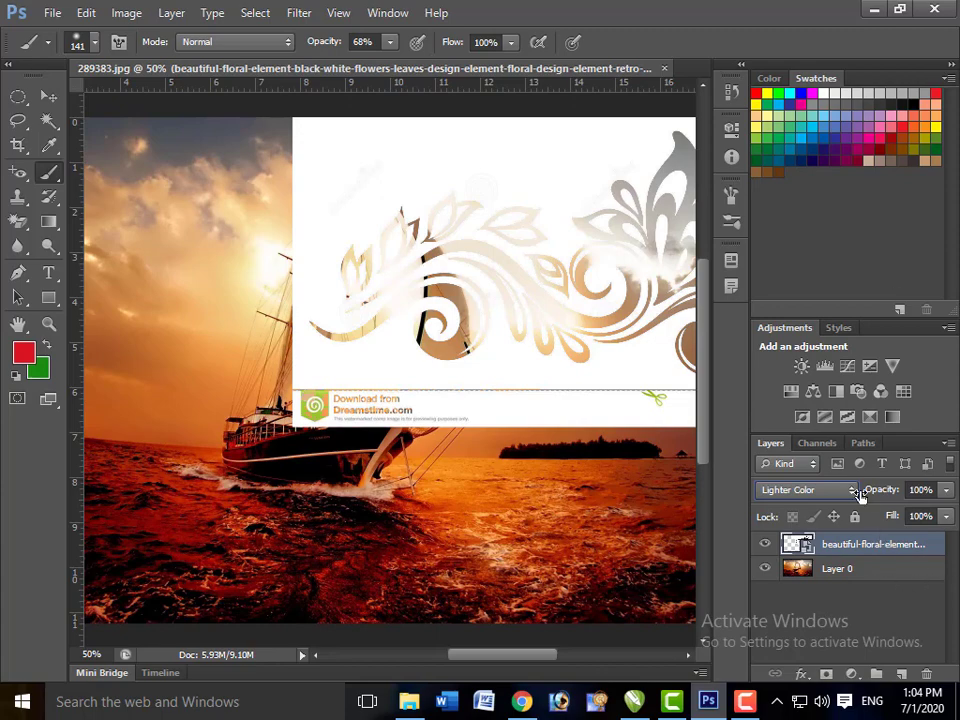
pyautogui.click(805, 489)
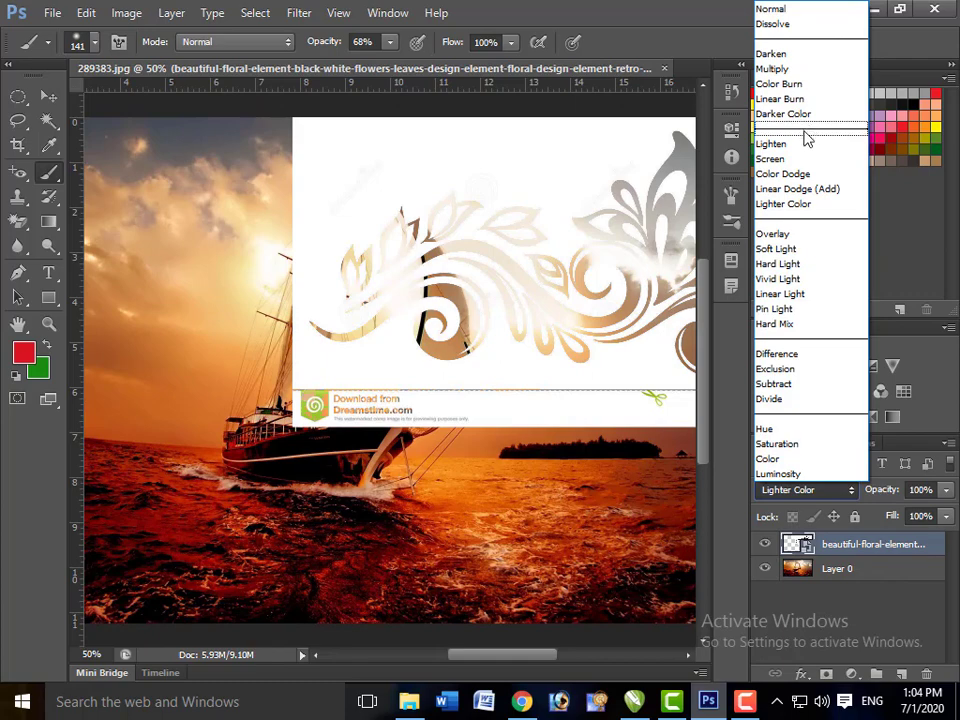
pyautogui.click(790, 234)
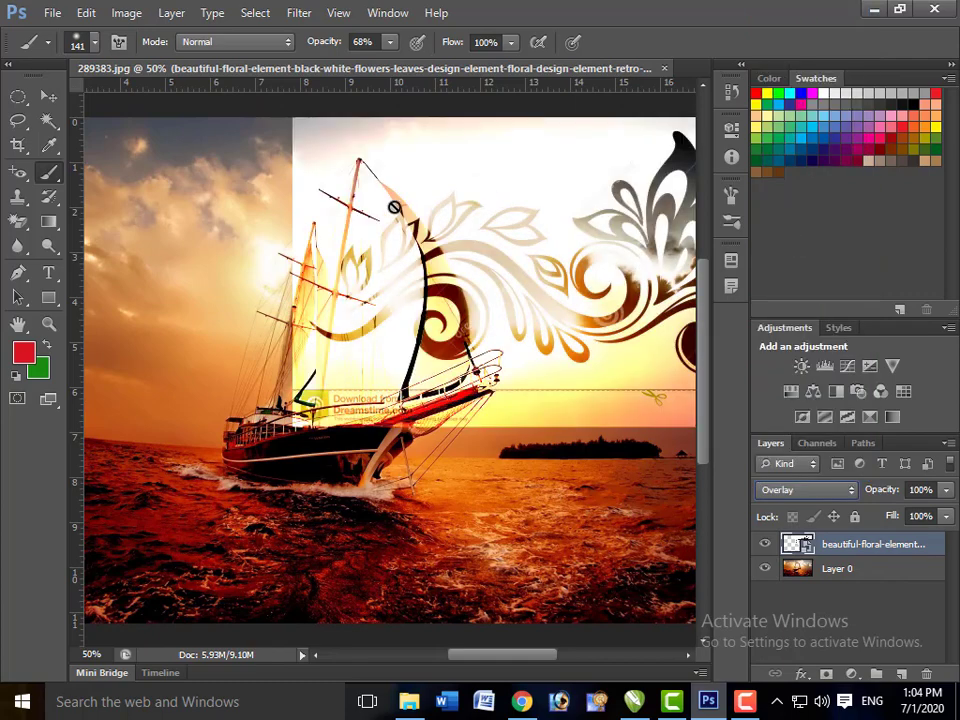
pyautogui.click(846, 494)
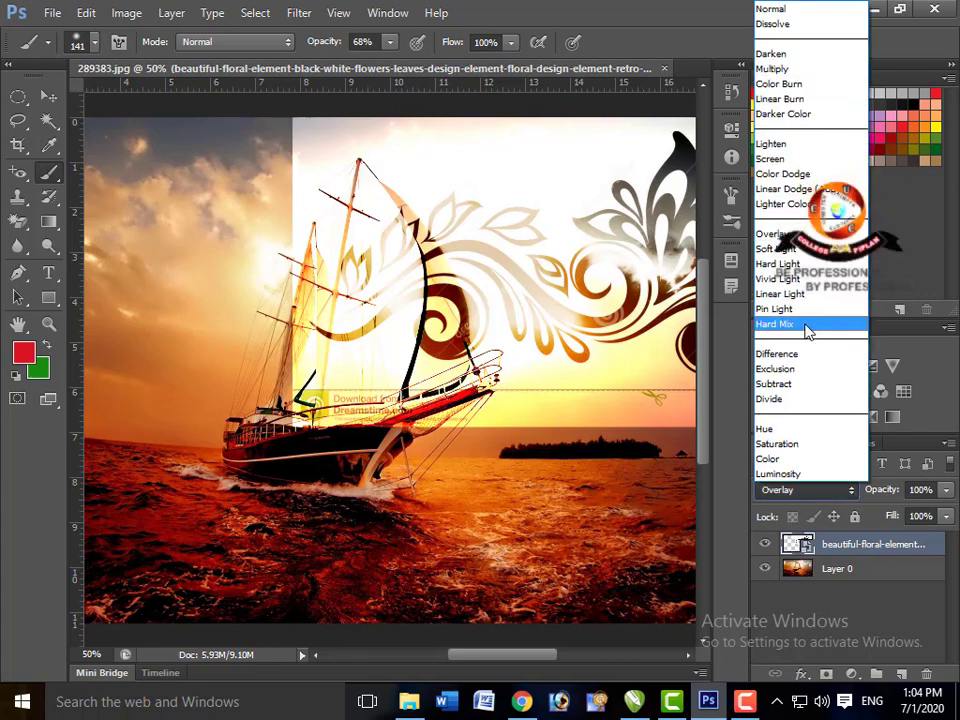
pyautogui.click(801, 312)
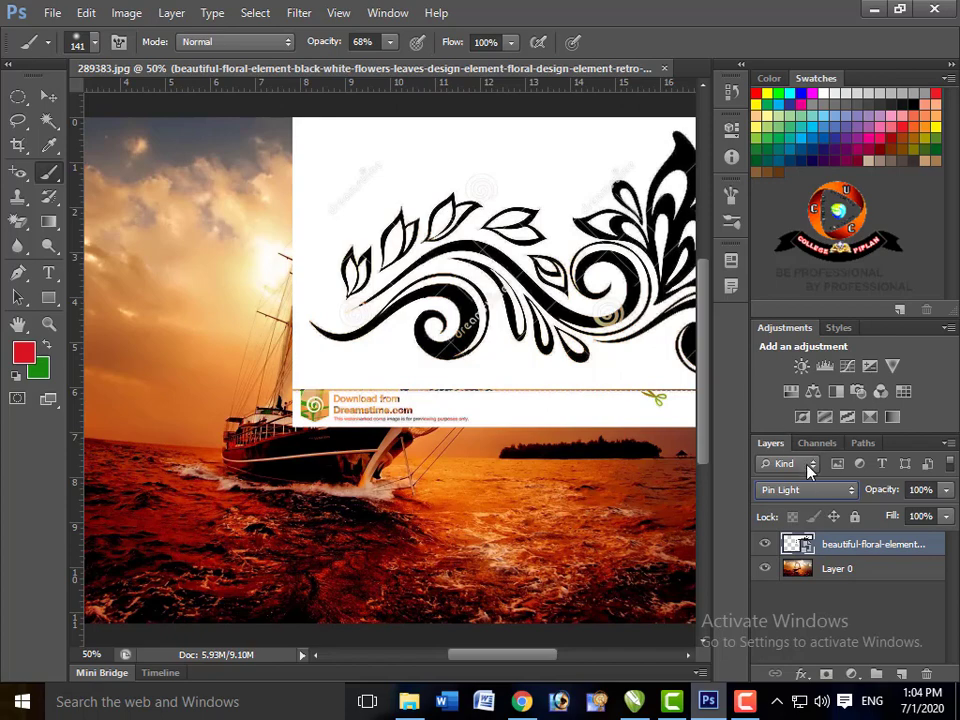
# Set the floral layer to Subtract, then close the document without saving
pyautogui.click(850, 490)
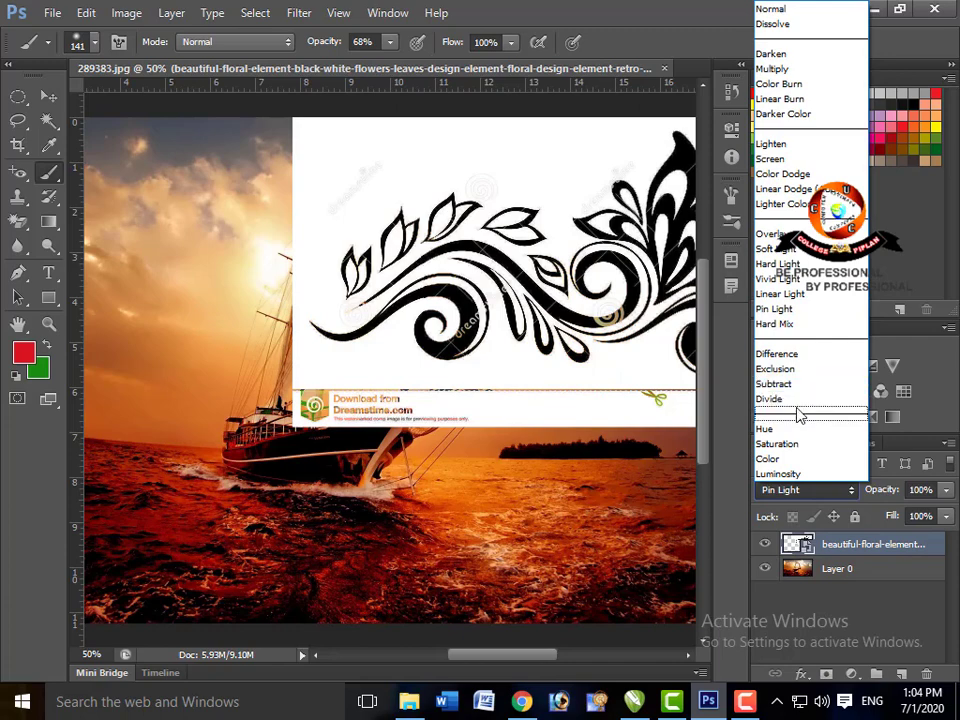
pyautogui.click(775, 384)
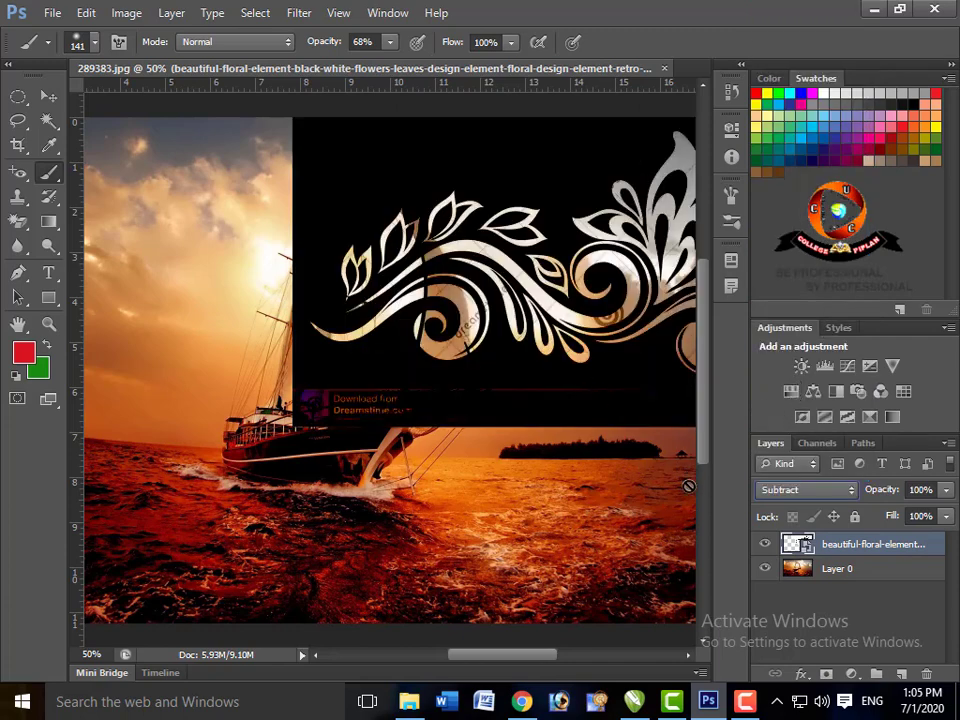
pyautogui.click(849, 490)
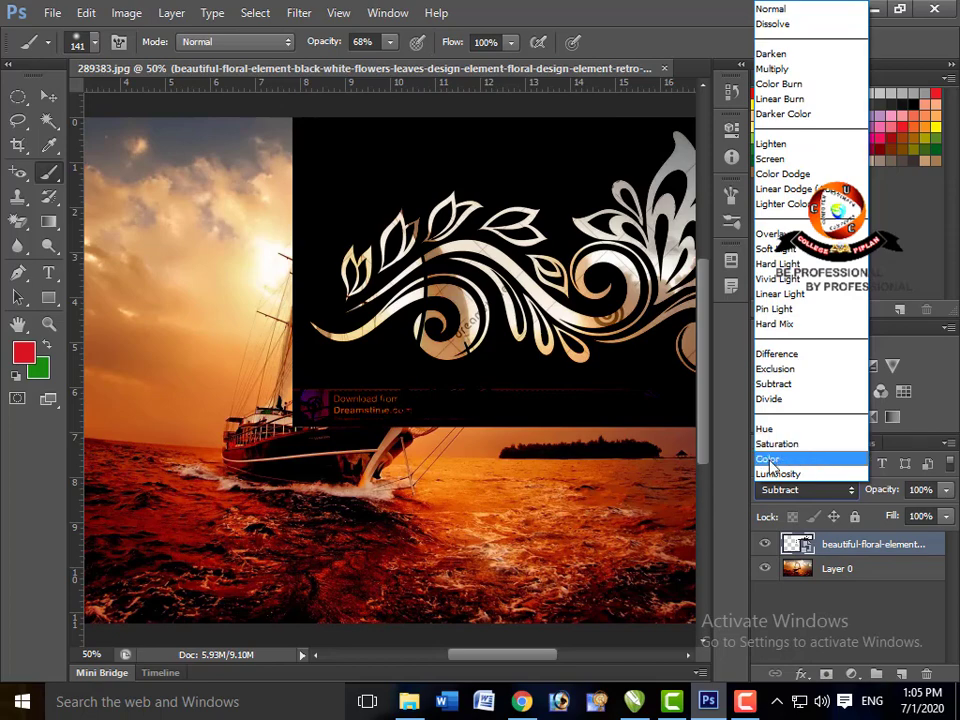
pyautogui.click(681, 499)
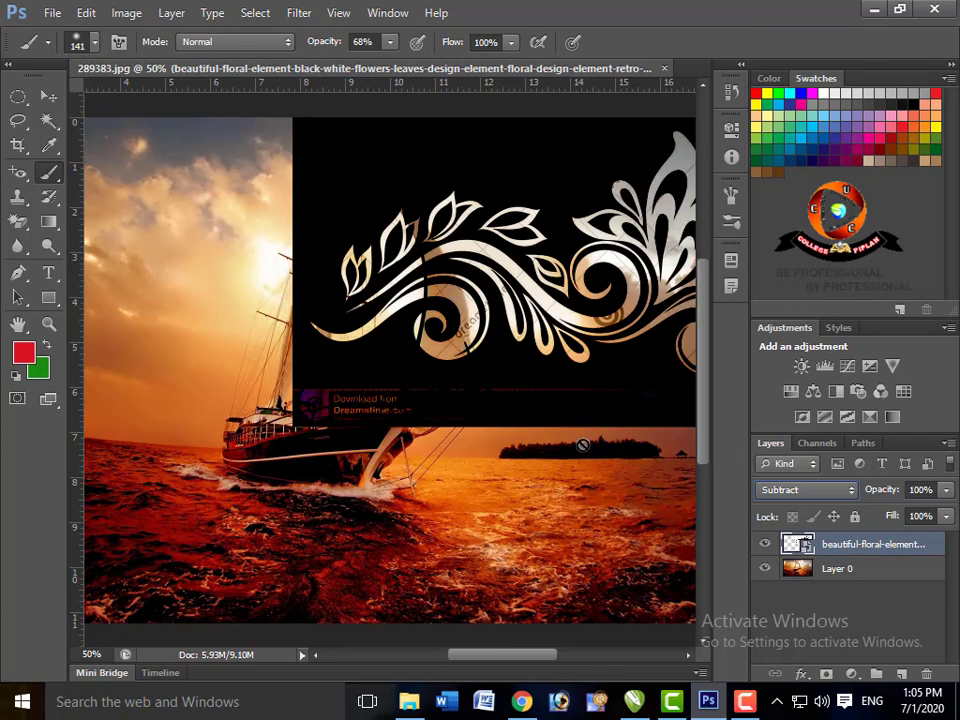
pyautogui.hotkey('ctrl', 'w')
pyautogui.press('n')
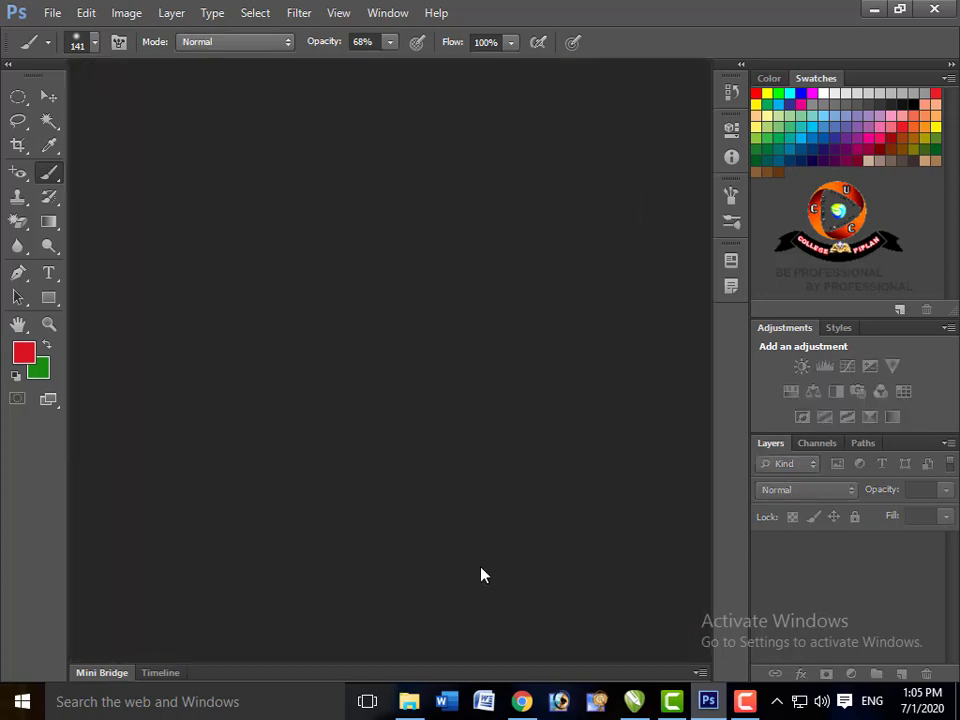
# Open the APPLE photo from File Explorer's CS6 folder in Photoshop by dragging it over
pyautogui.click(407, 703)
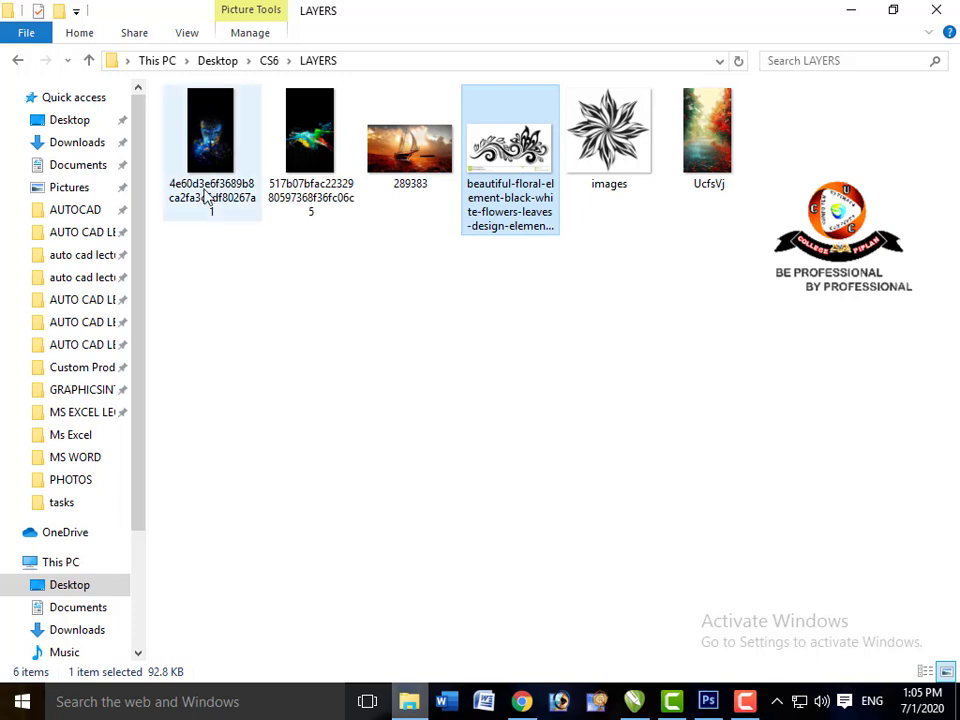
pyautogui.click(90, 66)
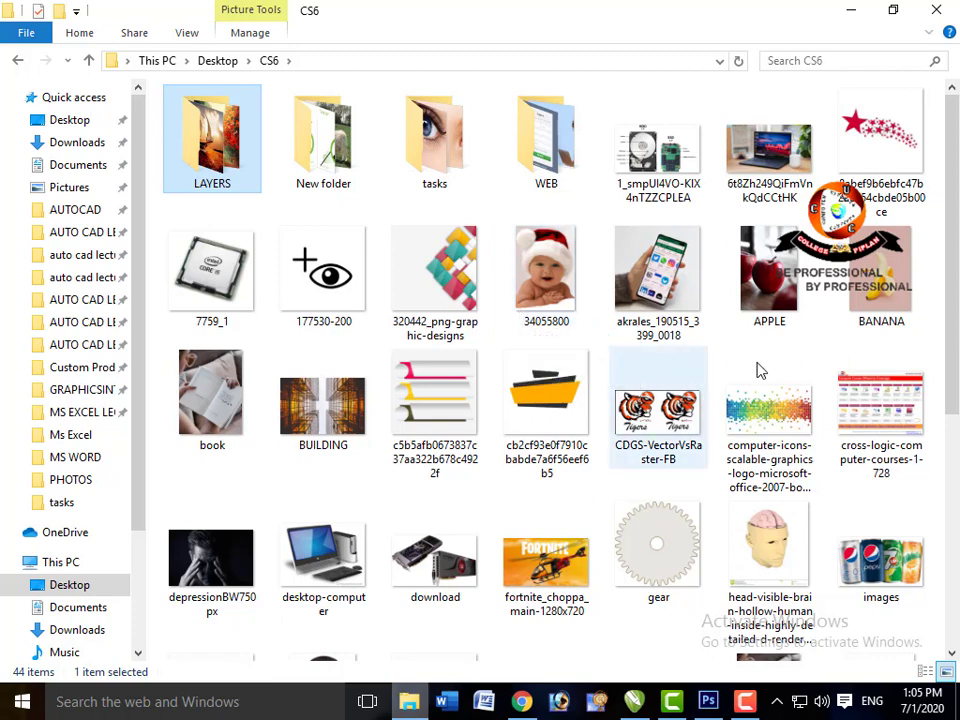
pyautogui.moveTo(815, 290)
pyautogui.mouseDown()
pyautogui.moveTo(672, 528)
pyautogui.moveTo(715, 703)
pyautogui.moveTo(546, 392)
pyautogui.mouseUp()
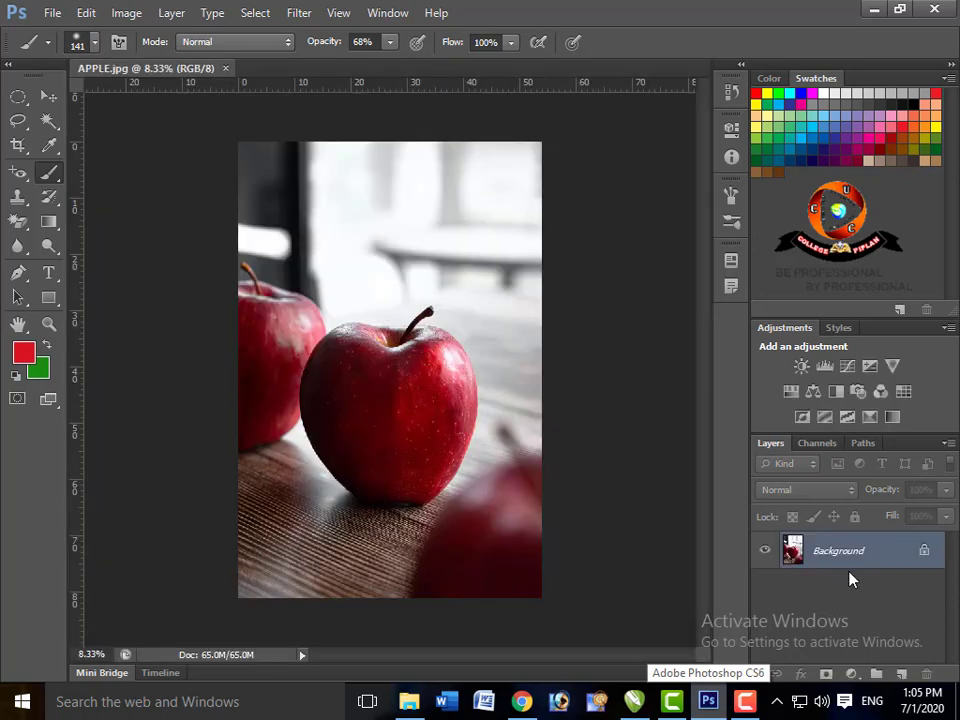
# Convert the apple photo's Background into Layer 0 and duplicate it as Layer 0 copy
pyautogui.doubleClick(858, 560)
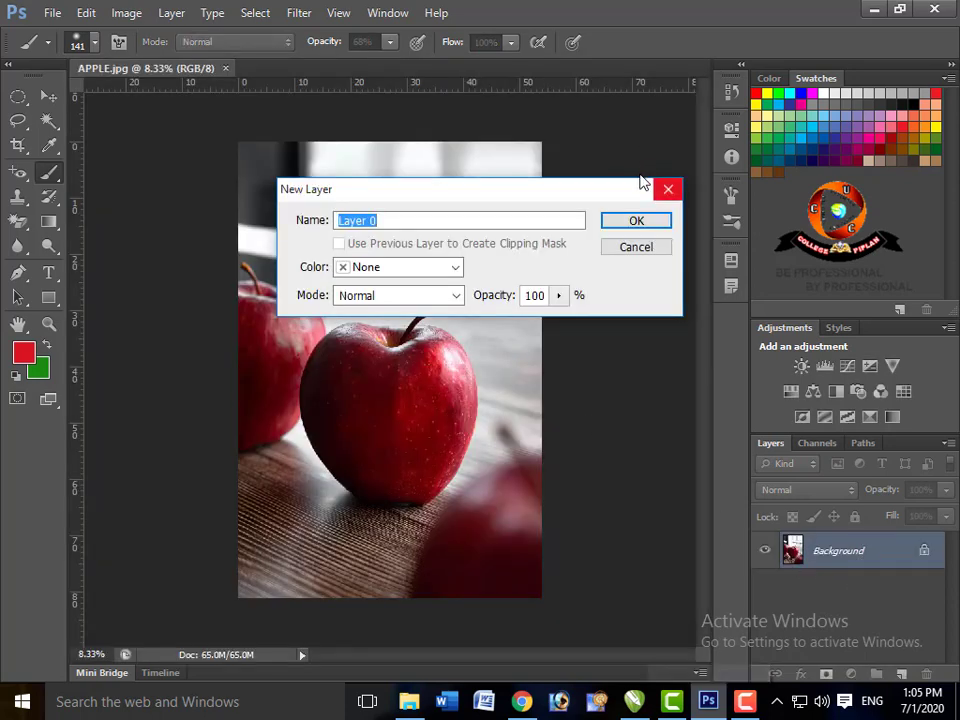
pyautogui.click(629, 228)
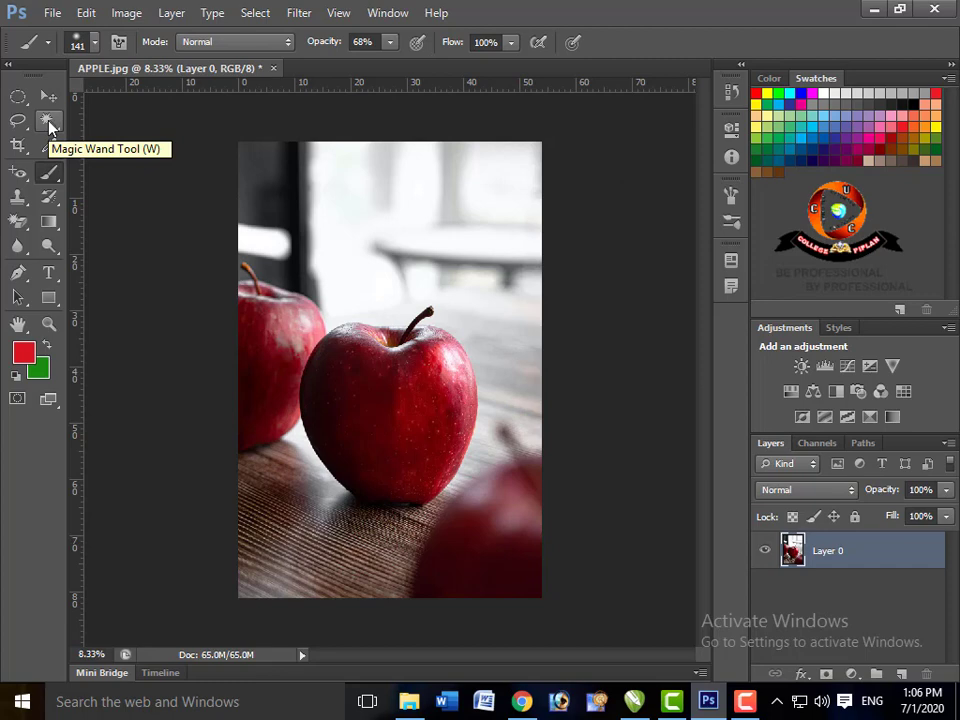
pyautogui.hotkey('ctrl', 'j')
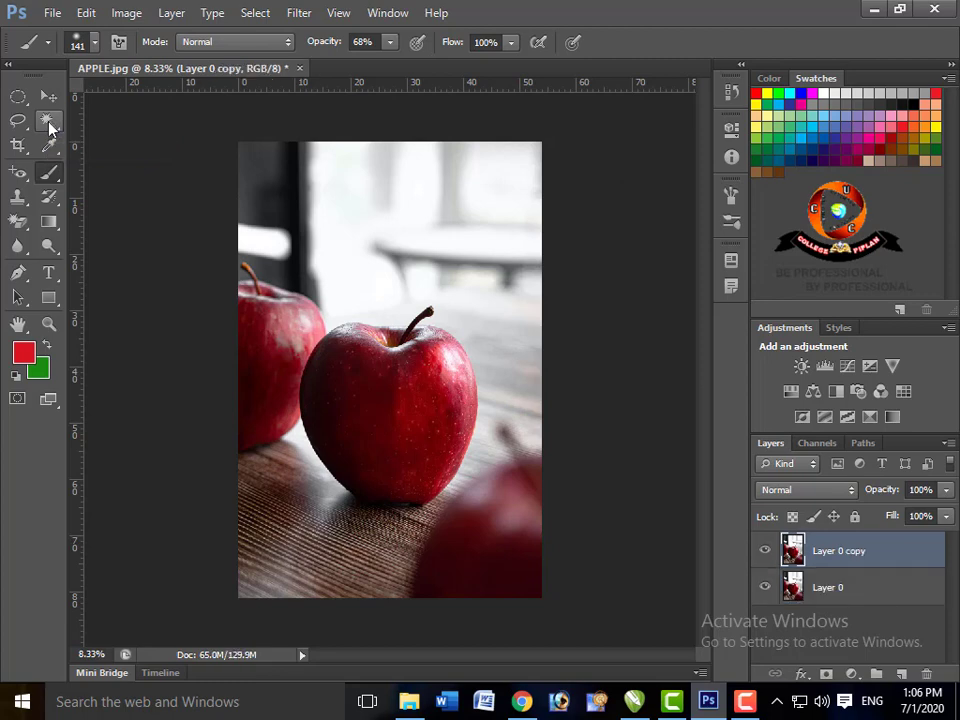
pyautogui.click(49, 123)
pyautogui.rightClick(49, 123)
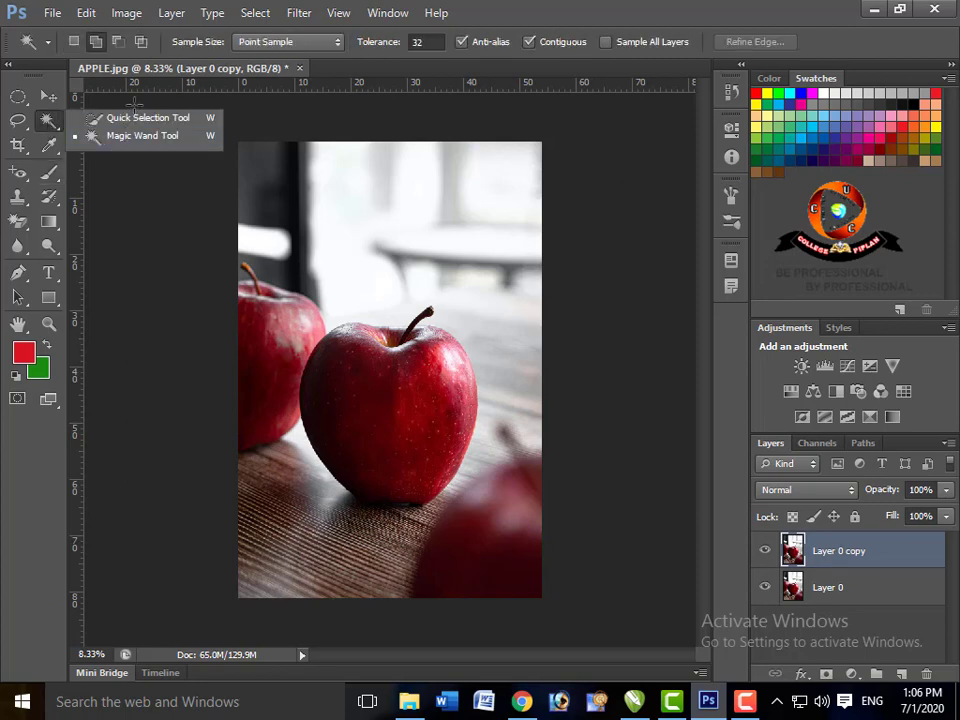
# Brush a Quick Selection over the central red apple, including its upper edge and stem dimple
pyautogui.click(137, 119)
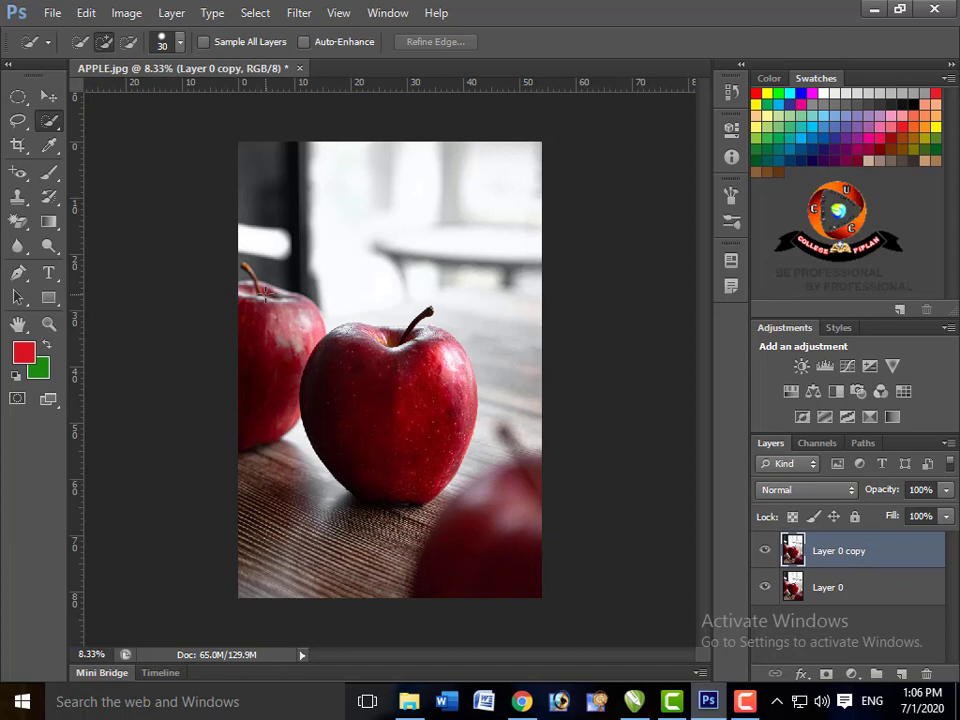
pyautogui.hotkey('ctrl', '+')
pyautogui.hotkey('ctrl', '+')
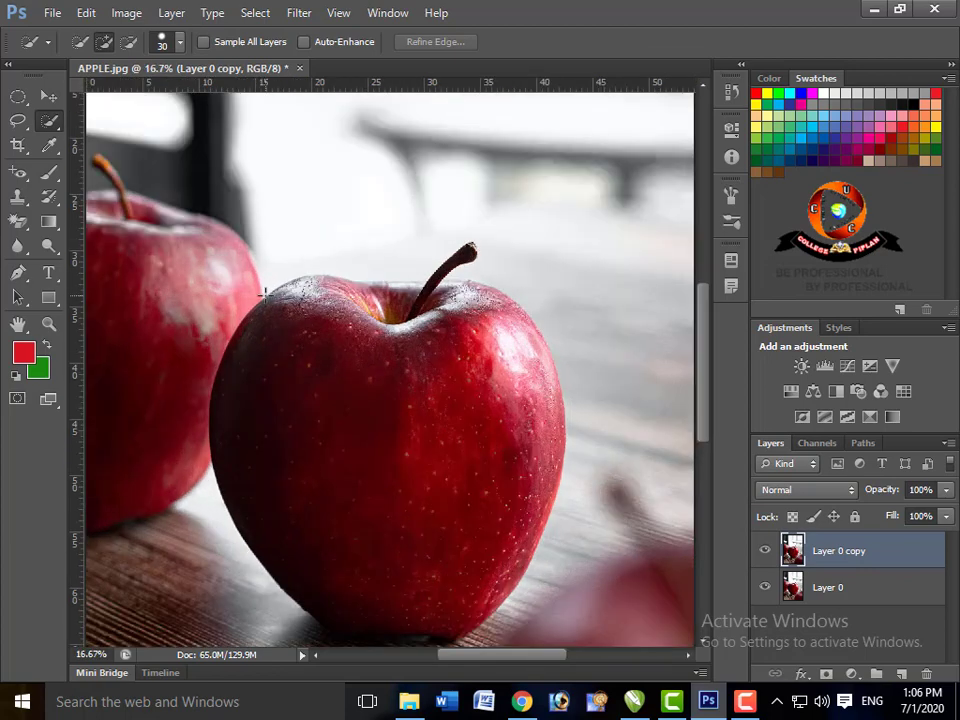
pyautogui.moveTo(300, 291); pyautogui.dragTo(314, 346)
pyautogui.moveTo(341, 389)
pyautogui.mouseDown()
pyautogui.moveTo(422, 446)
pyautogui.moveTo(491, 473)
pyautogui.mouseUp()
pyautogui.click(491, 473)
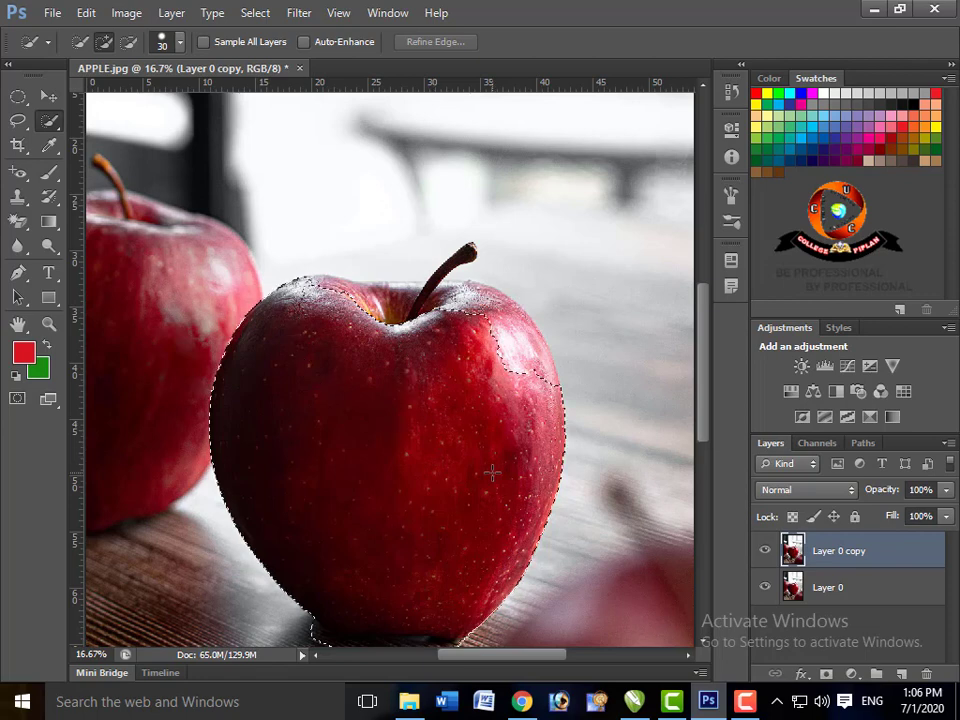
pyautogui.moveTo(507, 323); pyautogui.dragTo(482, 279)
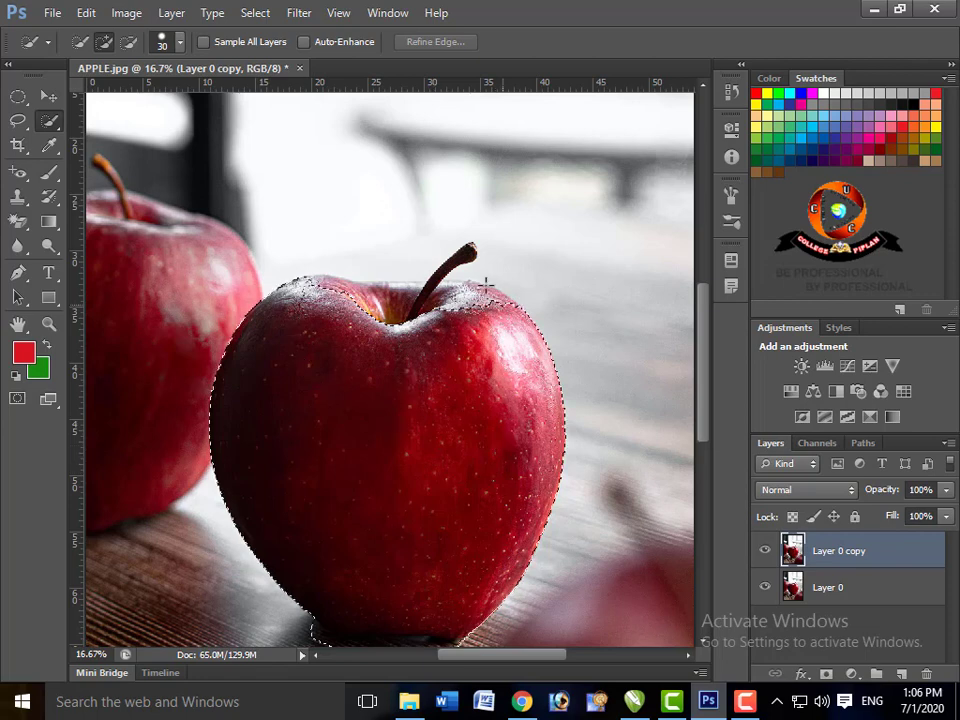
pyautogui.moveTo(343, 286); pyautogui.dragTo(322, 284)
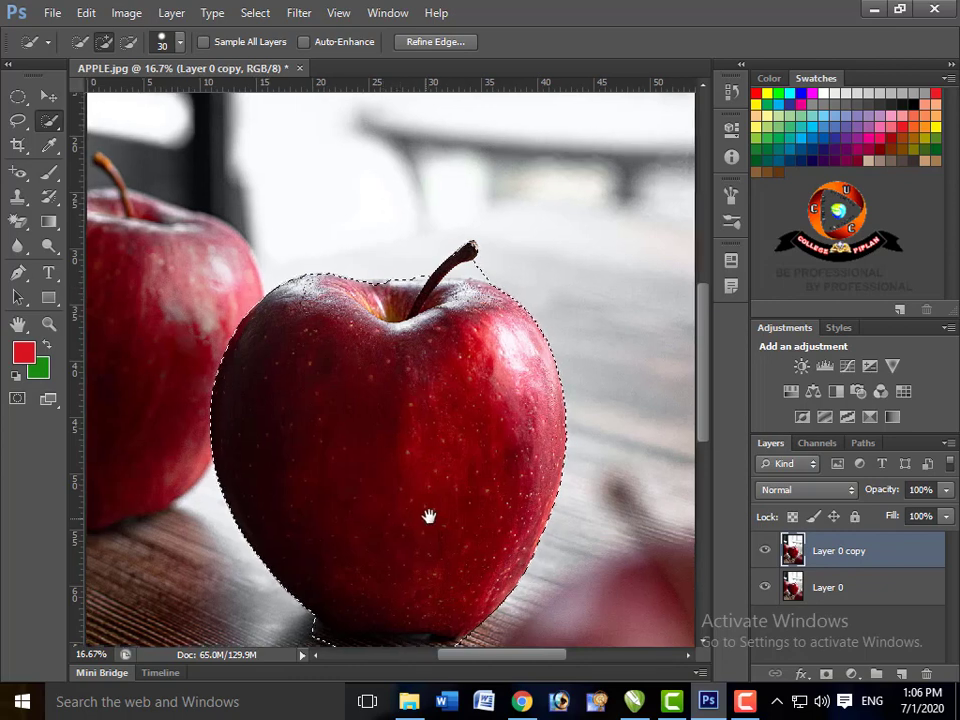
# Subtract the table area along the apple's base from the selection
pyautogui.moveTo(429, 514); pyautogui.dragTo(450, 296)
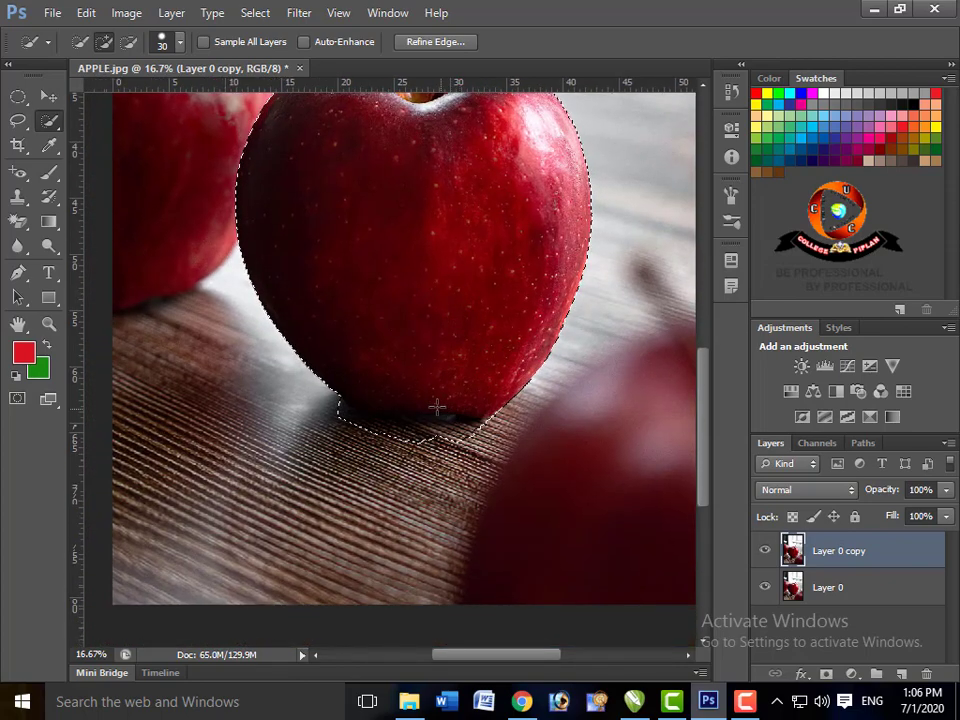
pyautogui.press('alt')
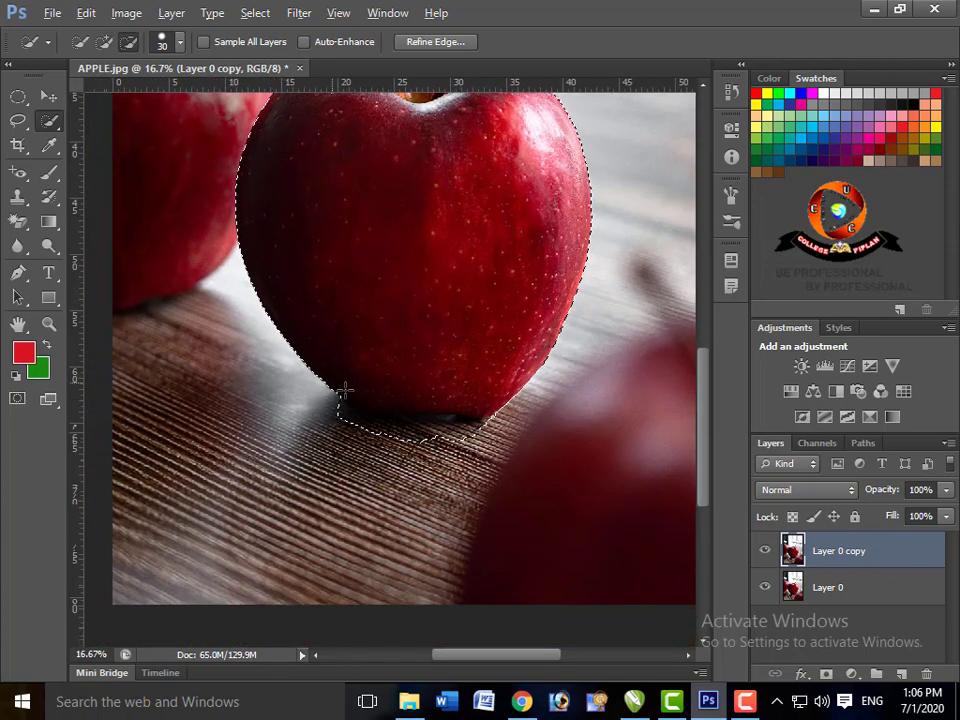
pyautogui.moveTo(333, 390); pyautogui.dragTo(360, 407)
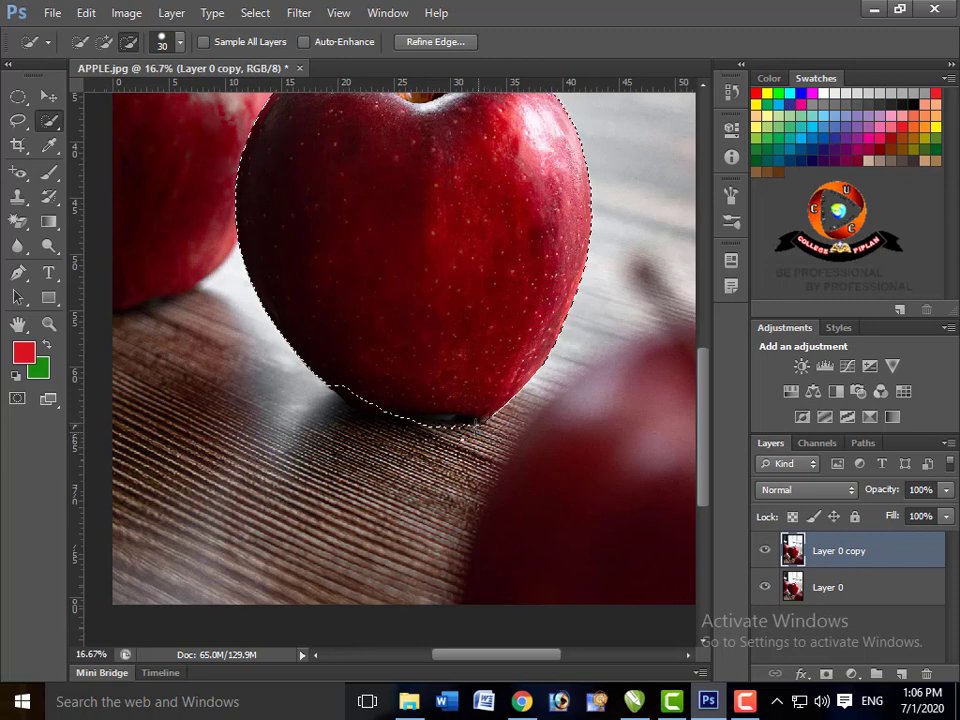
pyautogui.click(410, 427)
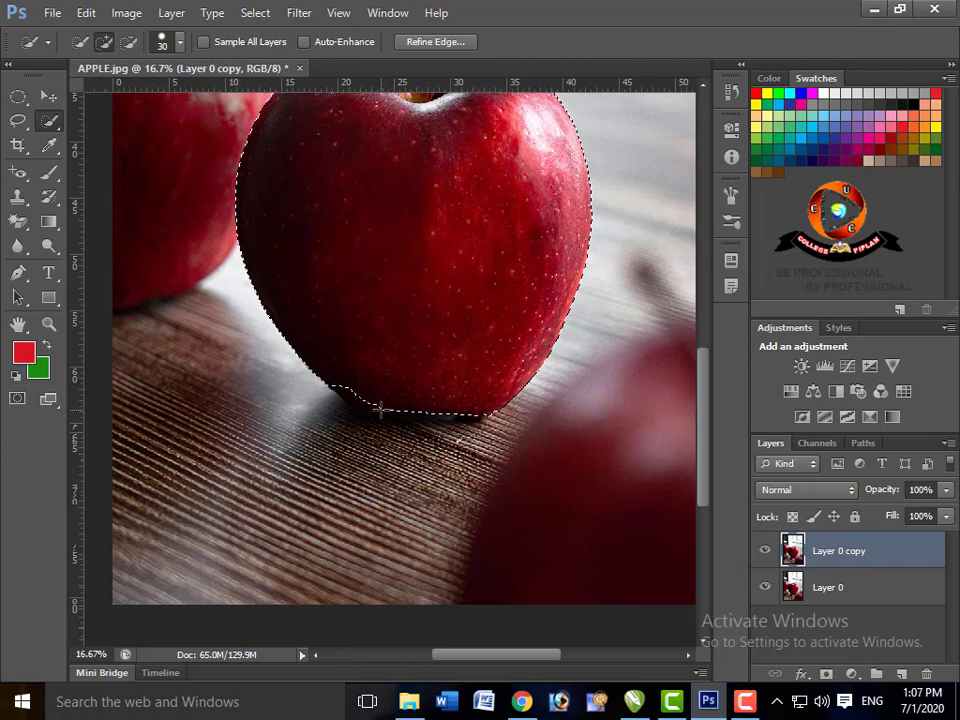
pyautogui.click(361, 379)
pyautogui.click(355, 401)
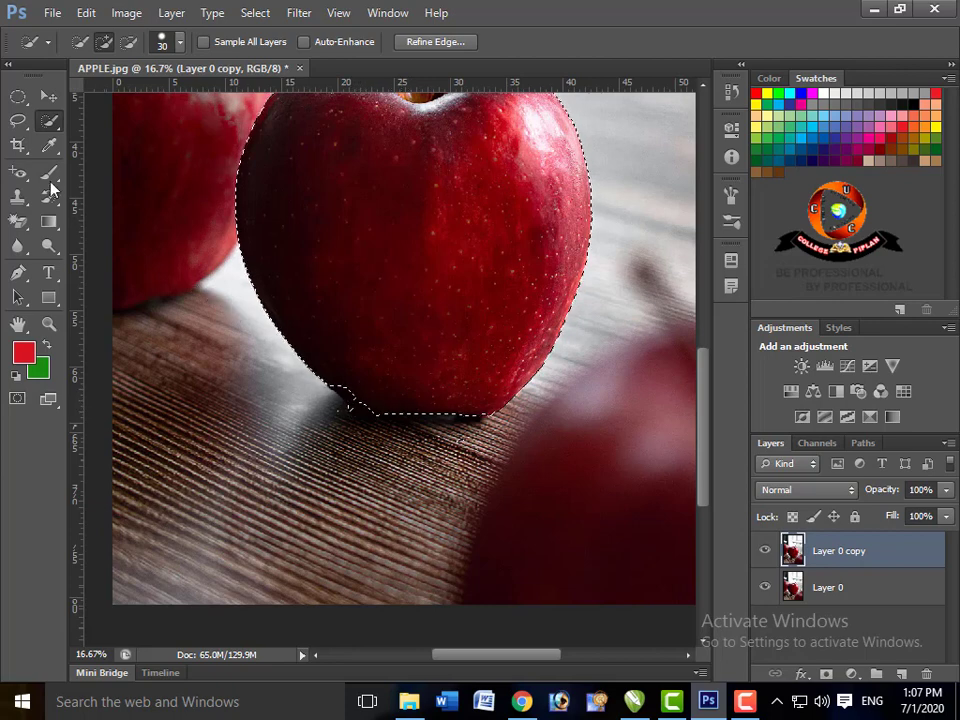
# With the Lasso, add the apple's lower-left edge and cut out the shadow beneath its base
pyautogui.press('l')
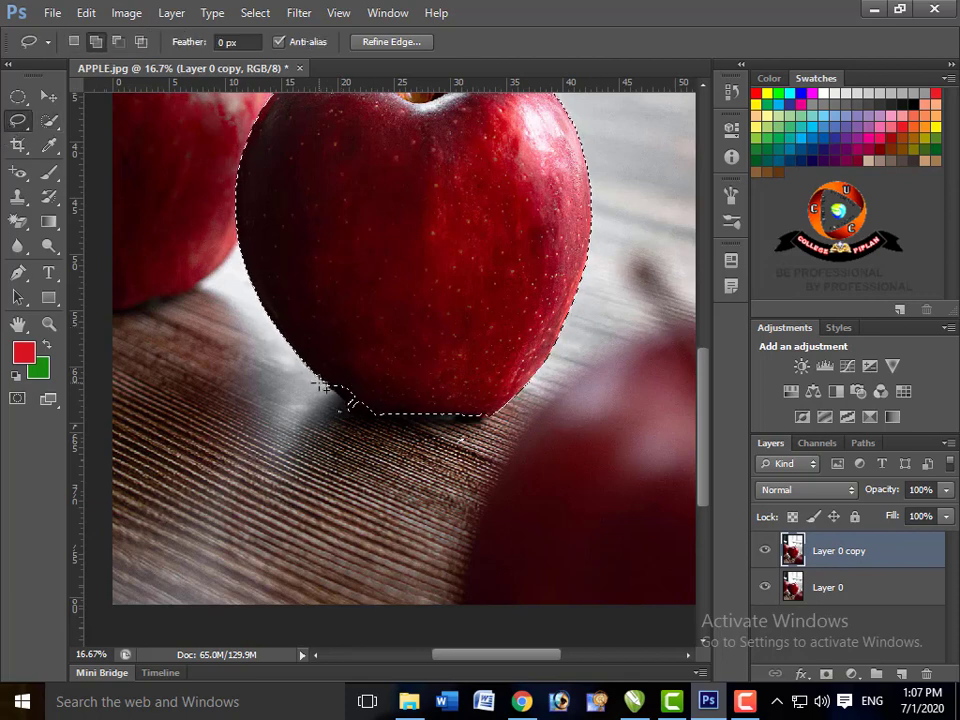
pyautogui.moveTo(354, 381)
pyautogui.mouseDown()
pyautogui.moveTo(369, 428)
pyautogui.moveTo(484, 363)
pyautogui.moveTo(471, 347)
pyautogui.mouseUp()
pyautogui.press('alt')
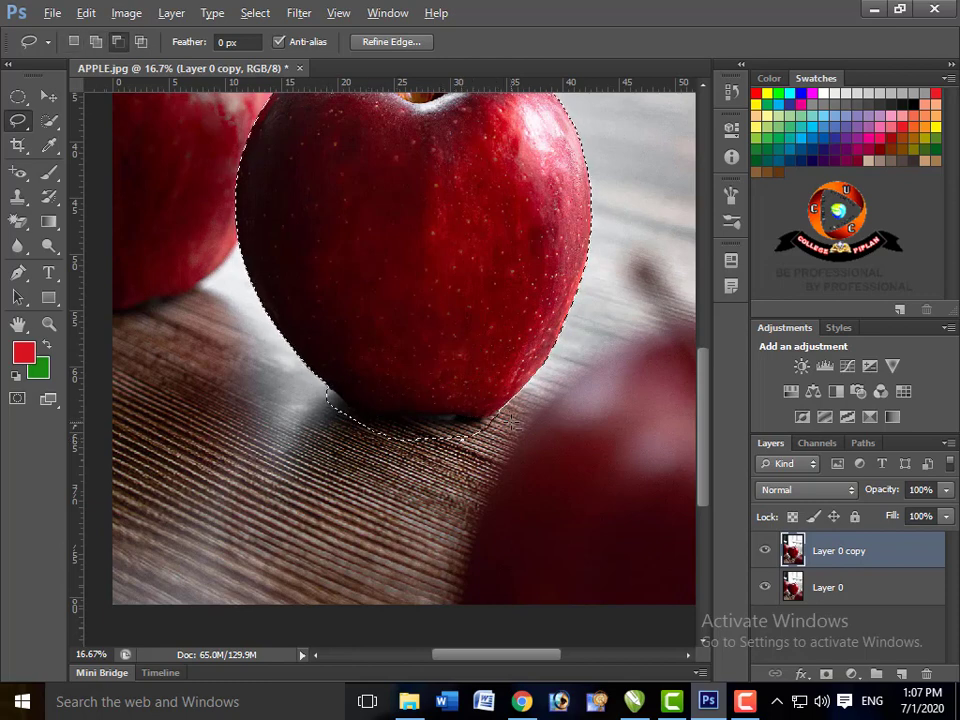
pyautogui.moveTo(432, 426); pyautogui.dragTo(289, 395)
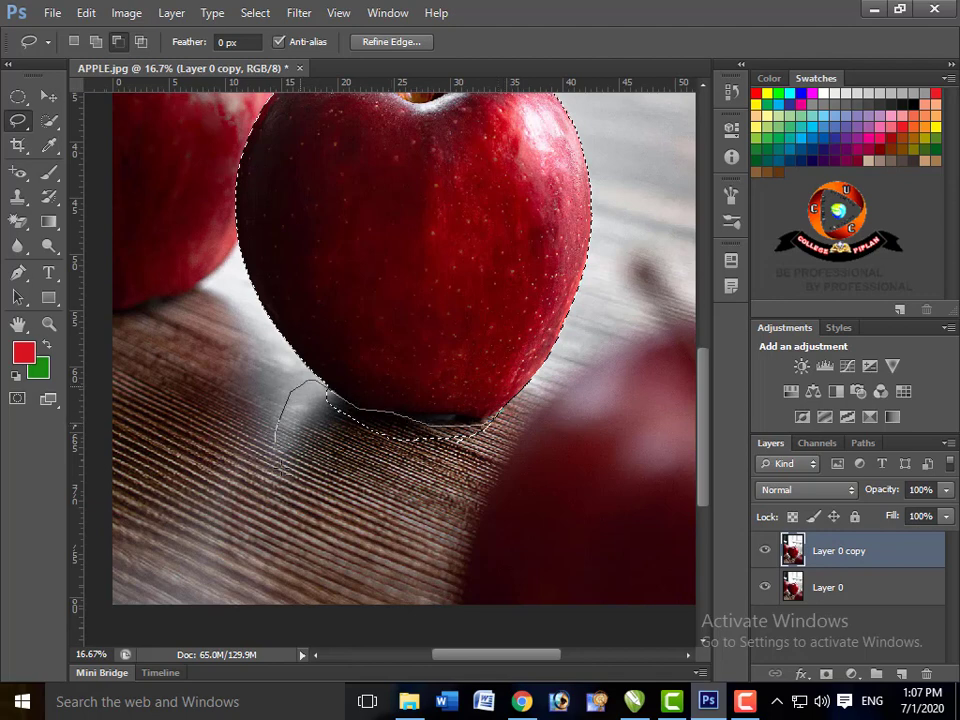
pyautogui.moveTo(274, 439); pyautogui.dragTo(340, 385)
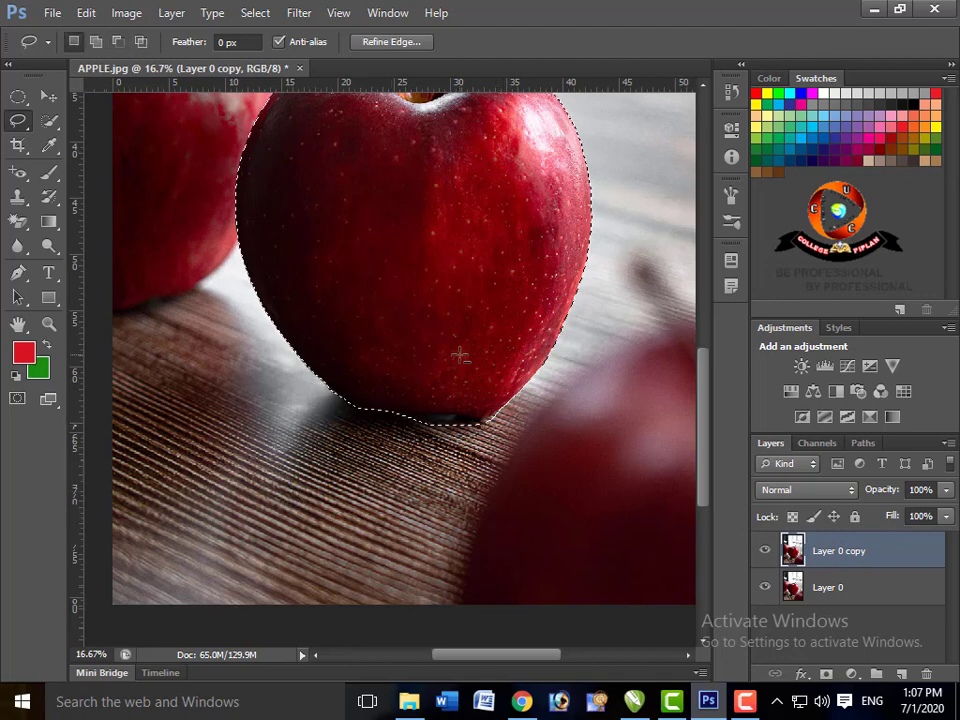
pyautogui.hotkey('ctrl', '-')
pyautogui.hotkey('ctrl', '-')
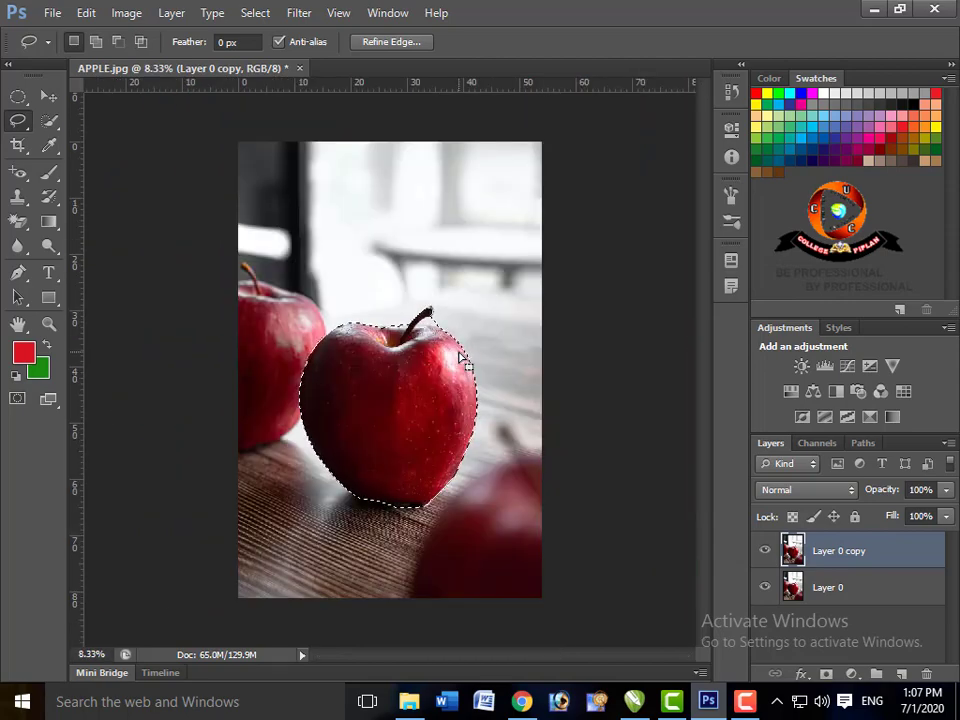
pyautogui.hotkey('ctrl', '+')
pyautogui.hotkey('ctrl', '+')
pyautogui.hotkey('ctrl', '+')
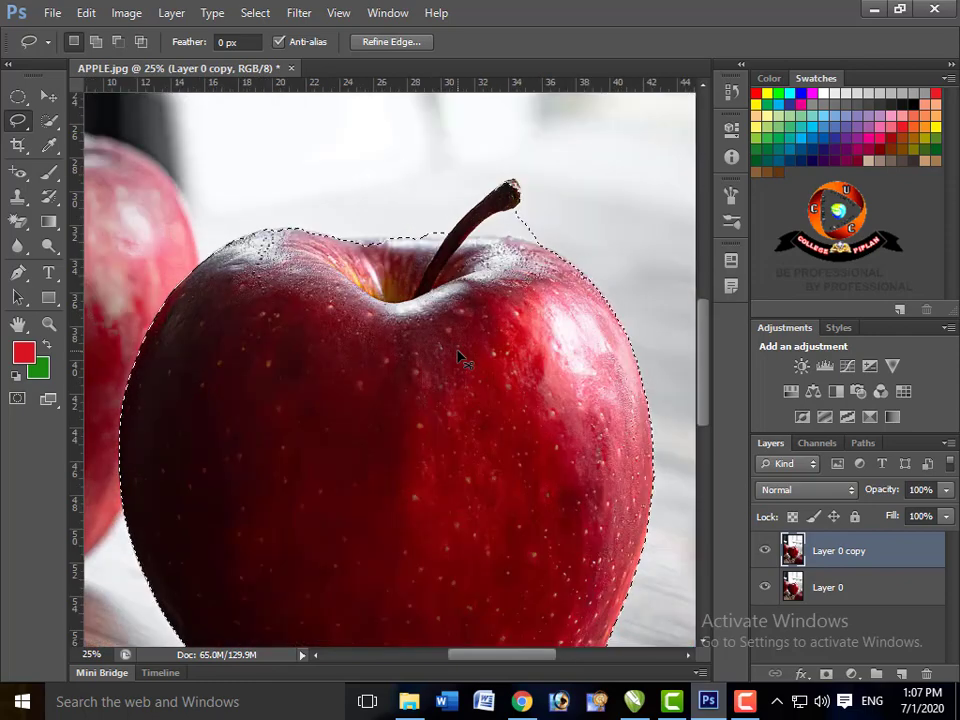
# Cut the stem area at the apple's top out of the selection
pyautogui.moveTo(528, 271); pyautogui.dragTo(375, 386)
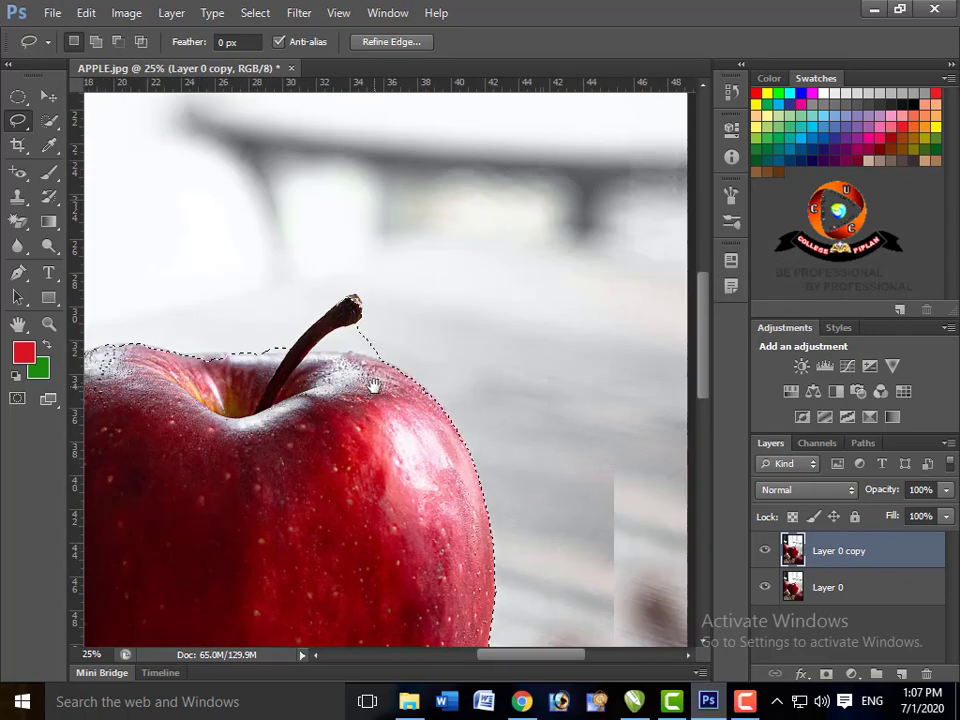
pyautogui.moveTo(364, 322); pyautogui.dragTo(360, 357)
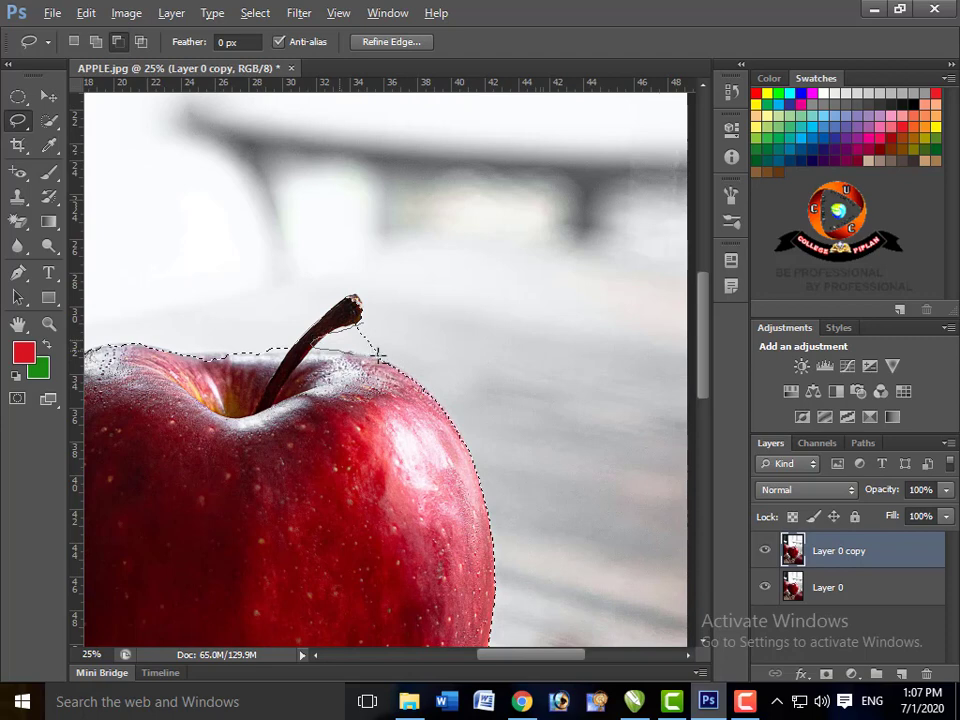
pyautogui.moveTo(360, 357); pyautogui.dragTo(392, 352)
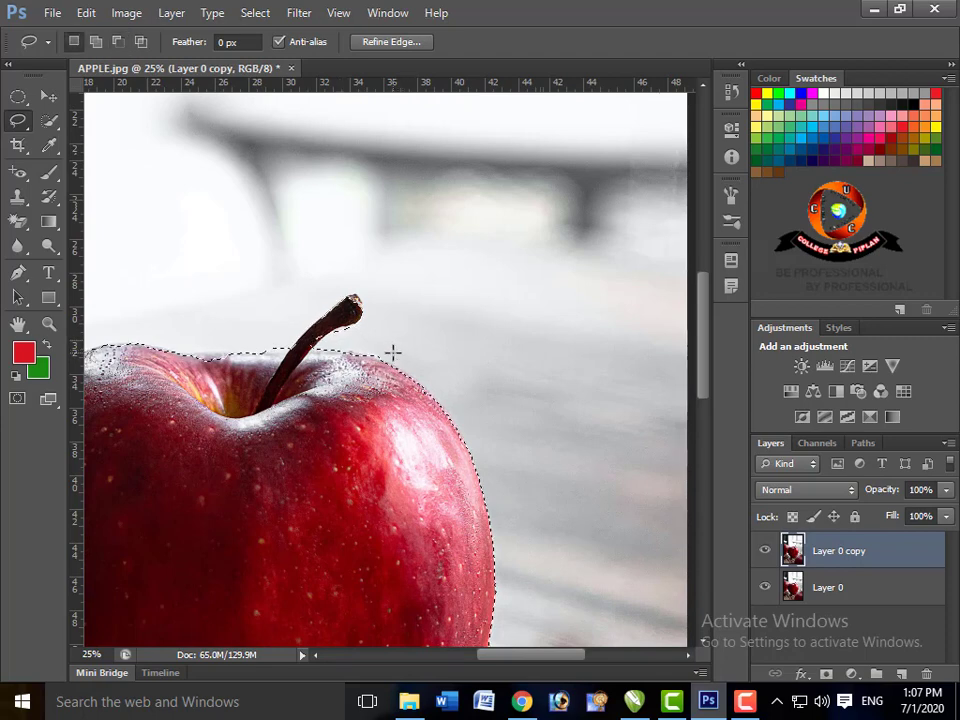
pyautogui.scroll(-1, 392, 352)
pyautogui.scroll(-1, 392, 352)
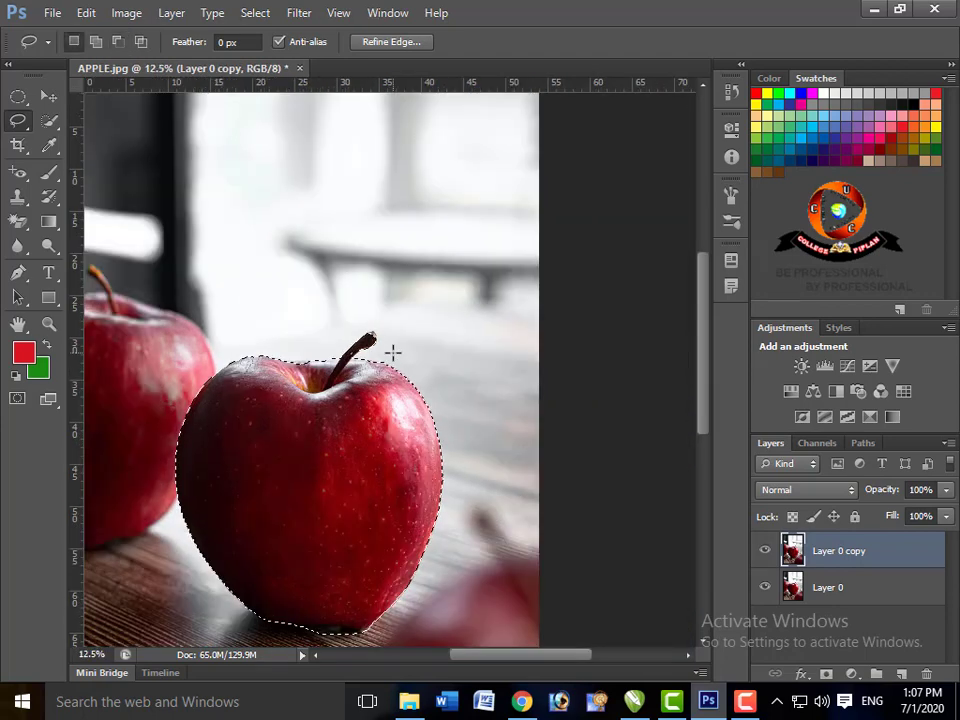
pyautogui.press('z')
pyautogui.click(45, 344)
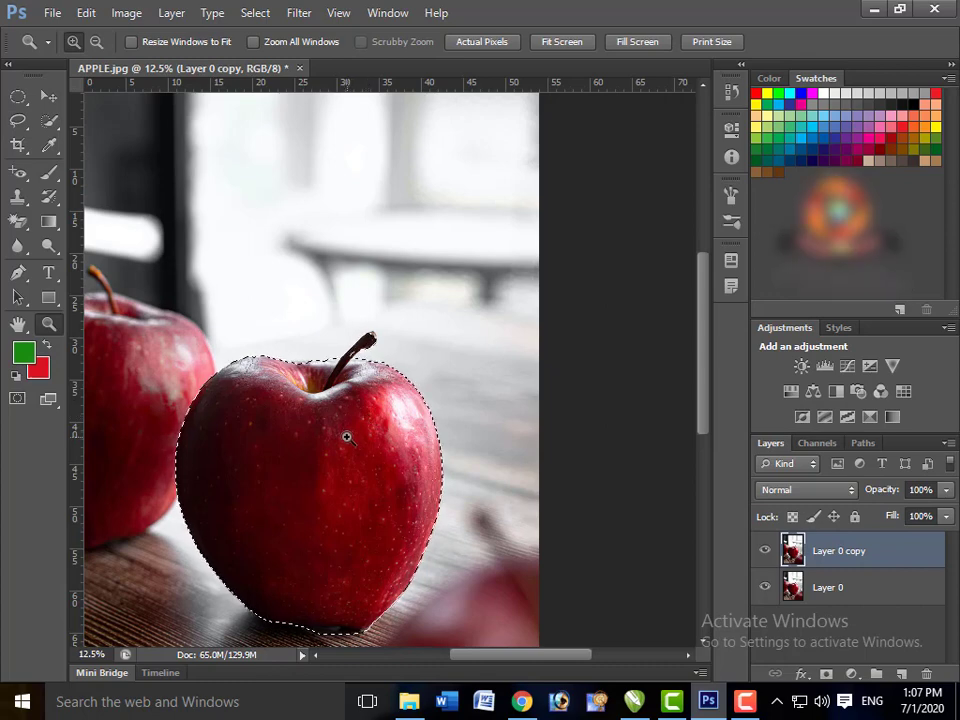
# Fill the apple selection on Layer 0 copy with the green foreground colour
pyautogui.hotkey('alt', 'BackSpace')
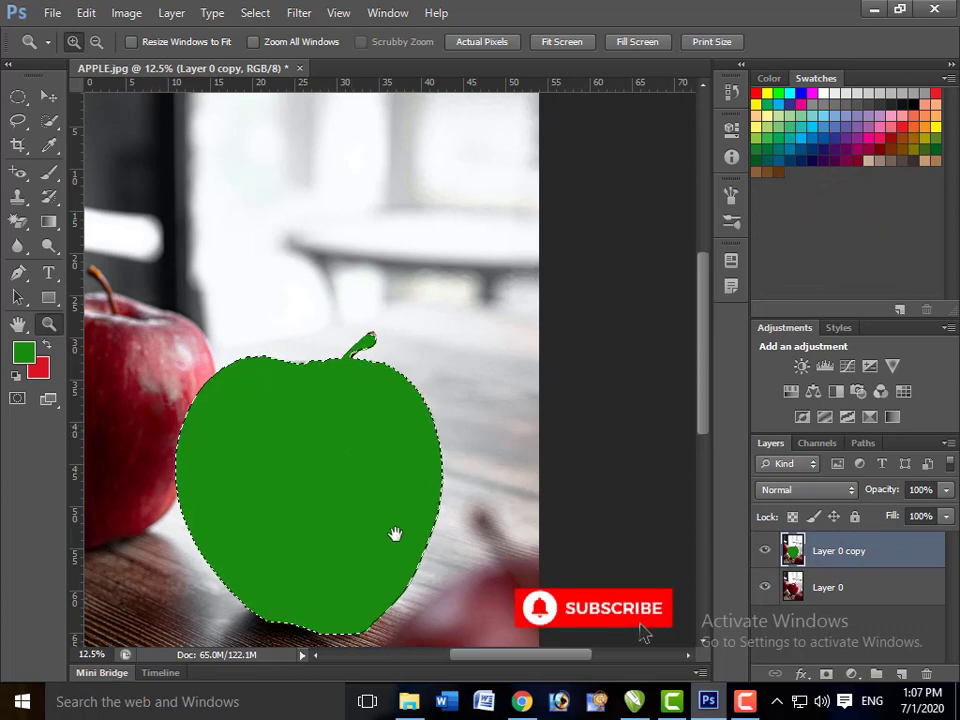
pyautogui.moveTo(396, 531); pyautogui.dragTo(428, 347)
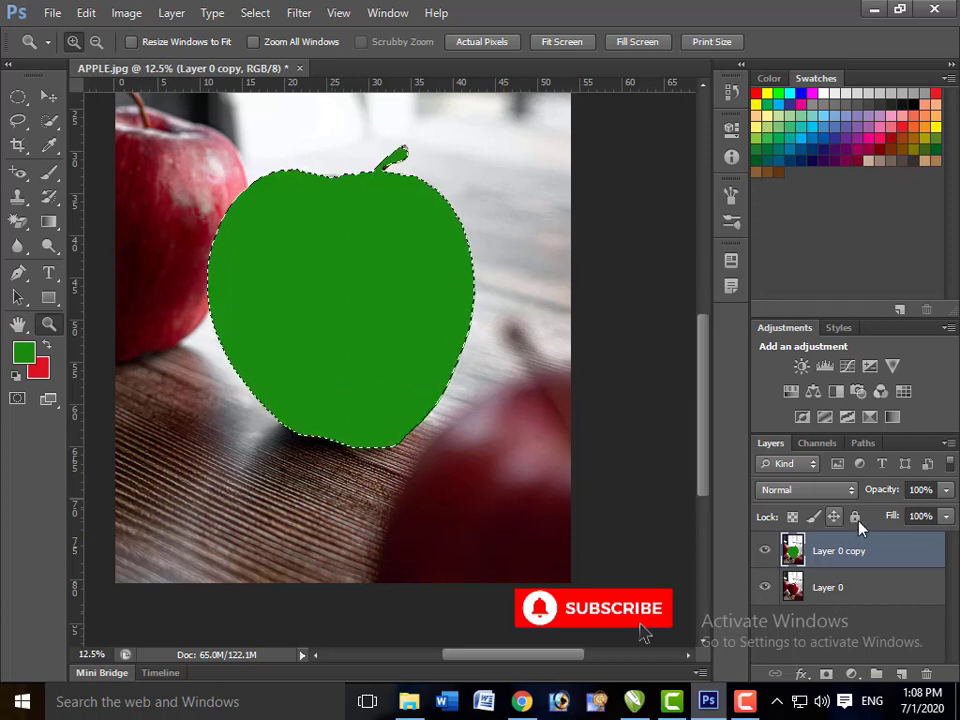
pyautogui.click(853, 490)
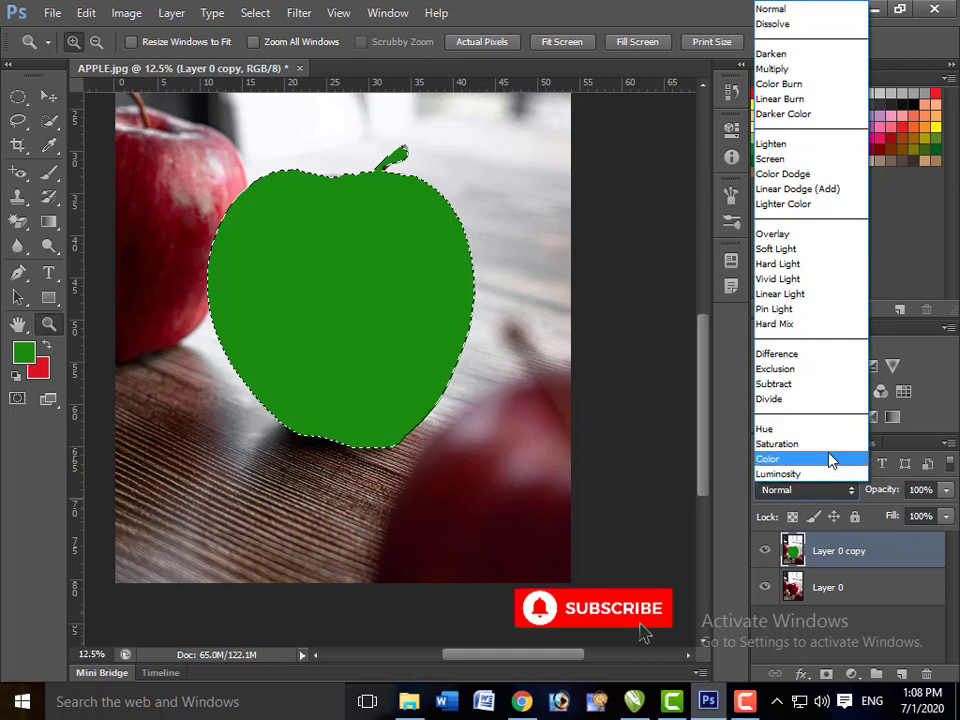
# Set Layer 0 copy to Color blend, deselect, and toggle its visibility to compare
pyautogui.click(829, 459)
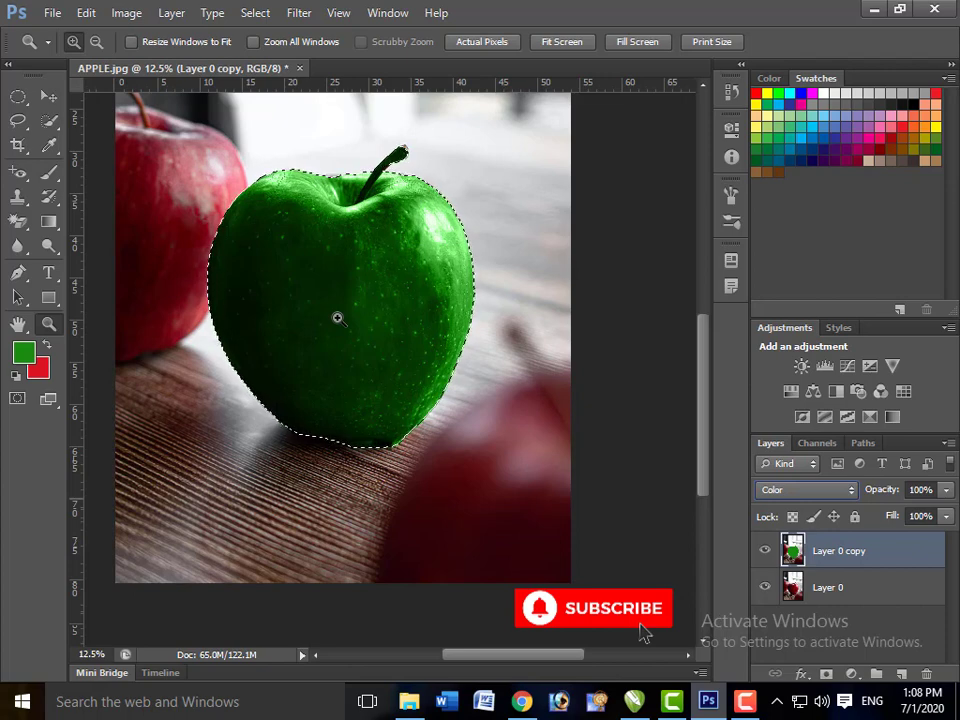
pyautogui.hotkey('ctrl', 'd')
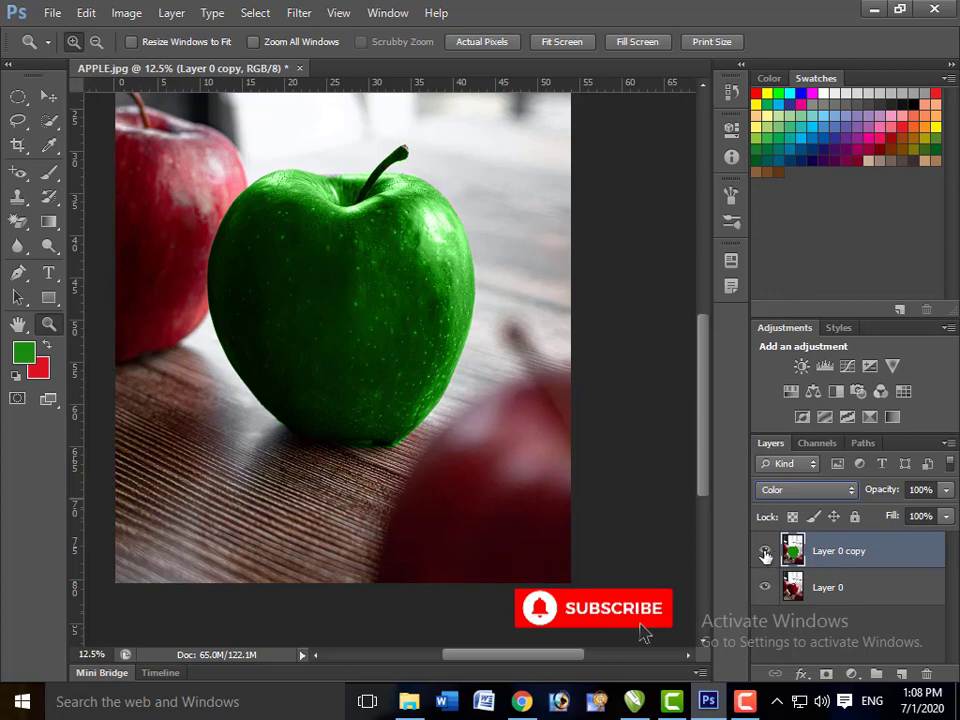
pyautogui.click(766, 552)
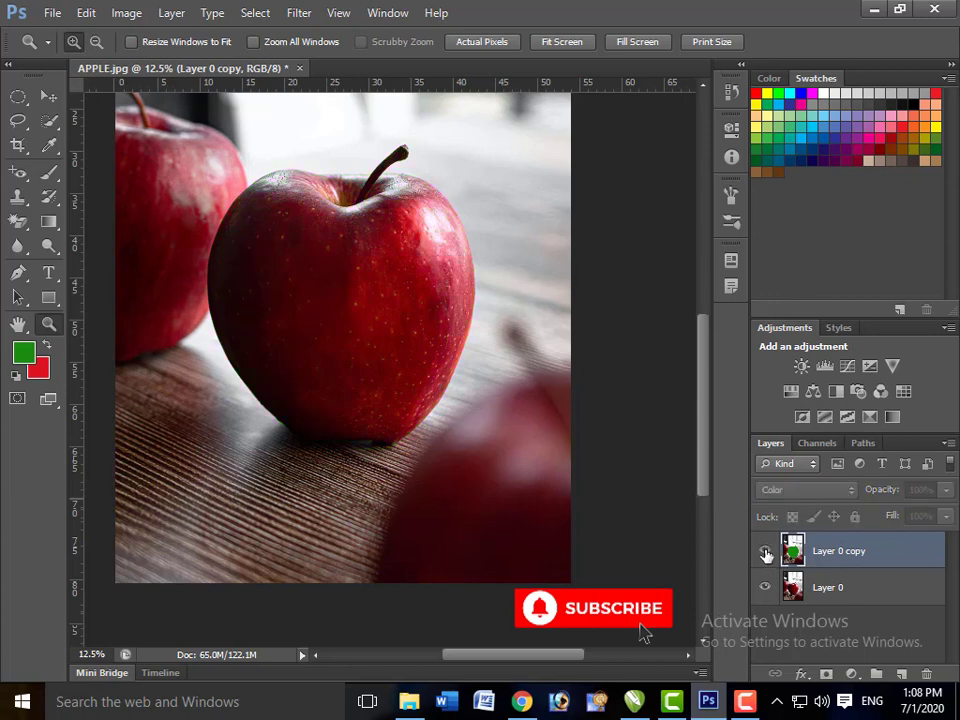
pyautogui.click(766, 552)
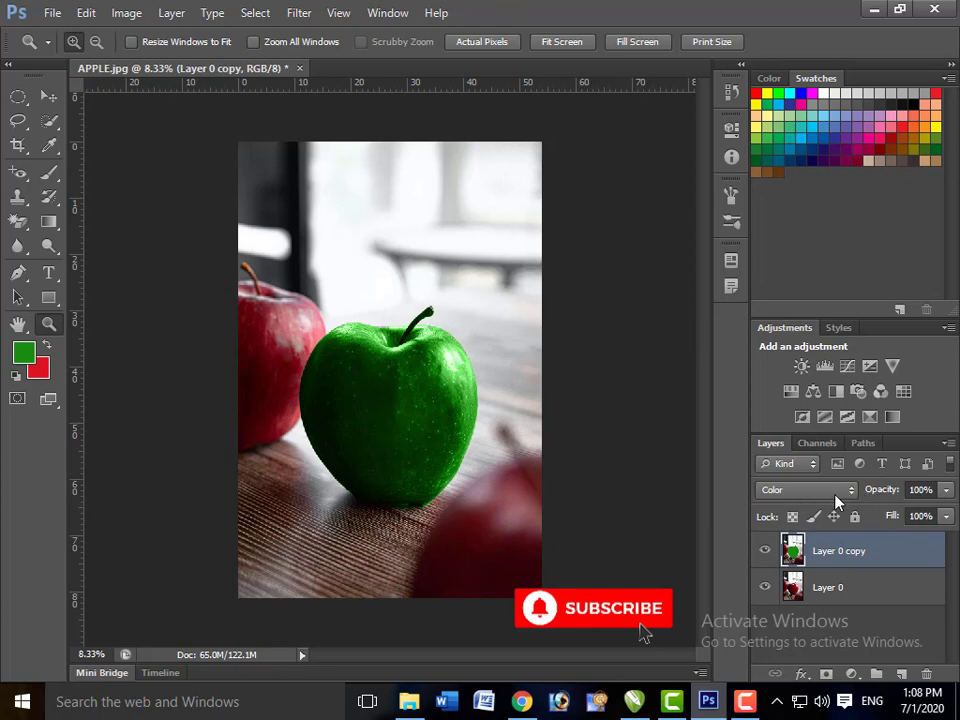
# Pick the Brush tool, deselect Layer 0 and Layer 0 copy, and filter the layer list to pixel layers
pyautogui.click(18, 196)
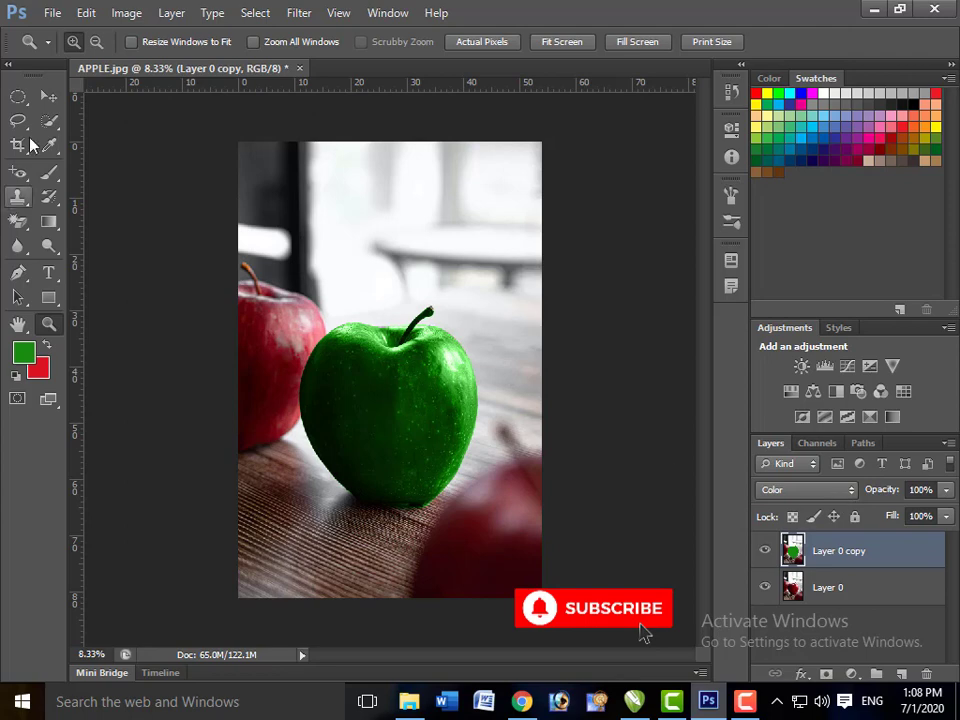
pyautogui.click(30, 141)
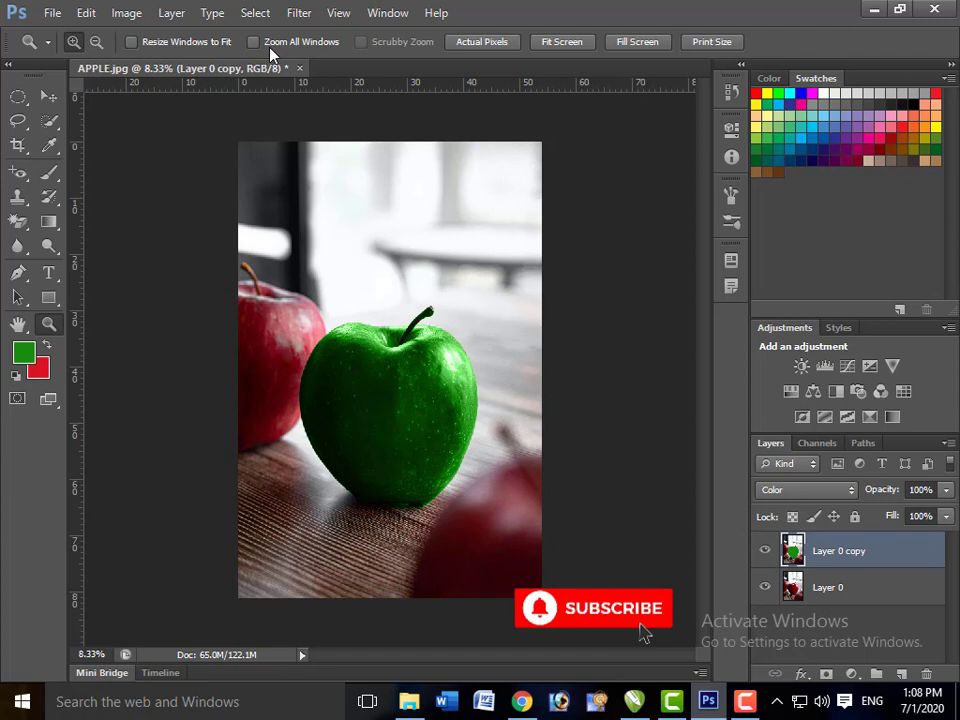
pyautogui.click(43, 177)
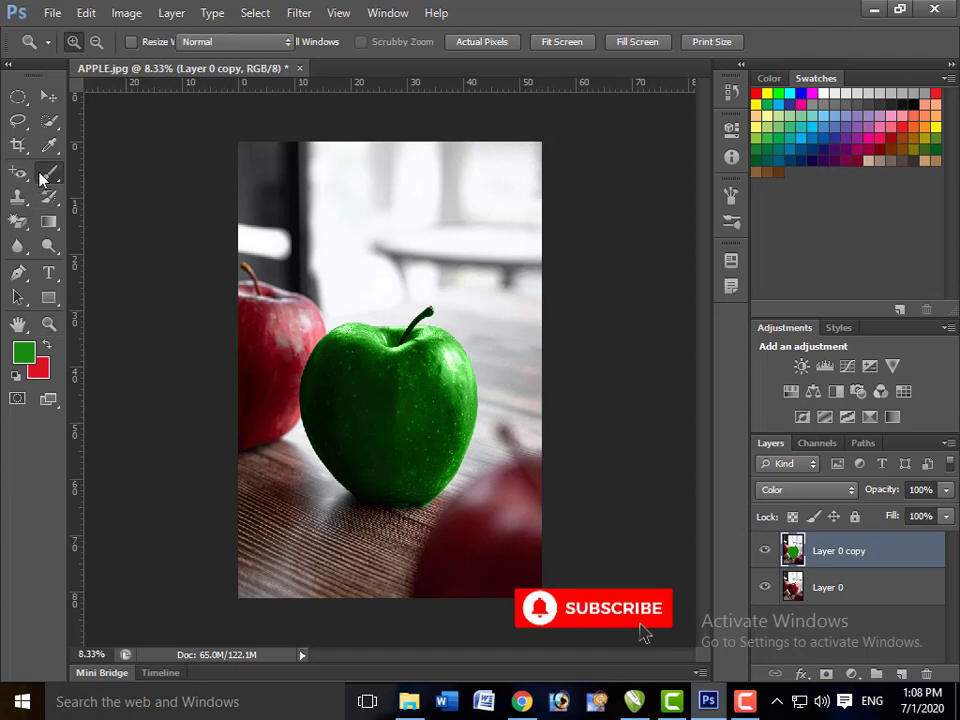
pyautogui.click(43, 177)
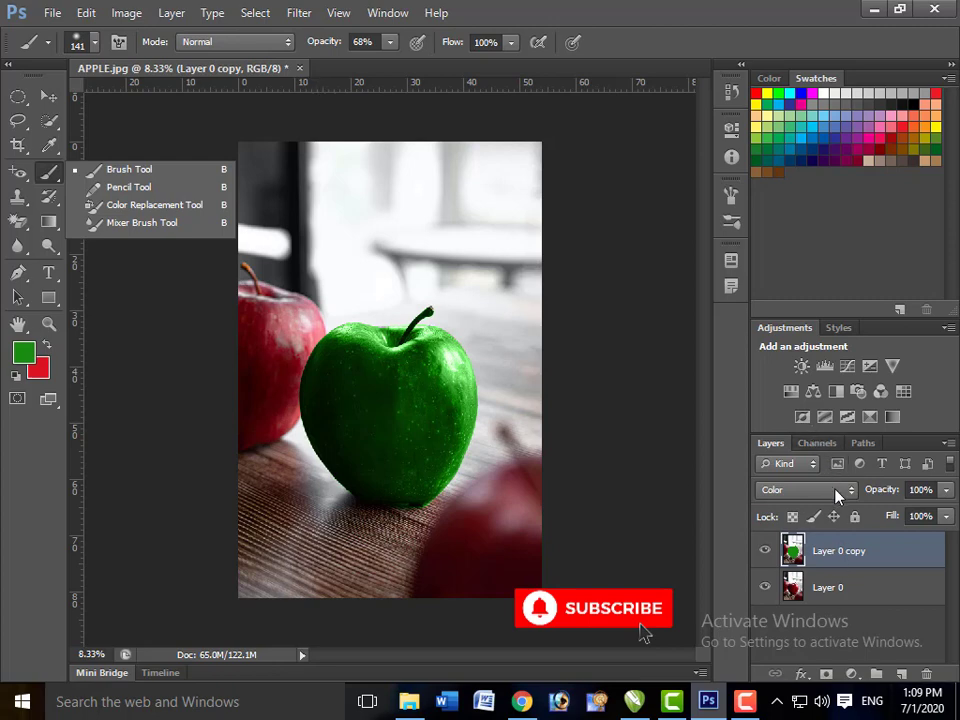
pyautogui.click(890, 630)
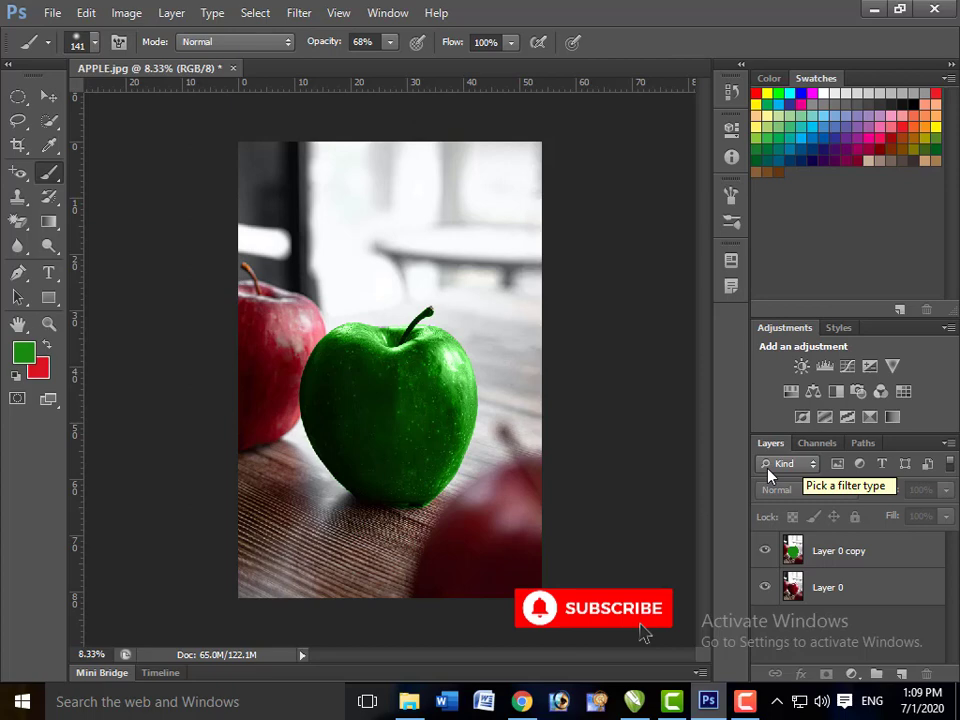
pyautogui.click(837, 464)
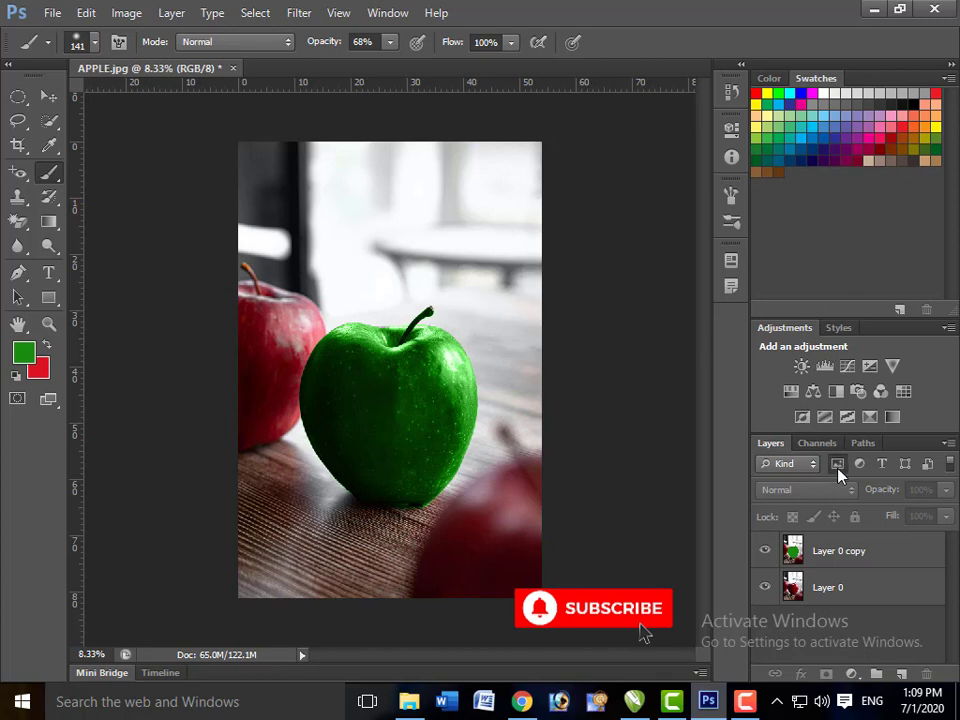
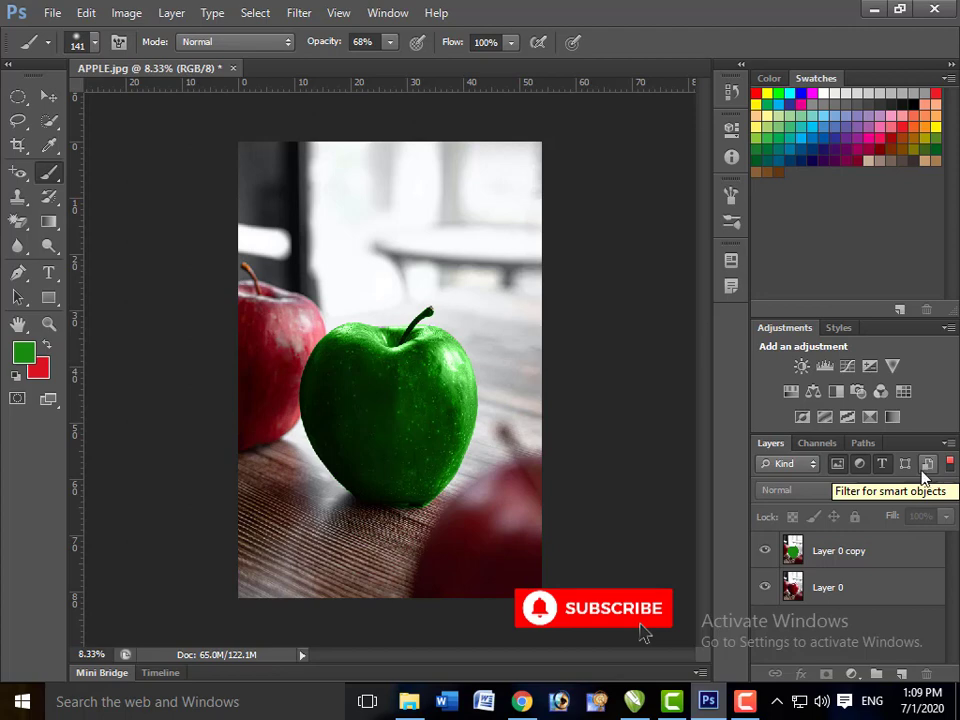
# Switch the Layers filter from Kind to Name, test 'LAYER 0'/'LAYER 1', then leave the field empty
pyautogui.click(813, 468)
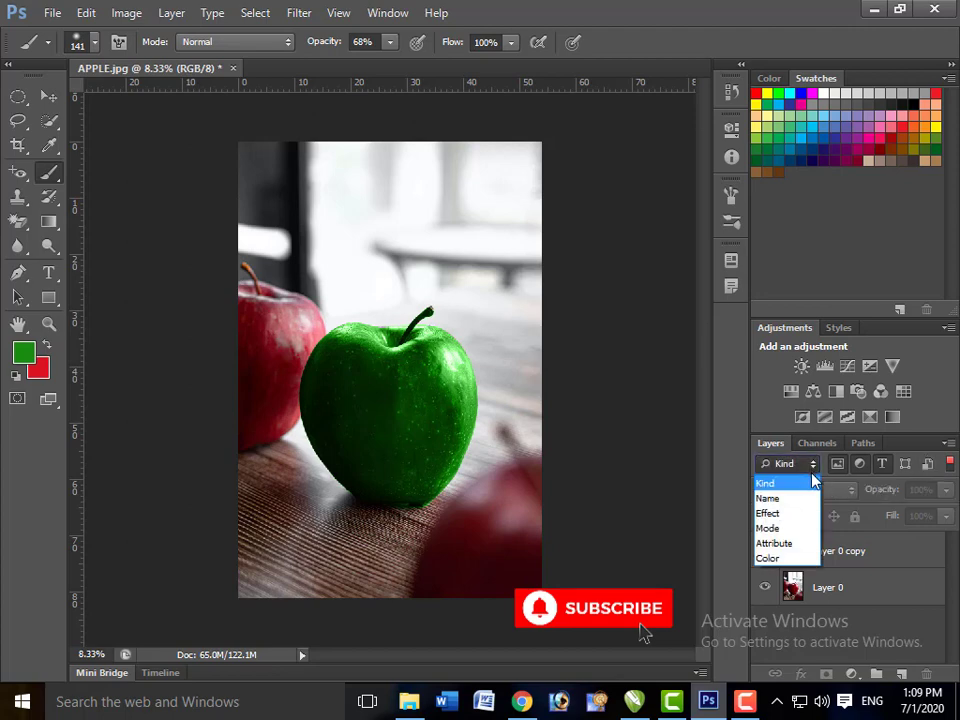
pyautogui.click(808, 498)
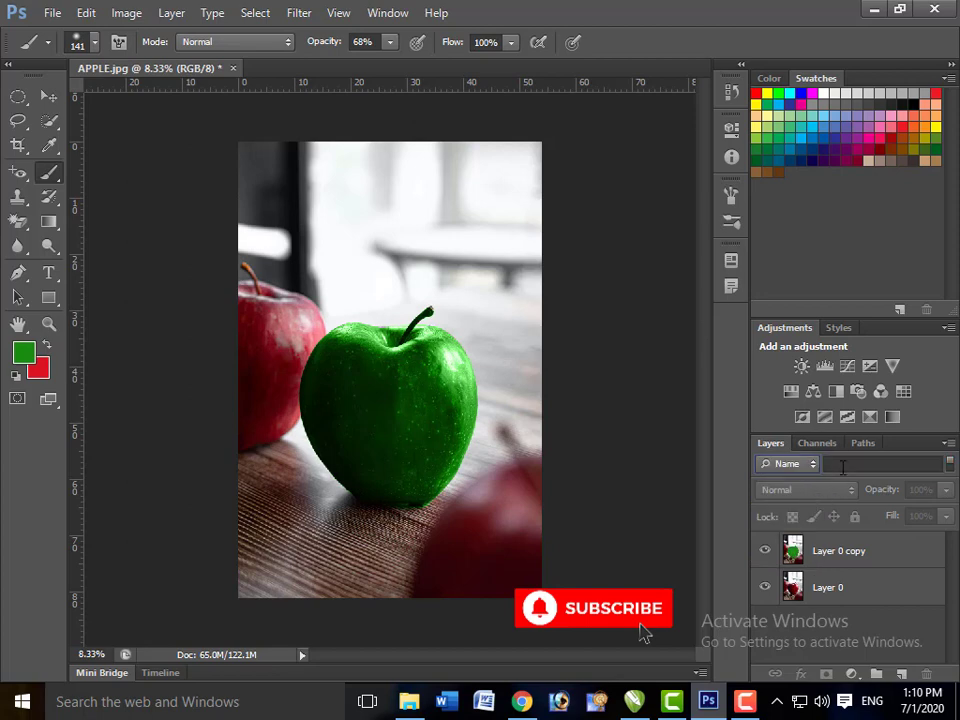
pyautogui.click(843, 466)
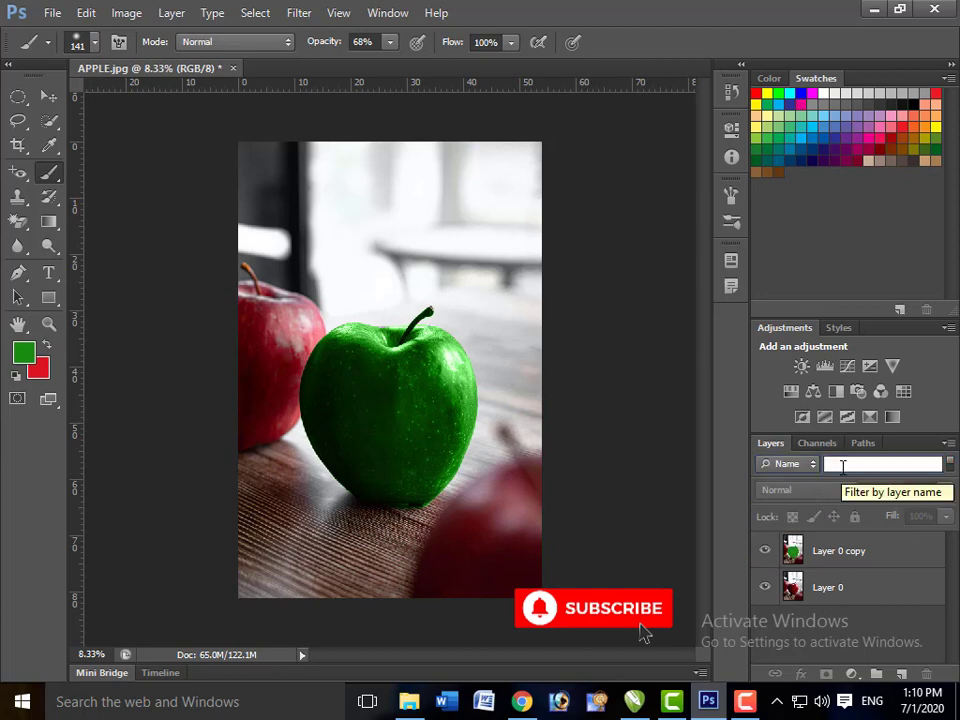
pyautogui.write('LA')
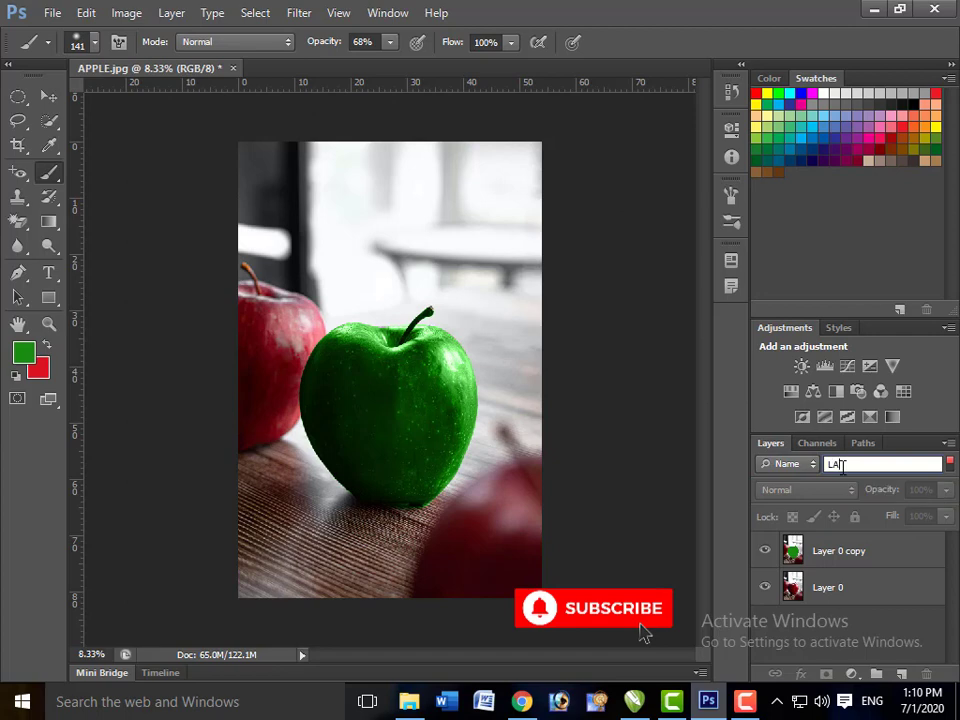
pyautogui.write('YER')
pyautogui.write(' 0')
pyautogui.press('BackSpace')
pyautogui.write('1')
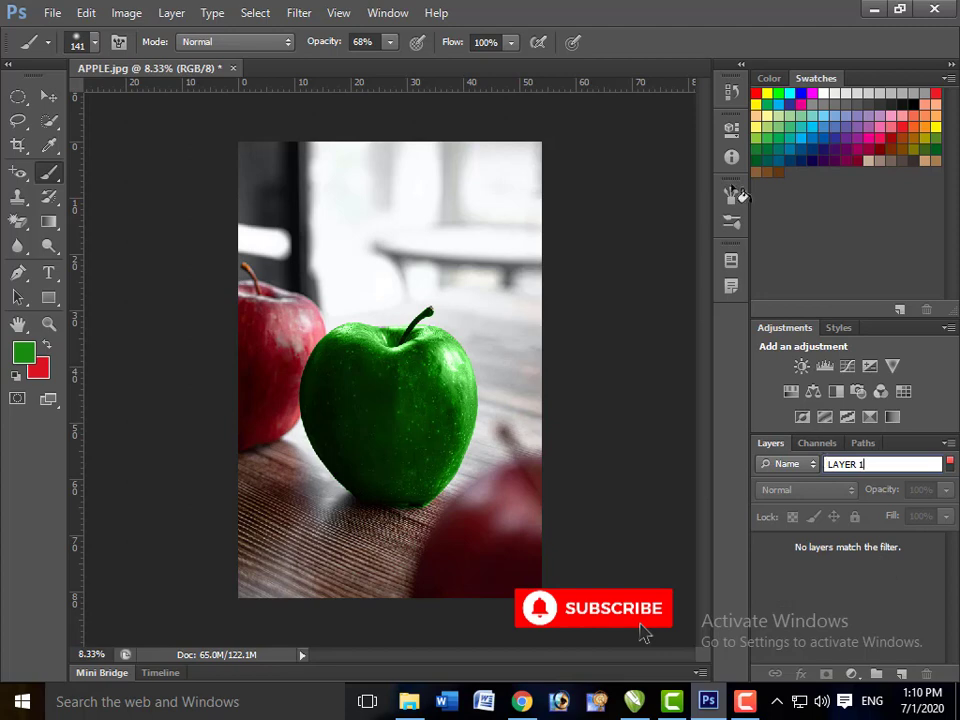
pyautogui.press('BackSpace')
pyautogui.press('BackSpace')
pyautogui.press('BackSpace')
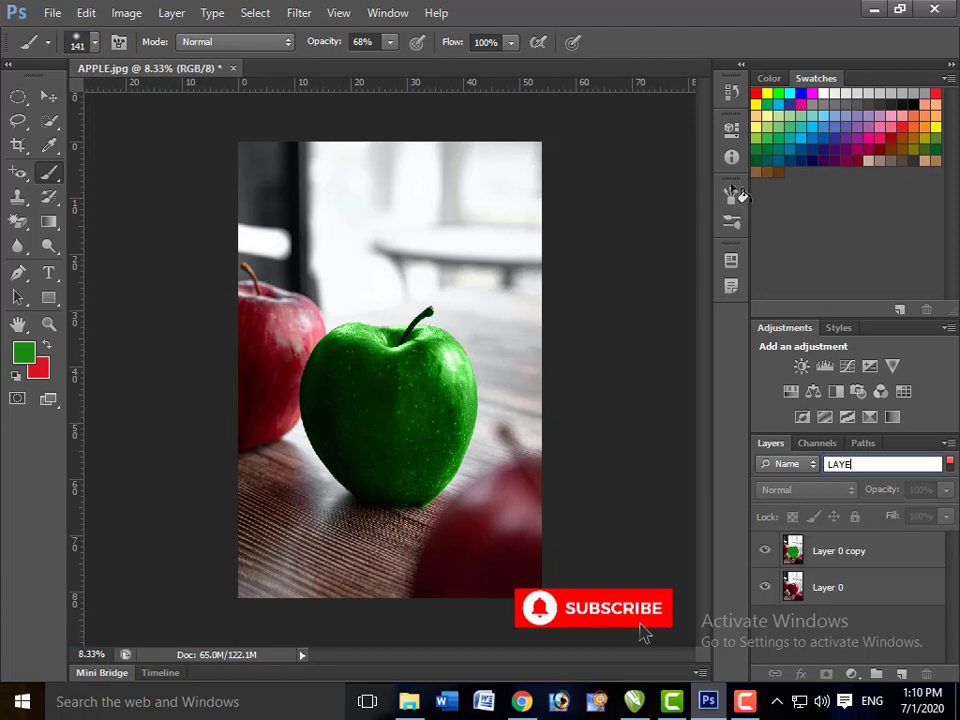
pyautogui.press('BackSpace')
pyautogui.press('BackSpace')
pyautogui.press('BackSpace')
pyautogui.press('BackSpace')
pyautogui.click(814, 465)
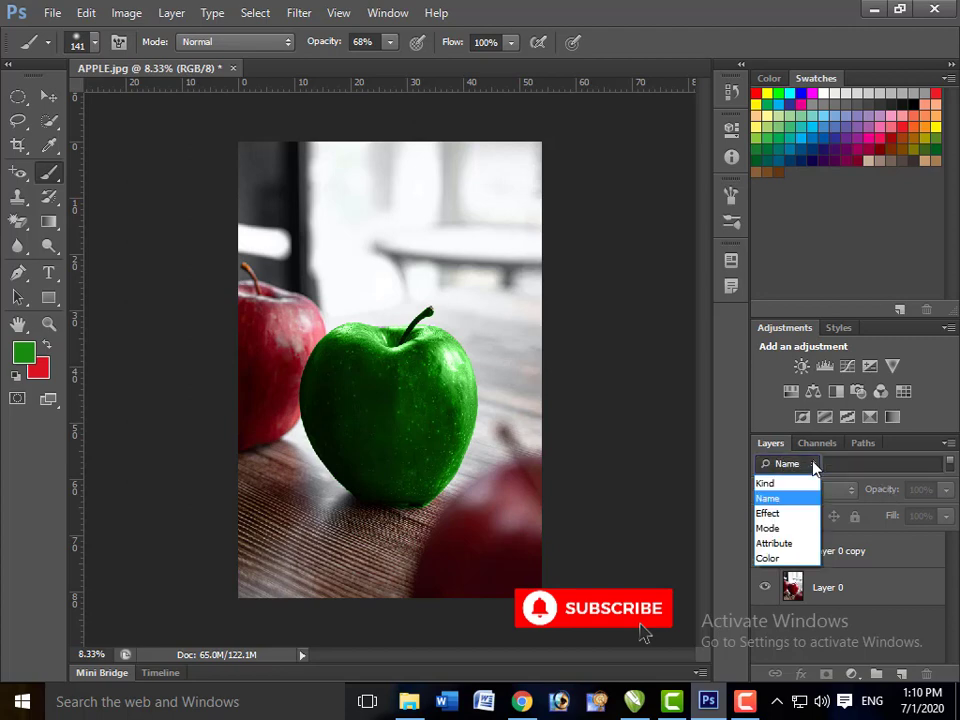
pyautogui.click(814, 465)
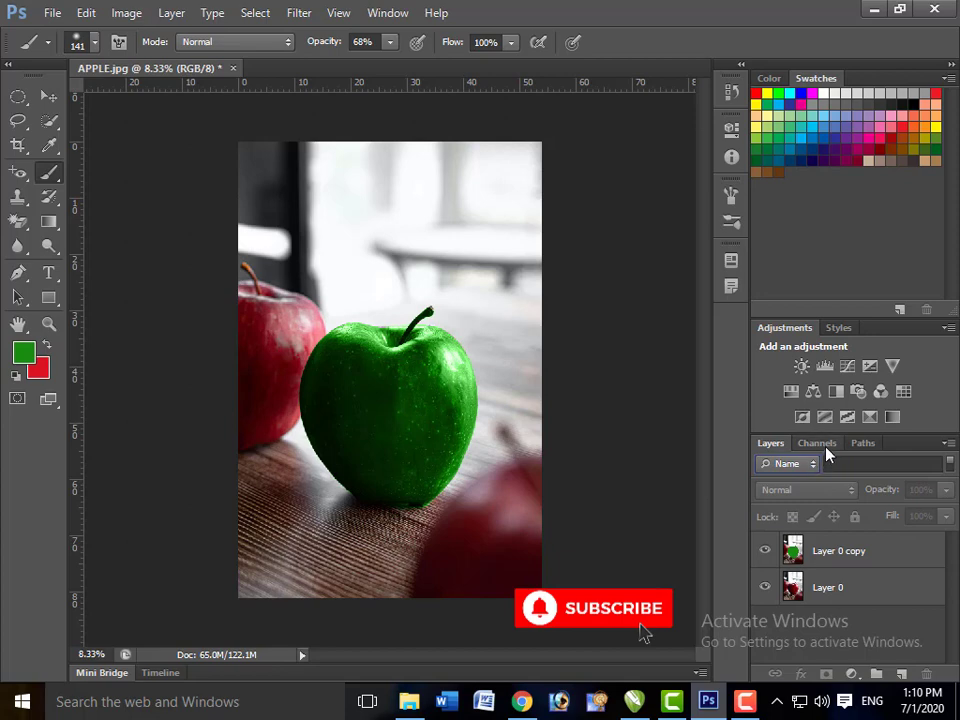
pyautogui.click(825, 447)
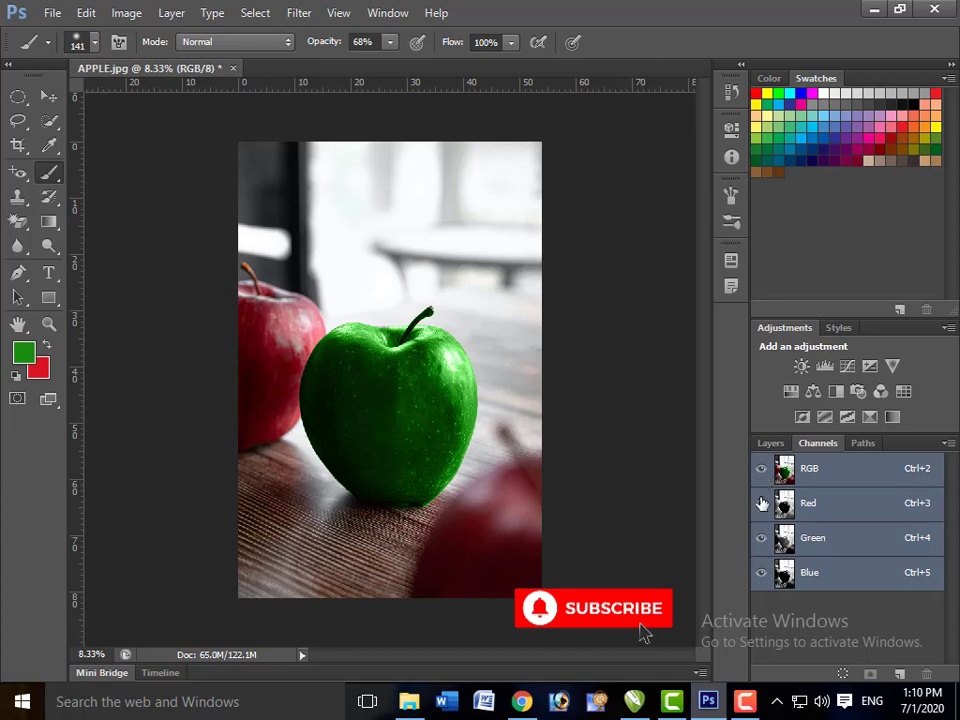
pyautogui.click(761, 503)
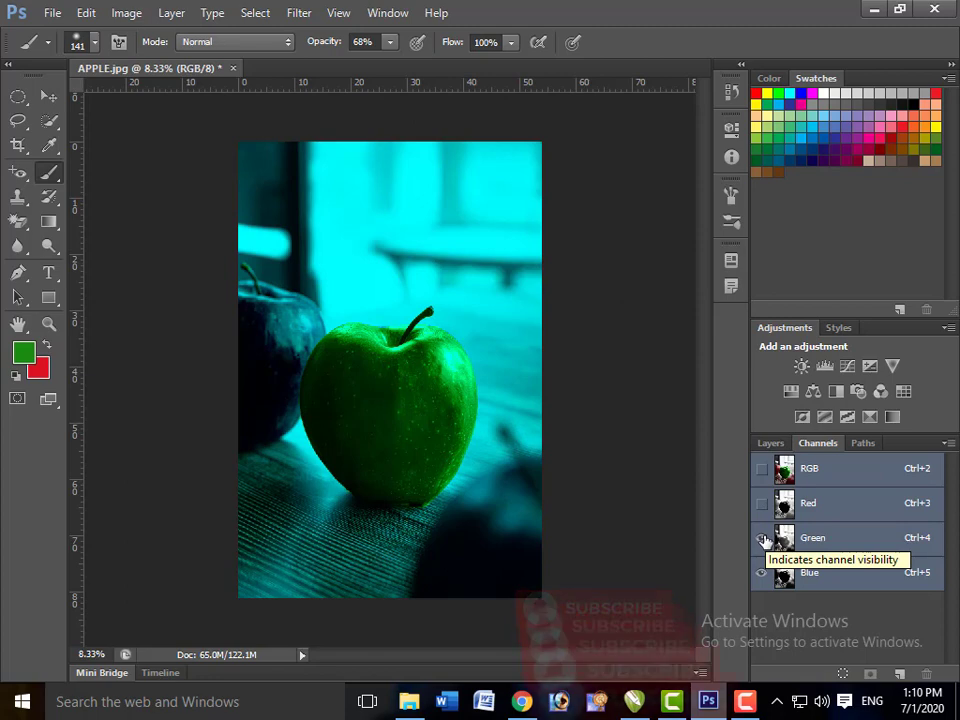
pyautogui.click(763, 539)
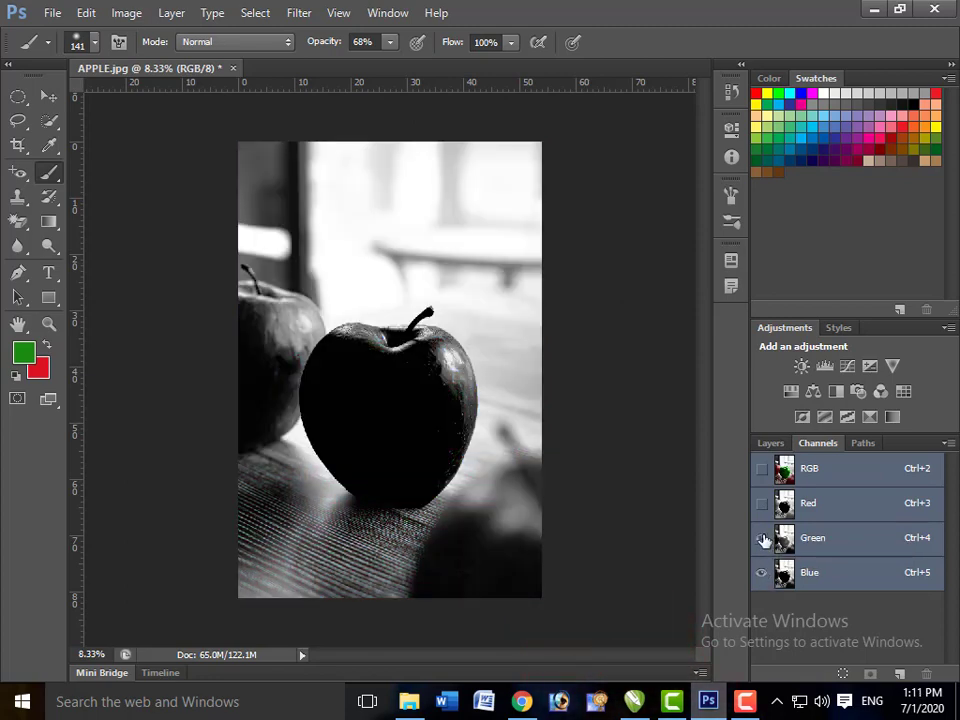
pyautogui.click(763, 539)
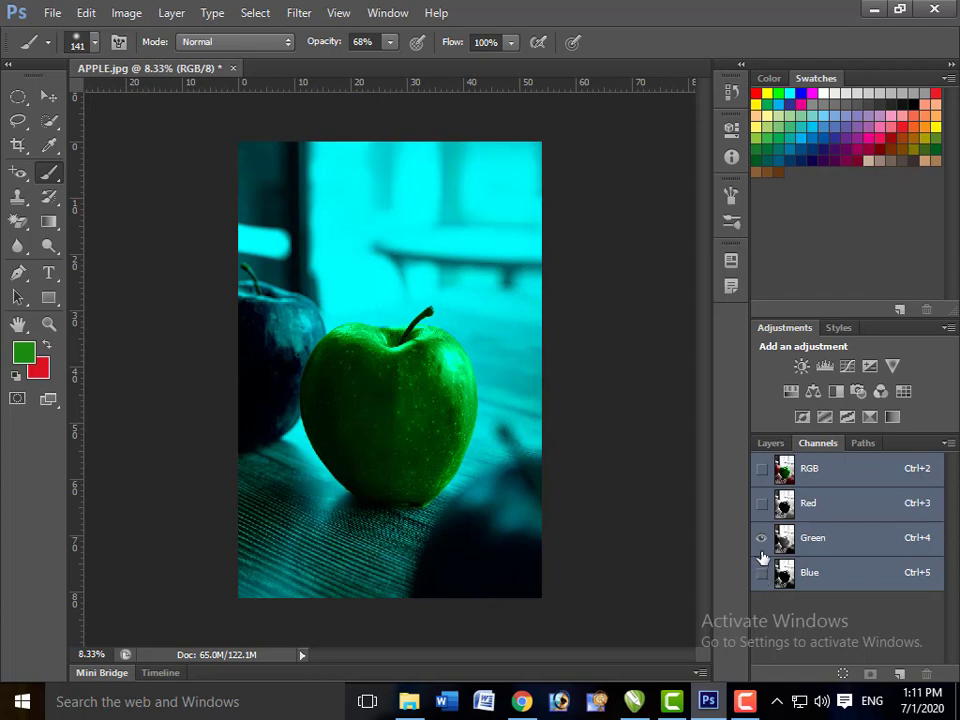
pyautogui.click(761, 570)
pyautogui.click(761, 504)
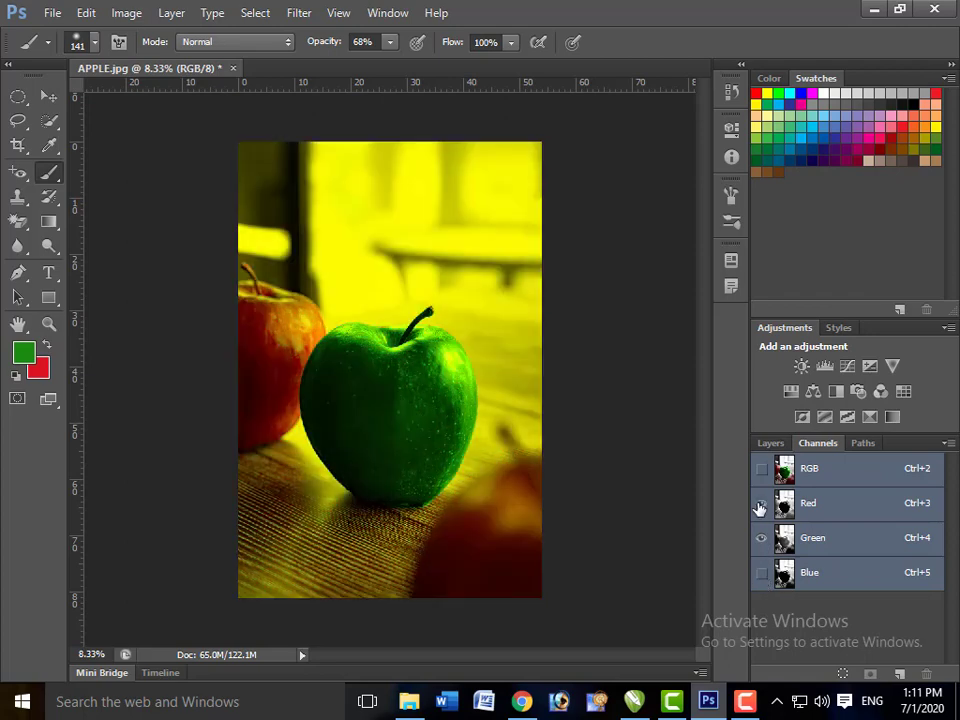
pyautogui.click(761, 578)
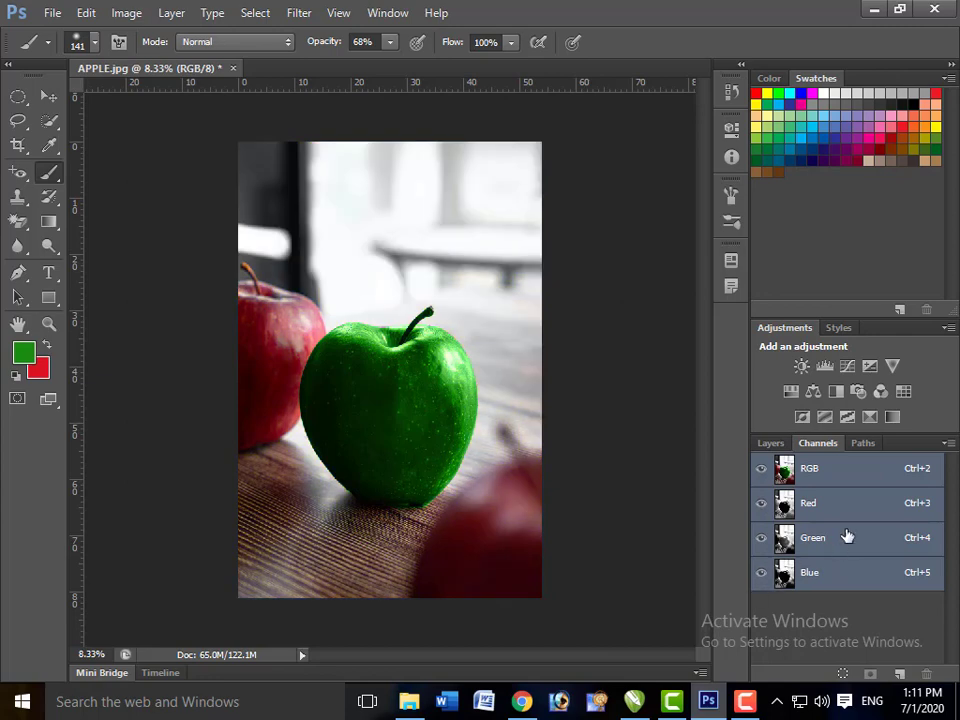
pyautogui.click(771, 444)
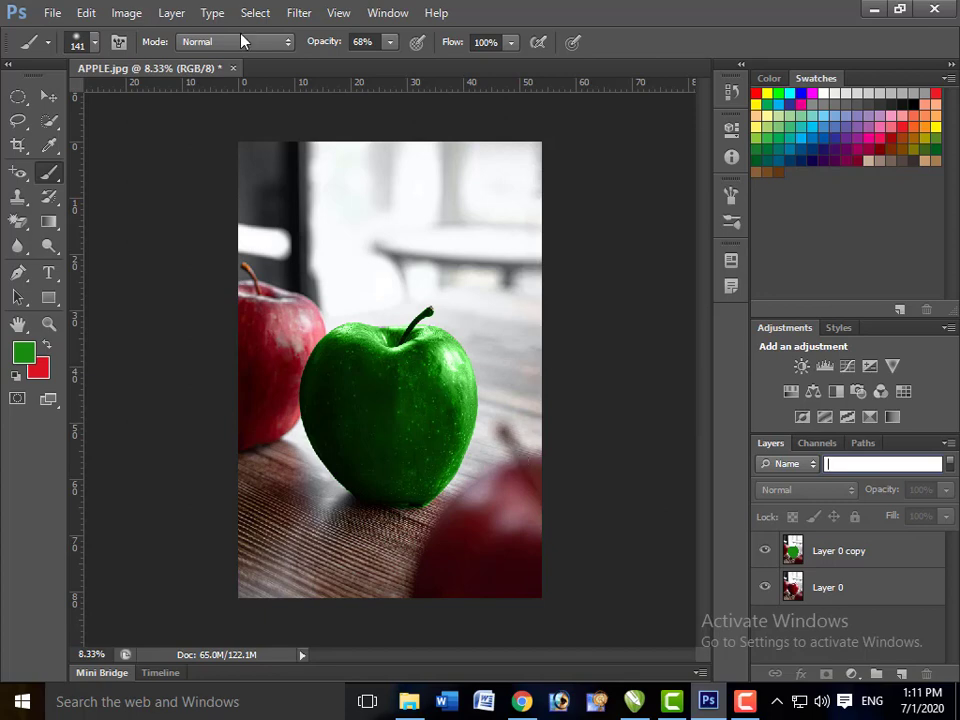
# Open 289383.jpg from the LAYERS folder by dragging it onto the Photoshop window
pyautogui.click(874, 9)
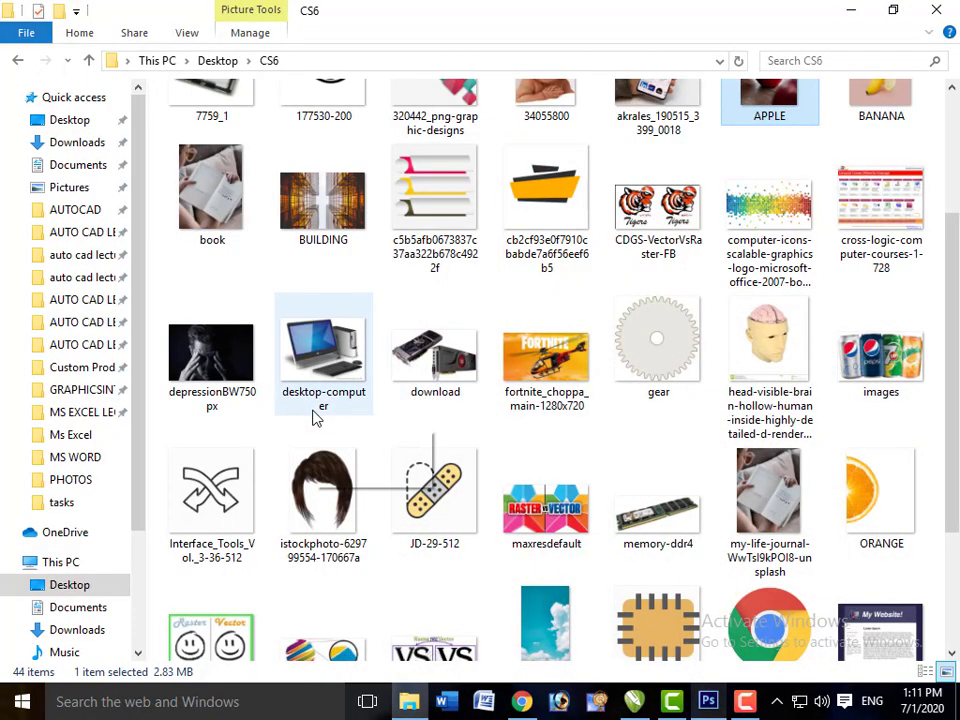
pyautogui.scroll(3, 315, 417)
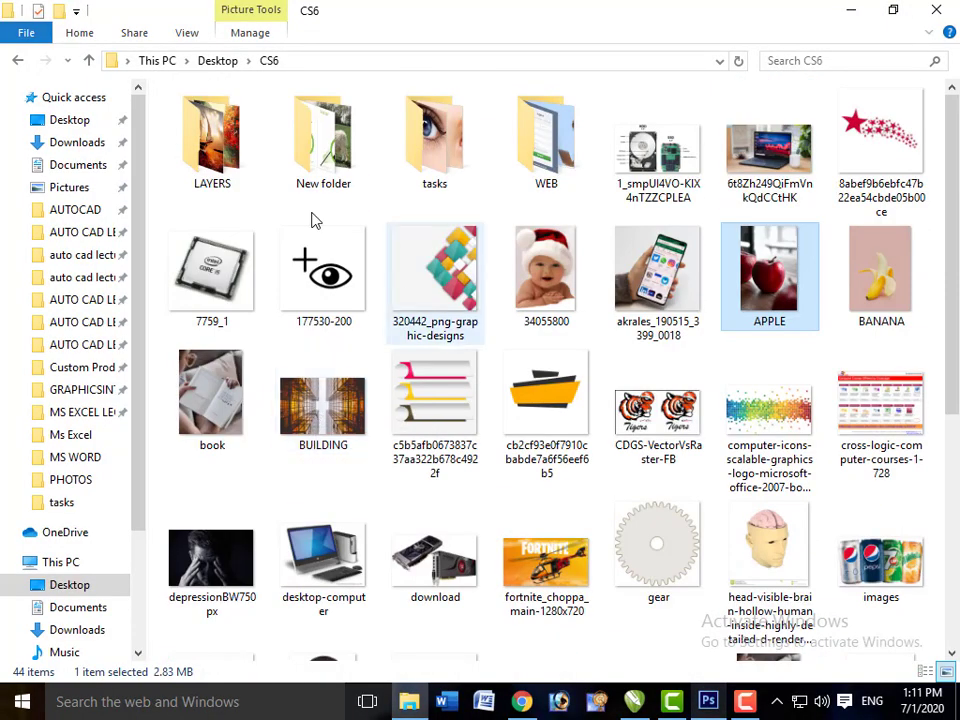
pyautogui.click(222, 150)
pyautogui.doubleClick(222, 150)
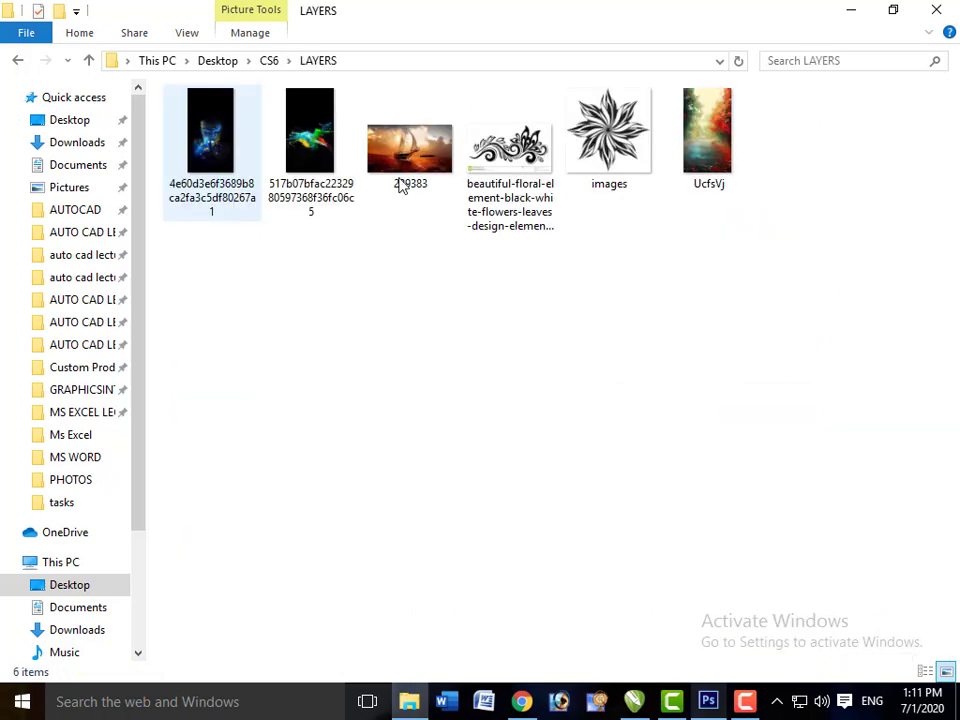
pyautogui.moveTo(401, 187)
pyautogui.mouseDown()
pyautogui.moveTo(727, 603)
pyautogui.moveTo(720, 706)
pyautogui.moveTo(587, 463)
pyautogui.moveTo(636, 285)
pyautogui.moveTo(578, 258)
pyautogui.moveTo(461, 144)
pyautogui.moveTo(424, 124)
pyautogui.moveTo(372, 64)
pyautogui.moveTo(366, 72)
pyautogui.mouseUp()
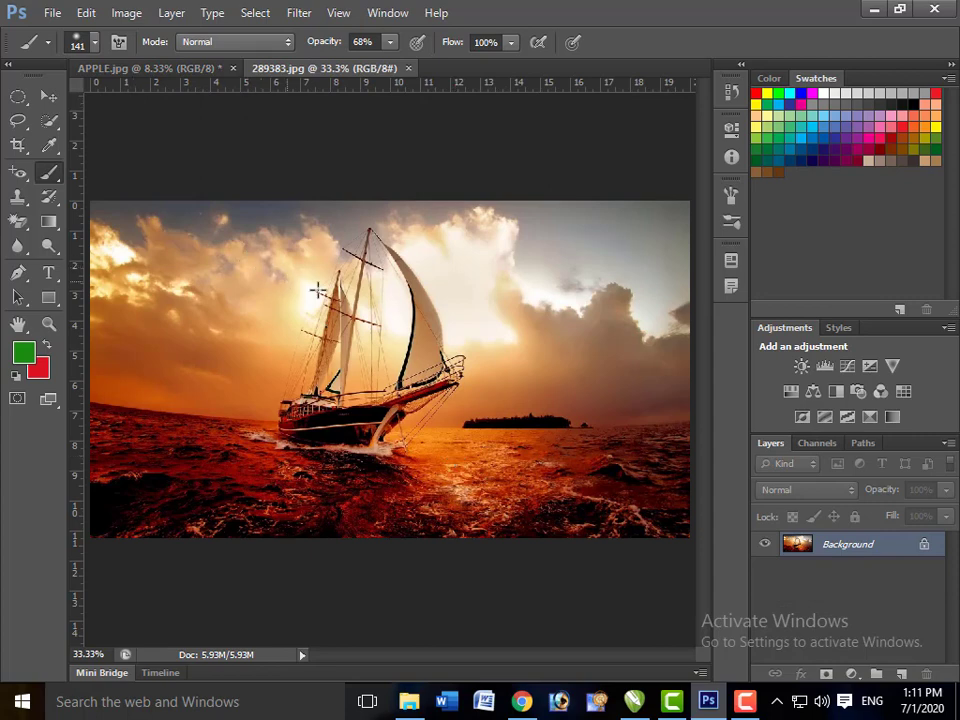
# With the Move tool, drag the sailboat into APPLE.jpg, then delete that first copy
pyautogui.click(48, 96)
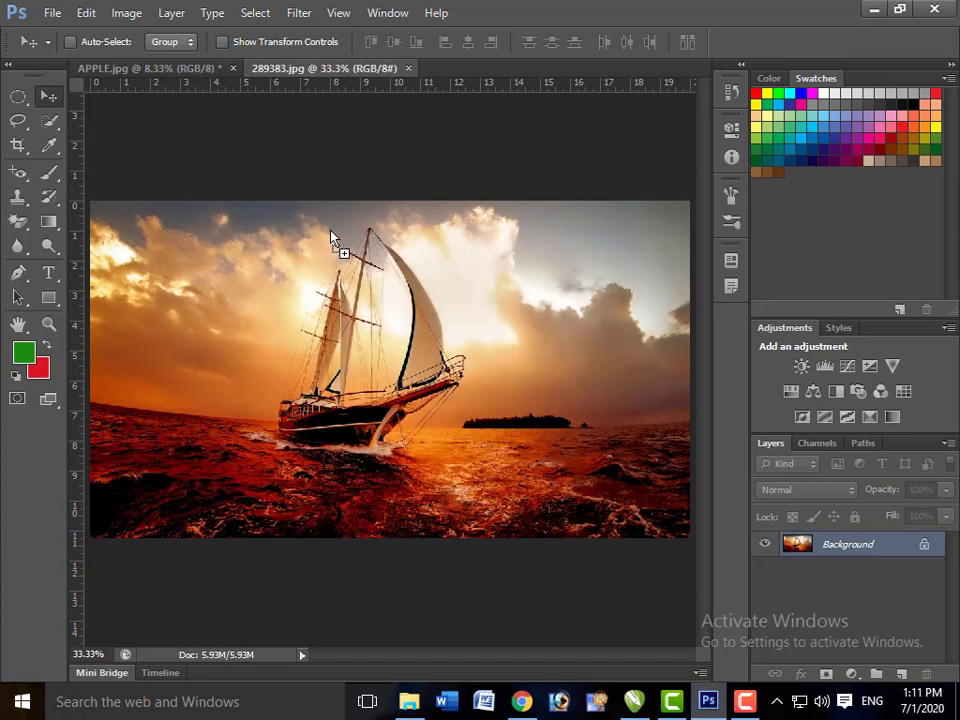
pyautogui.moveTo(331, 238); pyautogui.dragTo(351, 252)
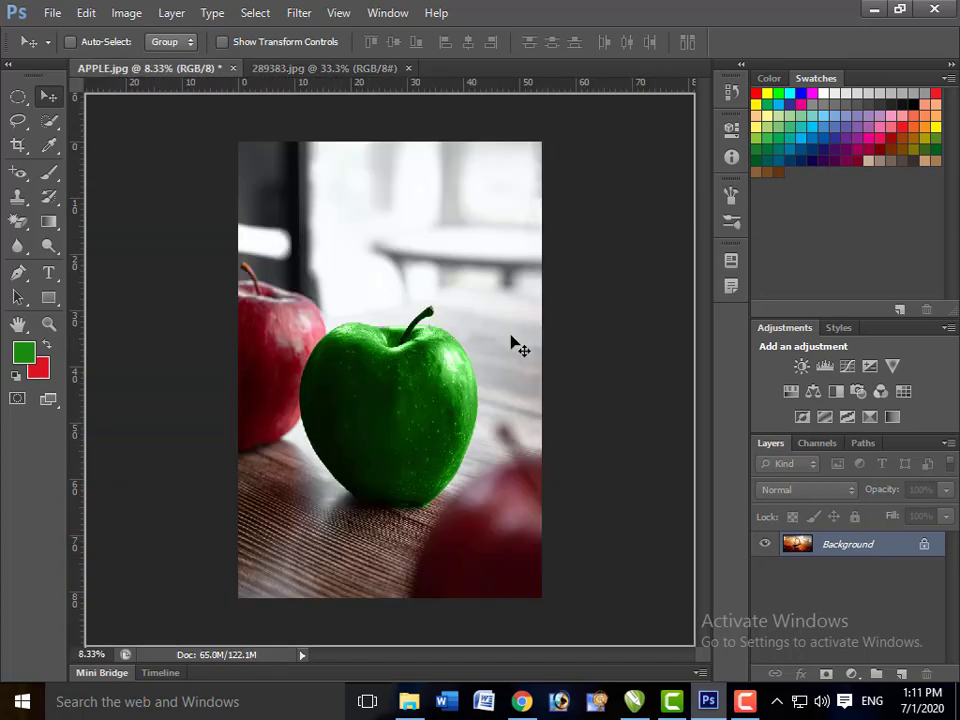
pyautogui.moveTo(395, 284); pyautogui.dragTo(514, 343)
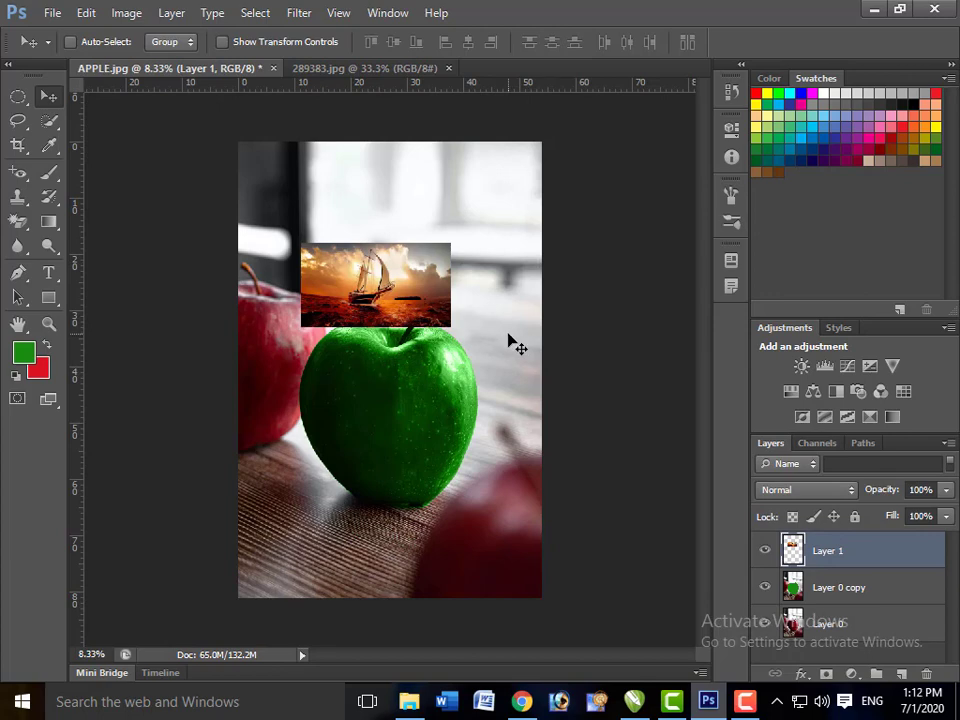
pyautogui.press('Delete')
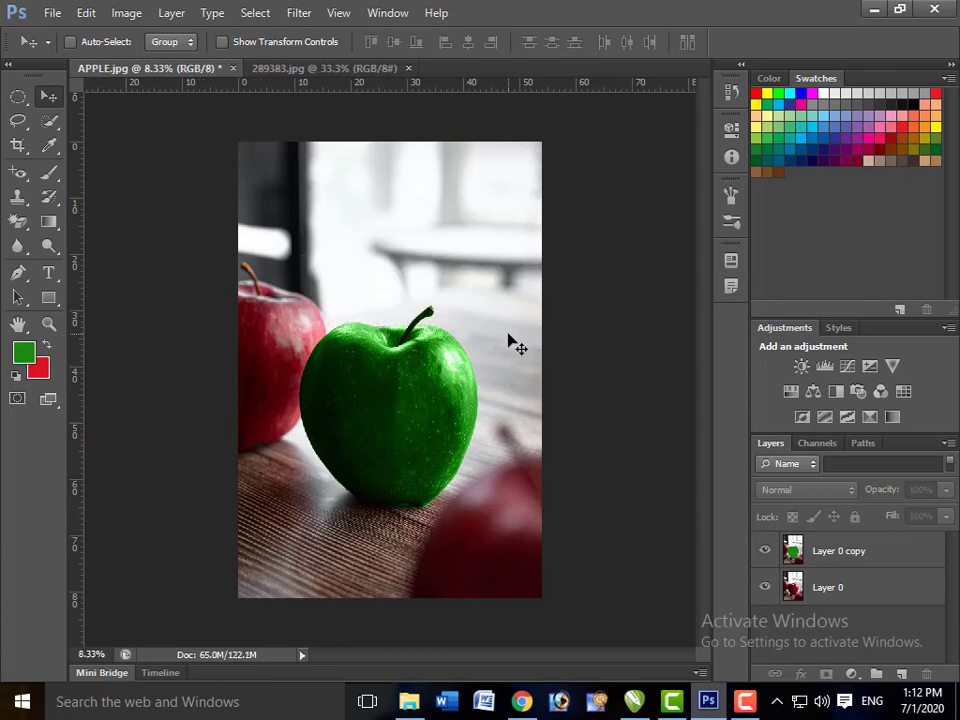
# Select all of 289383.jpg and drag it into APPLE.jpg as Layer 1
pyautogui.click(326, 70)
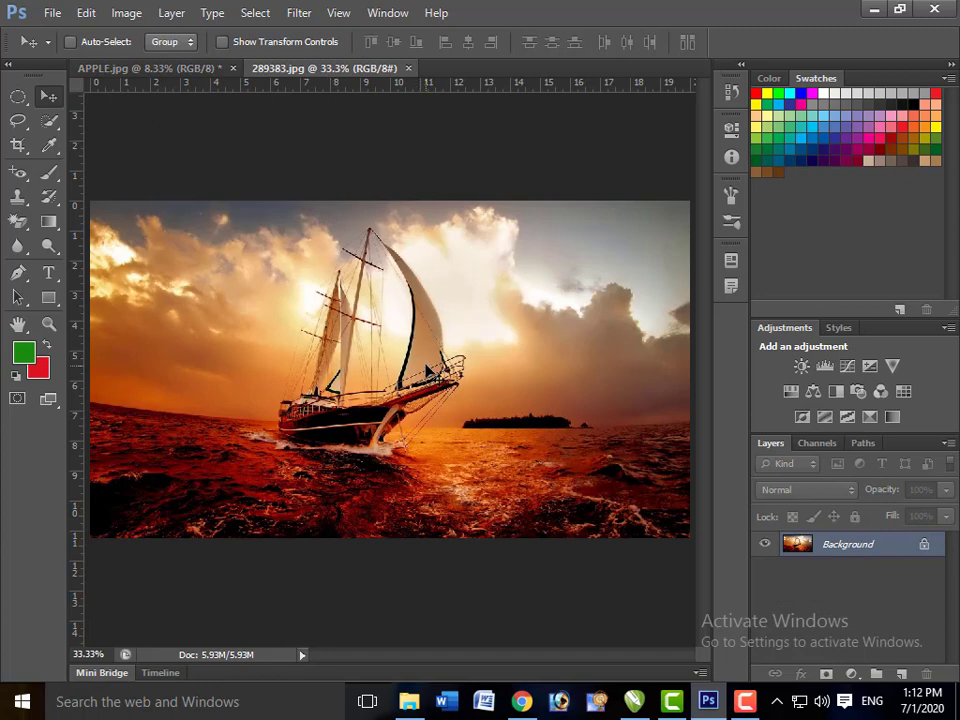
pyautogui.hotkey('ctrl', 'a')
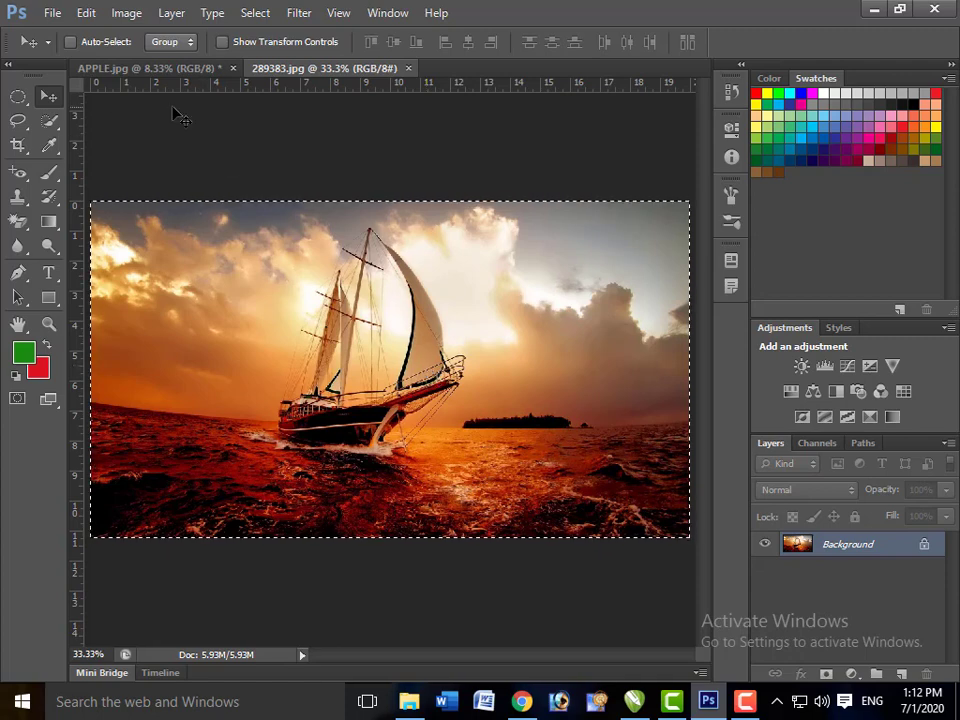
pyautogui.moveTo(178, 115); pyautogui.dragTo(250, 213)
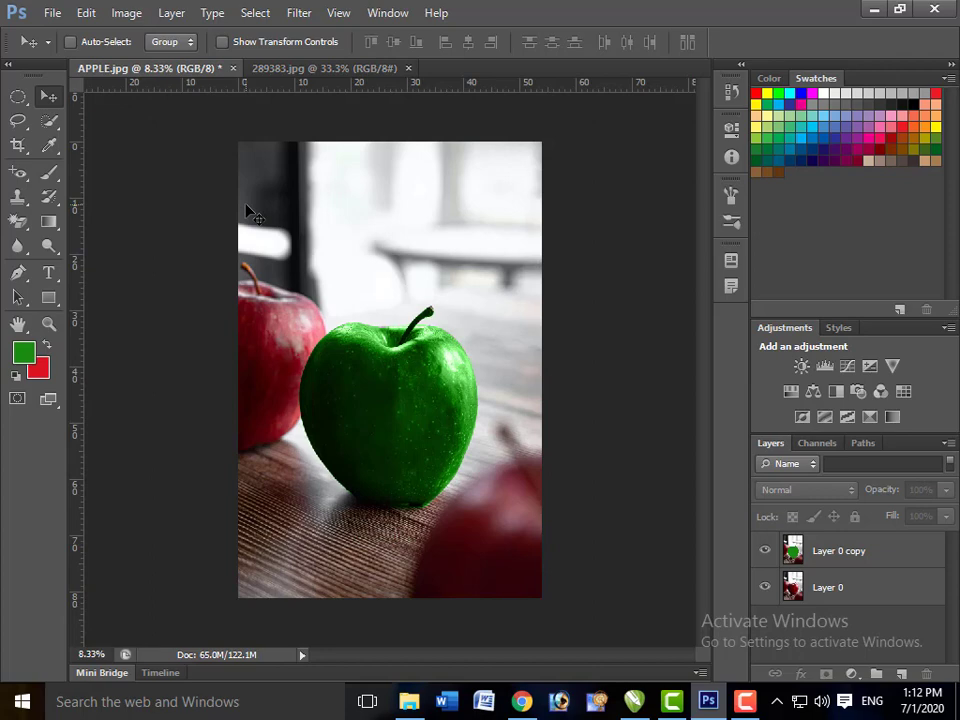
pyautogui.moveTo(250, 213); pyautogui.dragTo(245, 204)
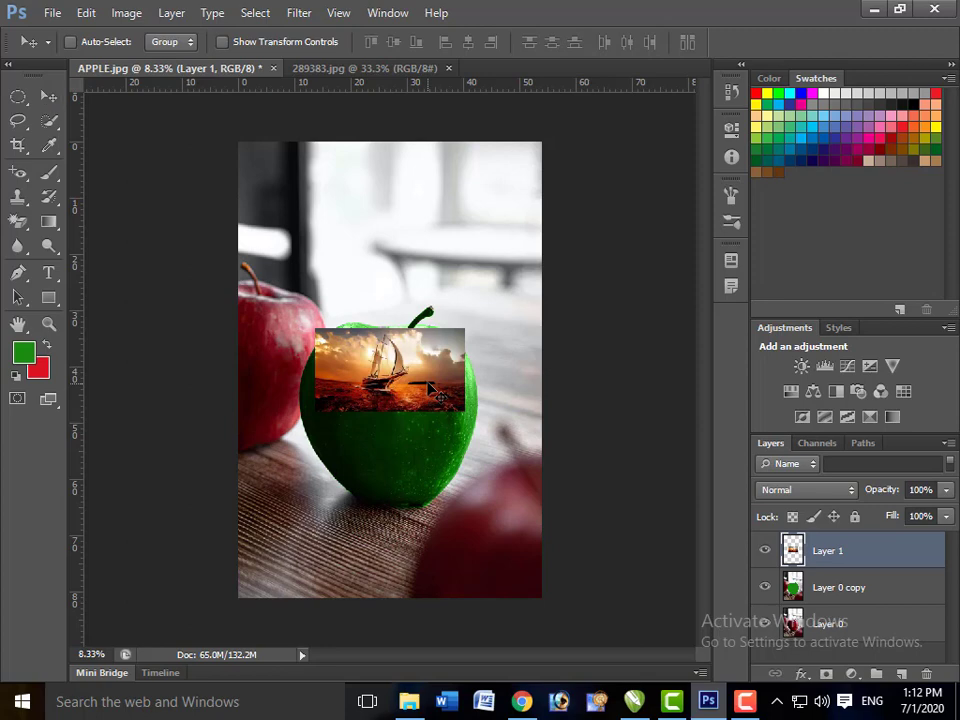
# Free-transform Layer 1 so the sailboat stretches over the whole apple canvas
pyautogui.hotkey('ctrl', 't')
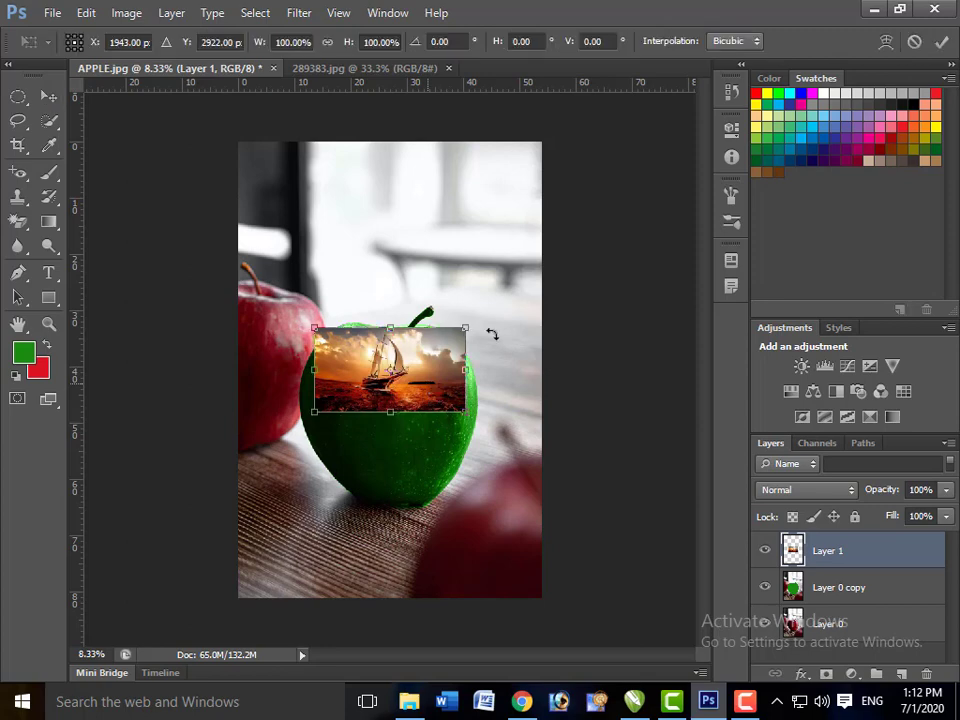
pyautogui.moveTo(474, 329)
pyautogui.mouseDown()
pyautogui.moveTo(487, 326)
pyautogui.moveTo(544, 205)
pyautogui.moveTo(542, 142)
pyautogui.mouseUp()
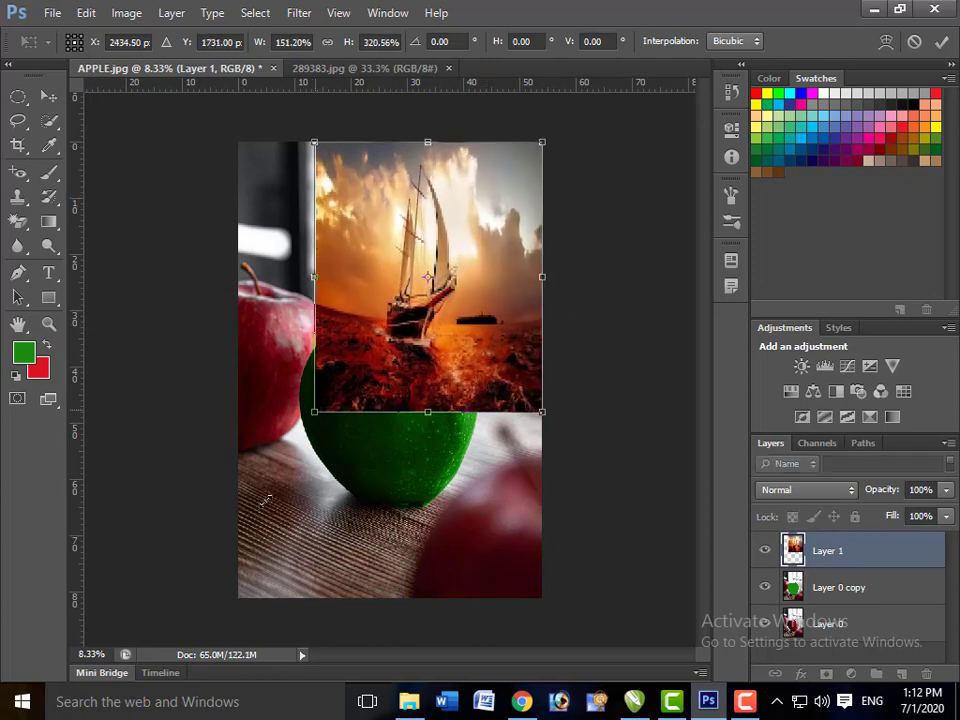
pyautogui.moveTo(314, 411)
pyautogui.mouseDown()
pyautogui.moveTo(240, 604)
pyautogui.moveTo(240, 588)
pyautogui.mouseUp()
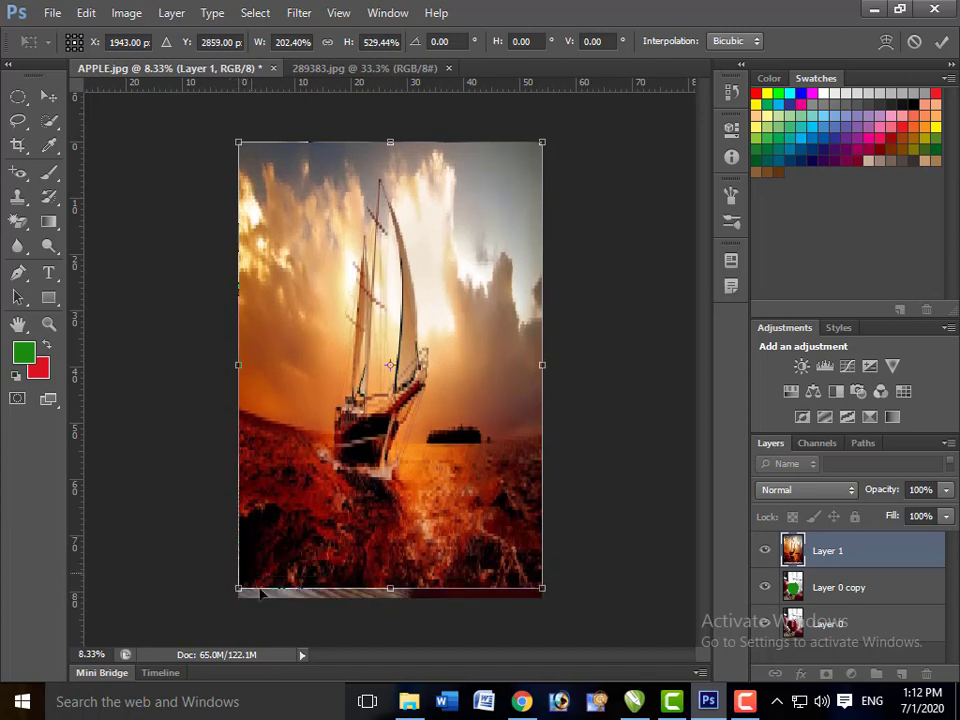
pyautogui.press('Return')
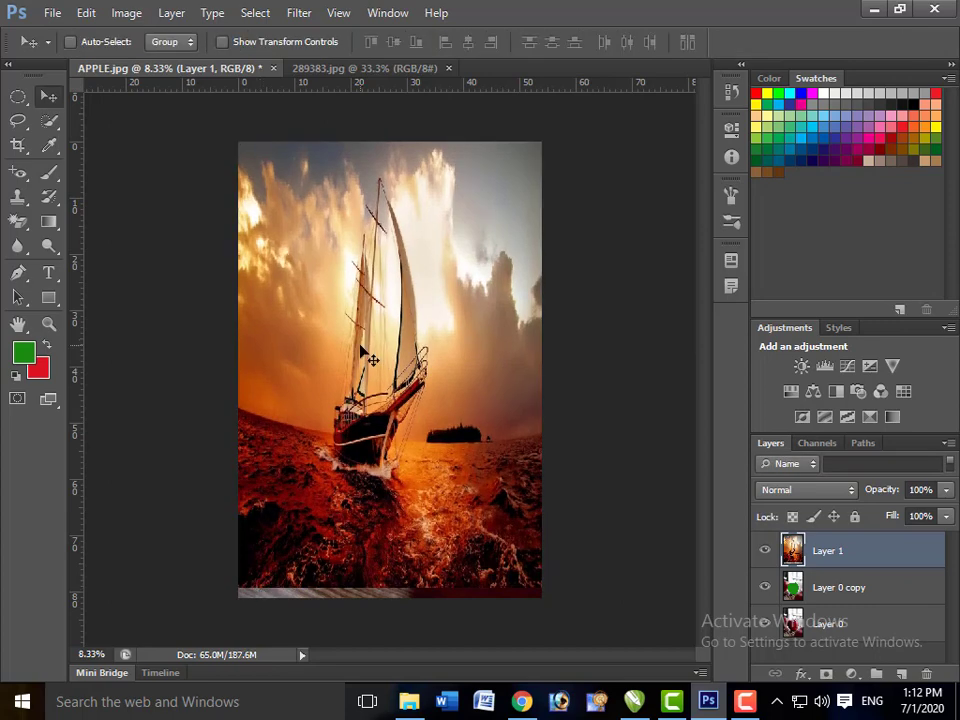
# Undo and redo the resize to compare the small and full-canvas sailboat
pyautogui.hotkey('ctrl', 'z')
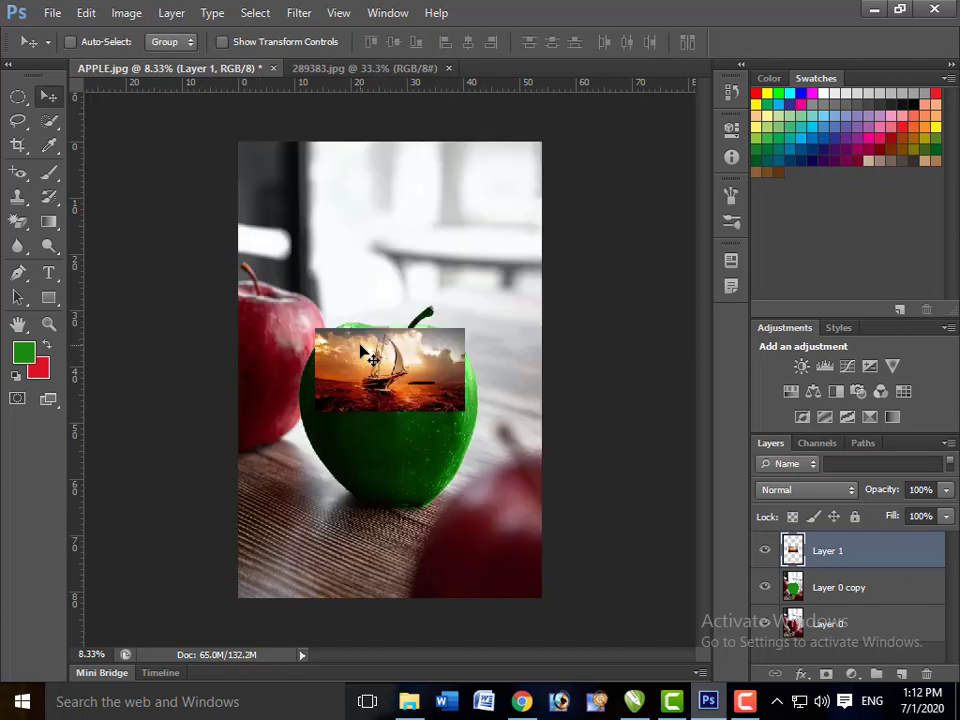
pyautogui.hotkey('ctrl', 'z')
pyautogui.hotkey('ctrl', 'z')
pyautogui.hotkey('ctrl', 'z')
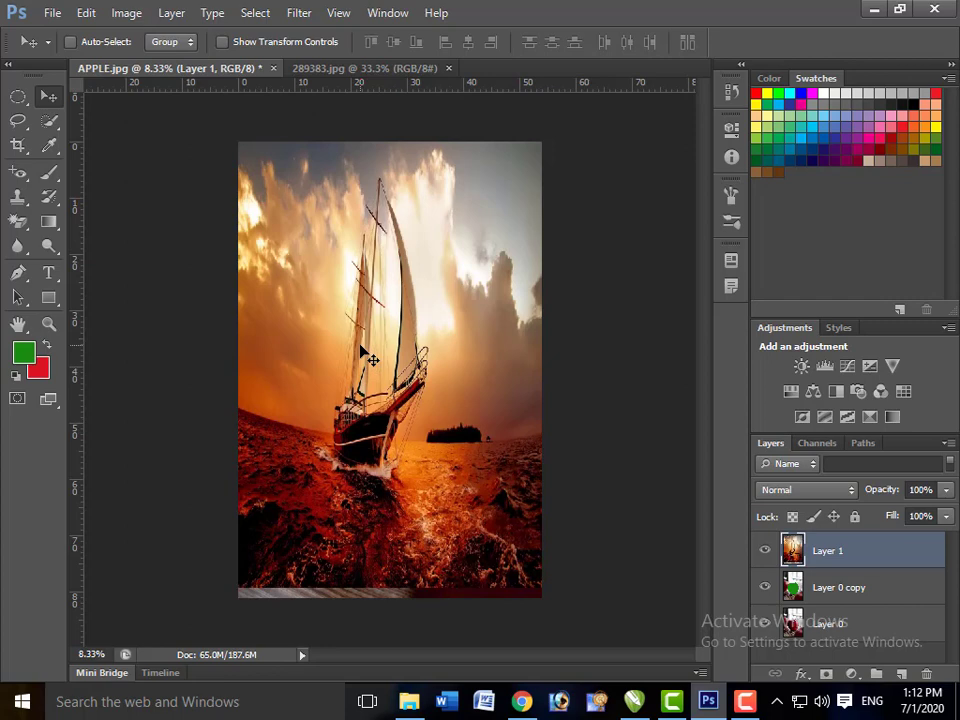
pyautogui.hotkey('ctrl', 'z')
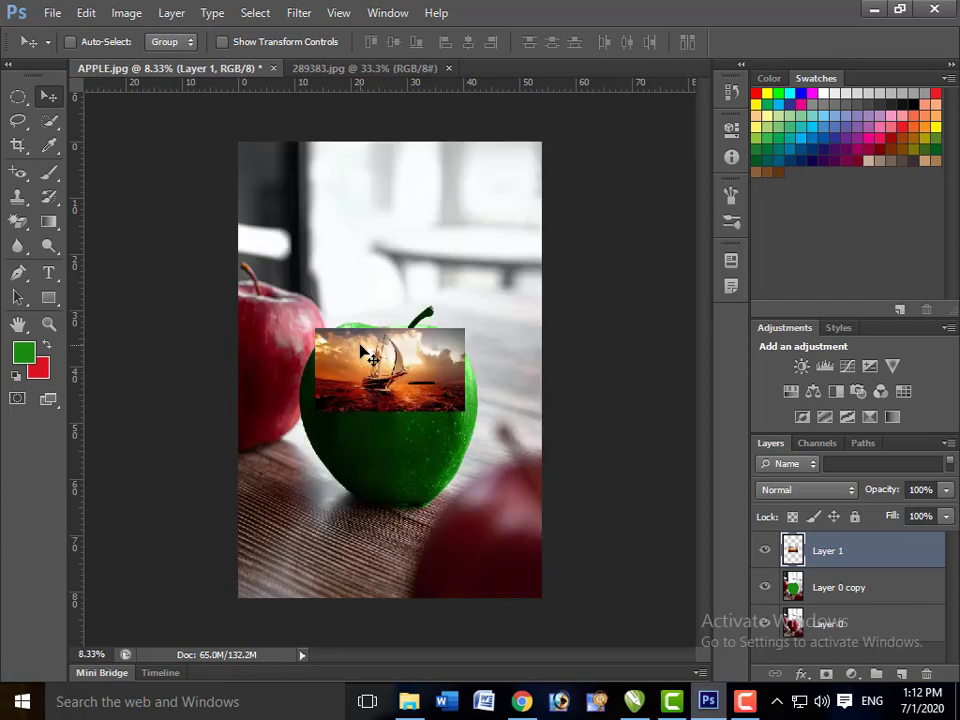
# Step back through history to remove the sailboat layer and restore the red apple, deselected
pyautogui.press('Delete')
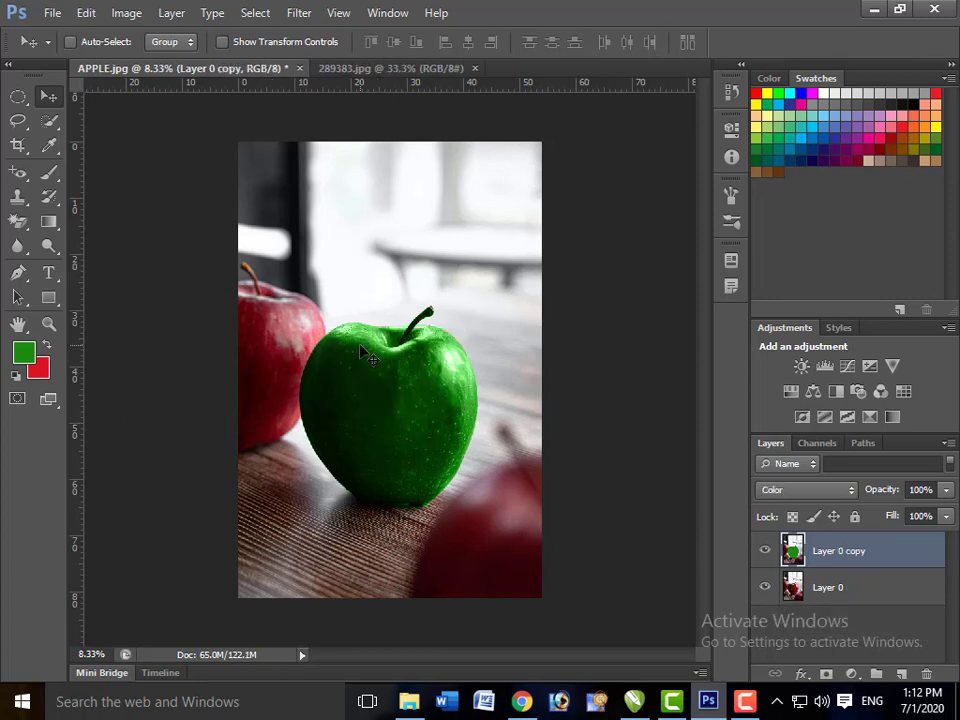
pyautogui.hotkey('ctrl', 'h')
pyautogui.hotkey('shift', 'alt', 'n')
pyautogui.hotkey('alt', 'BackSpace')
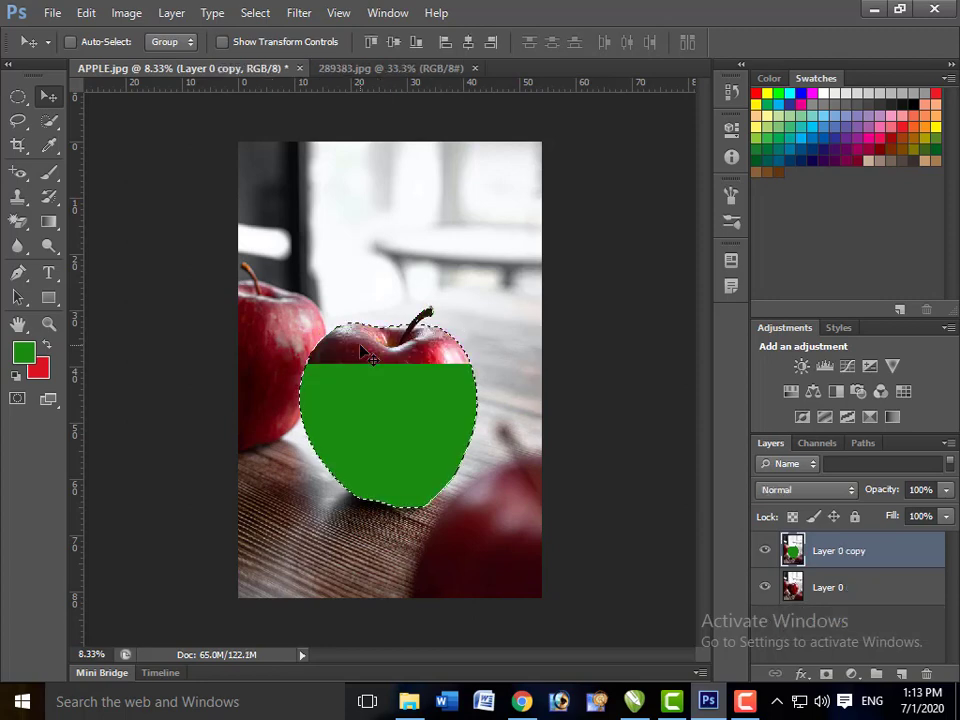
pyautogui.hotkey('ctrl', 'z')
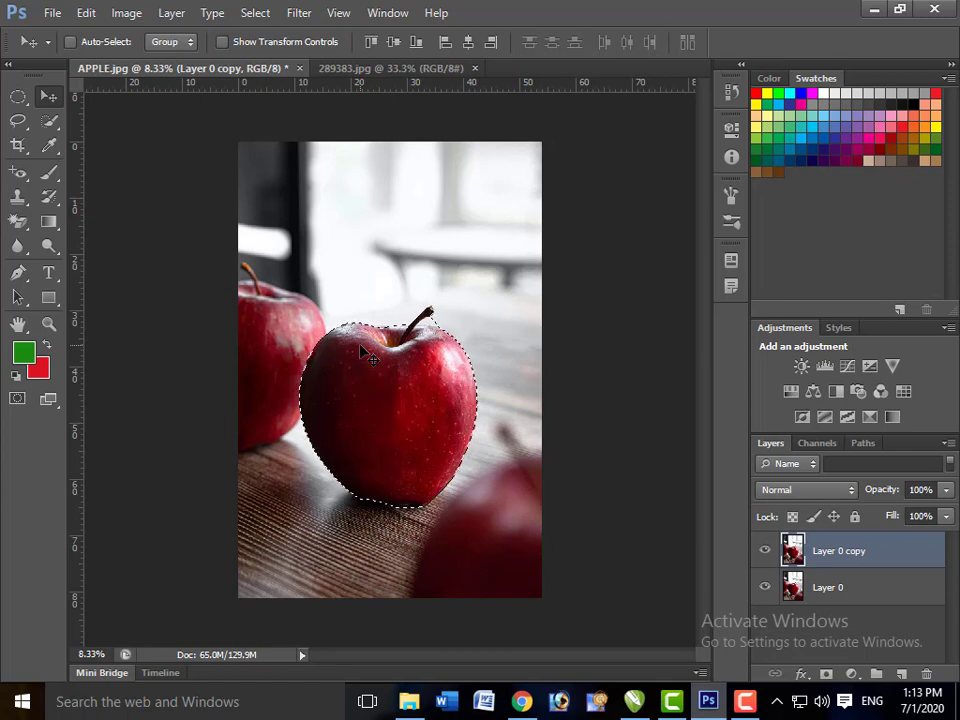
pyautogui.hotkey('ctrl', 'd')
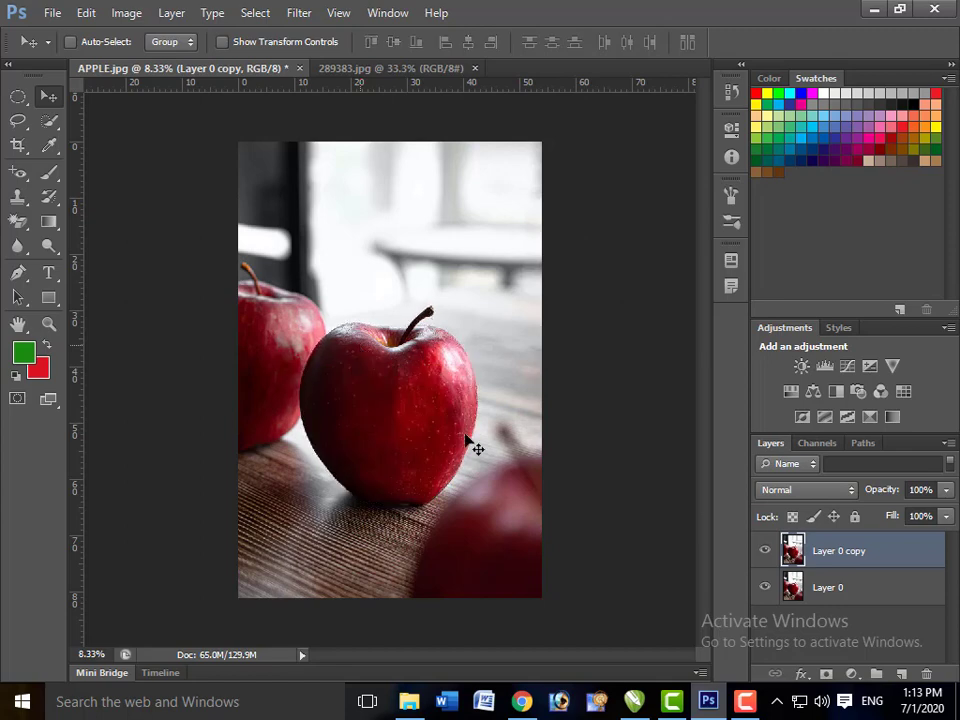
pyautogui.click(745, 701)
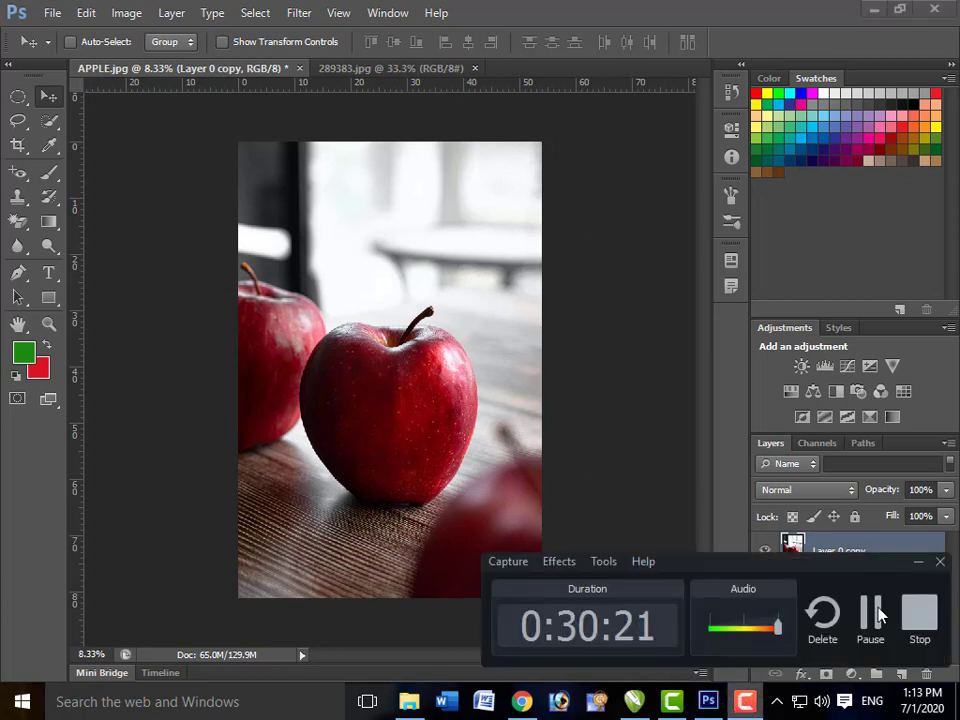
pyautogui.click(868, 636)
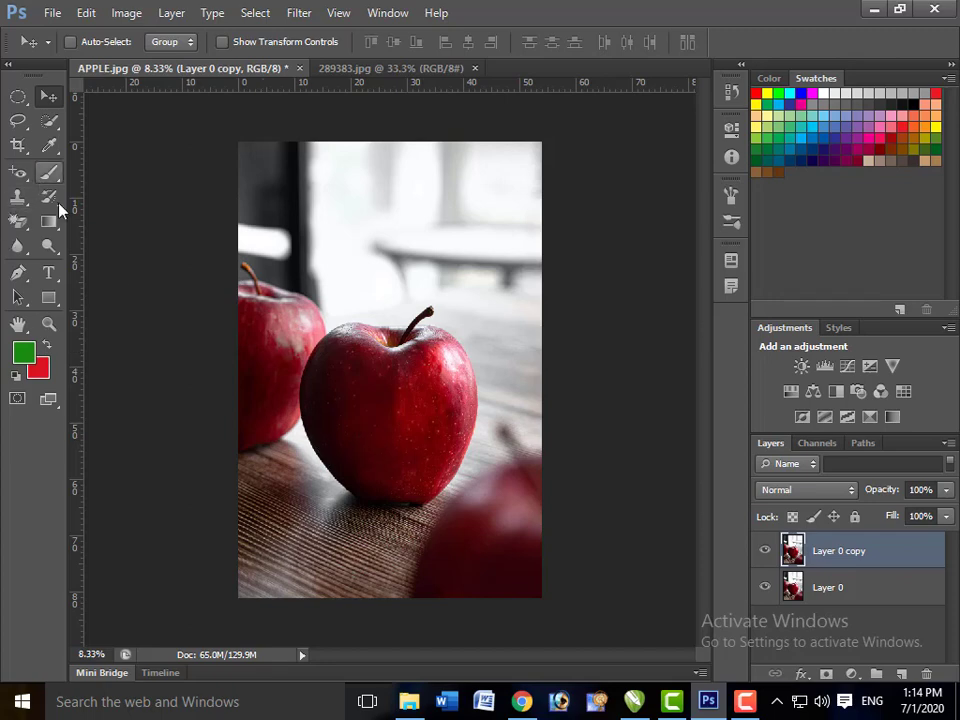
# With the Brush Tool, paint green over the apple, setting the brush size to 401 px
pyautogui.click(49, 171)
pyautogui.click(95, 177)
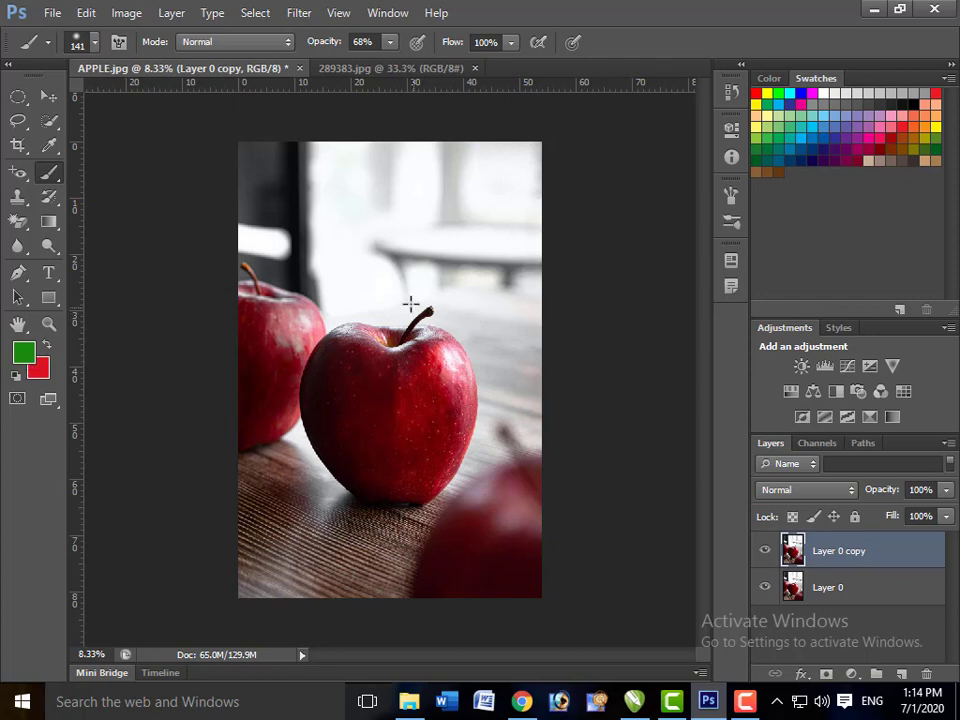
pyautogui.moveTo(410, 303); pyautogui.dragTo(460, 340)
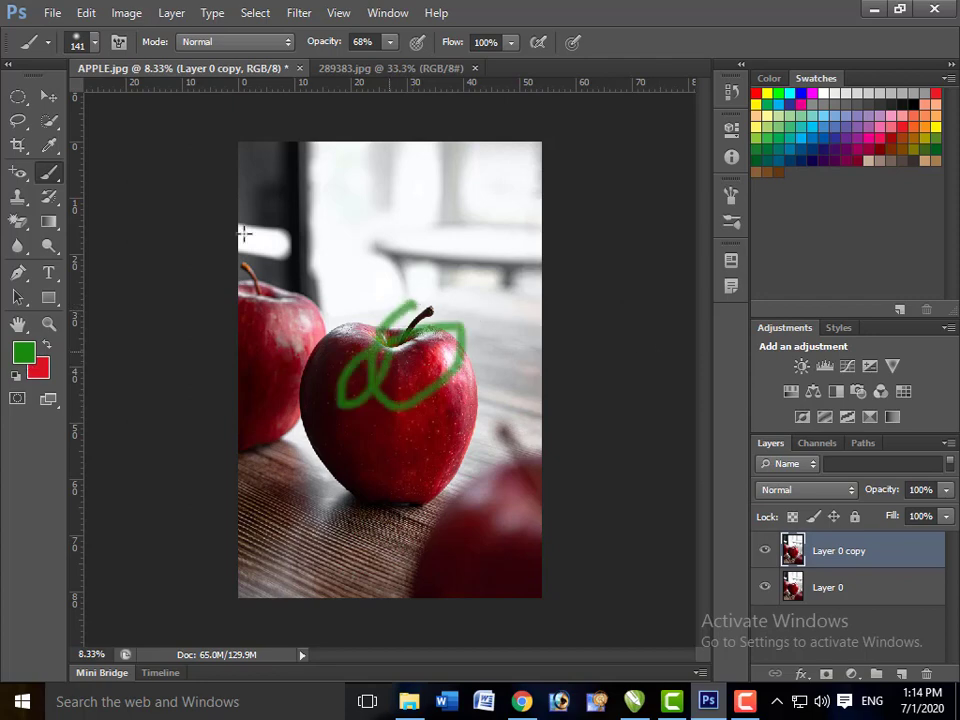
pyautogui.click(96, 47)
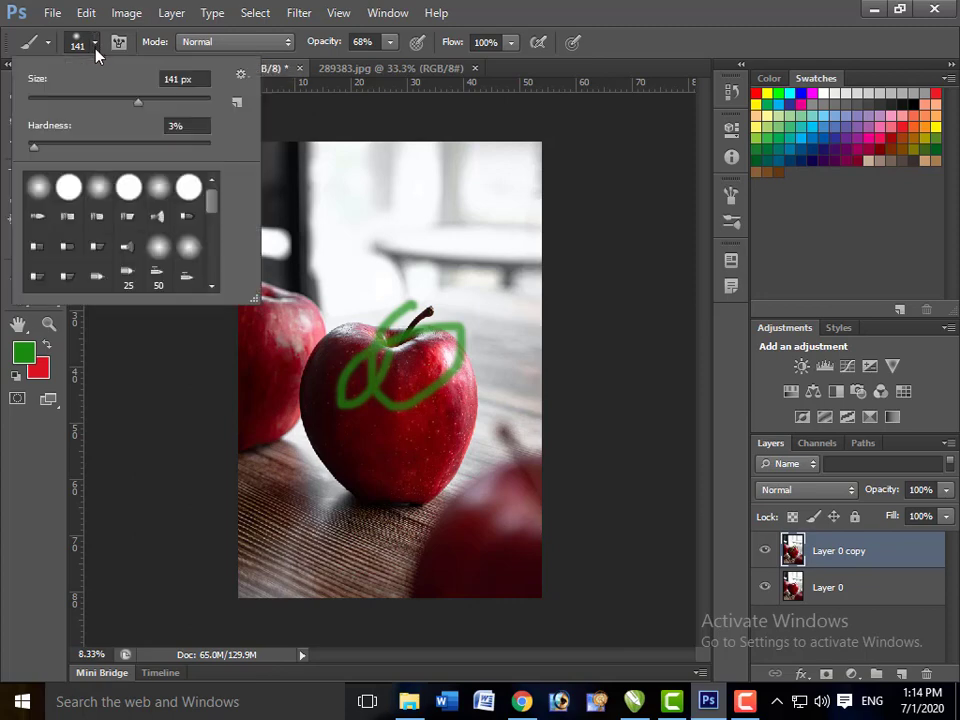
pyautogui.click(171, 103)
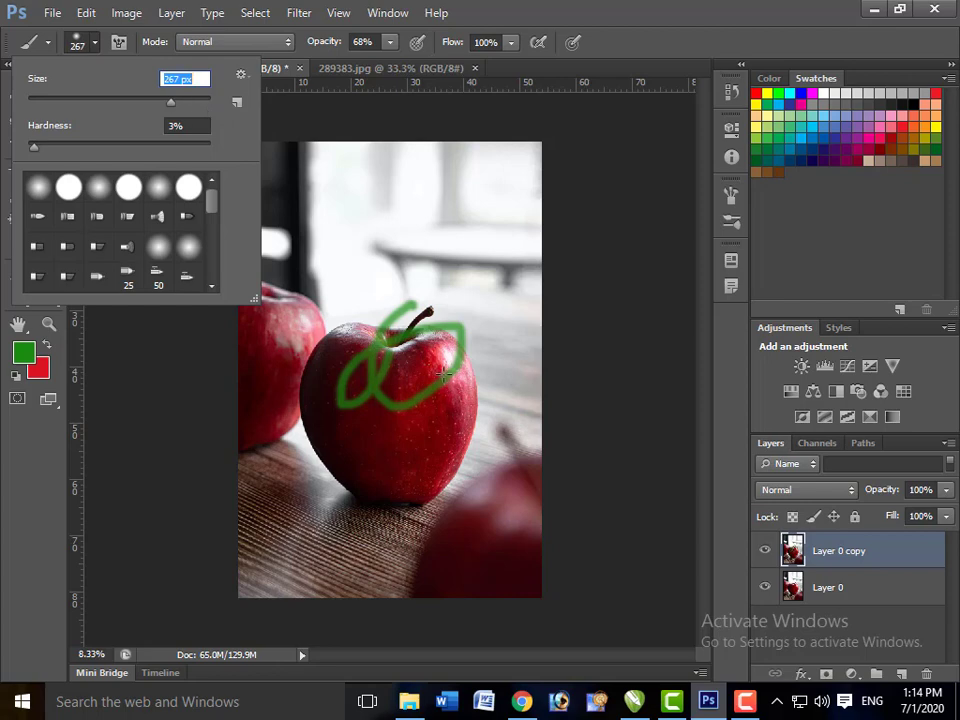
pyautogui.write('401')
pyautogui.press('Return')
pyautogui.moveTo(436, 371); pyautogui.dragTo(437, 393)
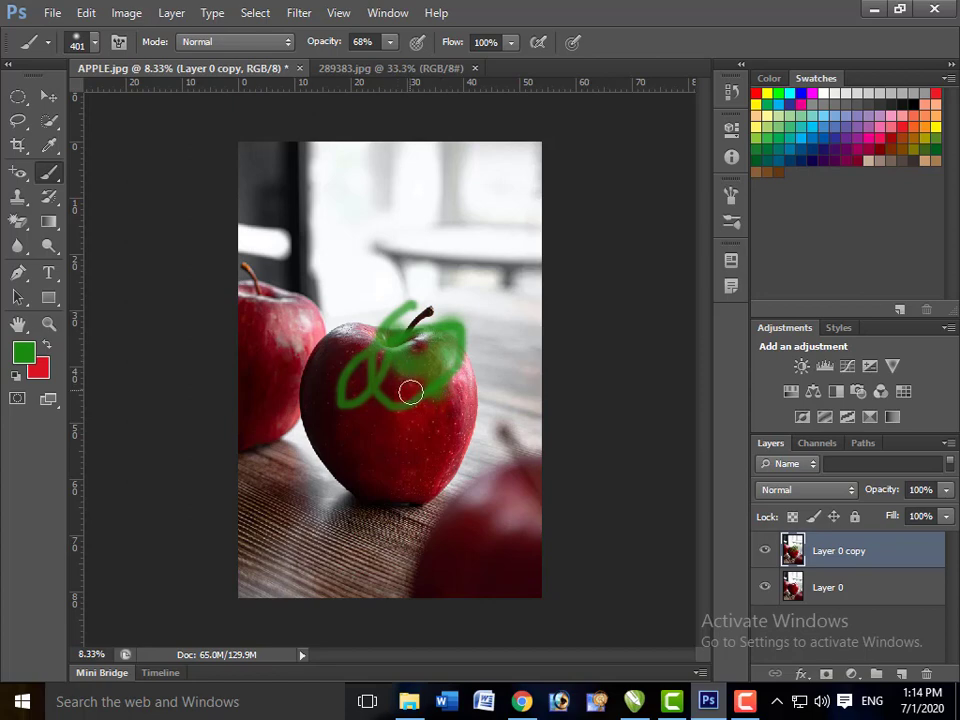
# Resize the brush to 339 px and paint green swirls across the apple and stem
pyautogui.click(95, 44)
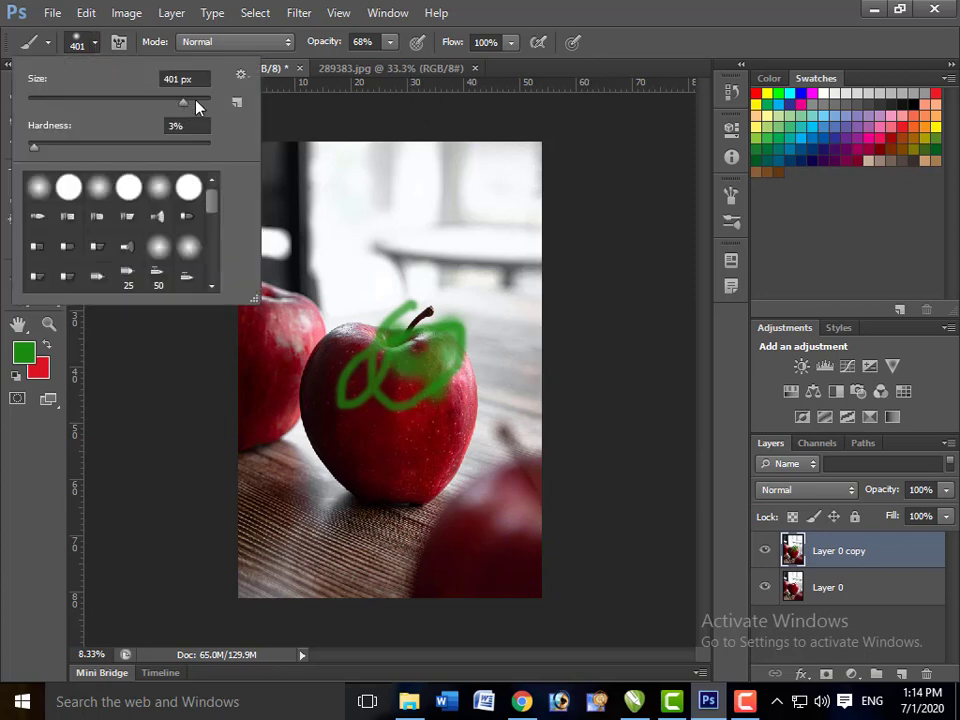
pyautogui.moveTo(197, 106); pyautogui.dragTo(208, 104)
pyautogui.moveTo(186, 104); pyautogui.dragTo(178, 103)
pyautogui.moveTo(389, 285); pyautogui.dragTo(395, 325)
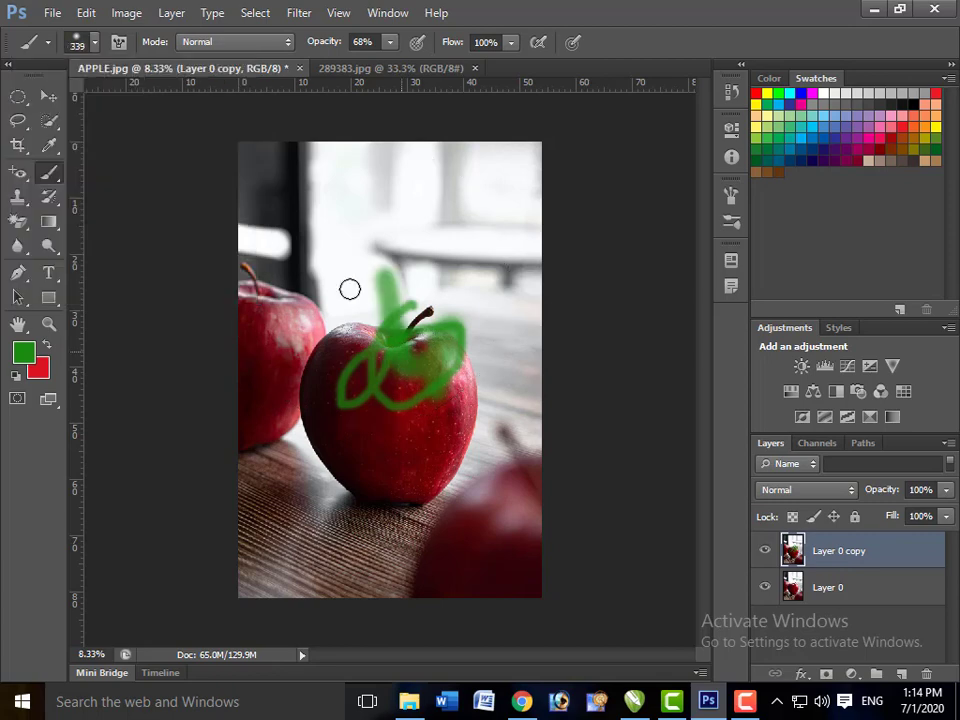
pyautogui.moveTo(349, 289); pyautogui.dragTo(418, 306)
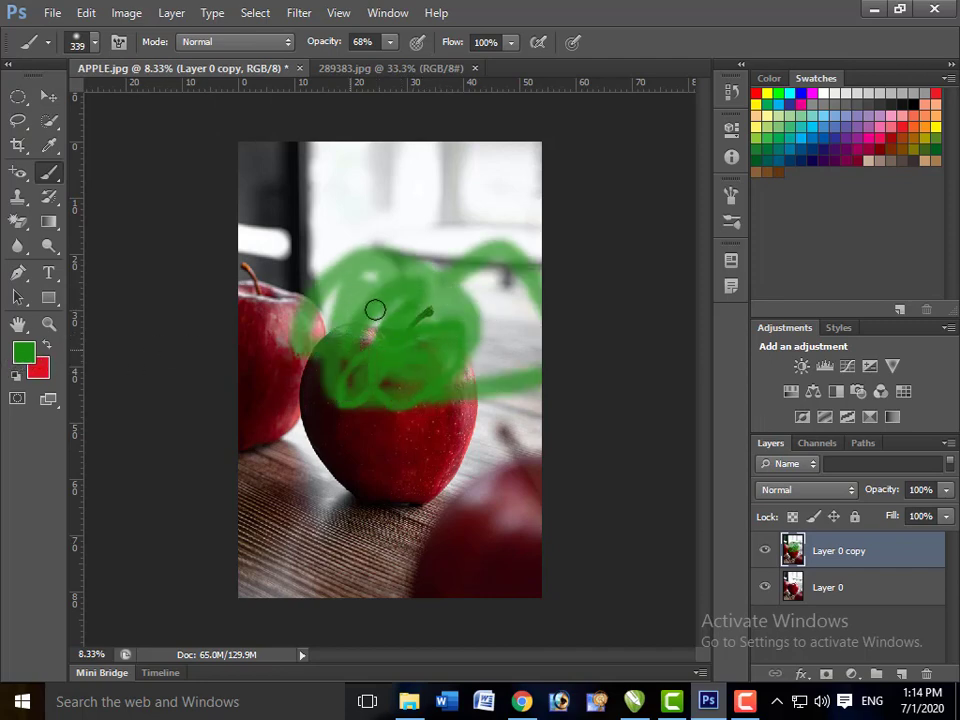
pyautogui.moveTo(320, 290)
pyautogui.mouseDown()
pyautogui.moveTo(393, 369)
pyautogui.moveTo(326, 302)
pyautogui.mouseUp()
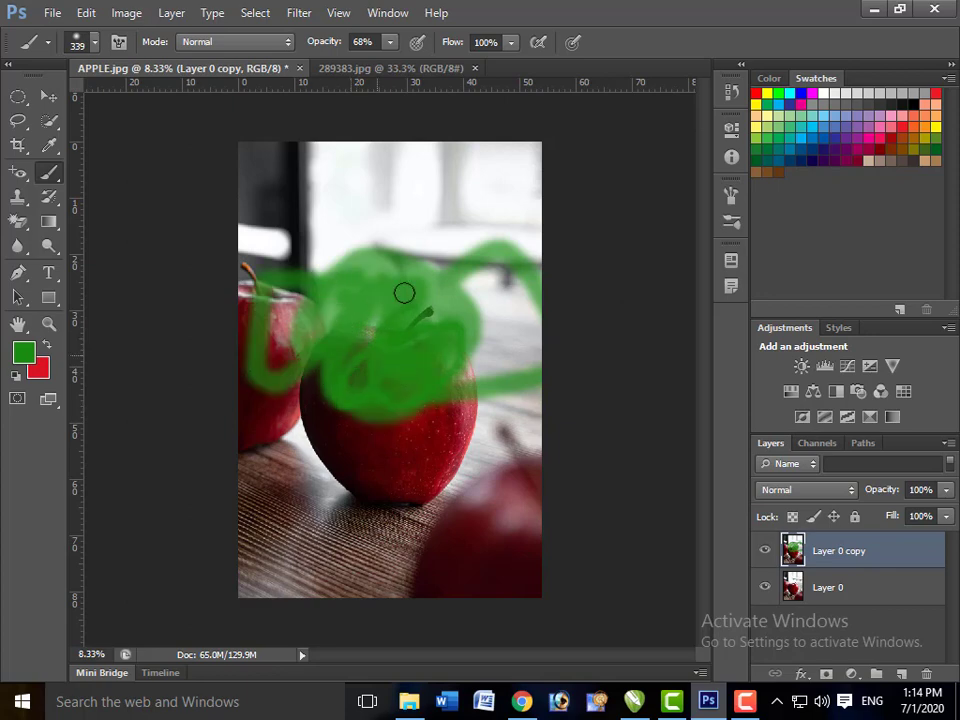
pyautogui.moveTo(389, 321)
pyautogui.mouseDown()
pyautogui.moveTo(358, 317)
pyautogui.moveTo(349, 381)
pyautogui.moveTo(381, 328)
pyautogui.mouseUp()
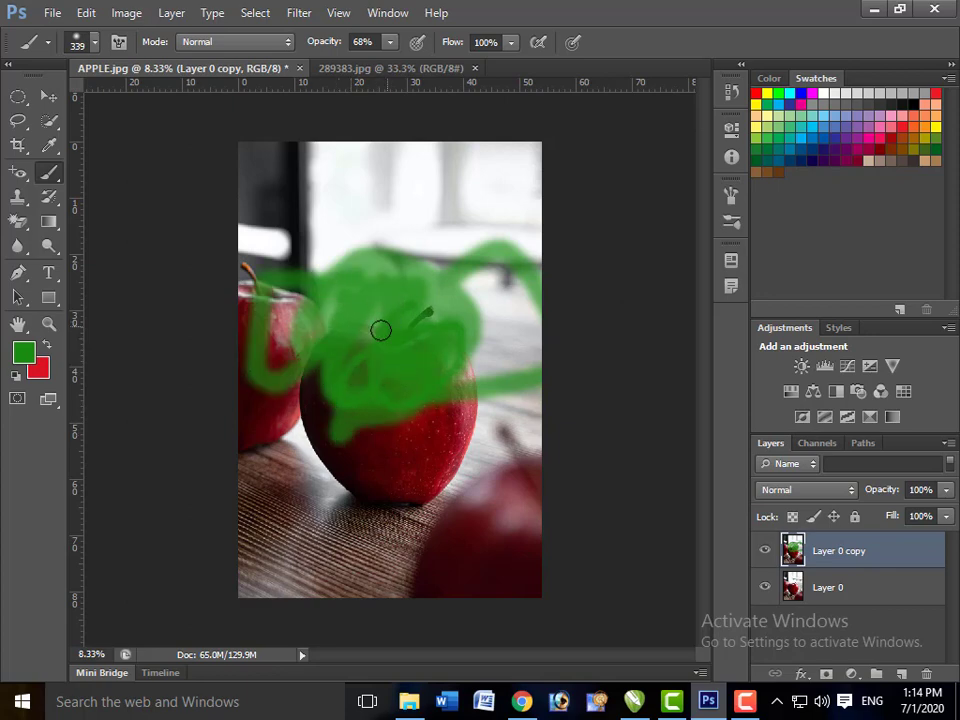
# Swap the foreground to red and paint red strokes down the centre apple
pyautogui.click(46, 345)
pyautogui.moveTo(402, 268)
pyautogui.mouseDown()
pyautogui.moveTo(354, 392)
pyautogui.moveTo(379, 407)
pyautogui.moveTo(376, 460)
pyautogui.mouseUp()
pyautogui.moveTo(400, 237)
pyautogui.mouseDown()
pyautogui.moveTo(354, 407)
pyautogui.moveTo(390, 210)
pyautogui.moveTo(343, 439)
pyautogui.mouseUp()
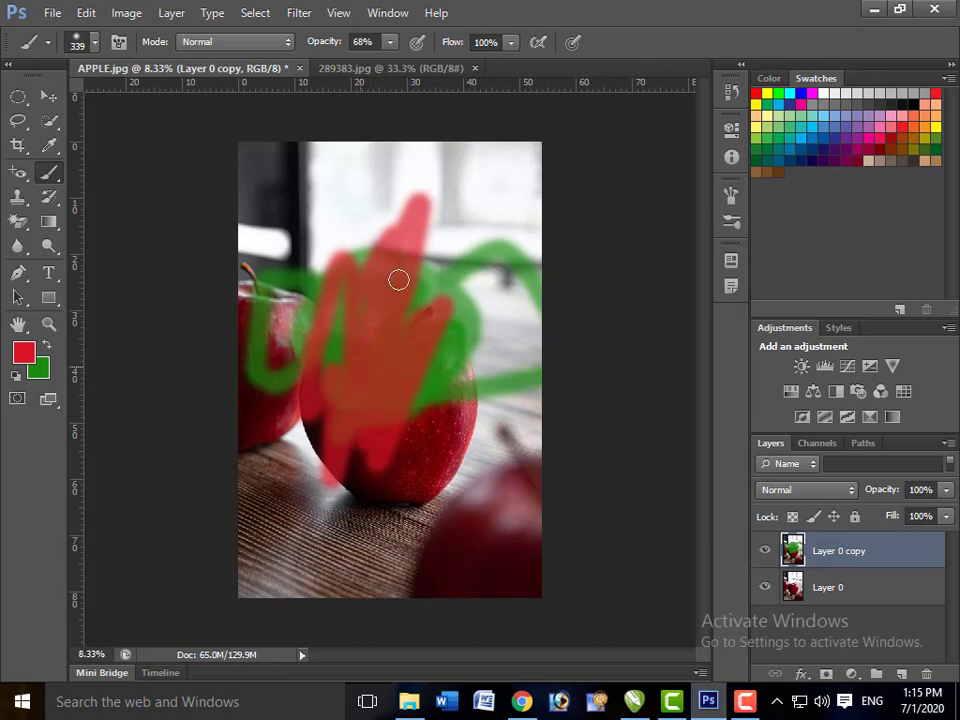
pyautogui.moveTo(470, 402); pyautogui.dragTo(450, 401)
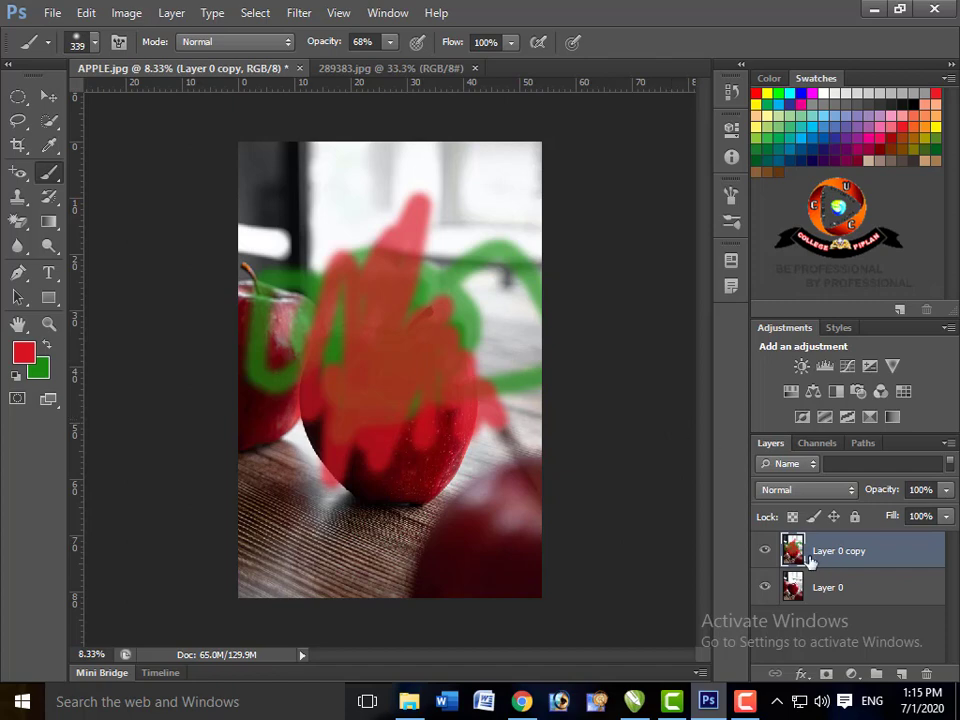
pyautogui.click(945, 489)
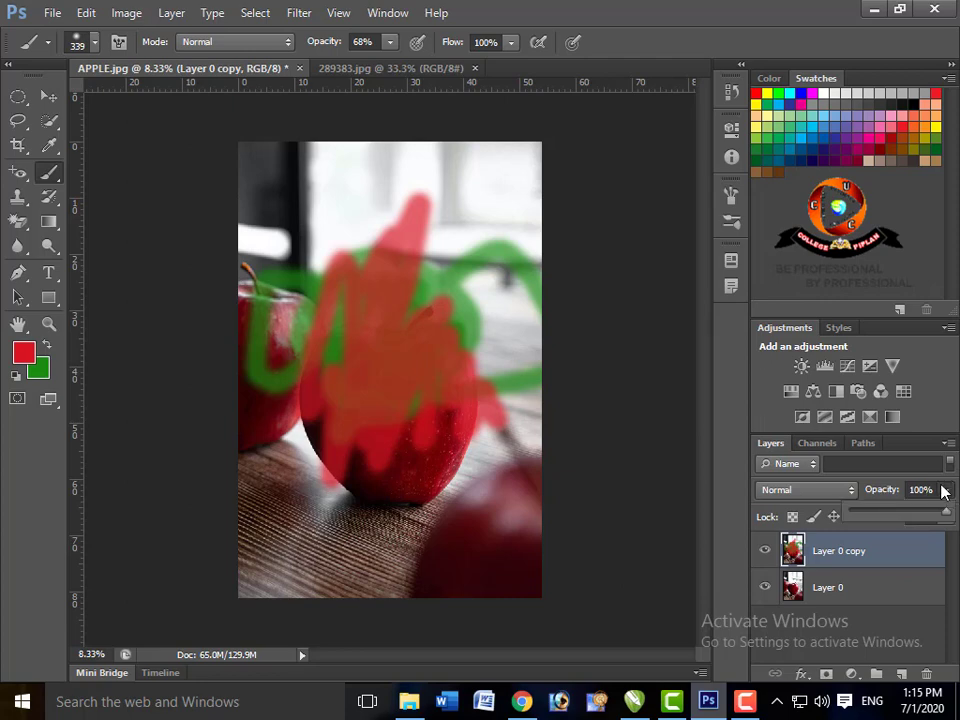
pyautogui.moveTo(916, 520); pyautogui.dragTo(908, 518)
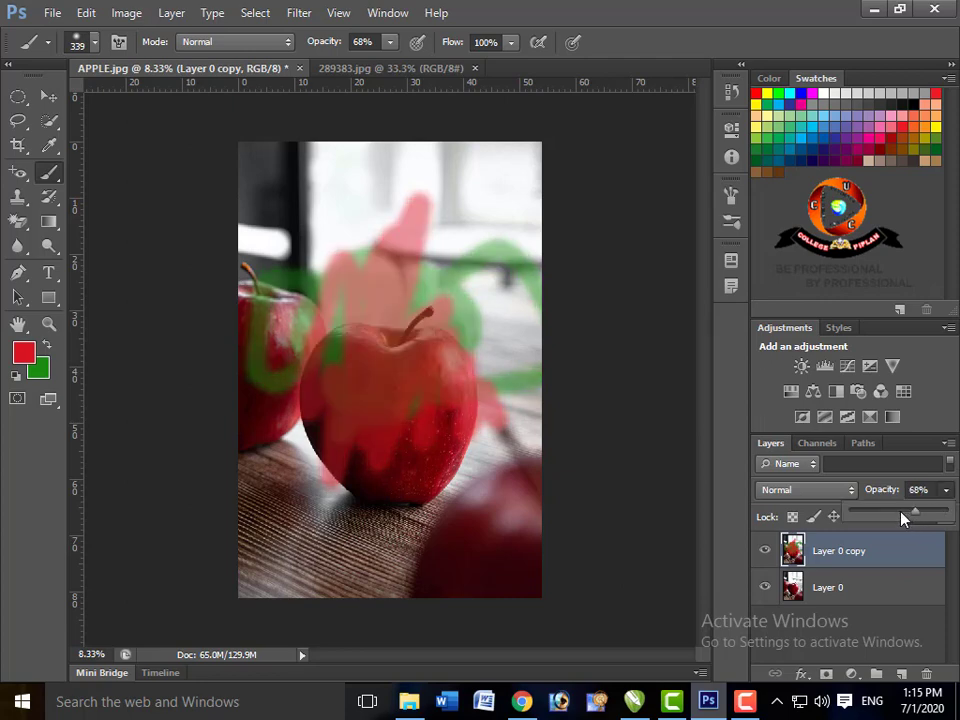
pyautogui.write('50')
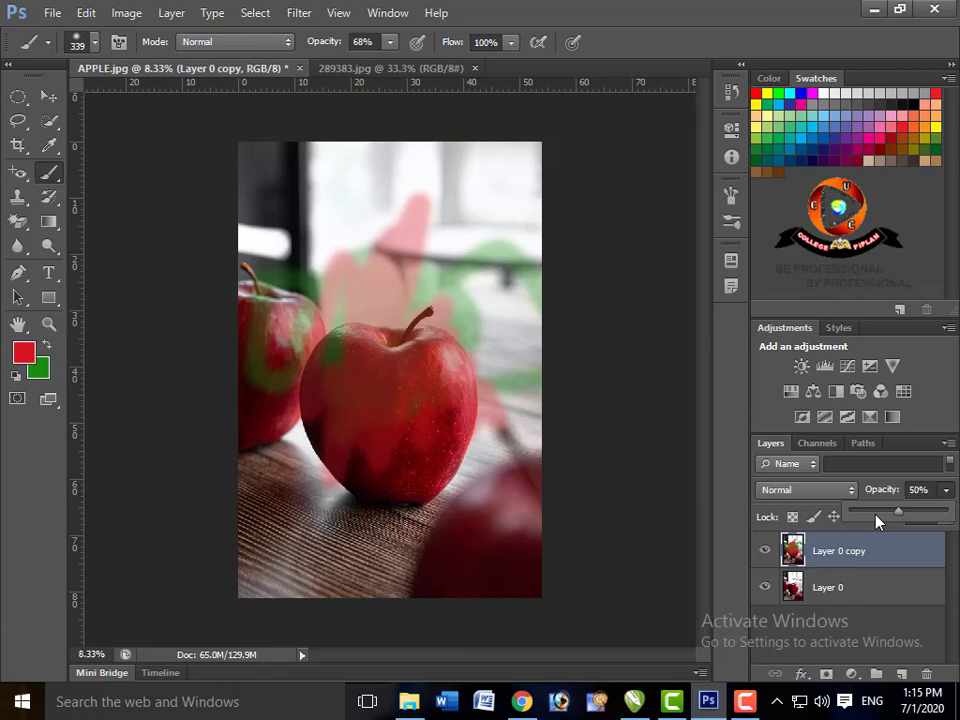
pyautogui.click(872, 512)
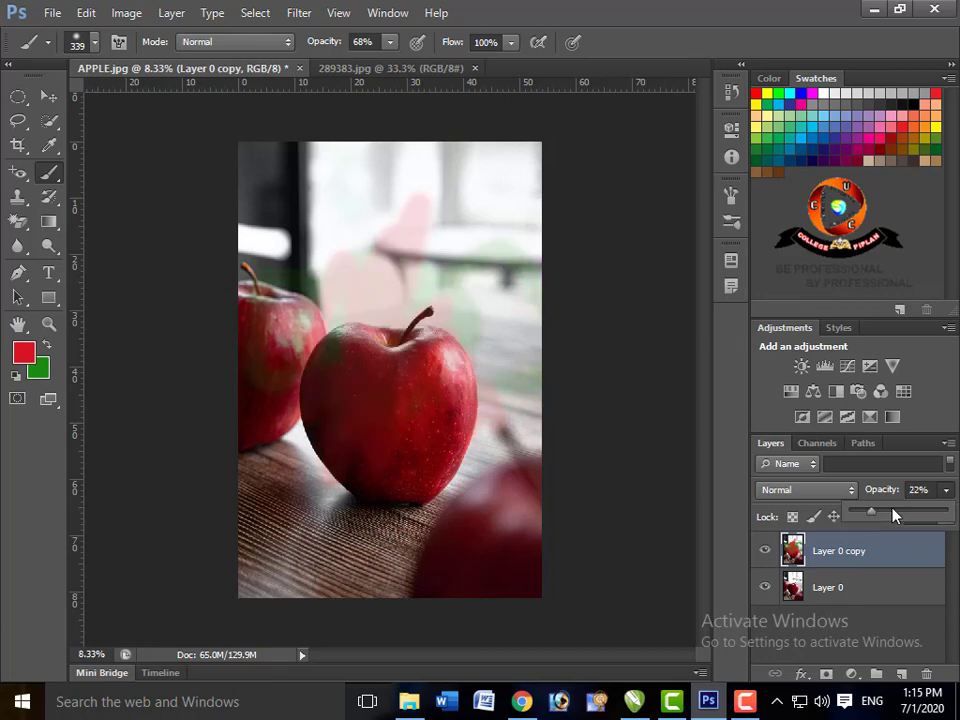
pyautogui.click(934, 515)
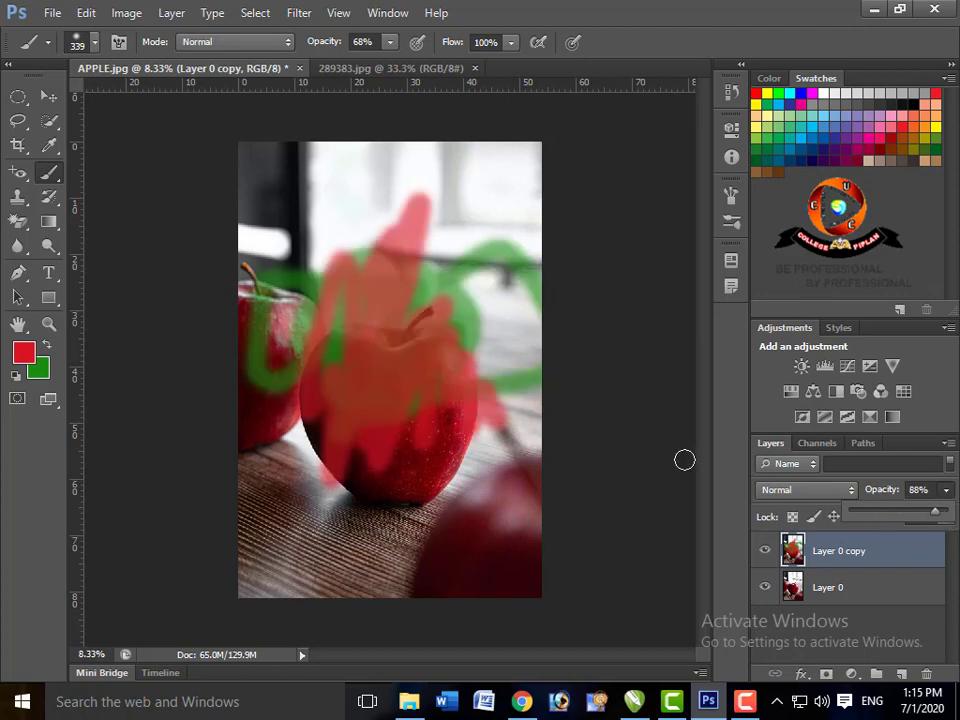
pyautogui.click(648, 449)
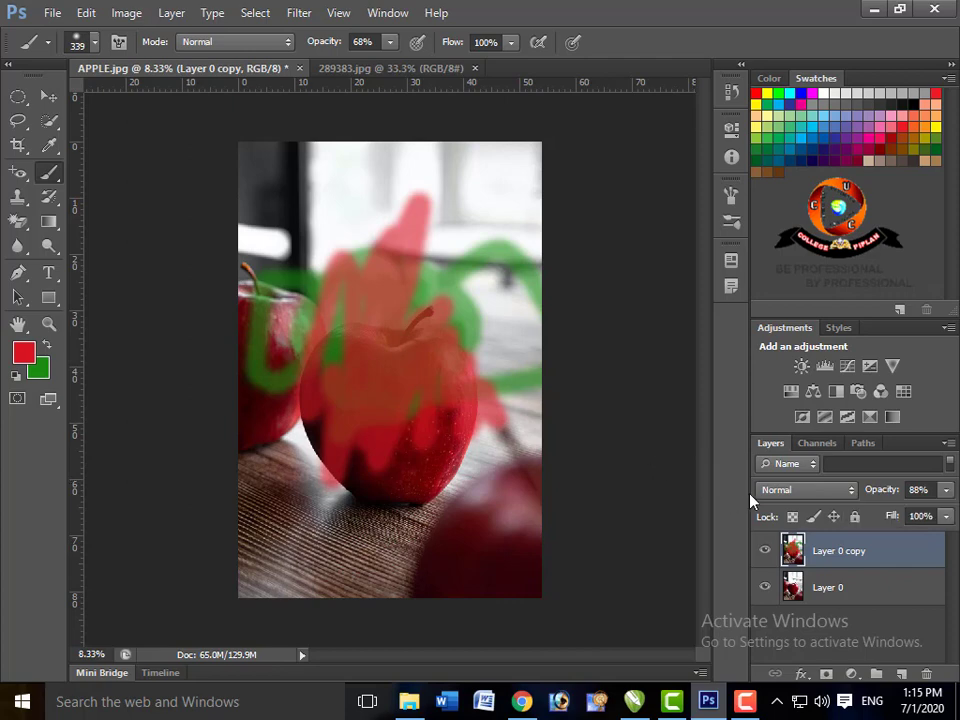
pyautogui.click(945, 489)
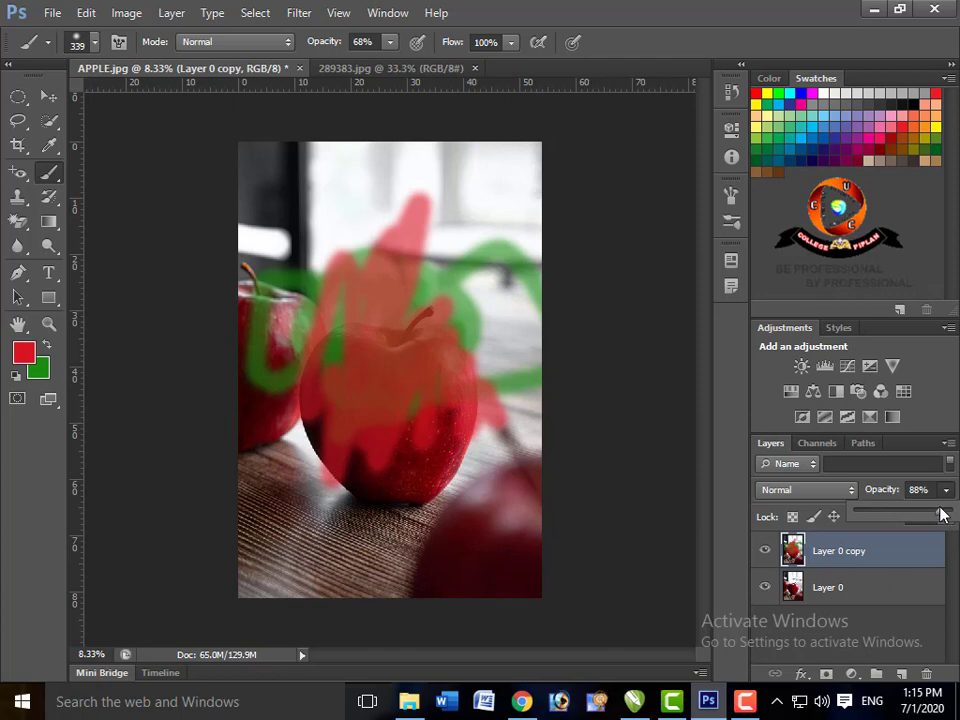
pyautogui.moveTo(940, 511); pyautogui.dragTo(952, 511)
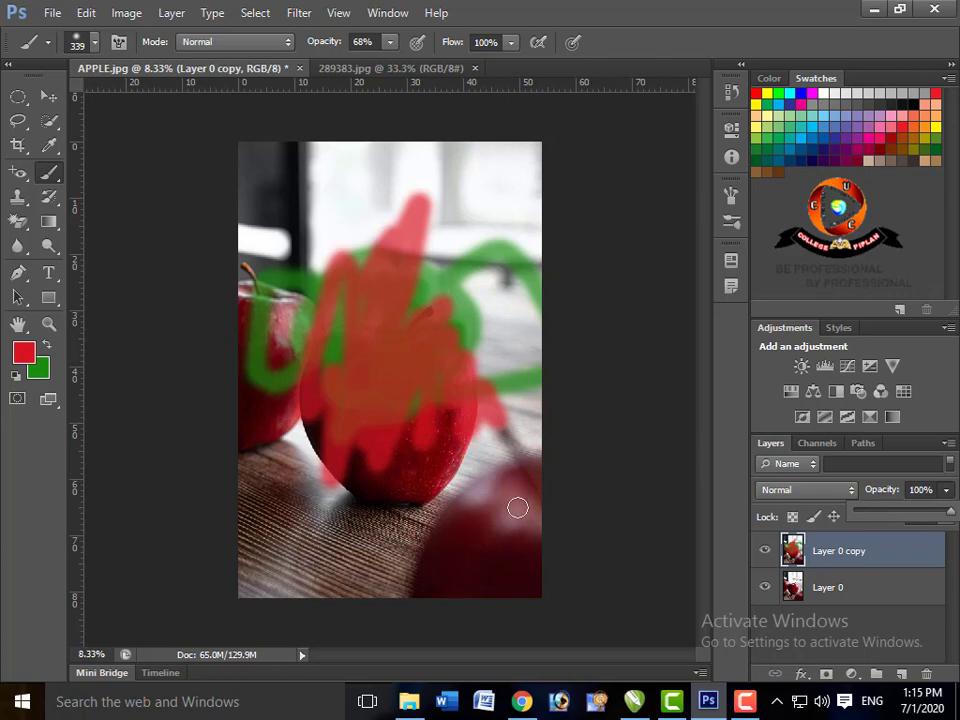
pyautogui.hotkey('ctrl', 'alt', 'z')
pyautogui.hotkey('ctrl', 'alt', 'z')
pyautogui.hotkey('ctrl', 'w')
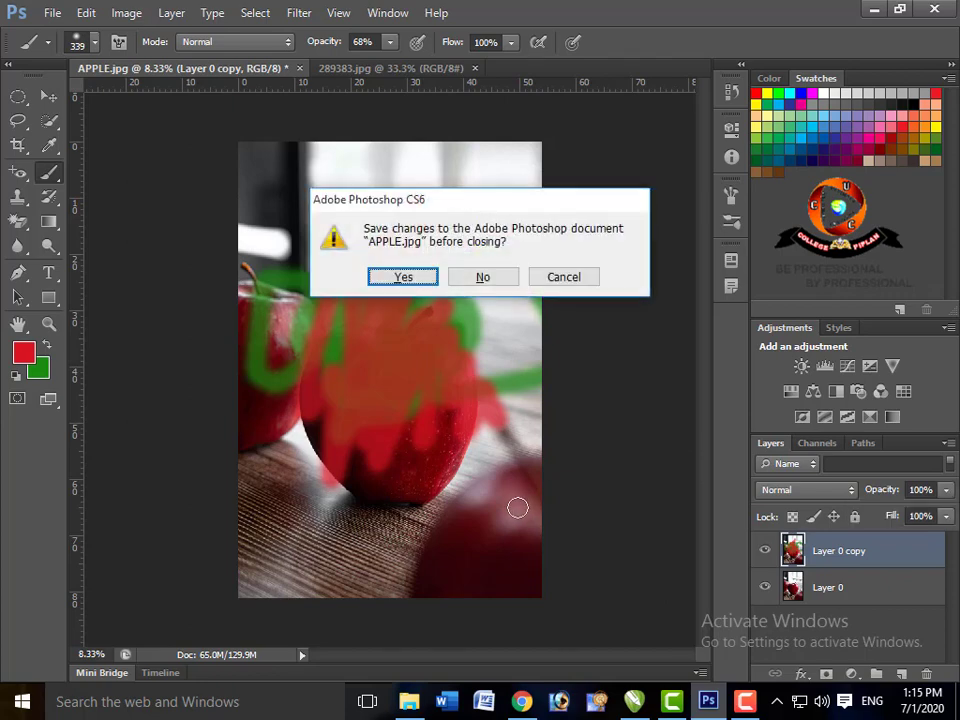
pyautogui.press('n')
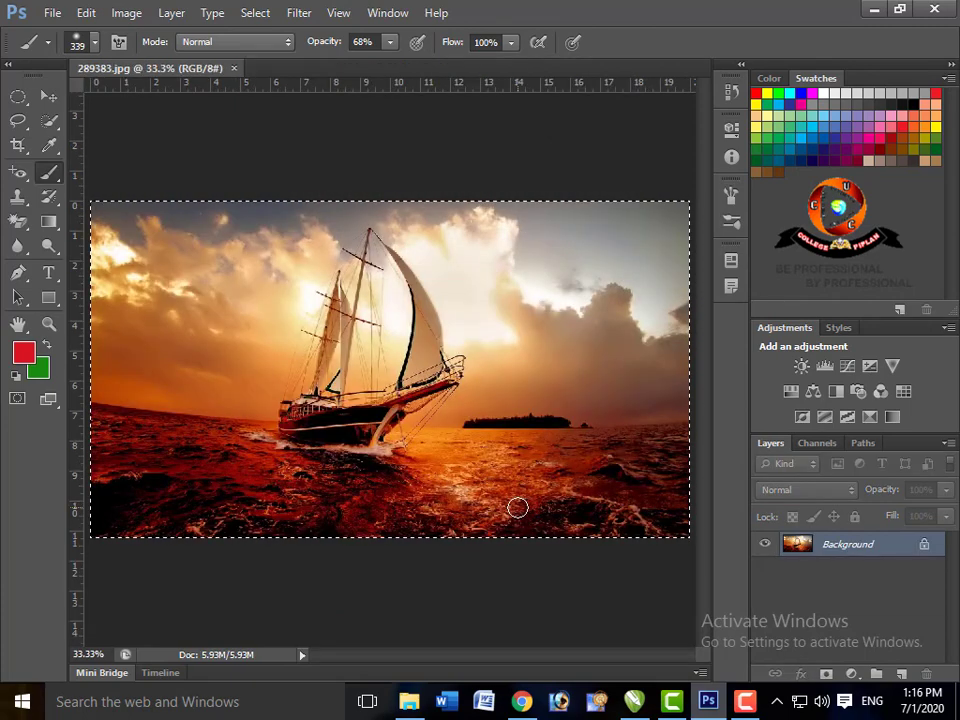
pyautogui.hotkey('ctrl', 'd')
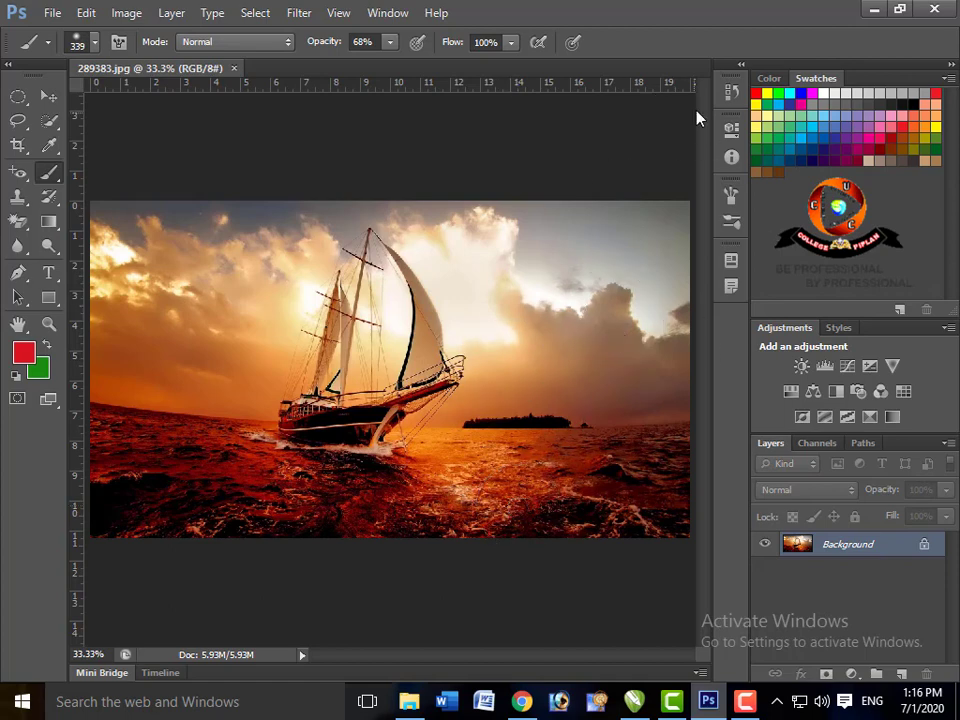
pyautogui.hotkey('ctrl', 'w')
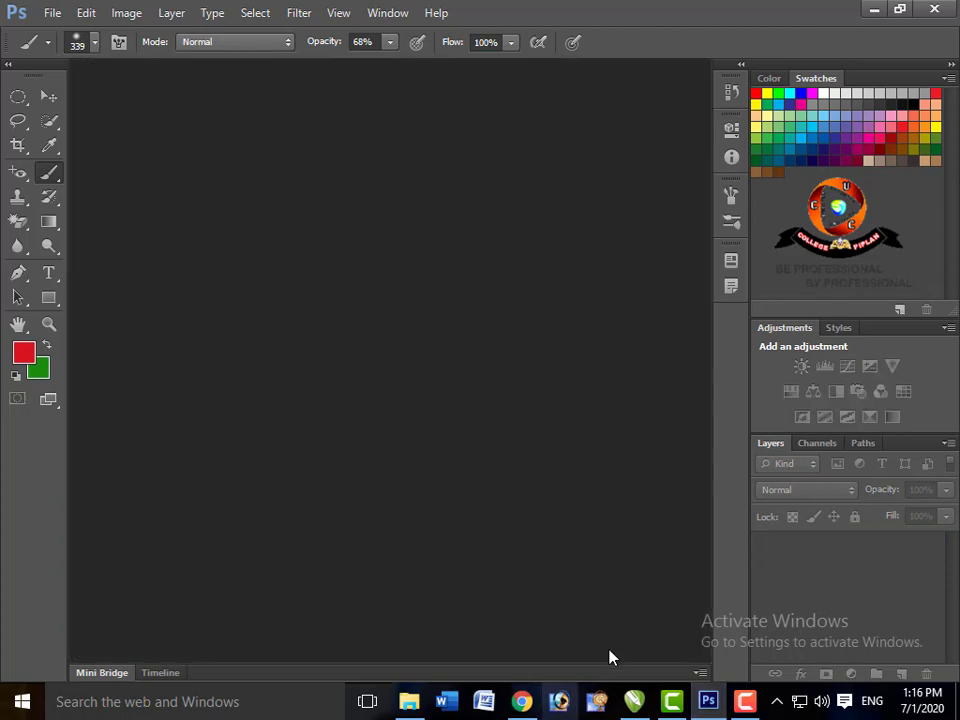
# Drag images.jpg from the LAYERS folder onto Photoshop to open the flower picture
pyautogui.click(407, 702)
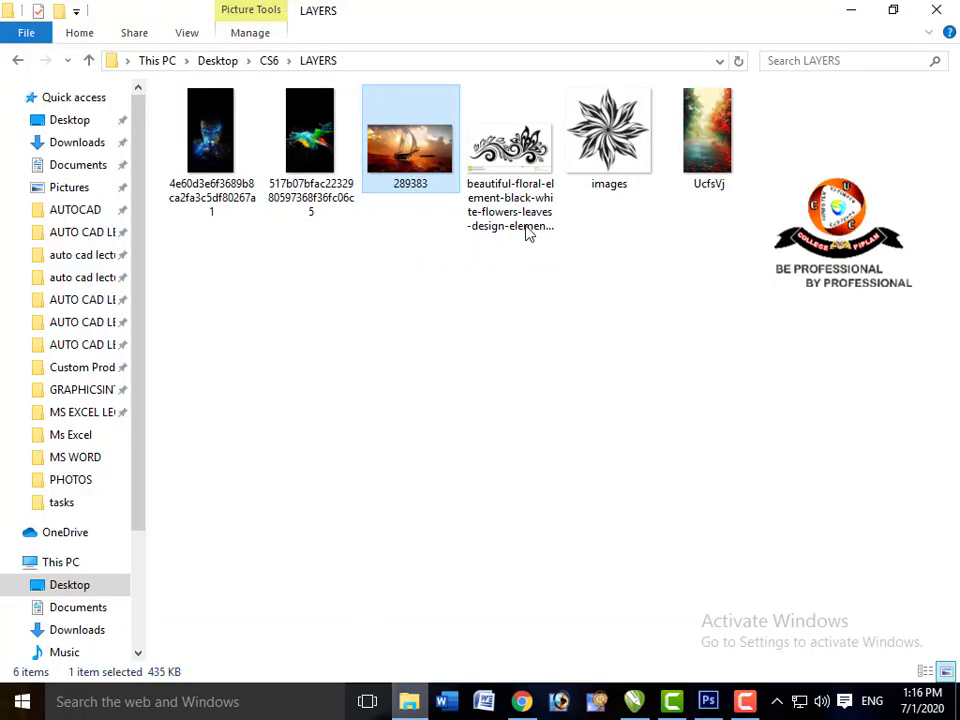
pyautogui.moveTo(622, 155)
pyautogui.mouseDown()
pyautogui.moveTo(612, 450)
pyautogui.moveTo(712, 650)
pyautogui.mouseUp()
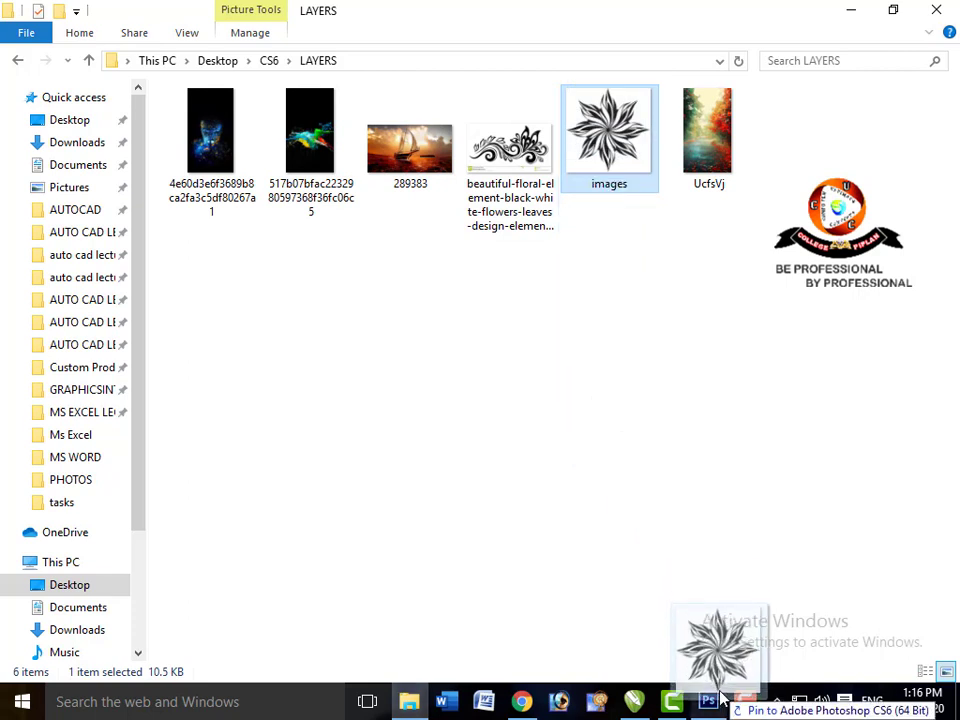
pyautogui.moveTo(712, 650); pyautogui.dragTo(708, 700)
pyautogui.moveTo(433, 287); pyautogui.dragTo(435, 290)
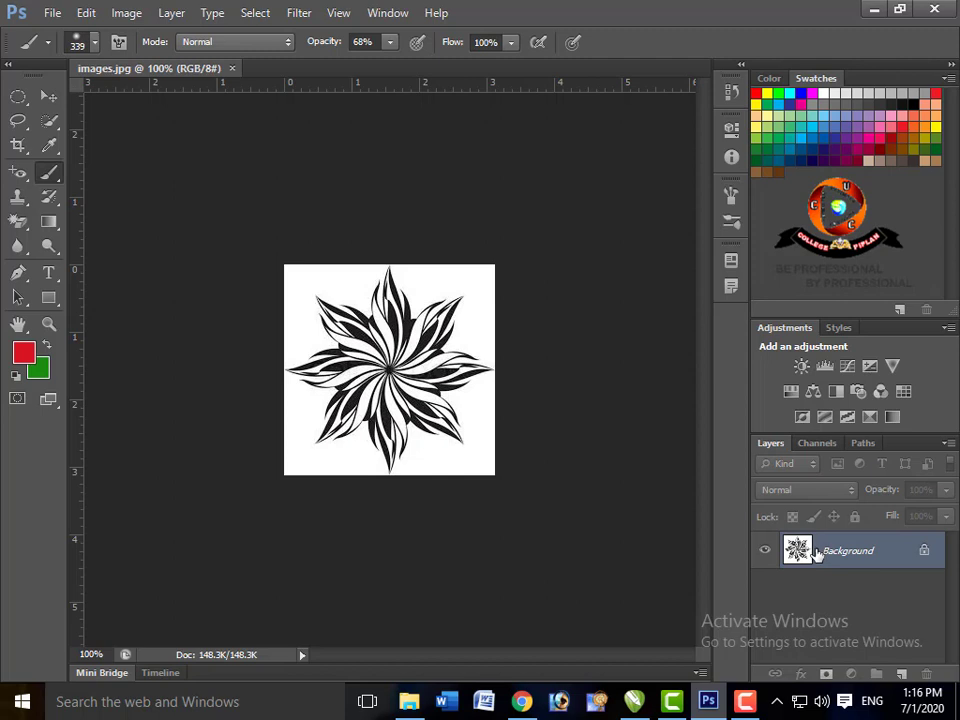
# Convert the Background into Layer 0 and set the brush size to 96 px
pyautogui.doubleClick(798, 558)
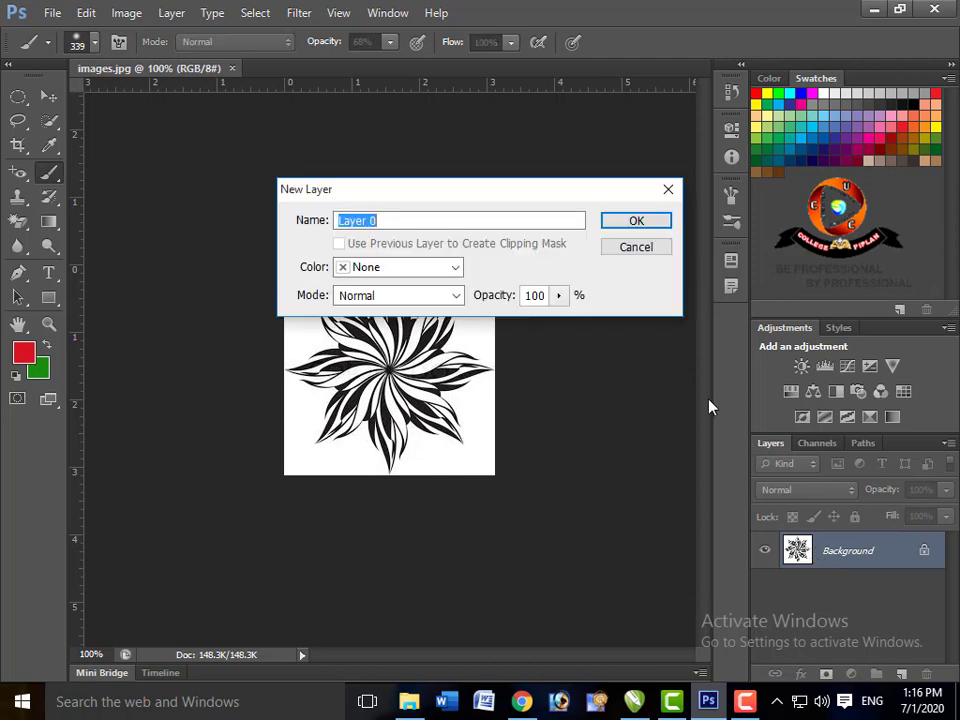
pyautogui.click(623, 225)
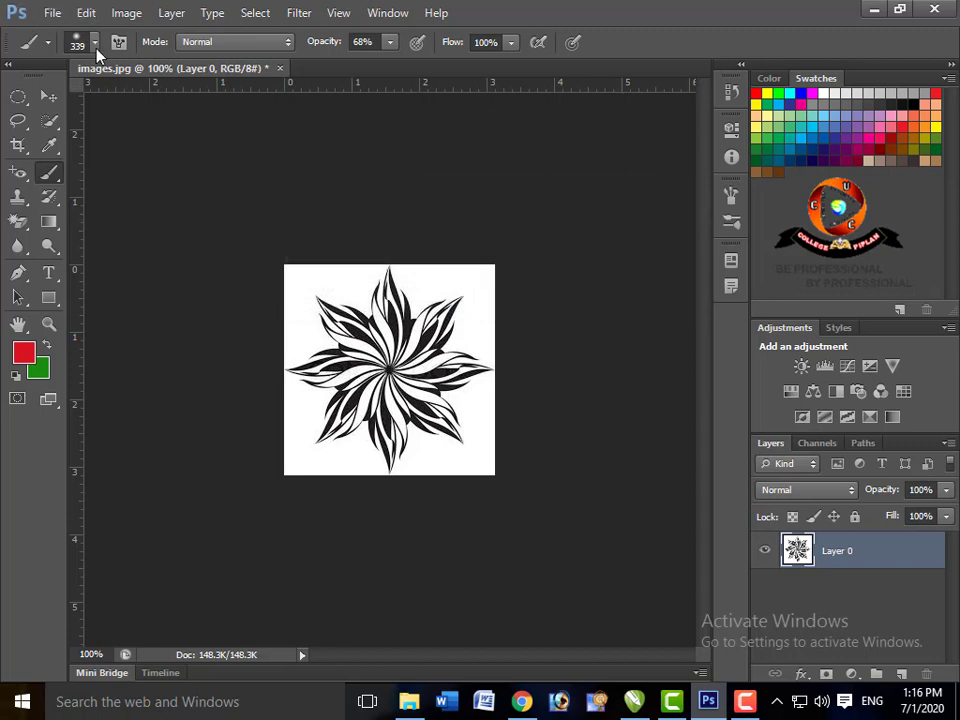
pyautogui.rightClick(141, 101)
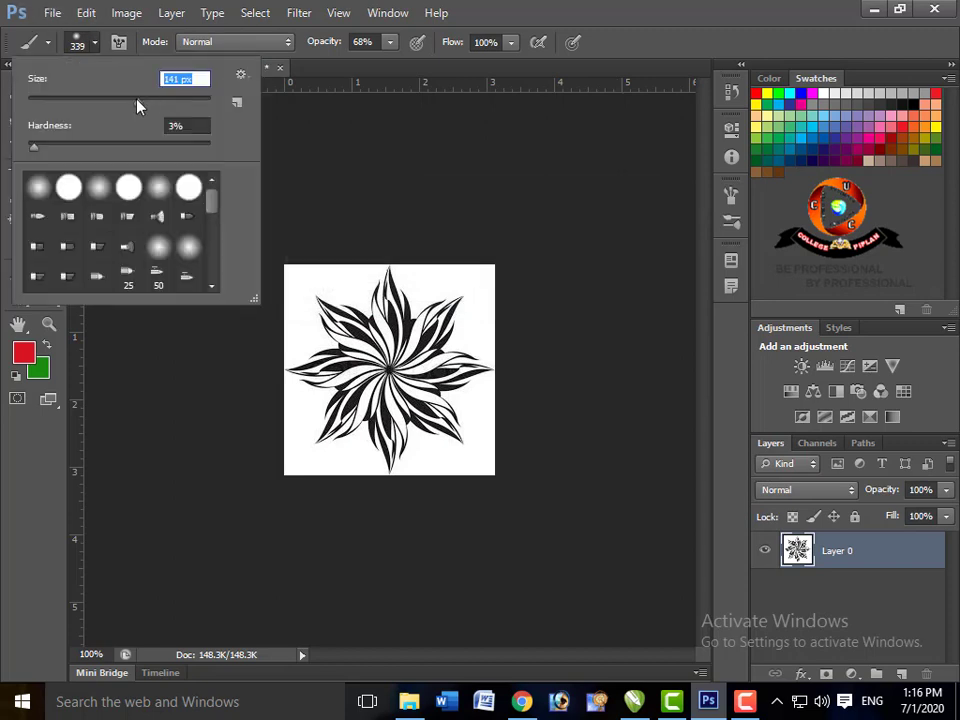
pyautogui.moveTo(137, 101); pyautogui.dragTo(114, 102)
pyautogui.press('Return')
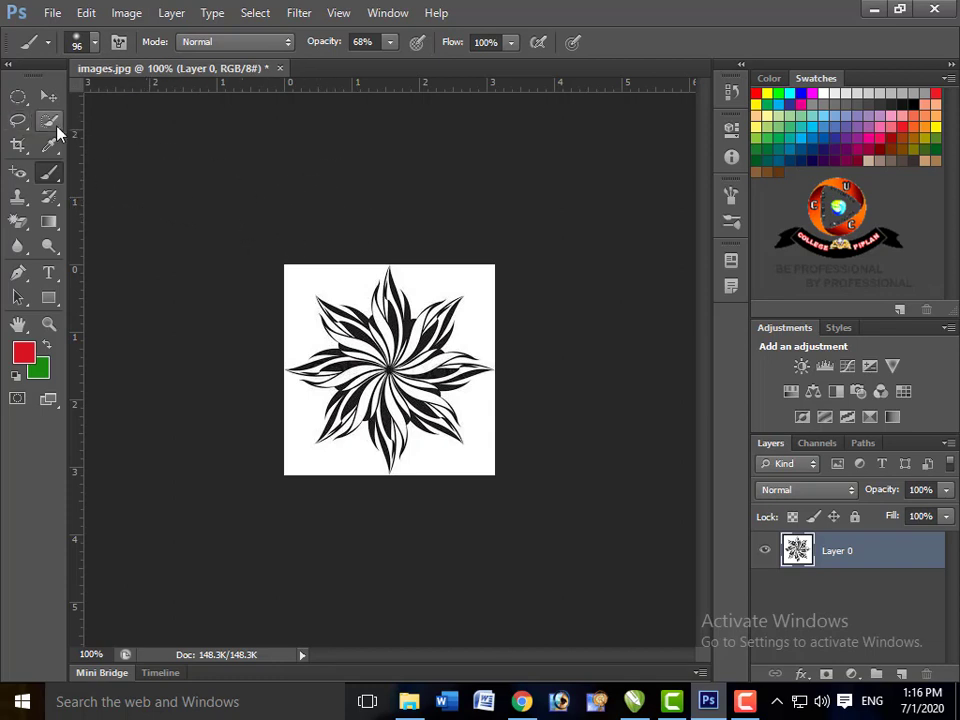
# Use the Magic Wand with Contiguous off to select all white areas
pyautogui.moveTo(50, 121); pyautogui.dragTo(112, 145)
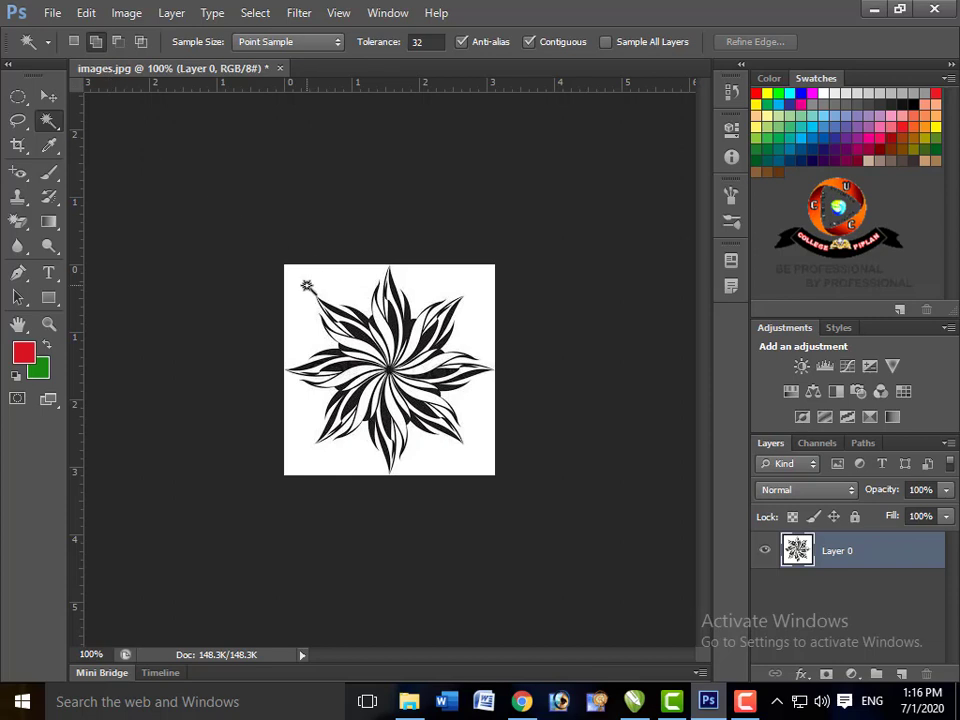
pyautogui.click(287, 276)
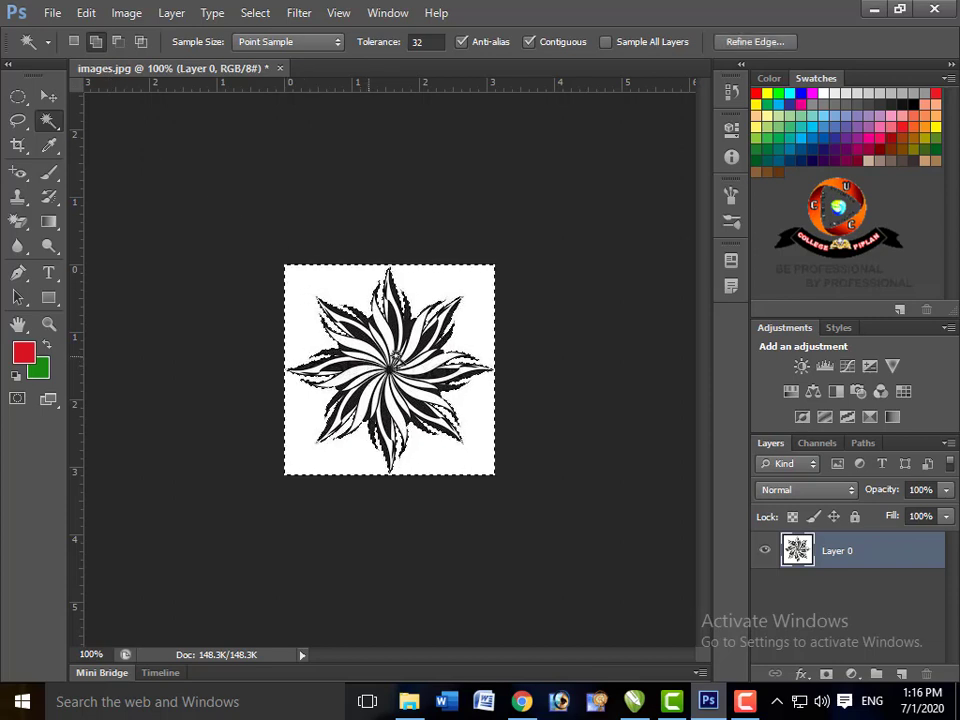
pyautogui.click(529, 41)
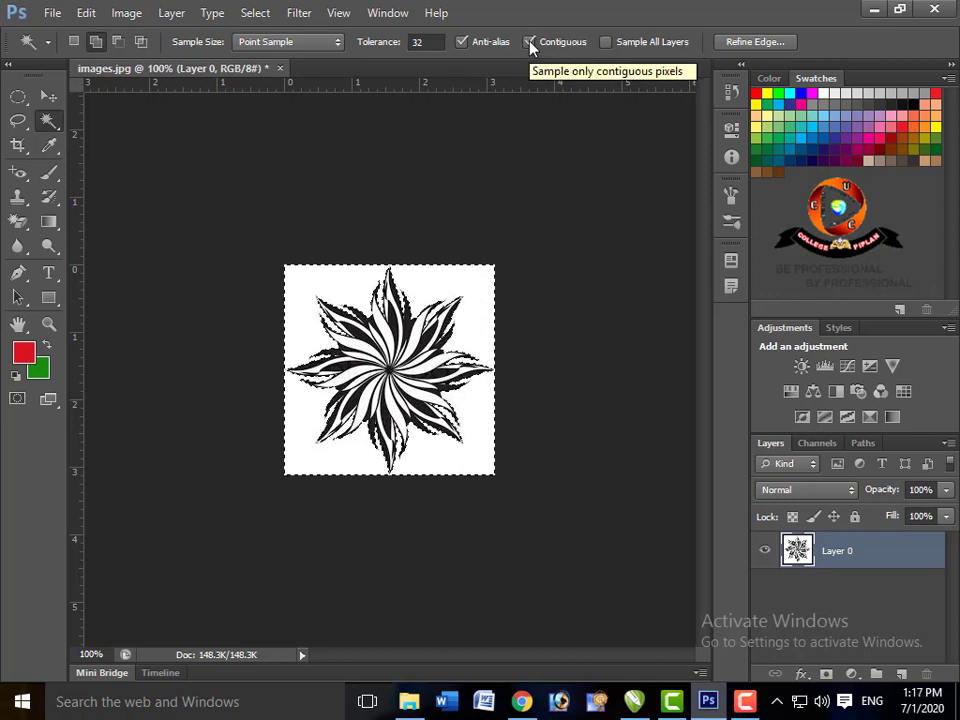
pyautogui.click(529, 41)
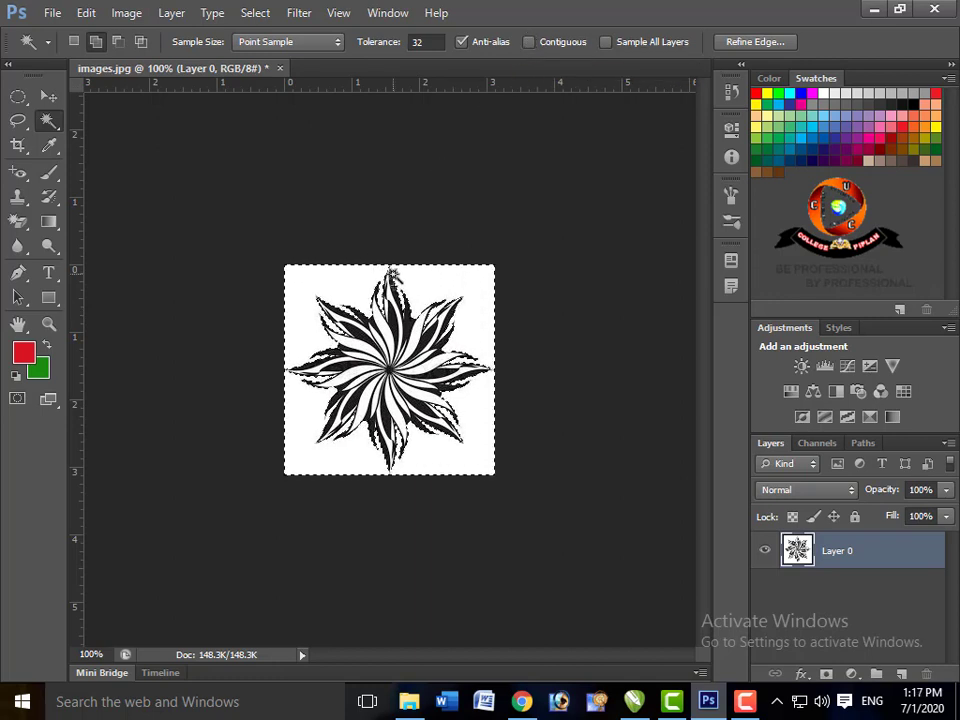
pyautogui.click(350, 276)
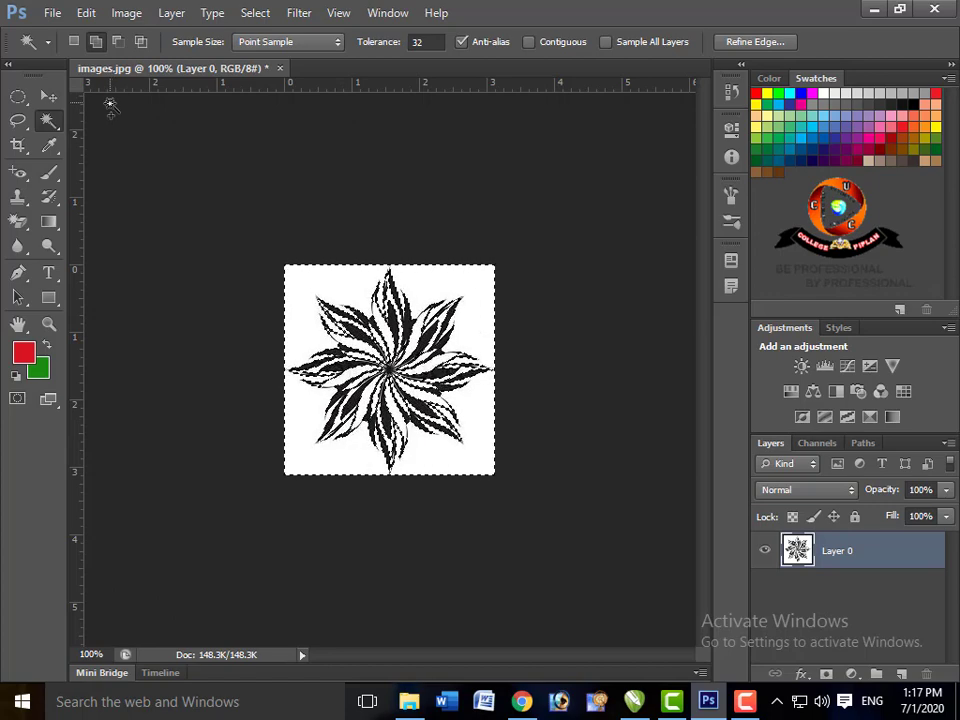
pyautogui.hotkey('ctrl', 'n')
pyautogui.press('Return')
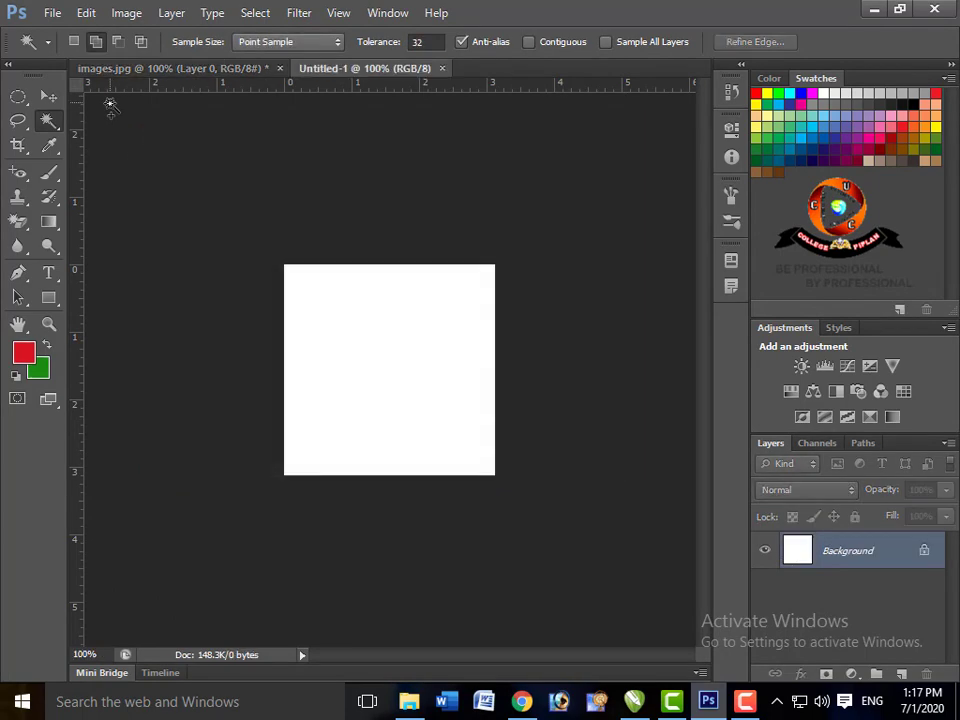
pyautogui.hotkey('ctrl', 'v')
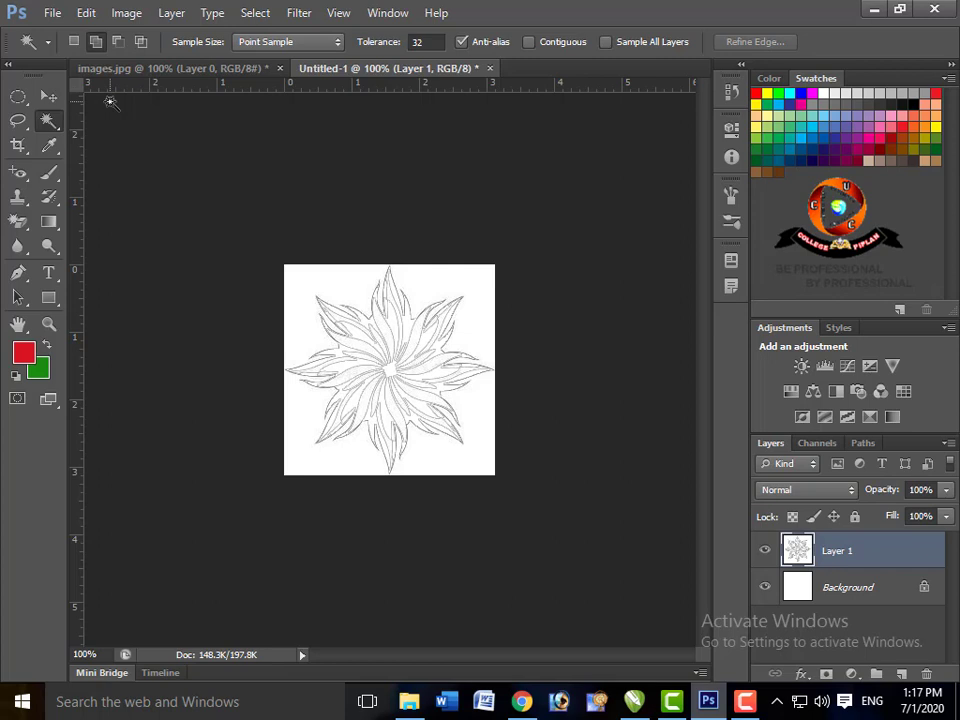
pyautogui.hotkey('ctrl', 'z')
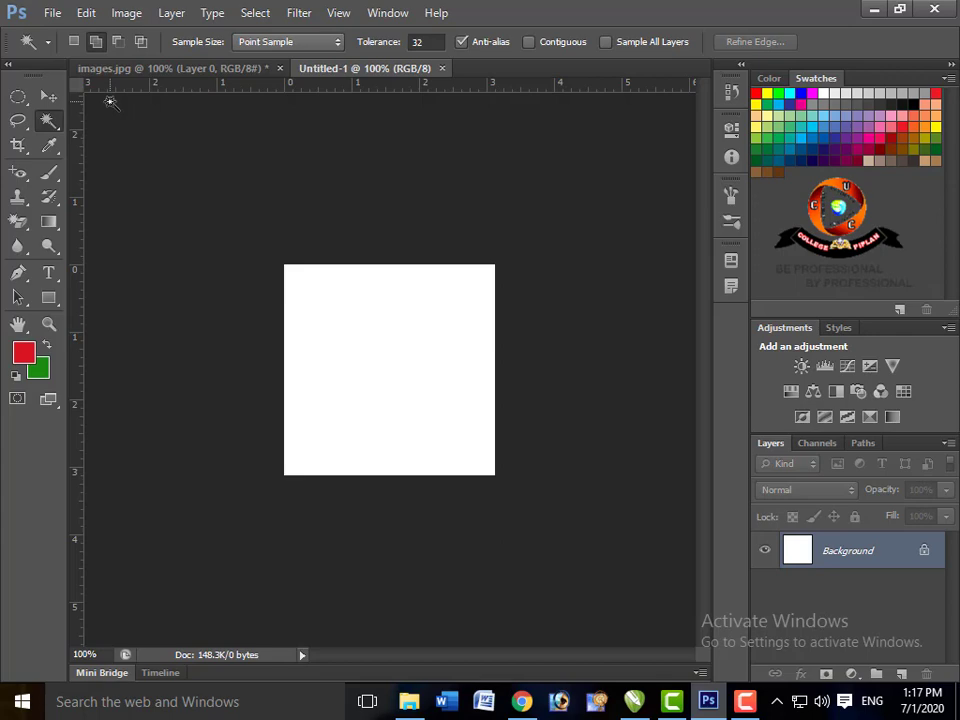
pyautogui.hotkey('ctrl', 'w')
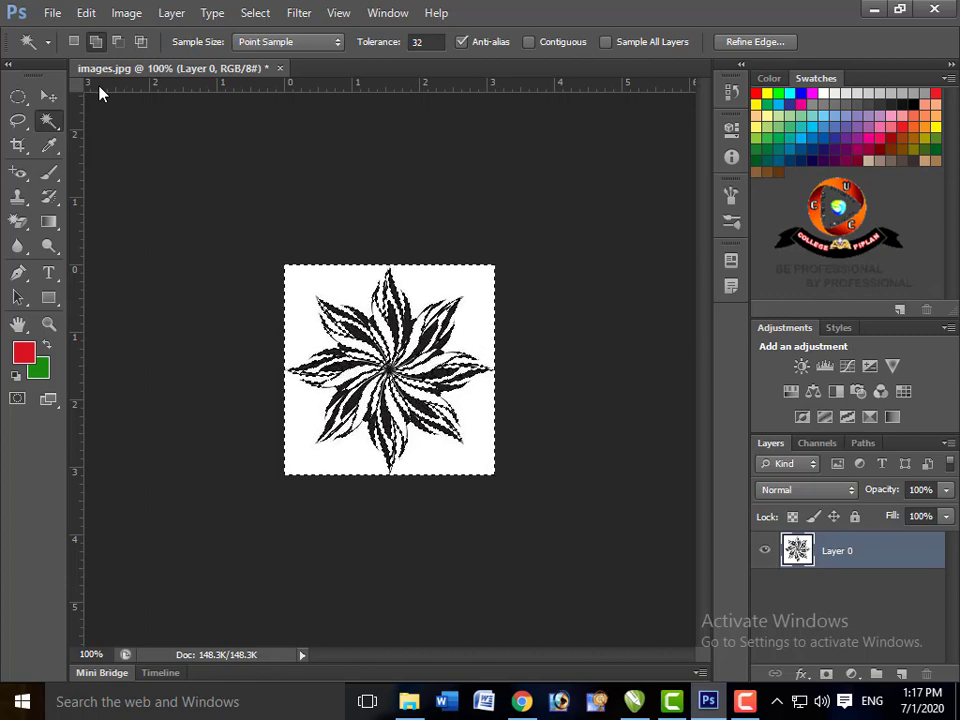
# Invert and restore the colours, then apply Select > Inverse to select the black flower
pyautogui.hotkey('ctrl', 'i')
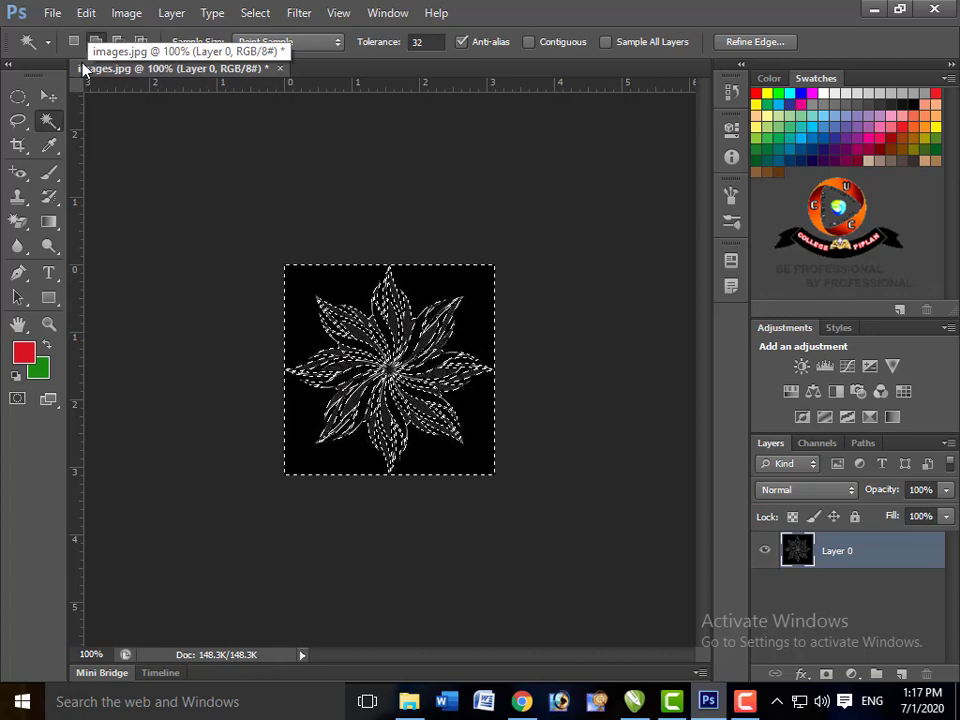
pyautogui.hotkey('ctrl', 'i')
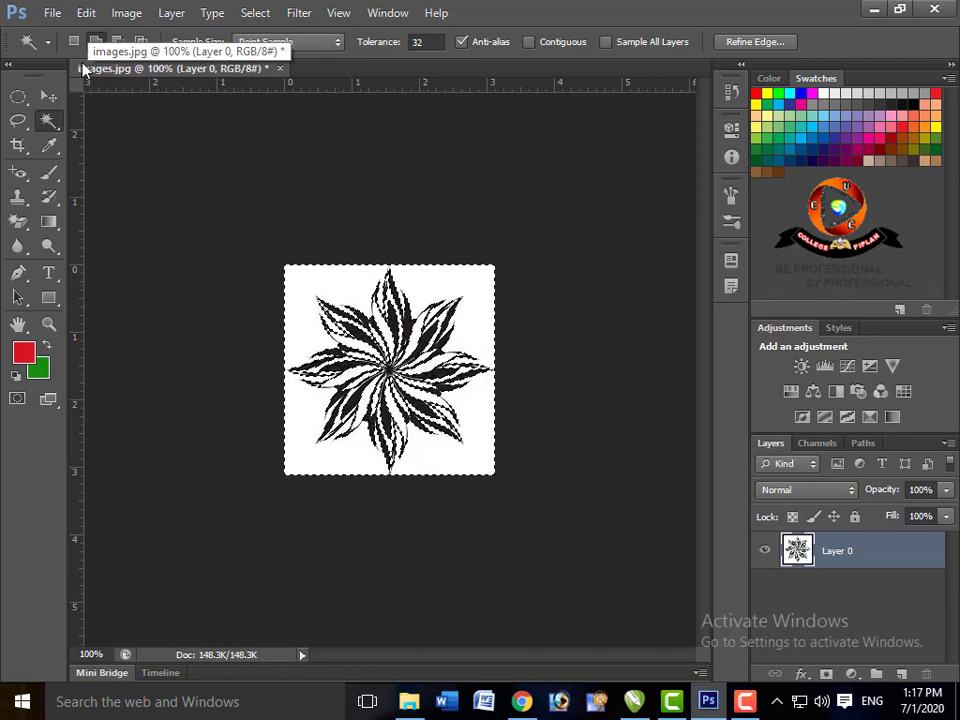
pyautogui.click(172, 12)
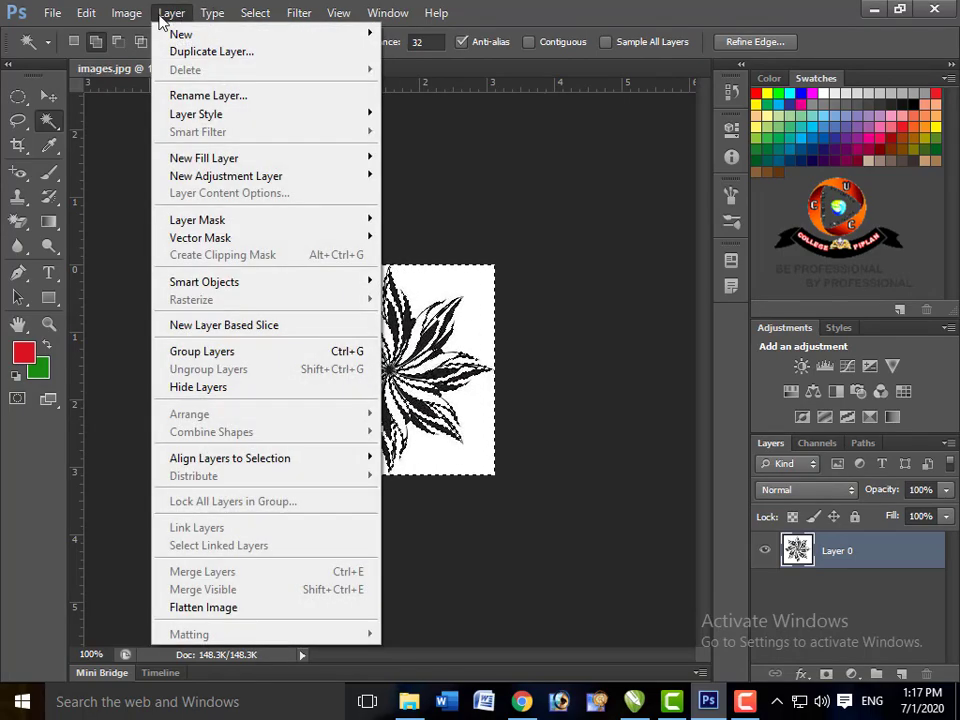
pyautogui.moveTo(255, 13)
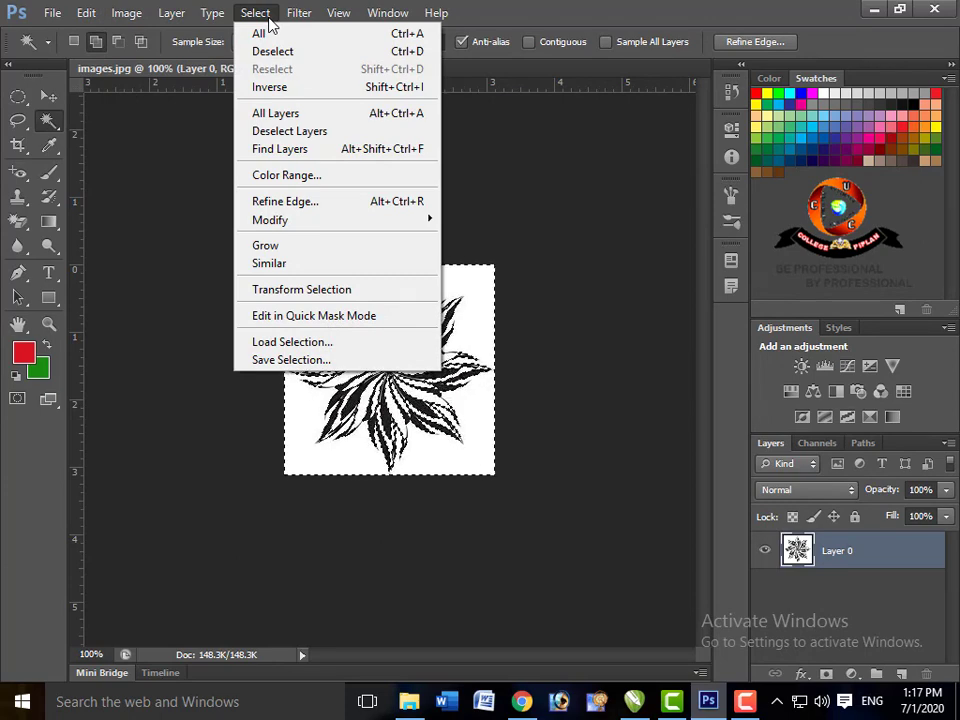
pyautogui.click(285, 90)
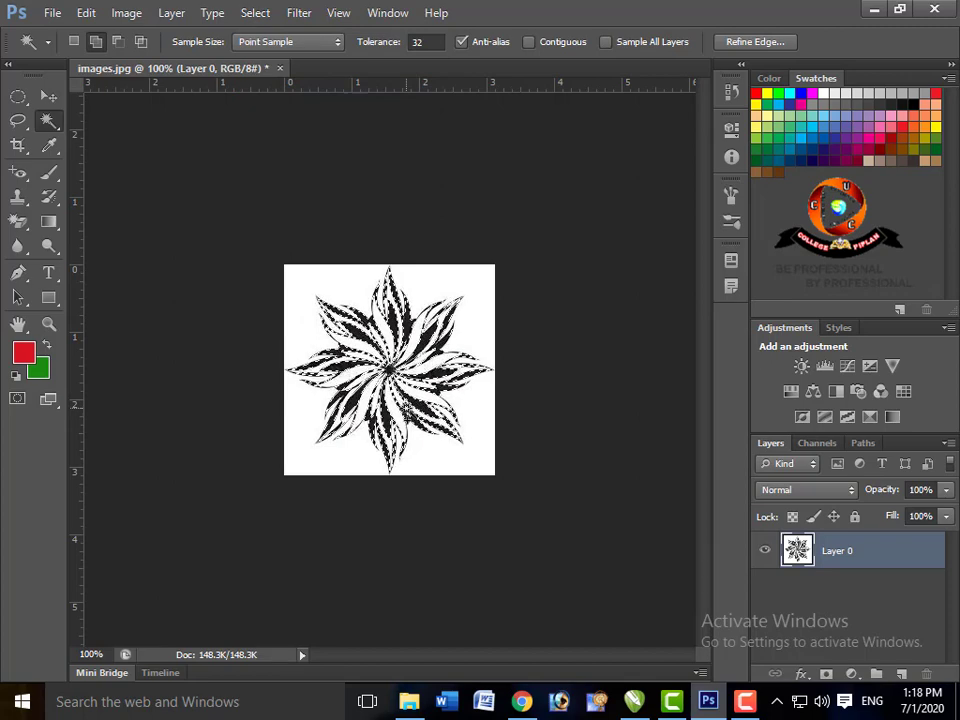
# Paste the copied flower into a new clipboard-sized document
pyautogui.hotkey('ctrl', 'n')
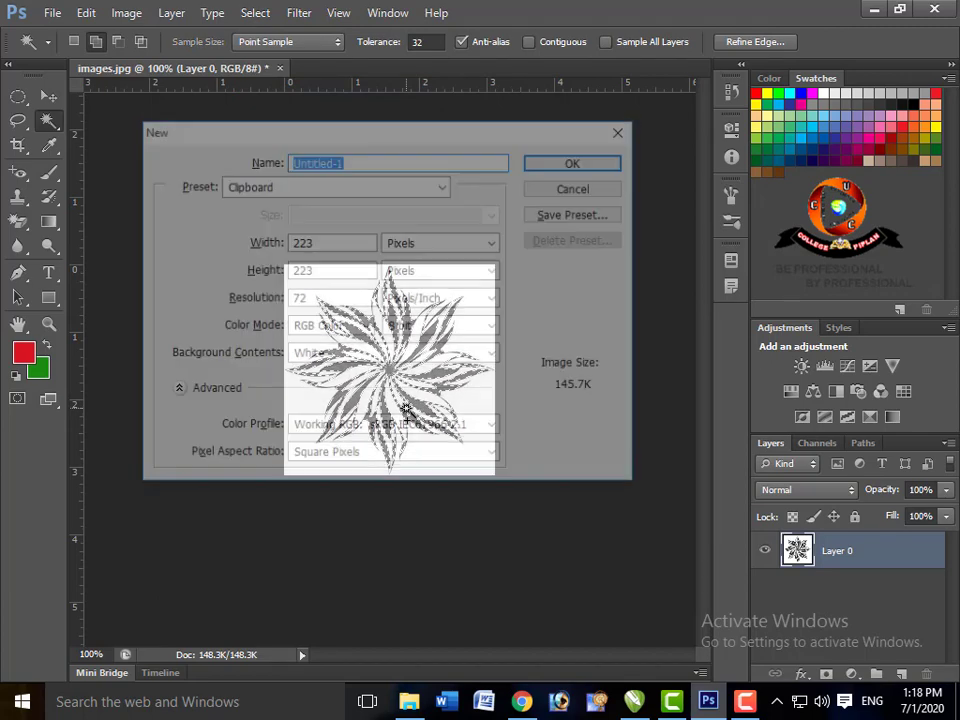
pyautogui.press('Return')
pyautogui.hotkey('ctrl', 'v')
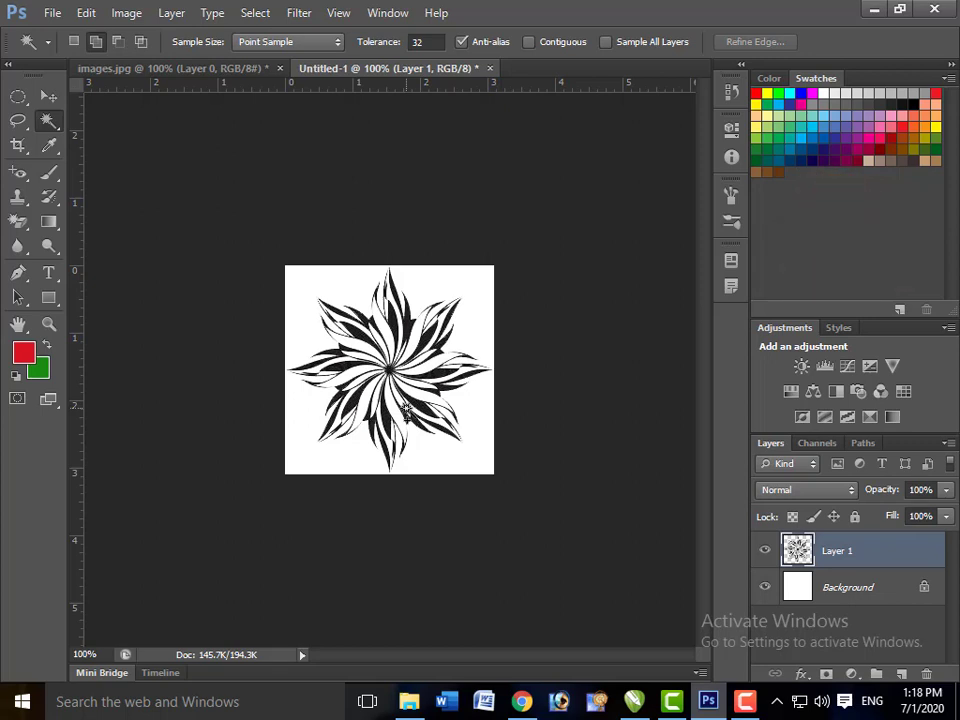
# Close the Untitled-1 document unsaved and click the flower's white area with the Magic Wand
pyautogui.click(490, 68)
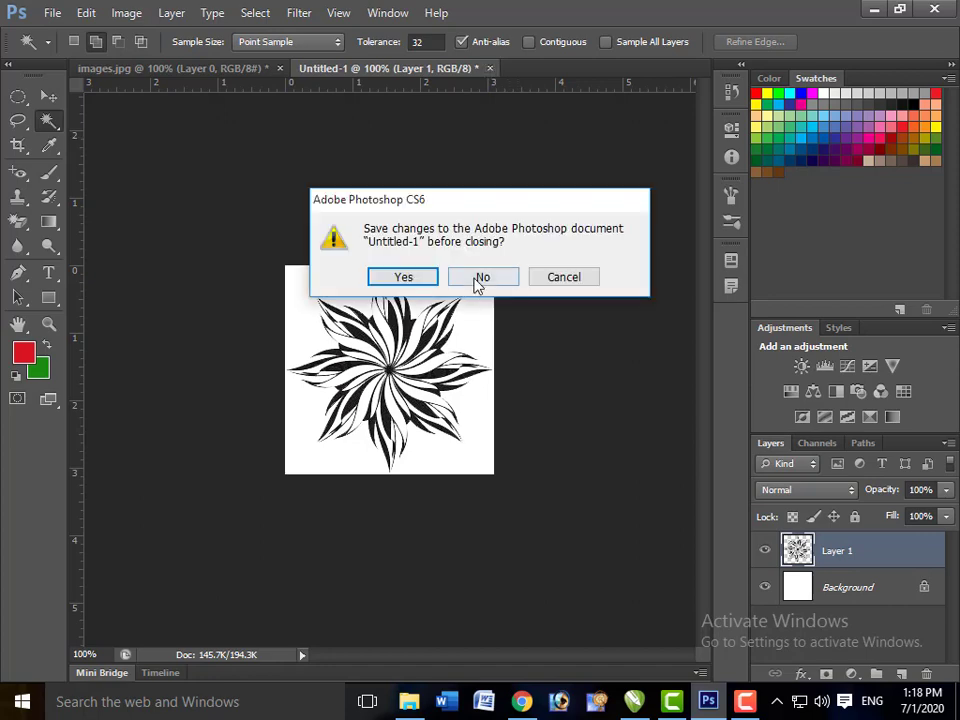
pyautogui.click(478, 280)
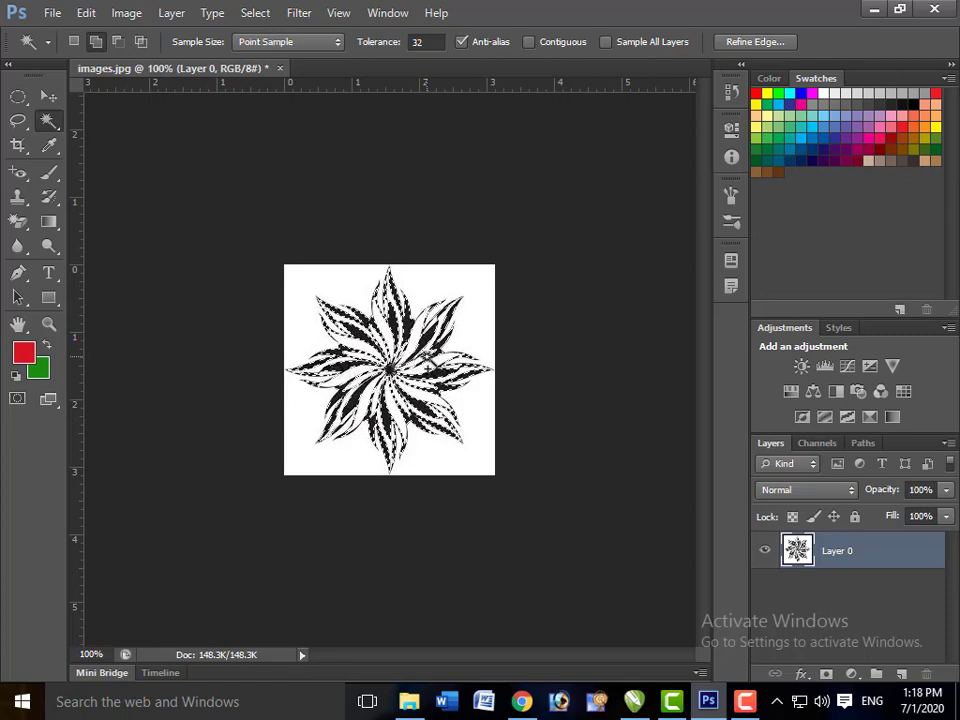
pyautogui.click(430, 366)
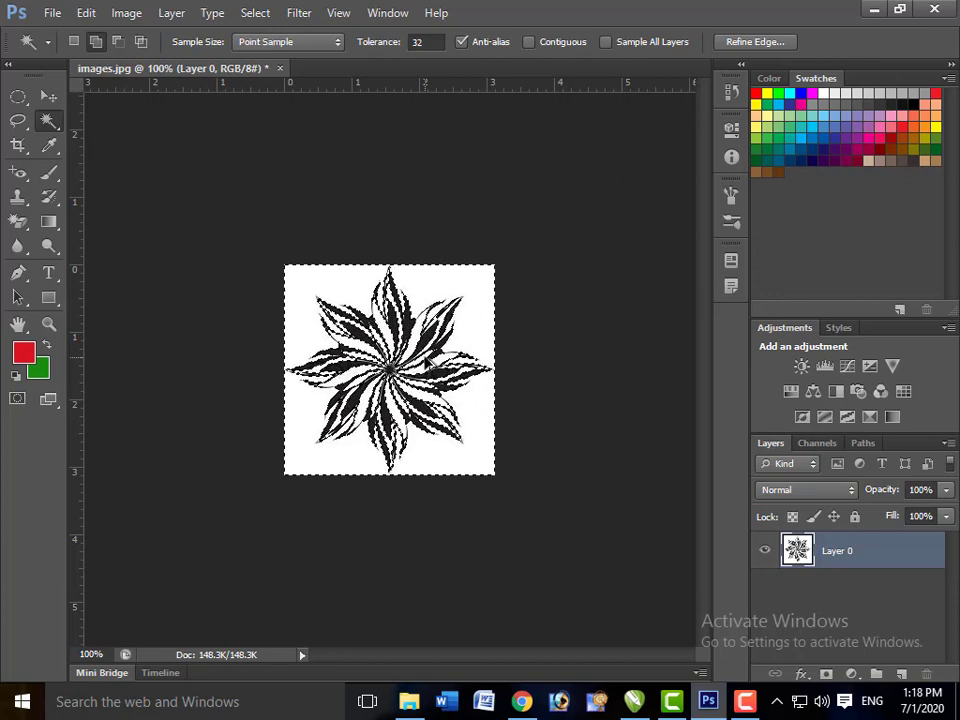
# Invert and restore the flower's colours, deselect, then close the image without saving
pyautogui.hotkey('ctrl', 'i')
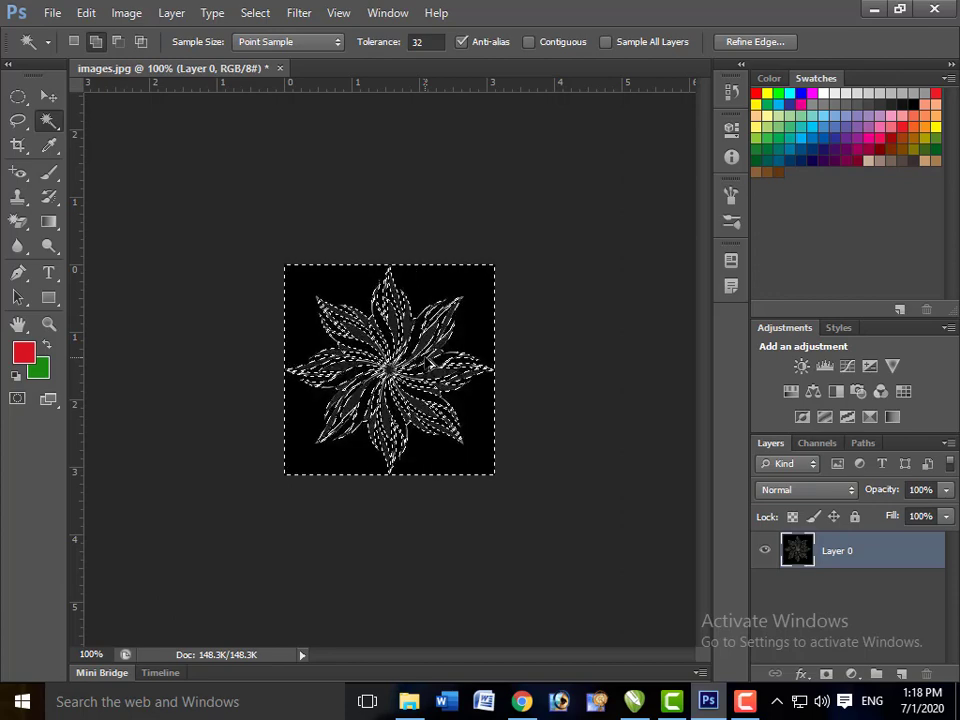
pyautogui.hotkey('ctrl', 'd')
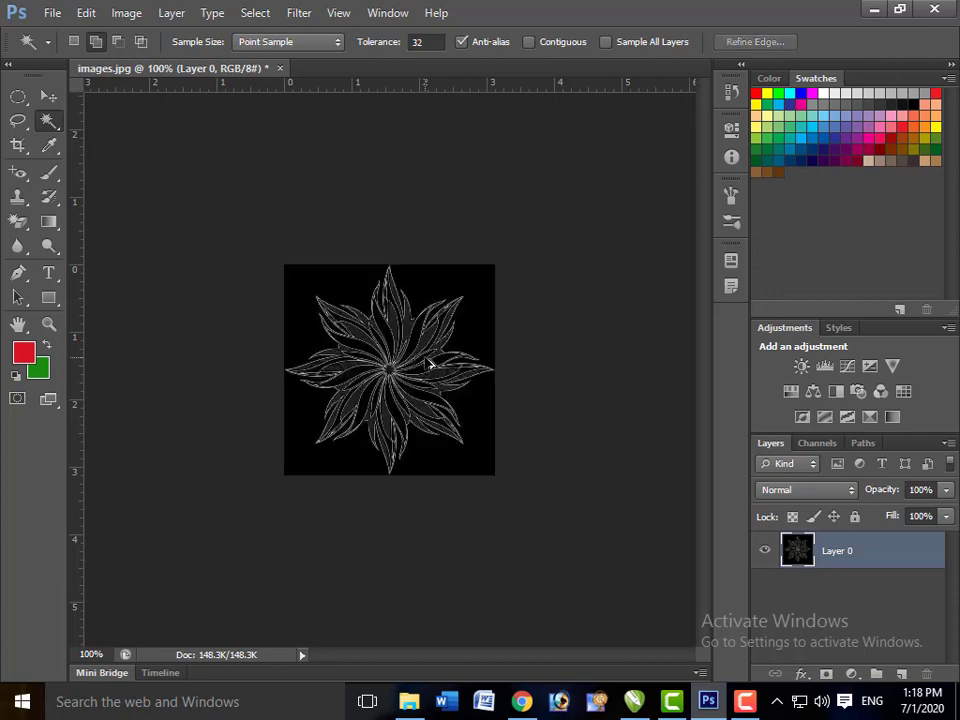
pyautogui.hotkey('ctrl', 'a')
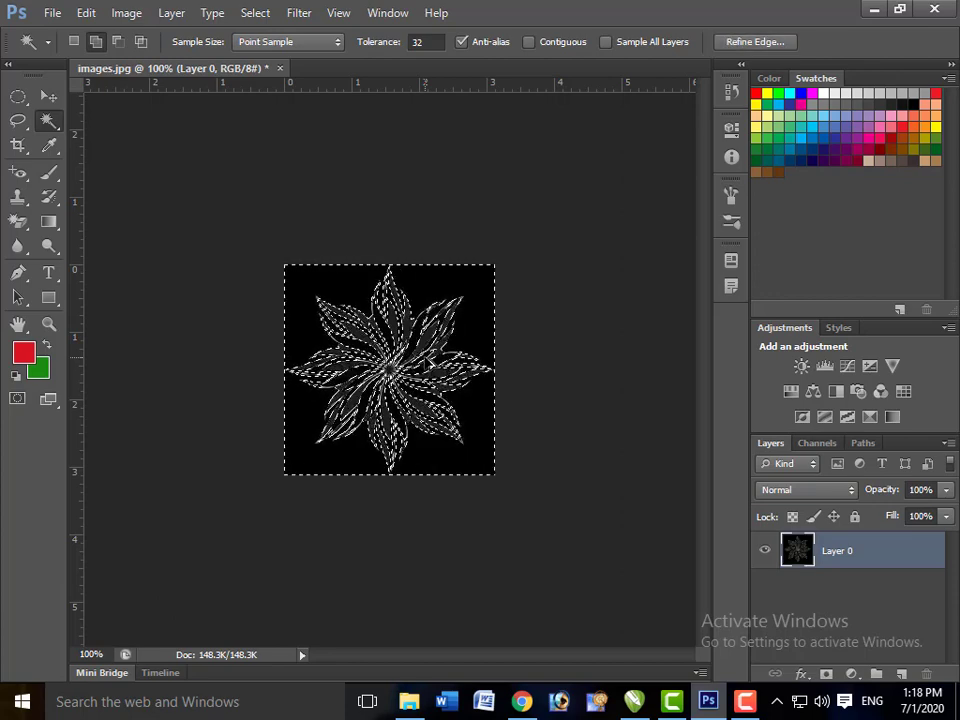
pyautogui.hotkey('ctrl', 'i')
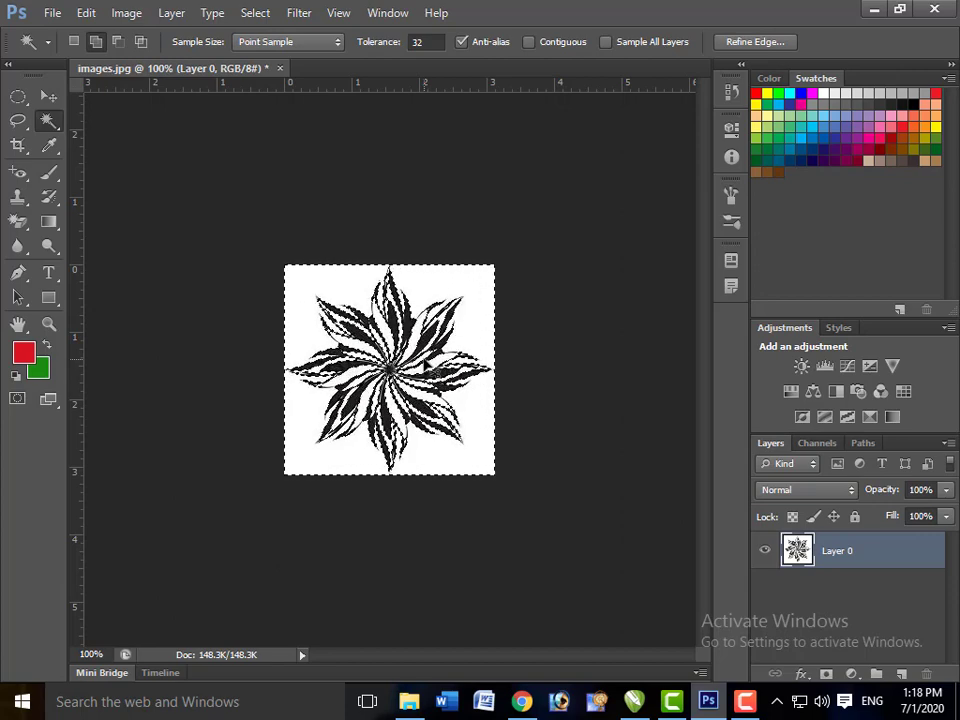
pyautogui.hotkey('ctrl', 'd')
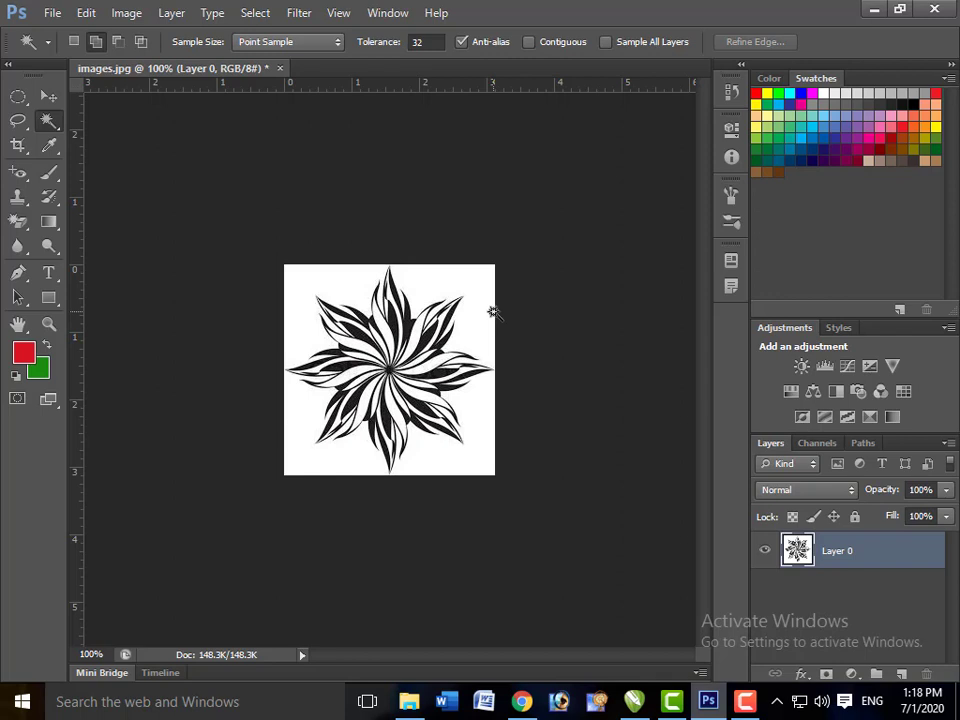
pyautogui.hotkey('ctrl', 'w')
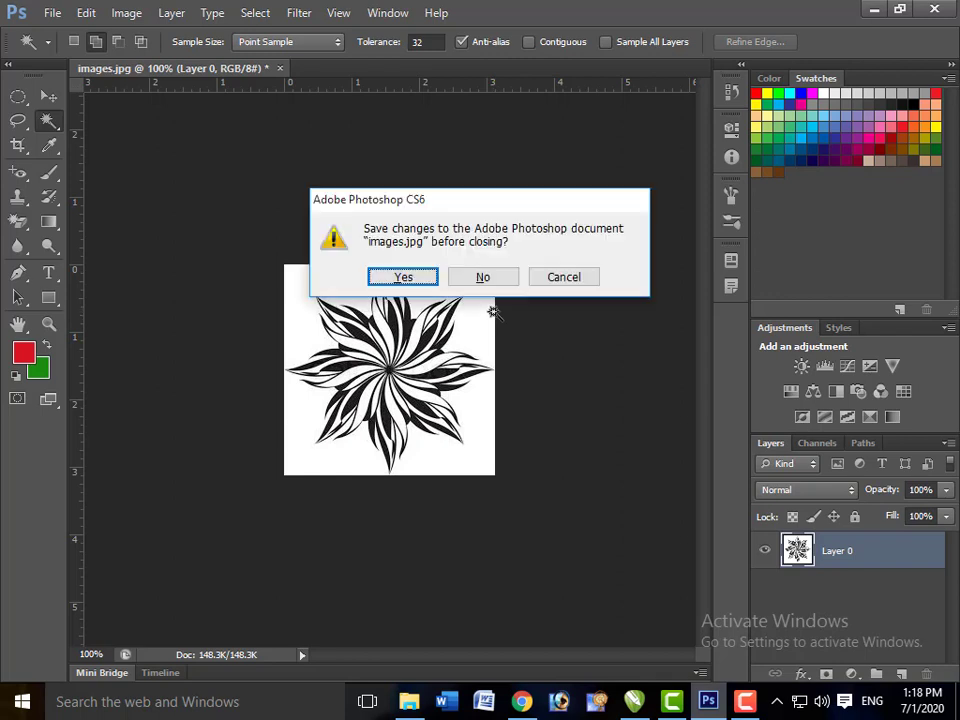
pyautogui.press('n')
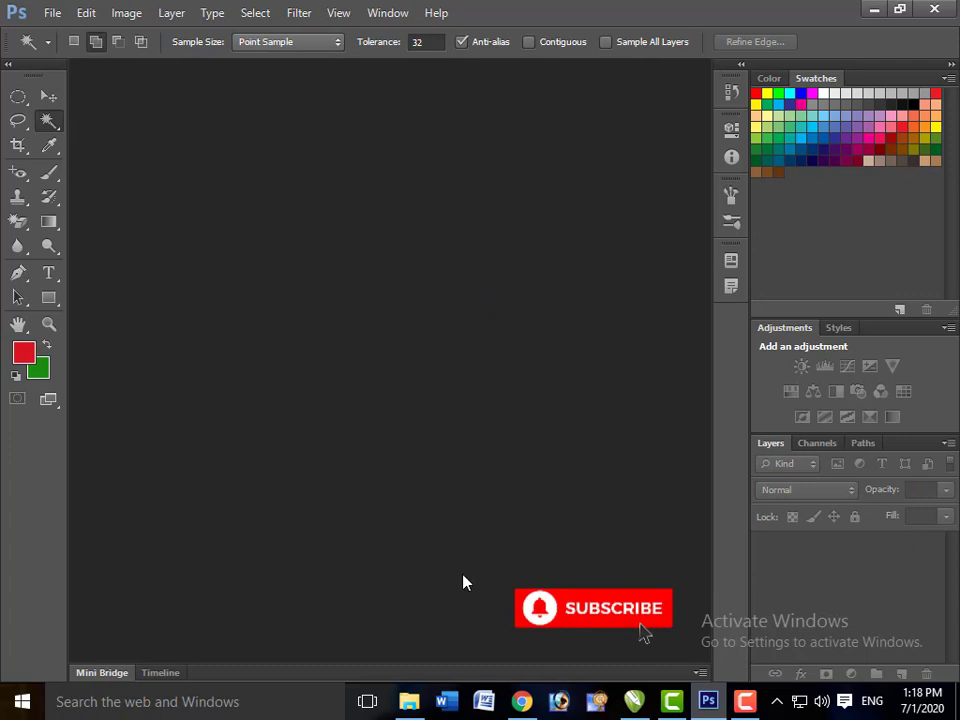
# Drag the floral ornament JPG from the LAYERS folder into Photoshop as a new document
pyautogui.click(412, 702)
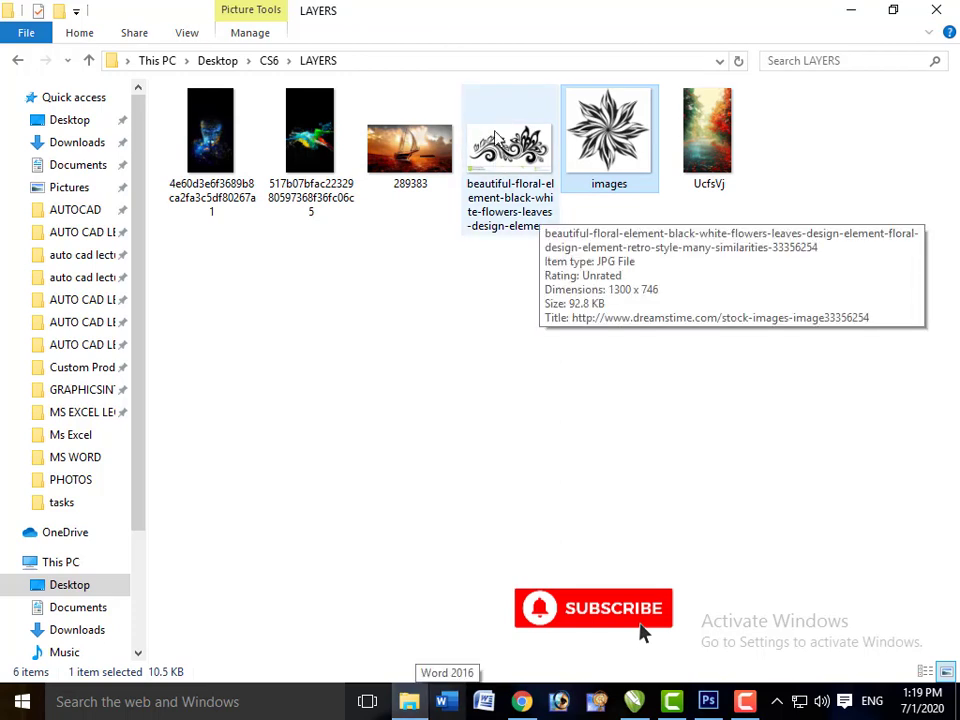
pyautogui.moveTo(510, 150); pyautogui.dragTo(710, 695)
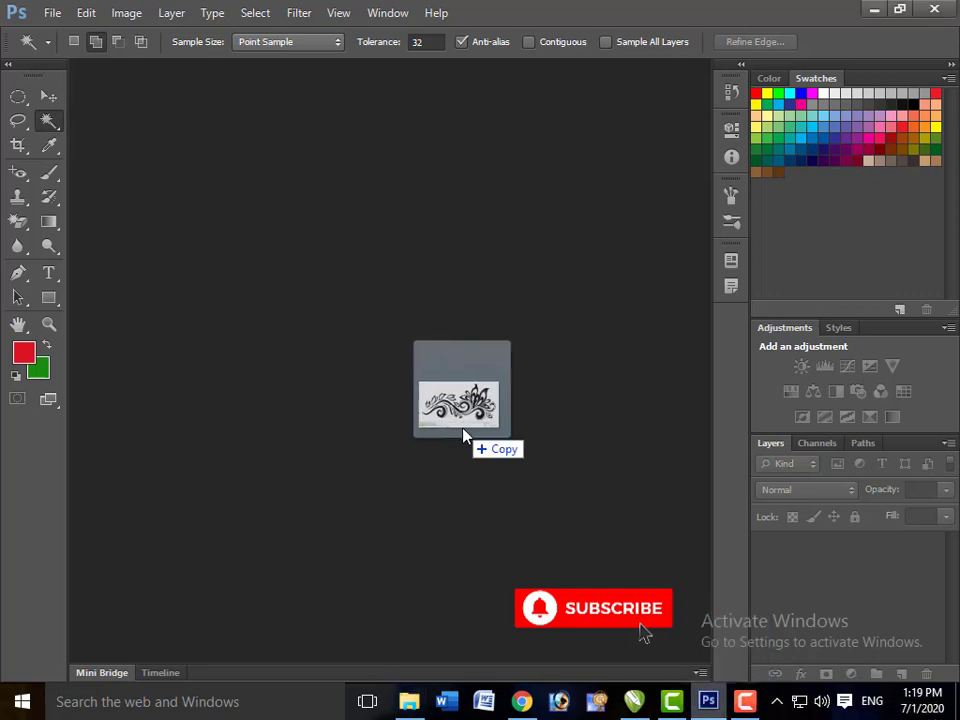
pyautogui.moveTo(474, 440); pyautogui.dragTo(463, 435)
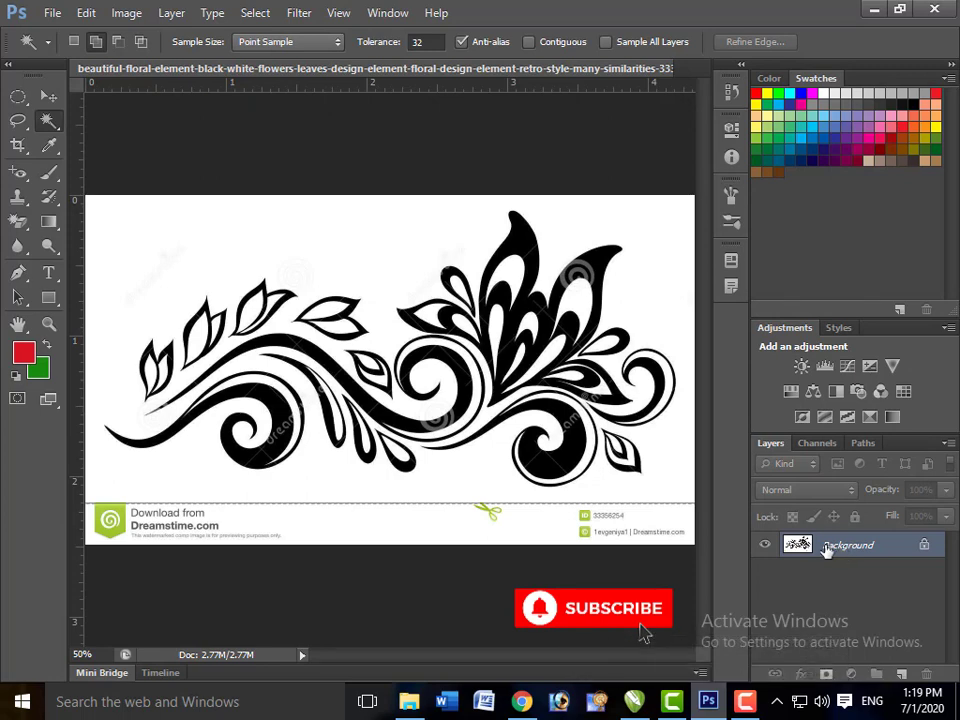
# Unlock the Background as Layer 0, marquee-select the bottom watermark strip, and add empty Layer 1
pyautogui.doubleClick(853, 545)
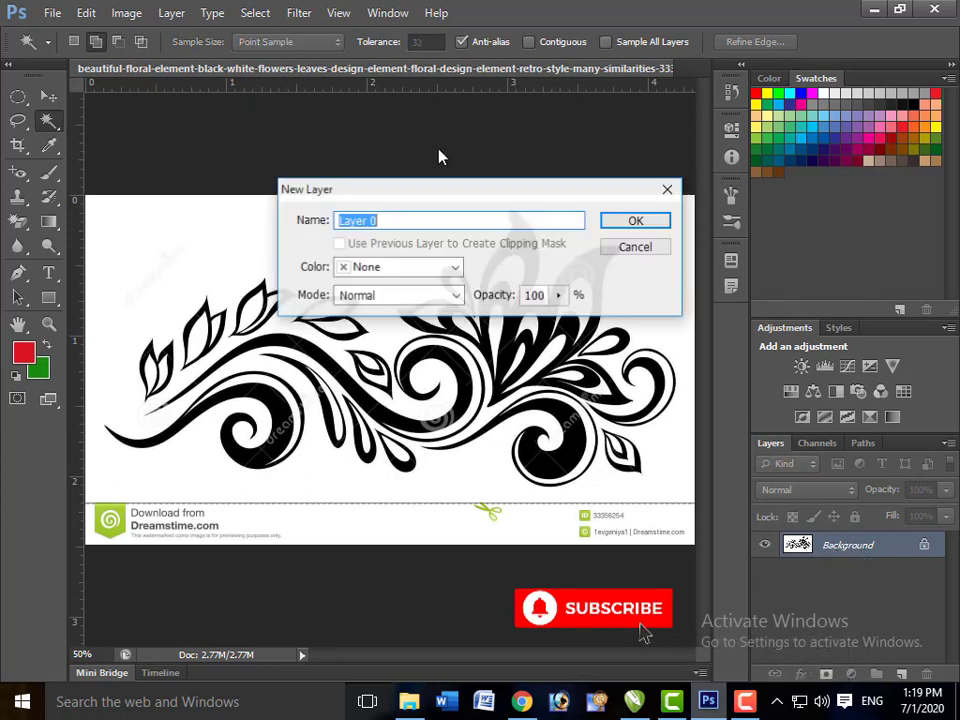
pyautogui.click(630, 222)
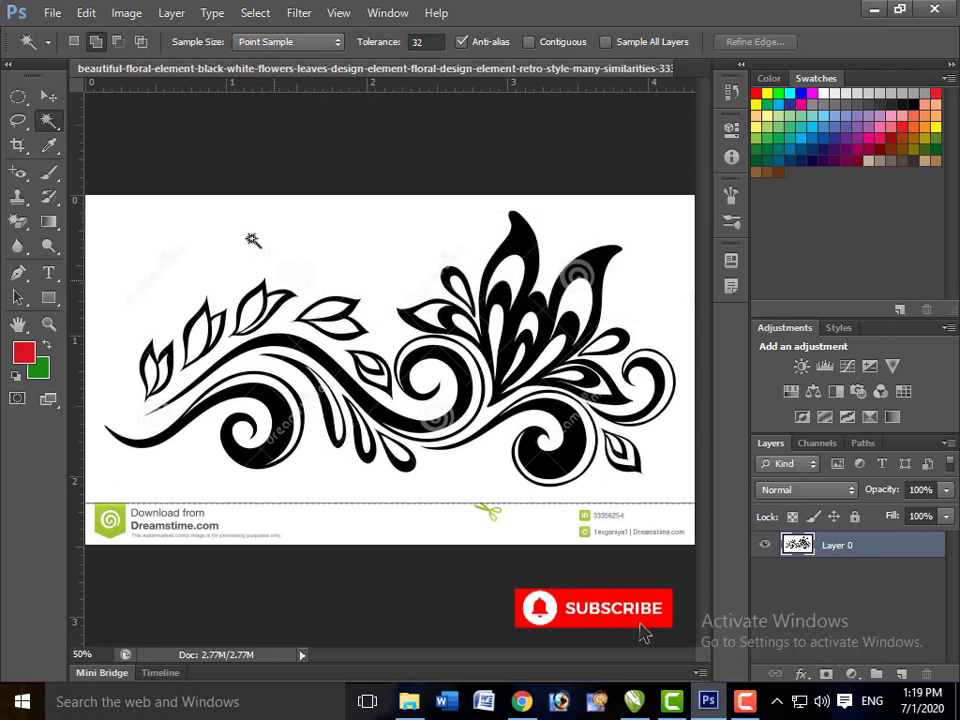
pyautogui.rightClick(20, 97)
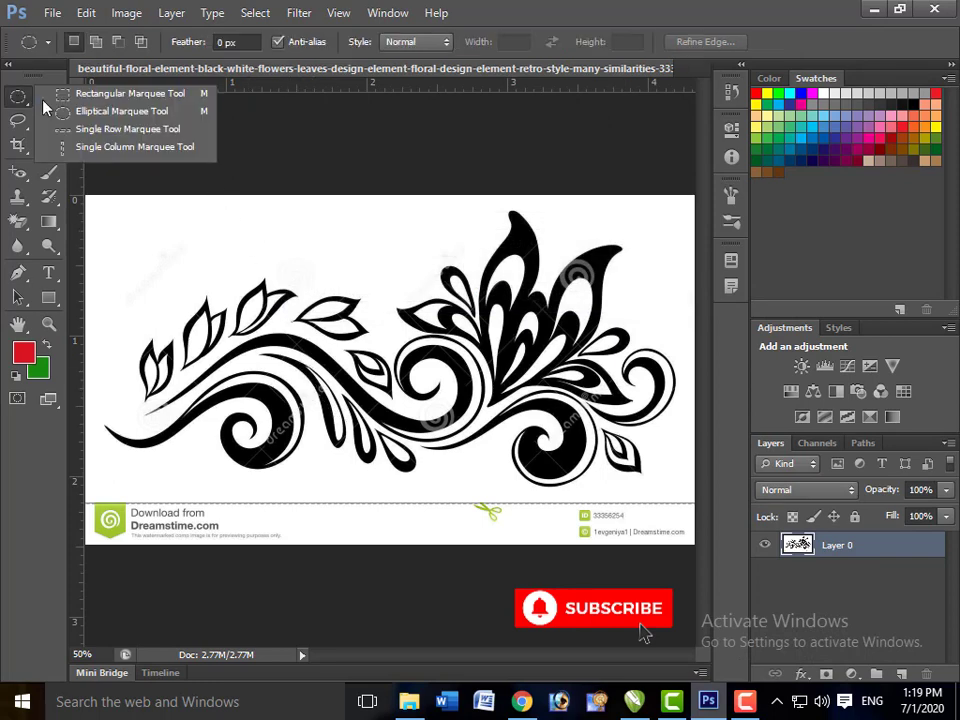
pyautogui.click(60, 96)
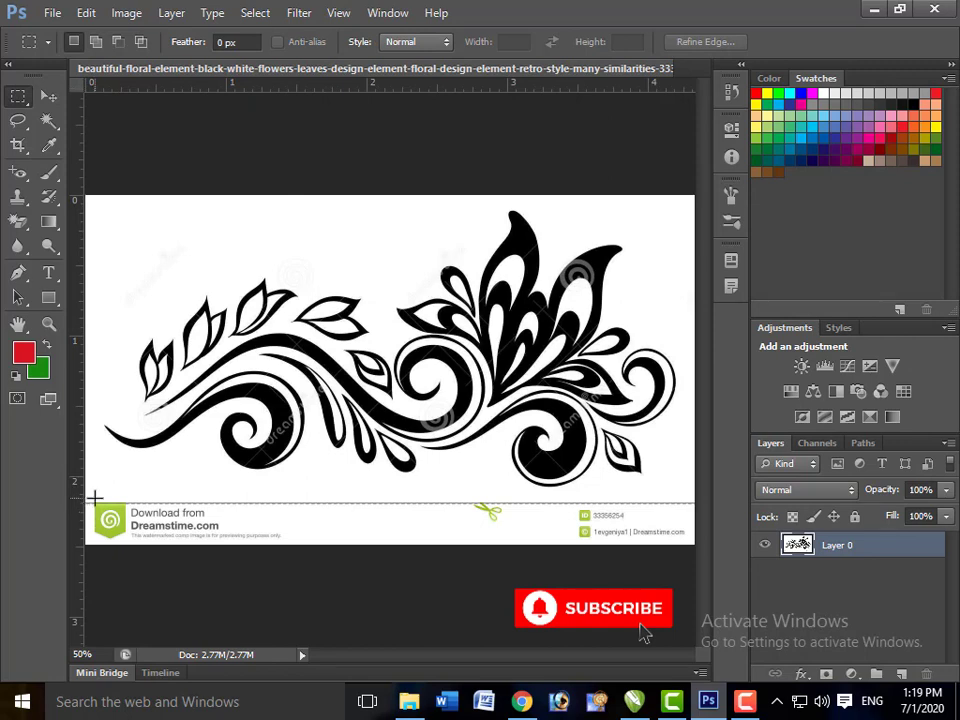
pyautogui.moveTo(88, 497); pyautogui.dragTo(705, 555)
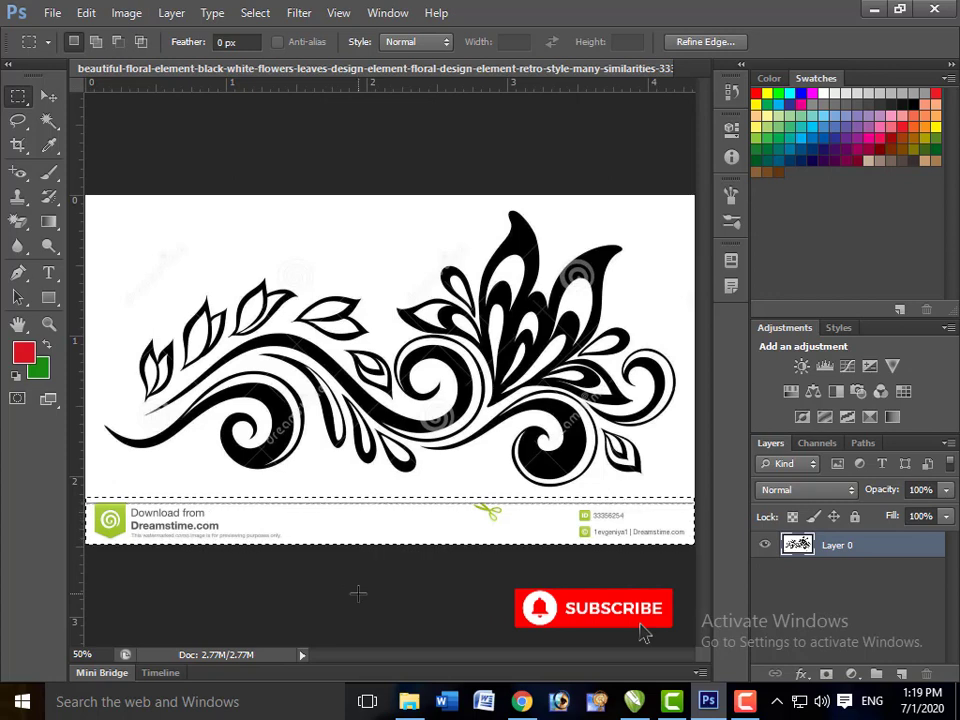
pyautogui.hotkey('ctrl', 'shift', 'n')
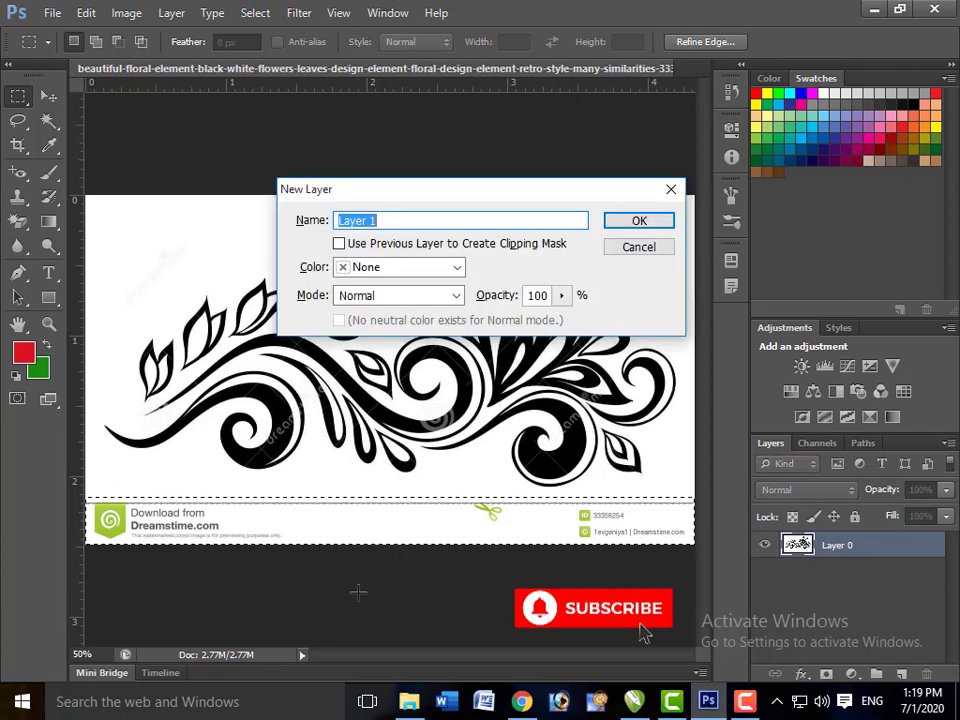
pyautogui.press('Return')
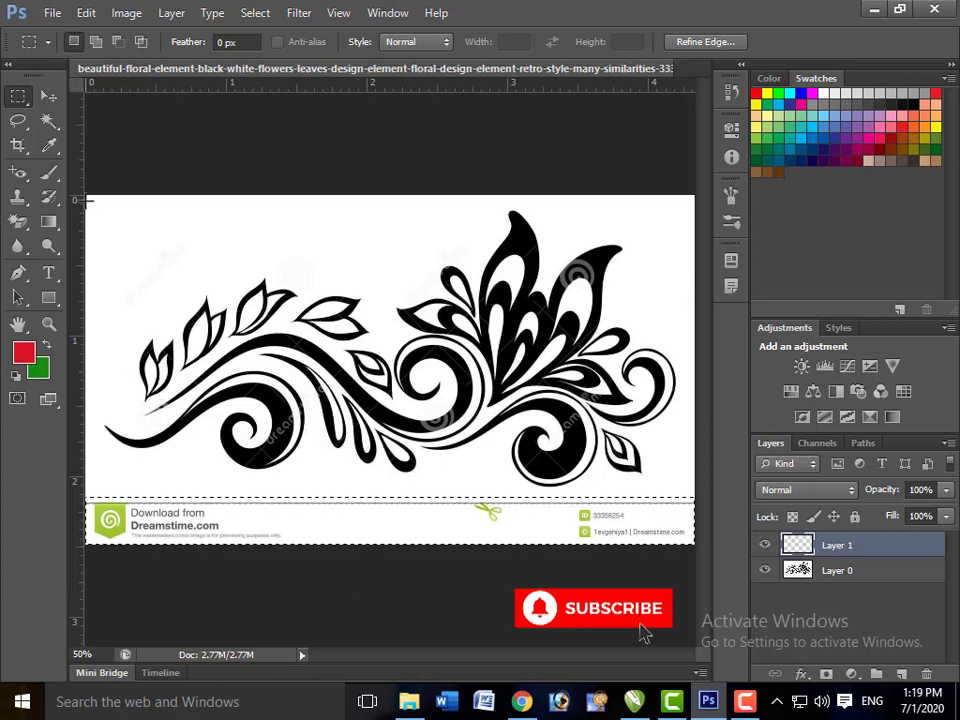
# Sample the canvas white with the Eyedropper and fill the selected strip with it
pyautogui.click(48, 145)
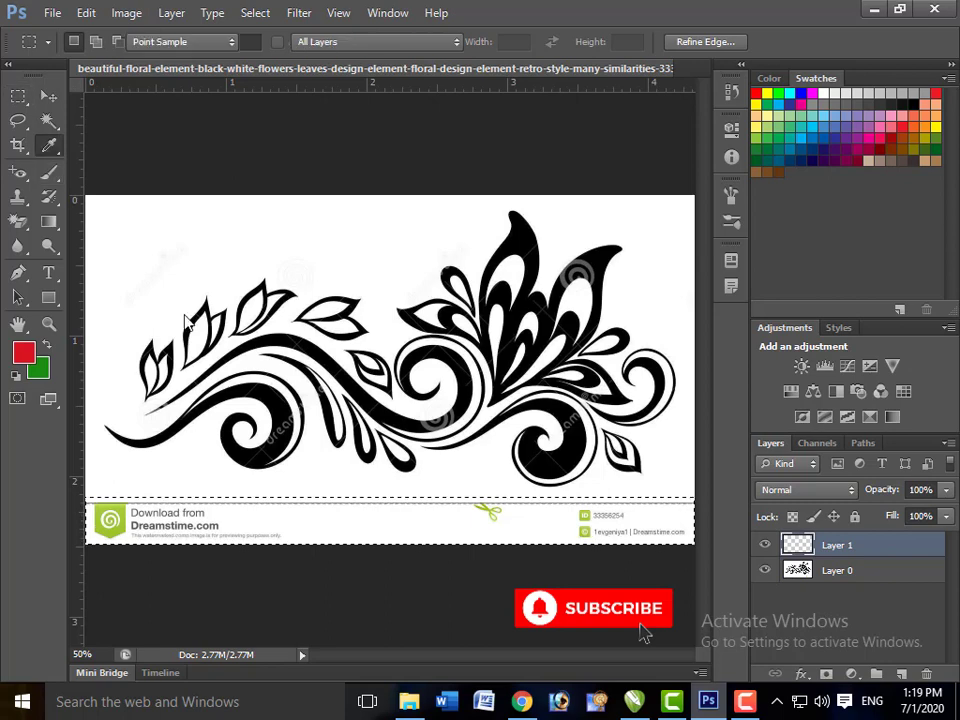
pyautogui.click(110, 254)
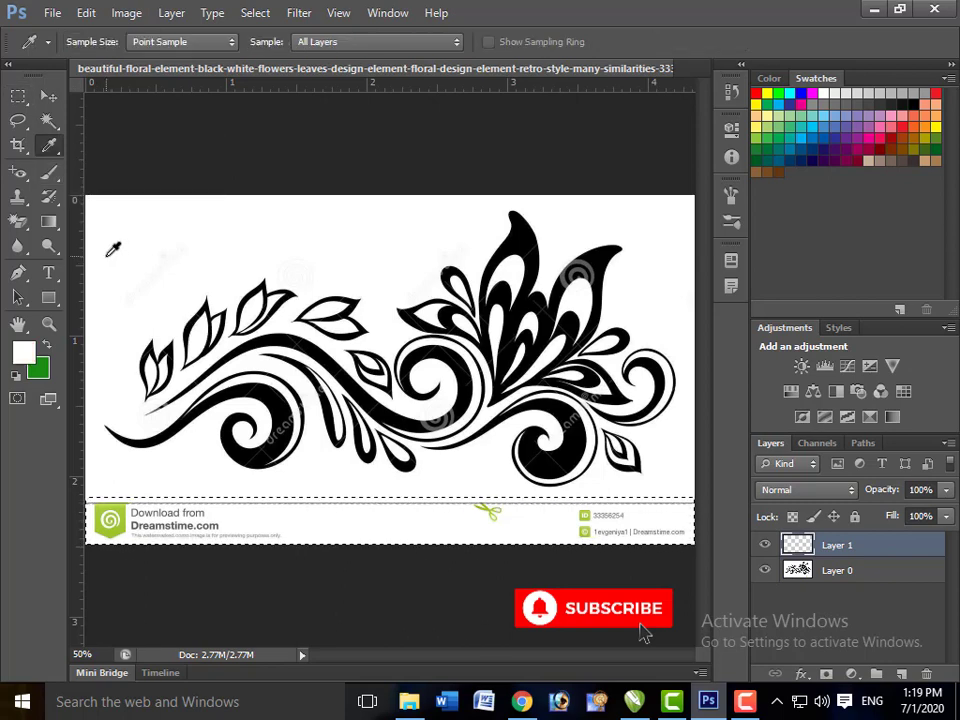
pyautogui.hotkey('alt', 'BackSpace')
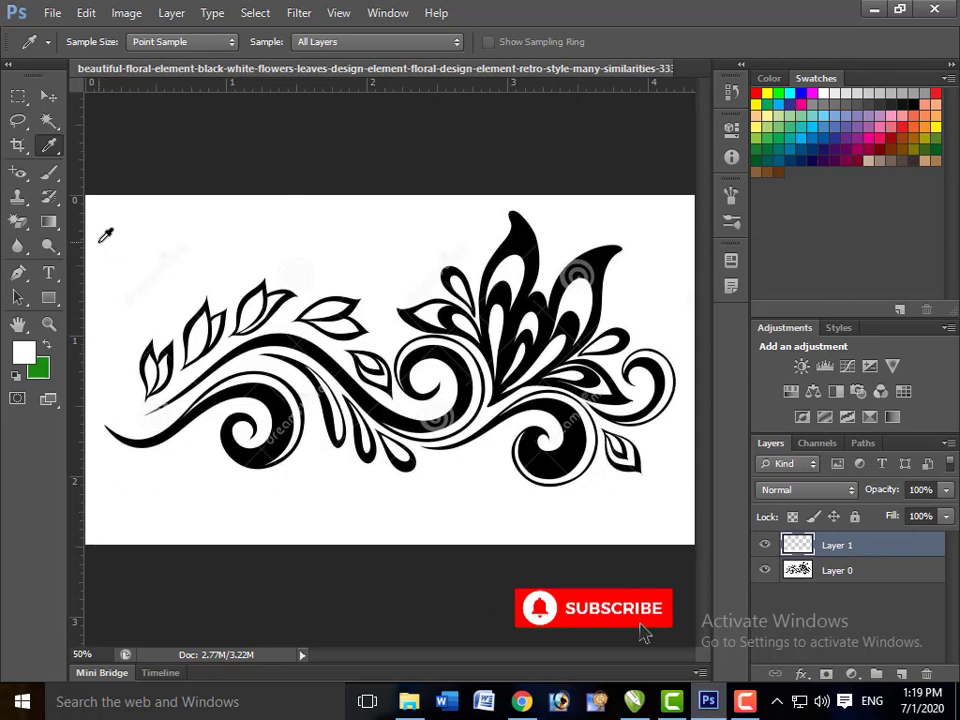
# Duplicate Layer 1, undo that, then delete Layer 1 so only Layer 0 remains
pyautogui.hotkey('ctrl', 'j')
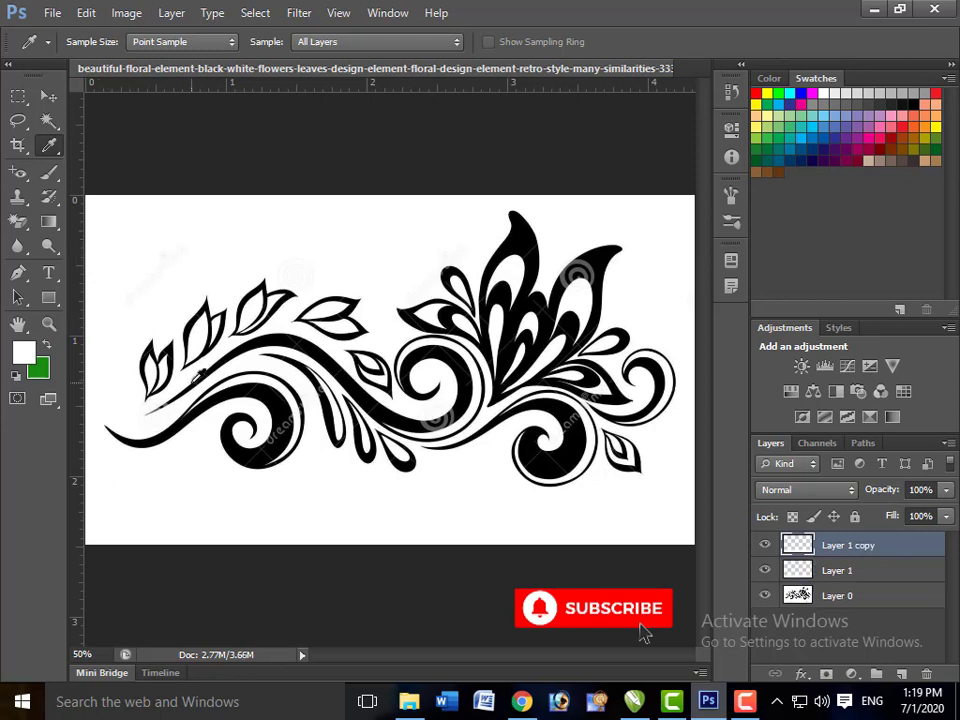
pyautogui.hotkey('ctrl', 'e')
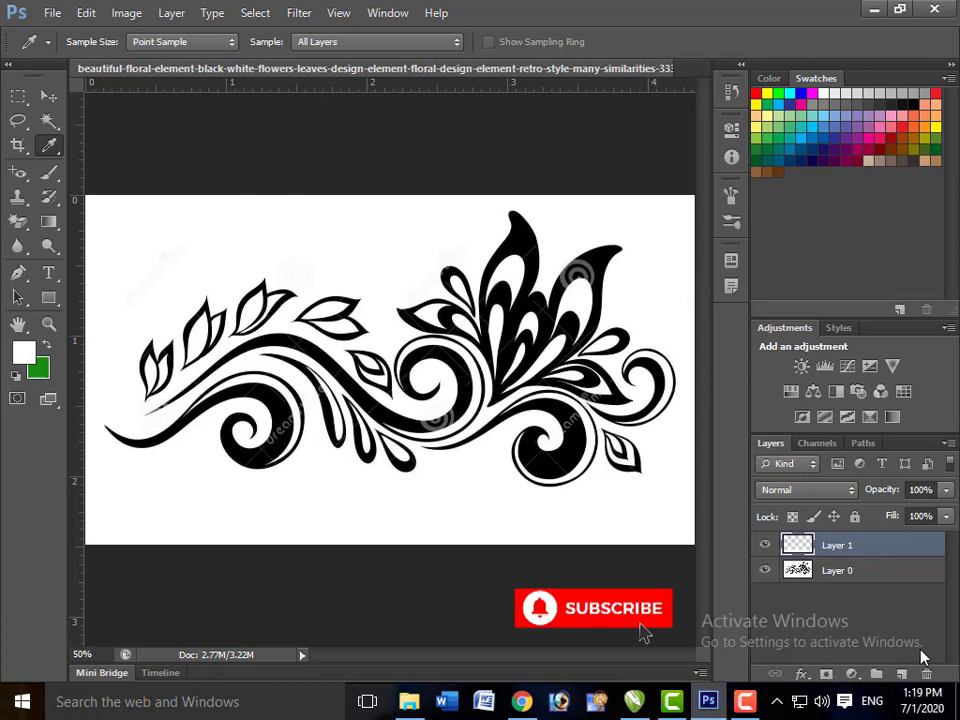
pyautogui.click(926, 673)
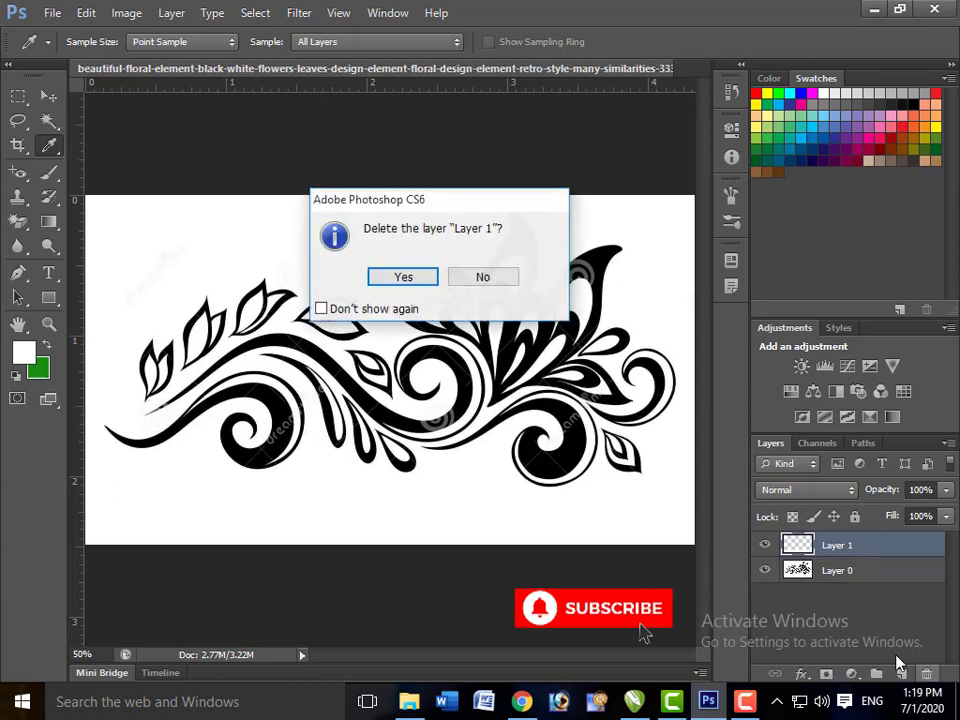
pyautogui.press('Return')
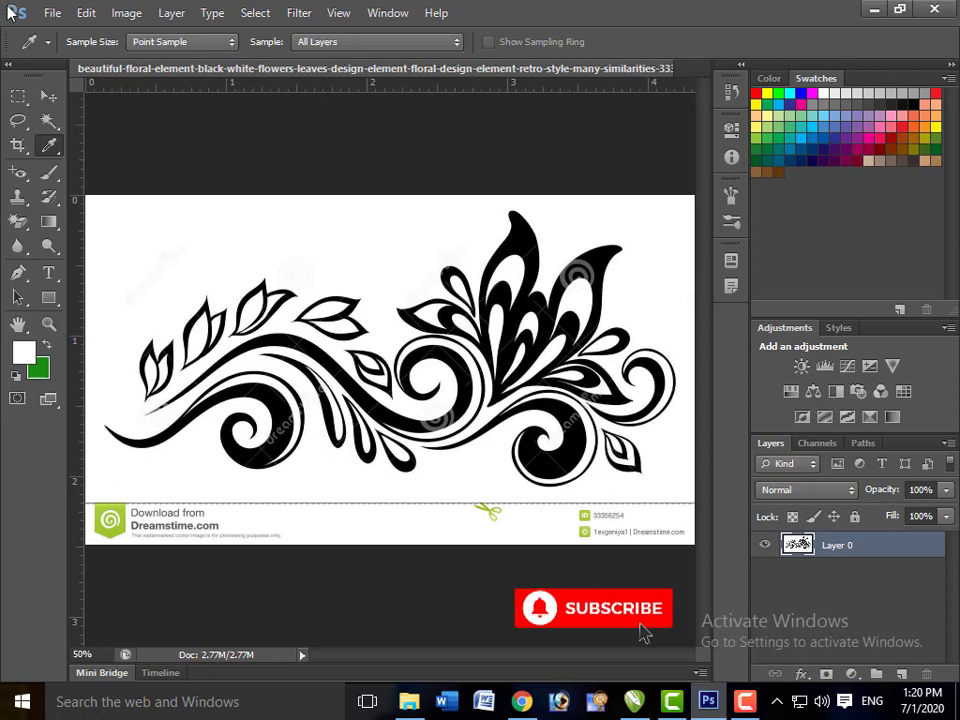
# Fill the marquee-selected bottom Dreamstime strip white, deselect, and duplicate Layer 0 as Layer 0 copy
pyautogui.click(19, 96)
pyautogui.click(88, 96)
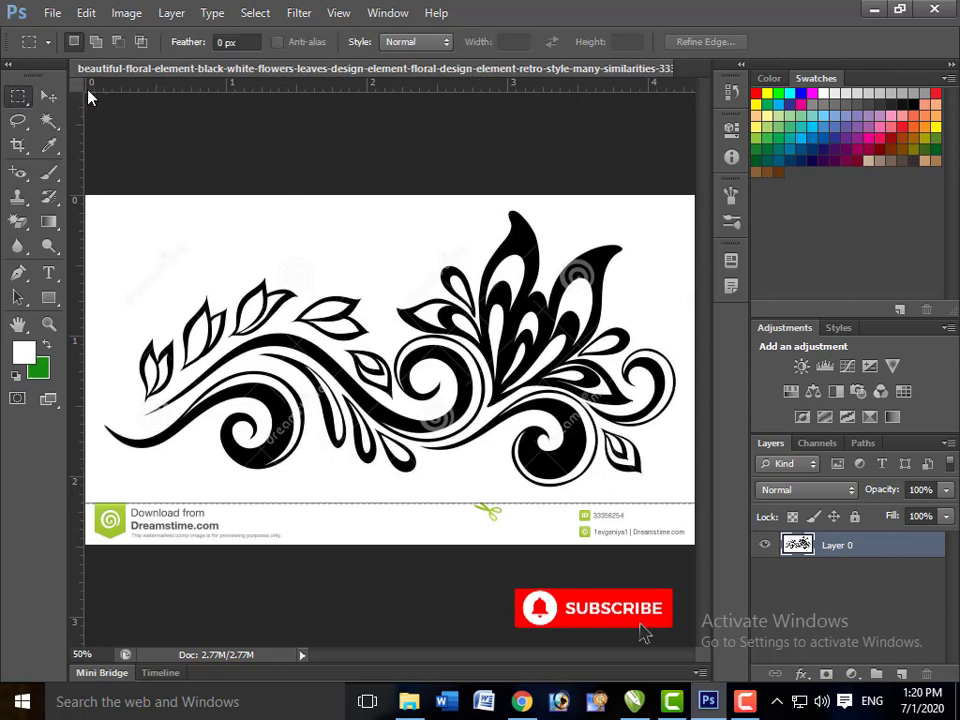
pyautogui.moveTo(86, 502); pyautogui.dragTo(778, 552)
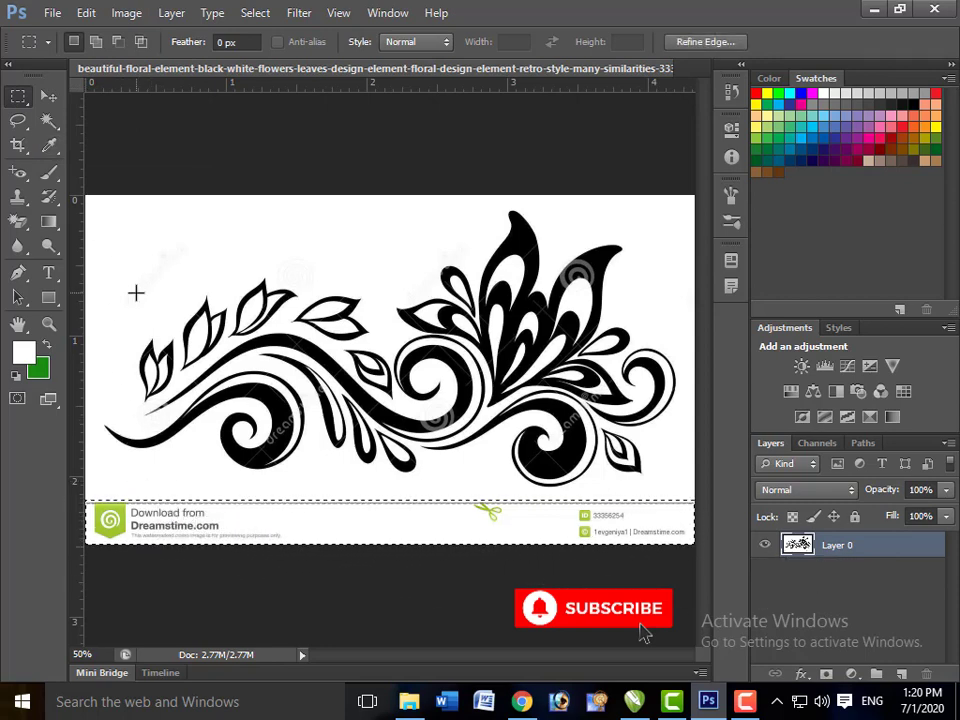
pyautogui.hotkey('alt', 'BackSpace')
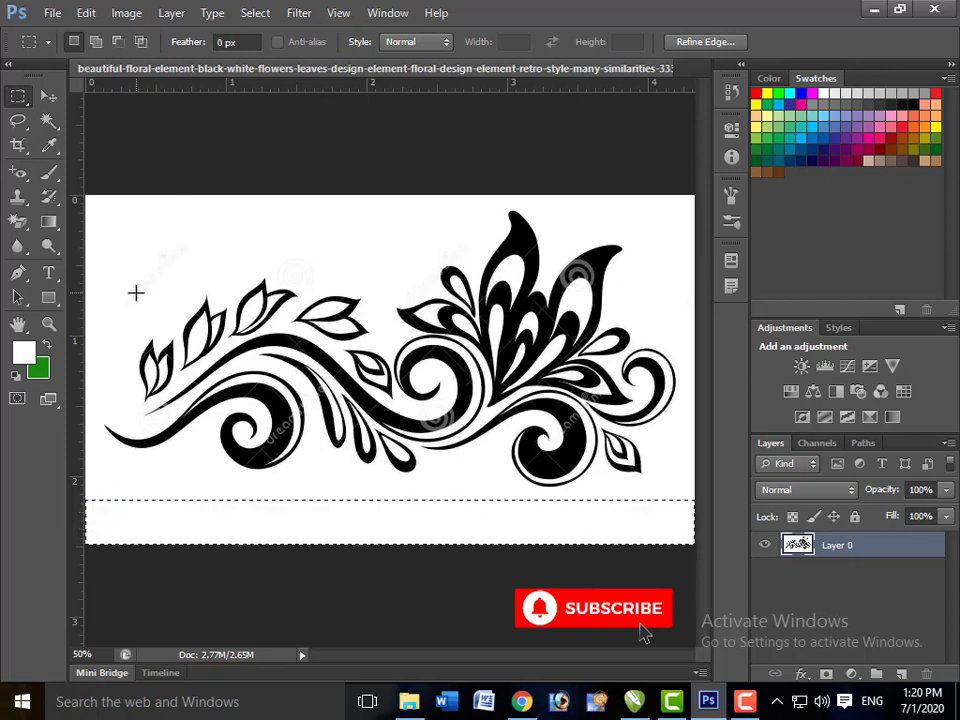
pyautogui.hotkey('ctrl', 'd')
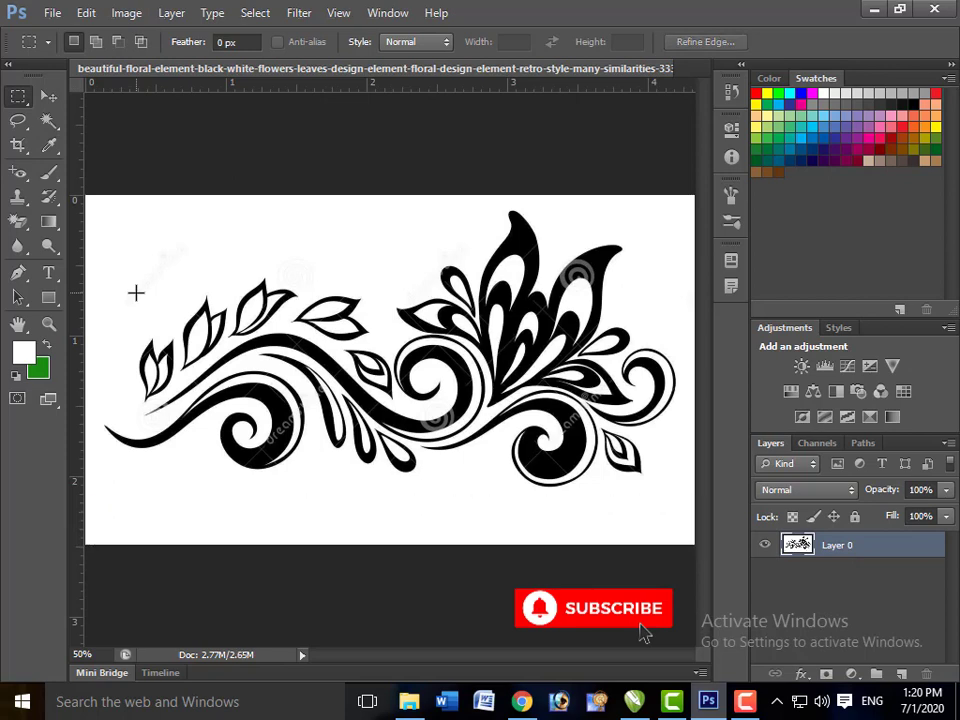
pyautogui.hotkey('ctrl', 'j')
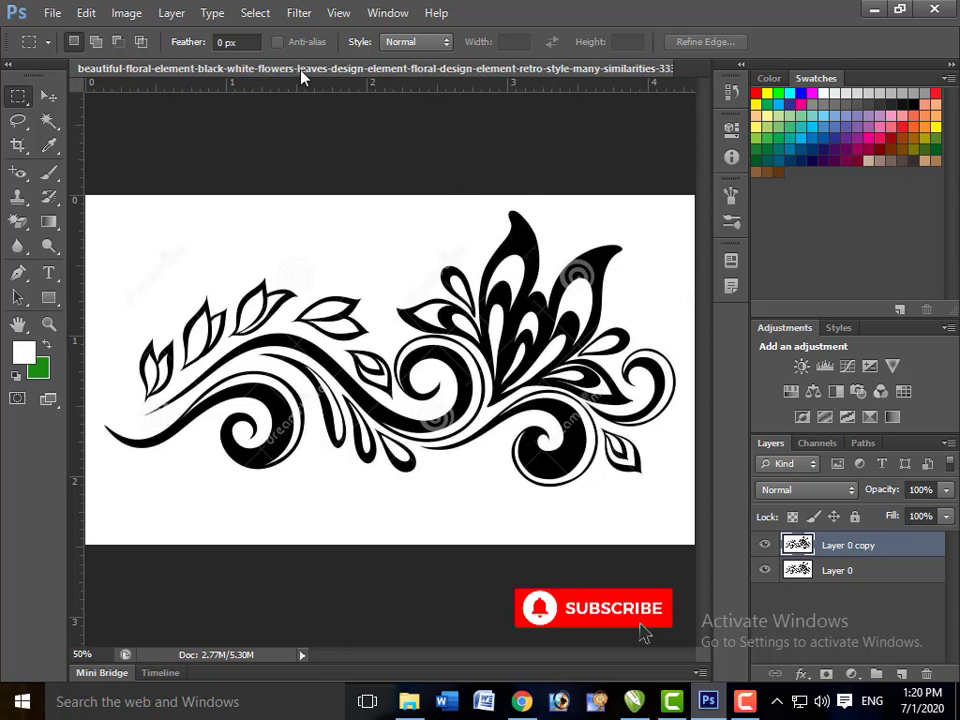
# Magic Wand-select the white background, fill it green, and deselect
pyautogui.click(48, 119)
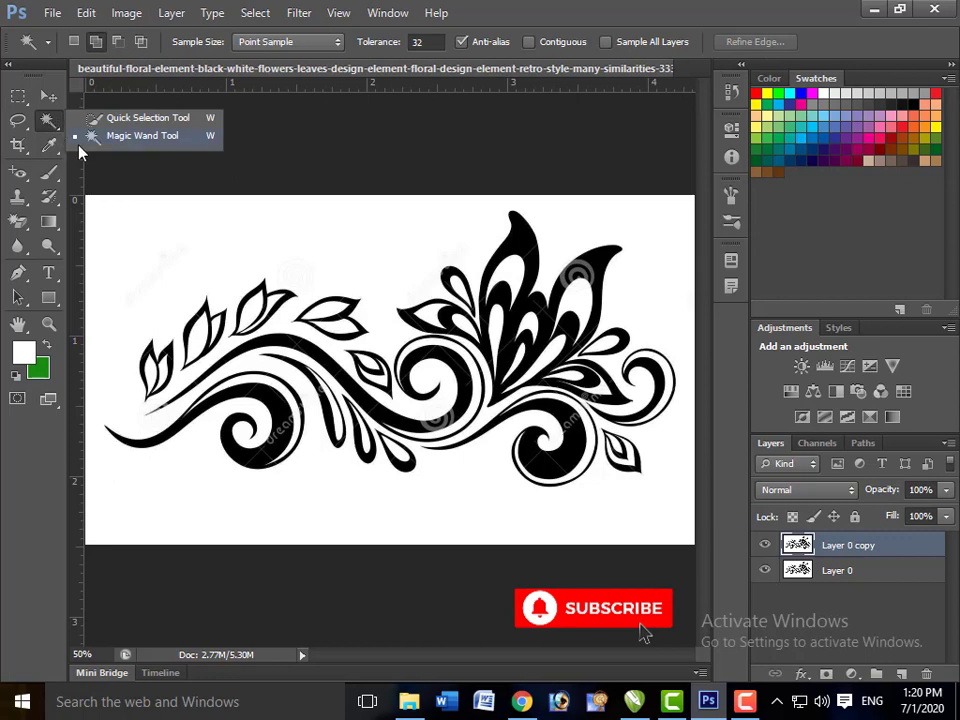
pyautogui.click(181, 220)
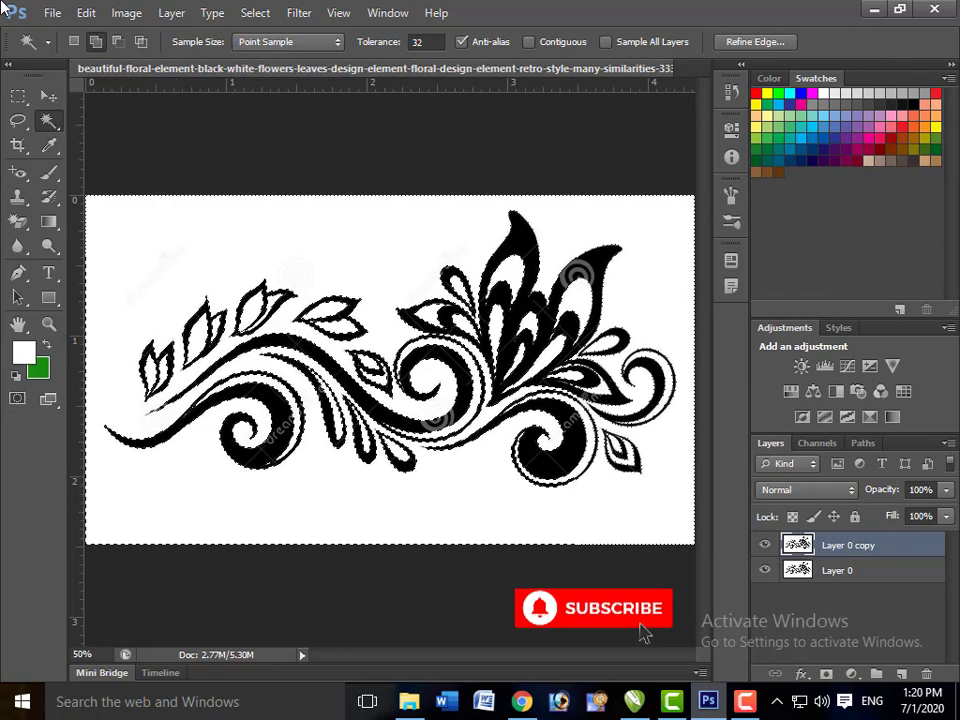
pyautogui.hotkey('alt', 'BackSpace')
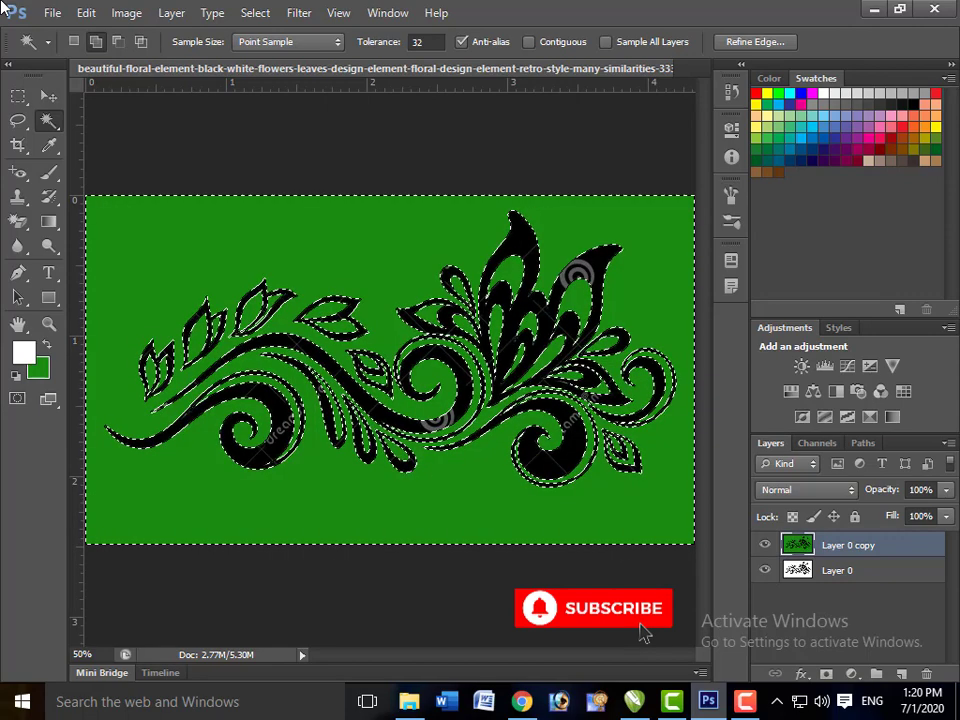
pyautogui.hotkey('ctrl', 'd')
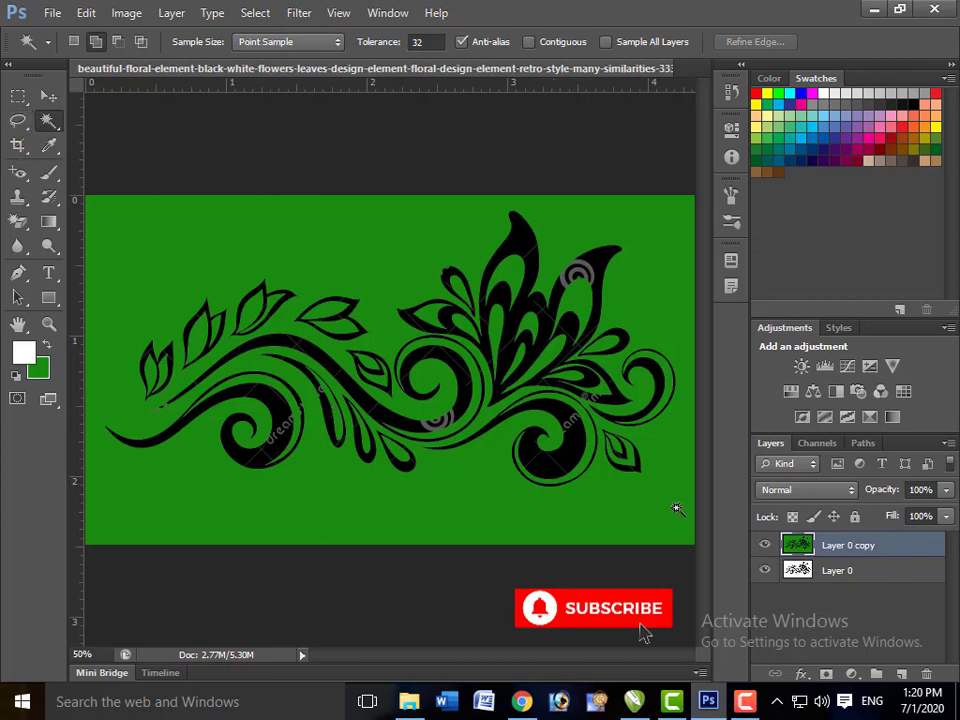
# Toggle the green layer's visibility to compare, then merge it down into Layer 0
pyautogui.click(765, 546)
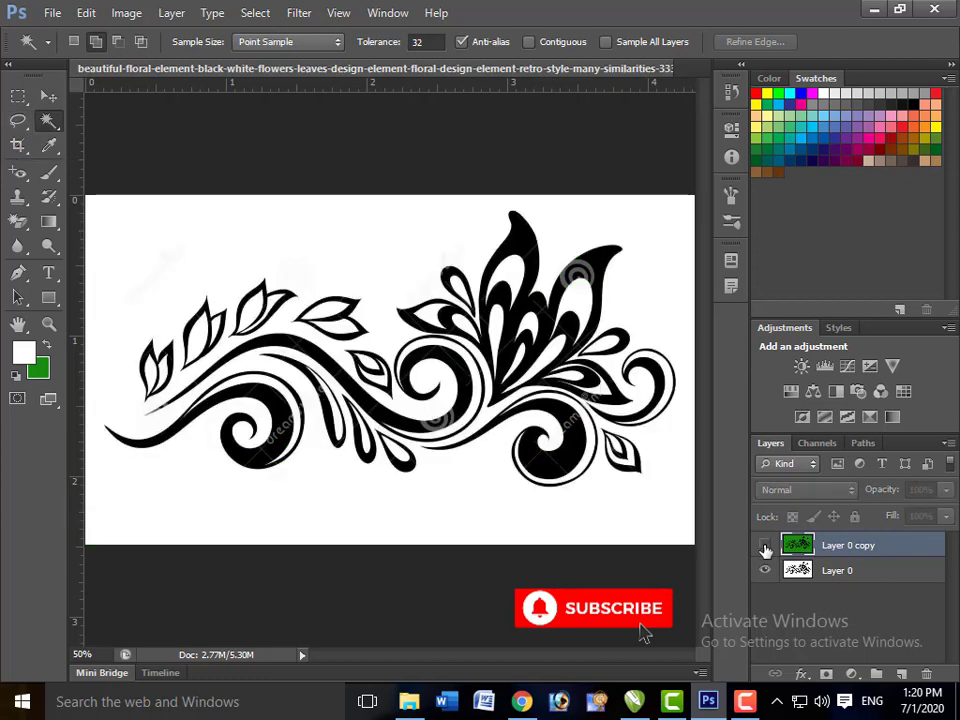
pyautogui.click(765, 546)
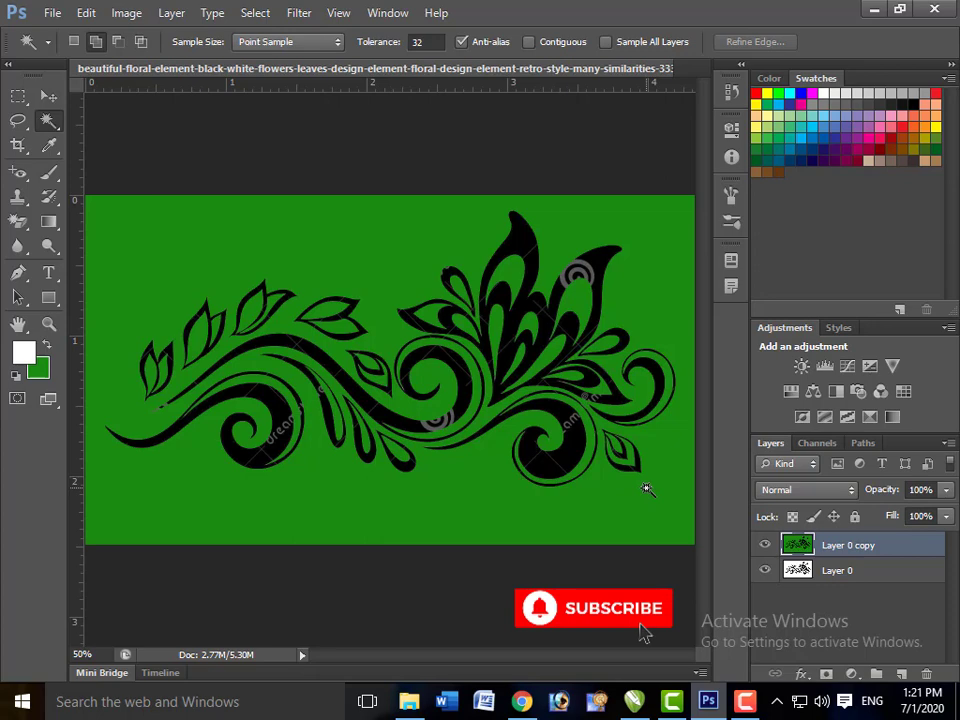
pyautogui.hotkey('ctrl', 'e')
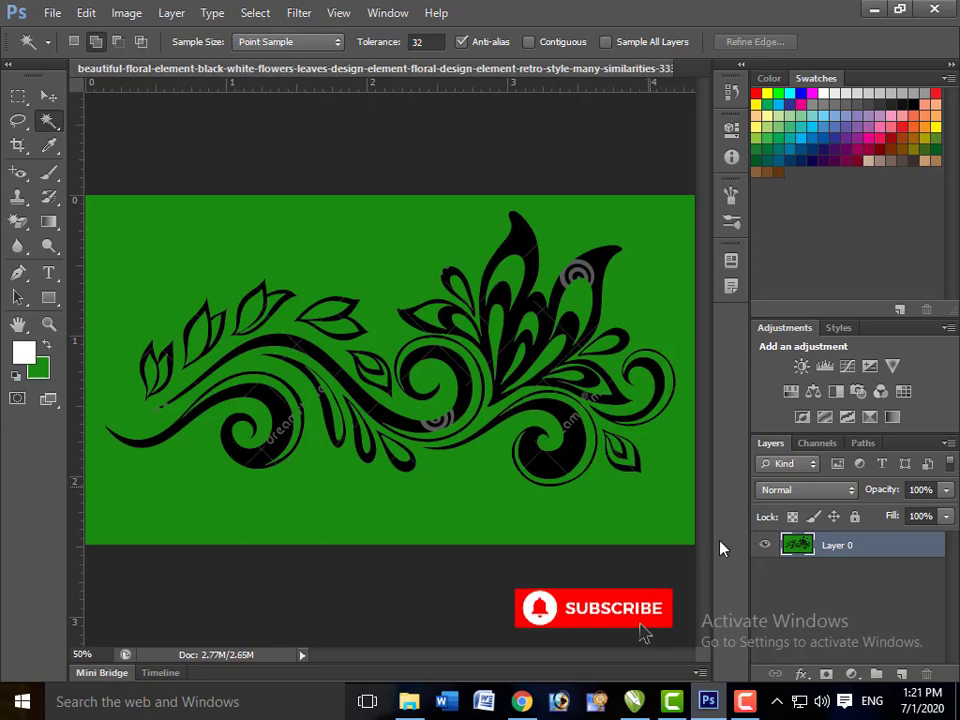